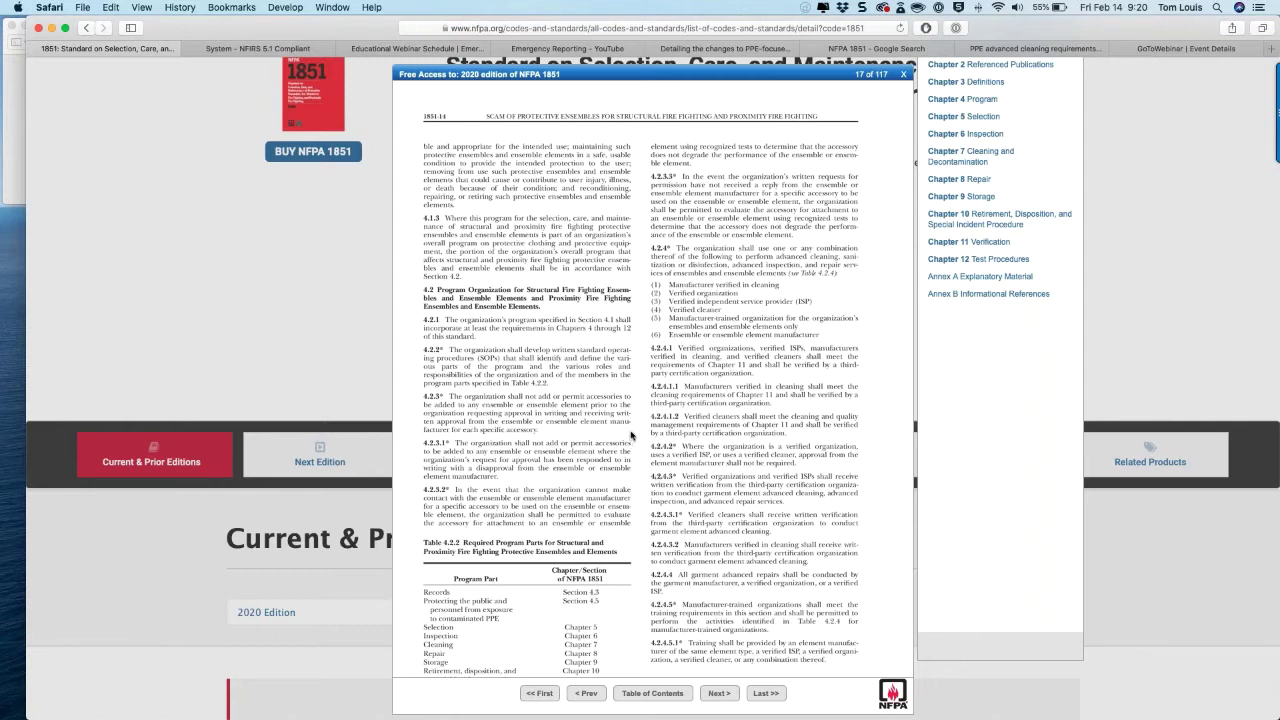
Step: Scroll the NFPA 1851 table of contents back up to Chapters 1–12 and Annexes A–B
scroll(631, 435, "up", 3)
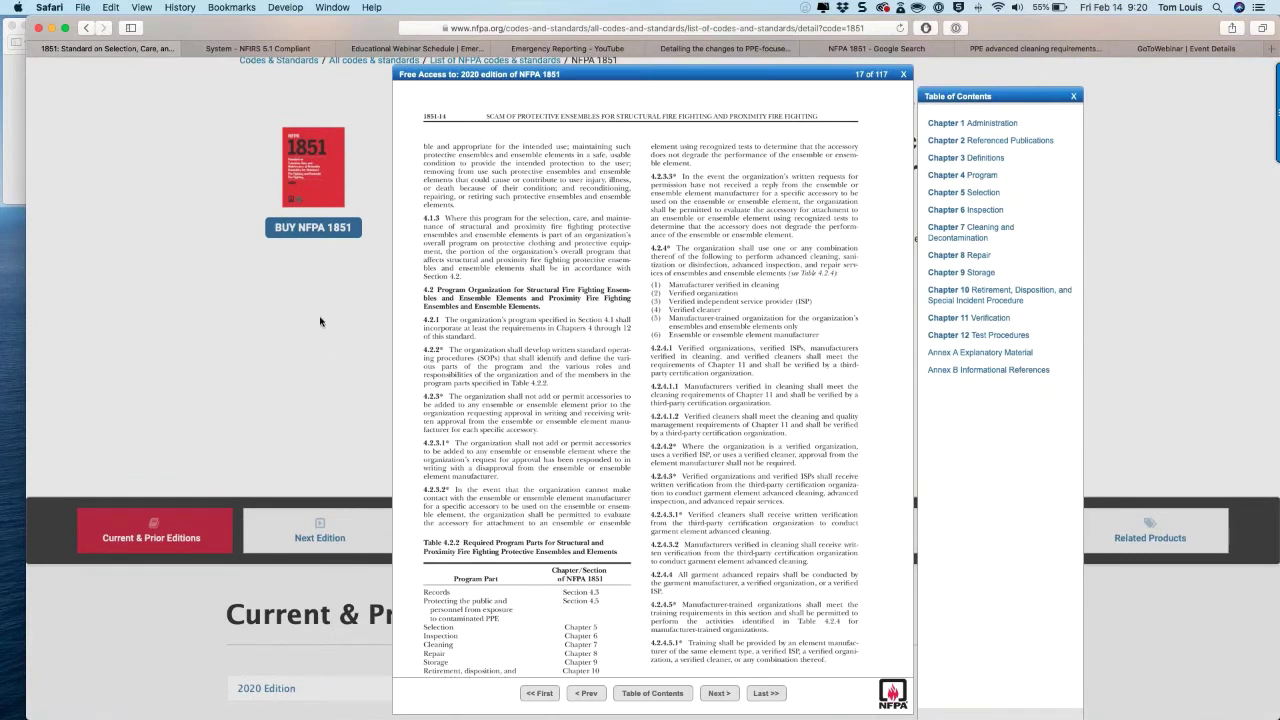
Step: Return to the Emergency Reporting dashboard tab
left_click(287, 56)
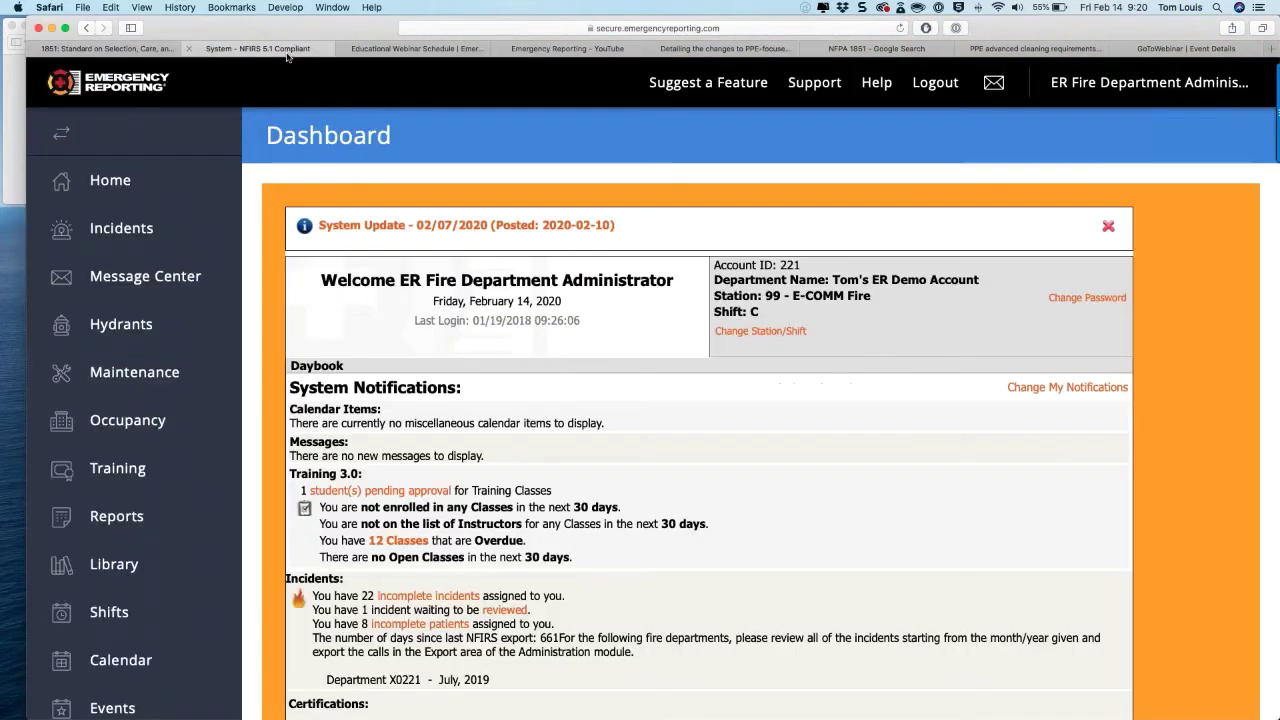
scroll(196, 260, "down", 1)
scroll(196, 260, "down", 1)
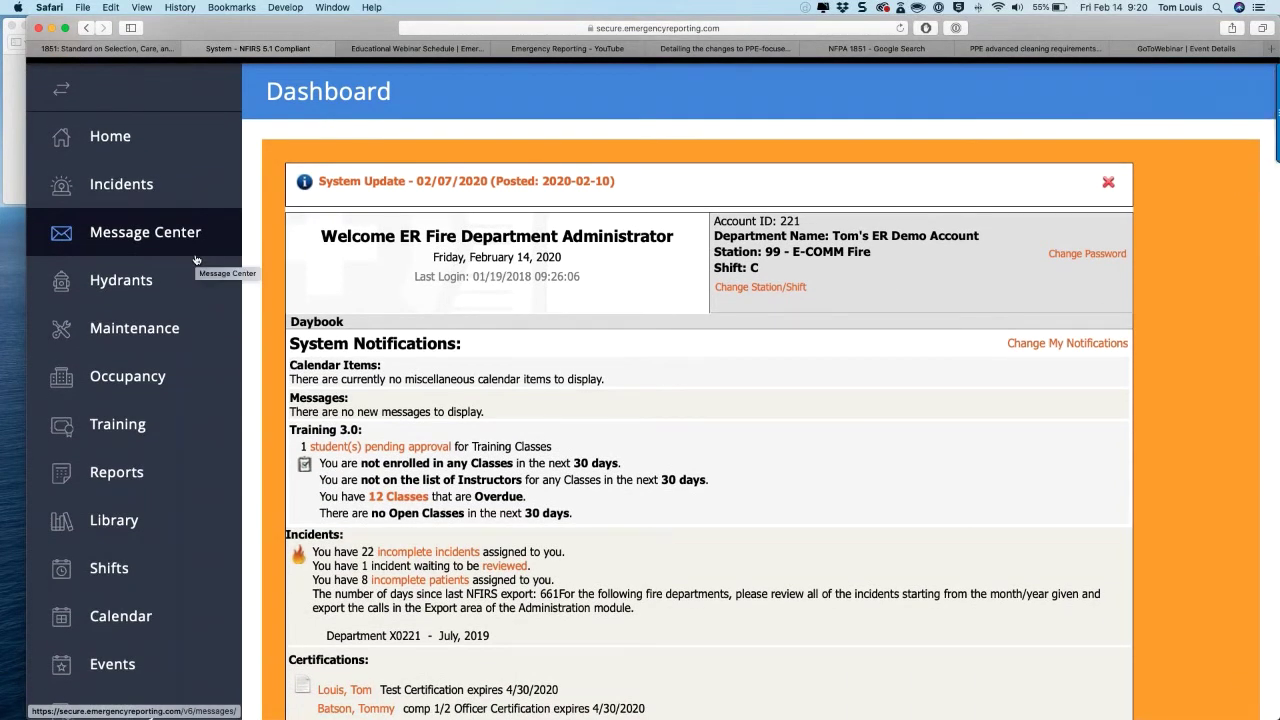
Step: Open Maintenance and review the Equipment categories: 187 pieces, including 98 PPE items
left_click(155, 335)
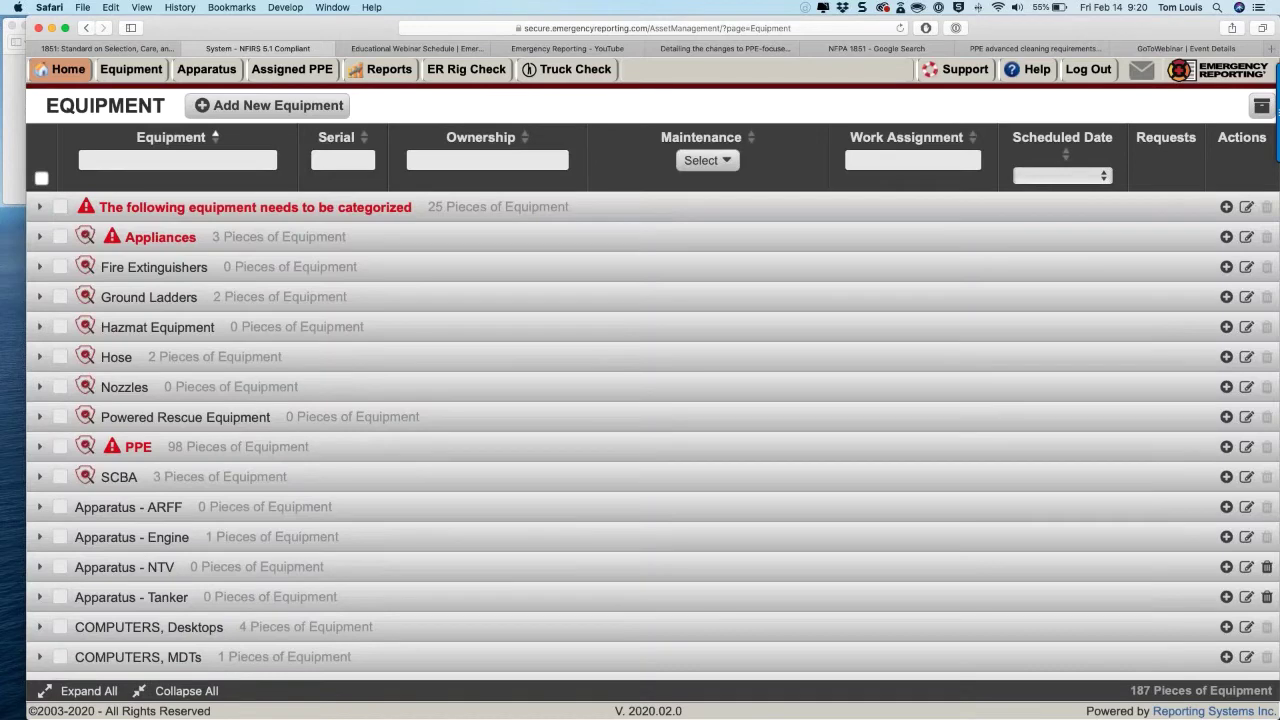
scroll(157, 370, "down", 1)
scroll(143, 342, "up", 1)
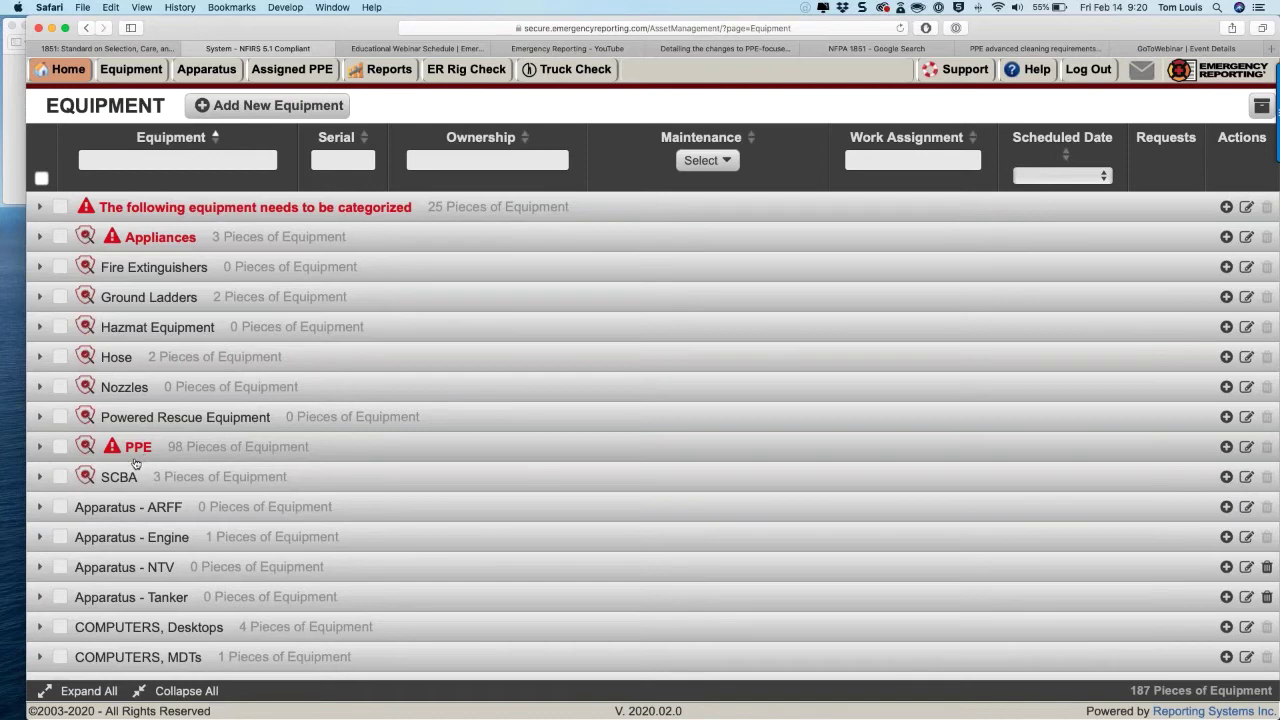
scroll(136, 463, "down", 2)
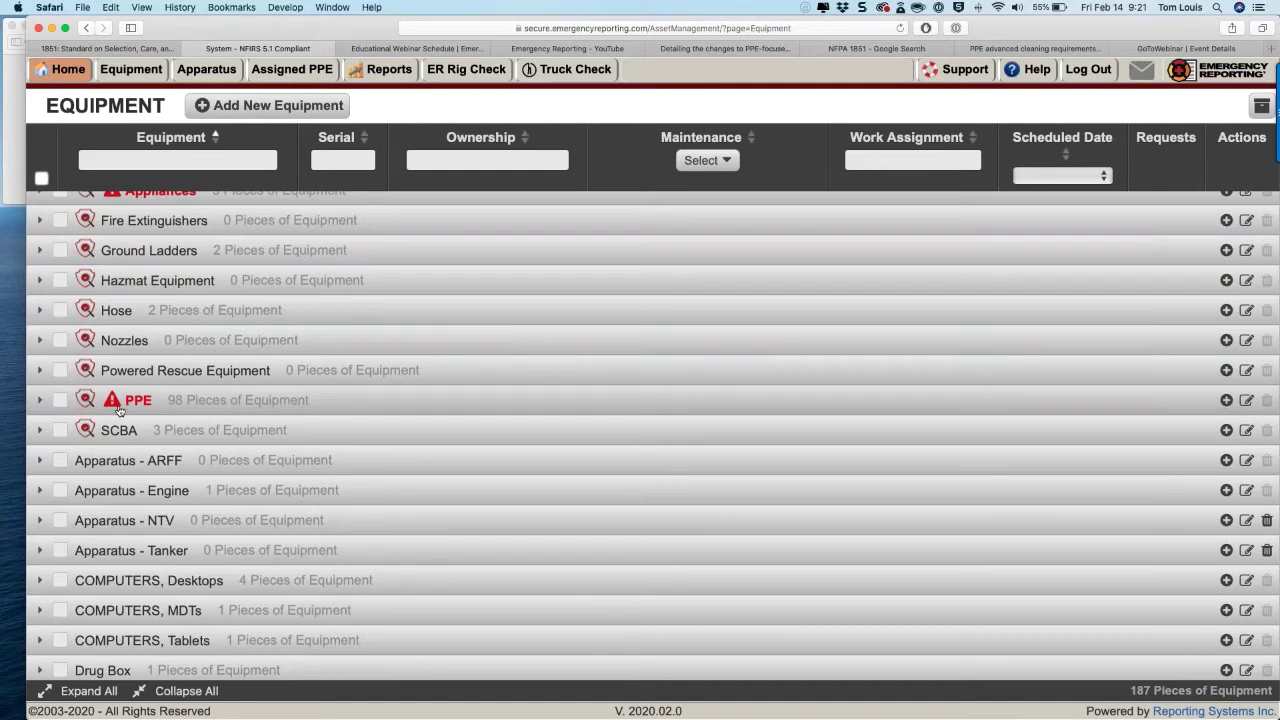
scroll(119, 410, "down", 15)
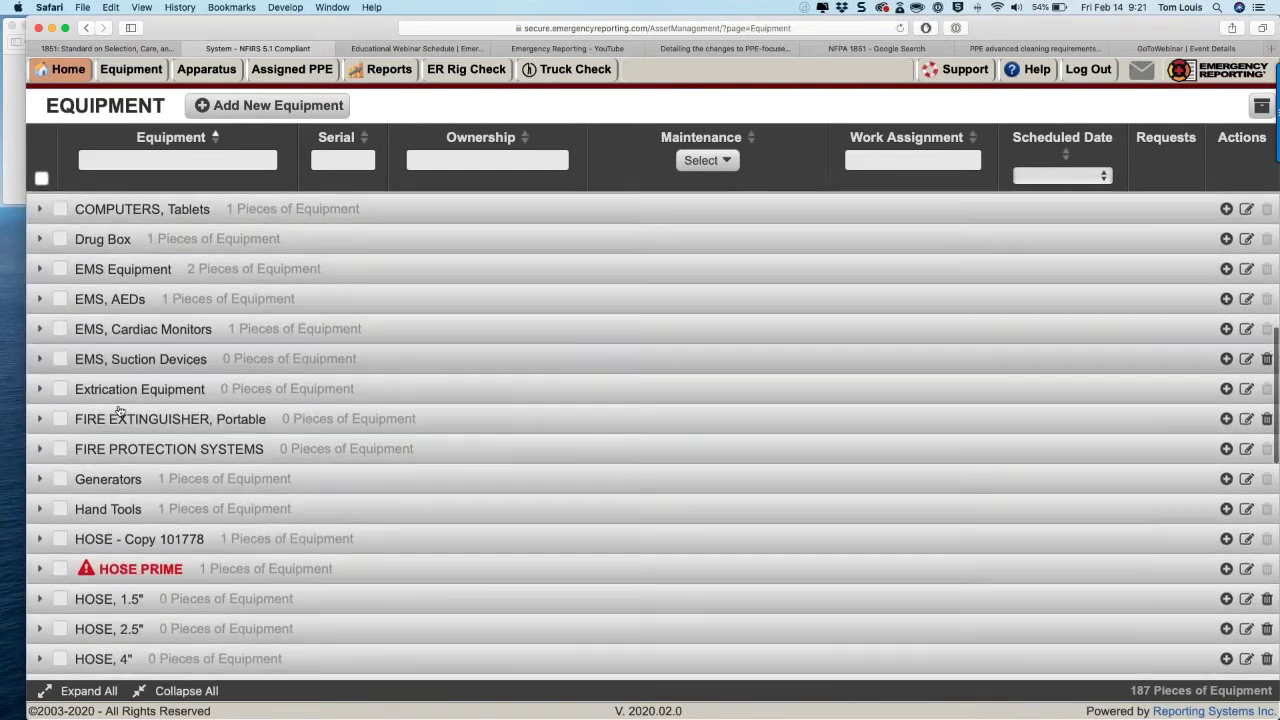
scroll(119, 410, "down", 8)
scroll(119, 410, "up", 4)
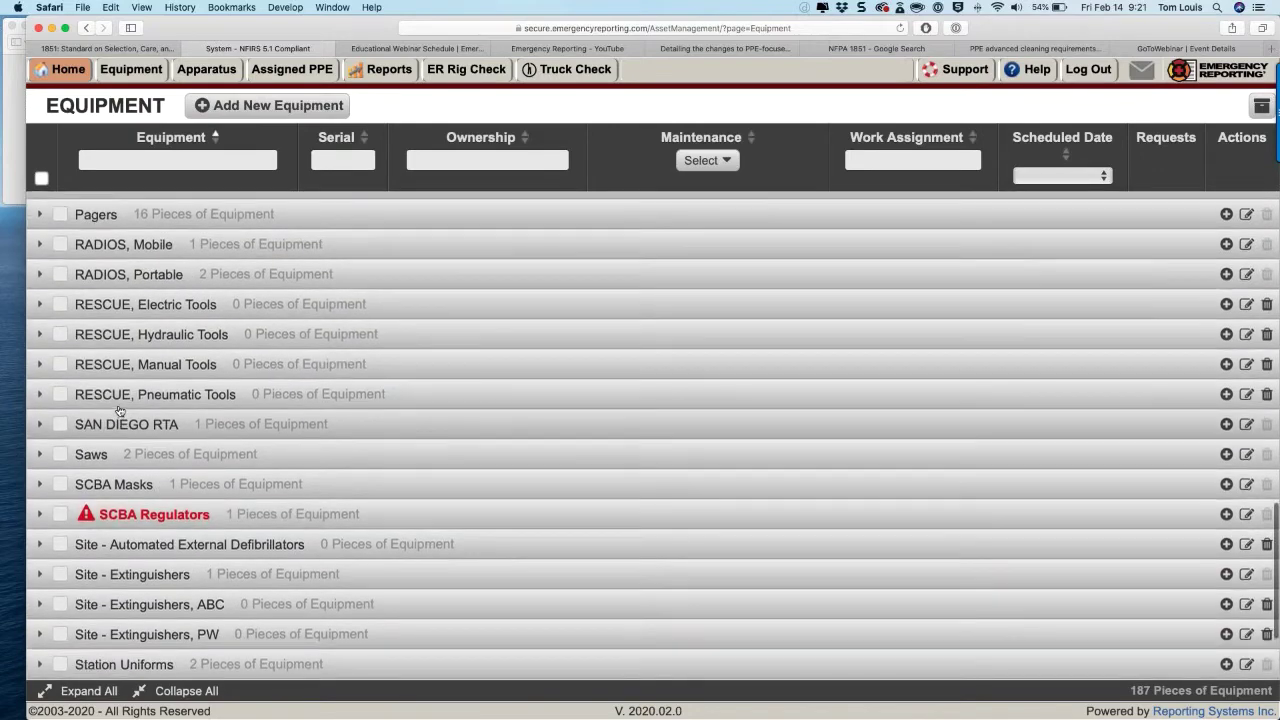
scroll(119, 410, "up", 3)
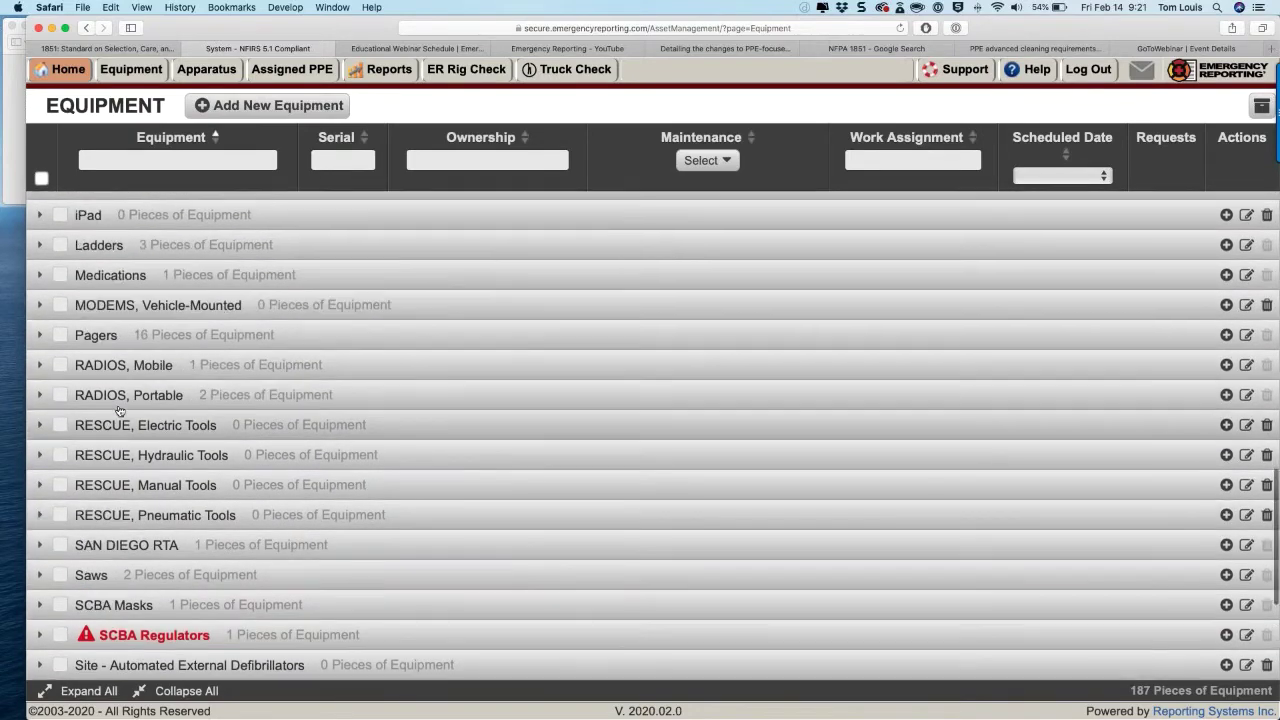
scroll(119, 411, "up", 12)
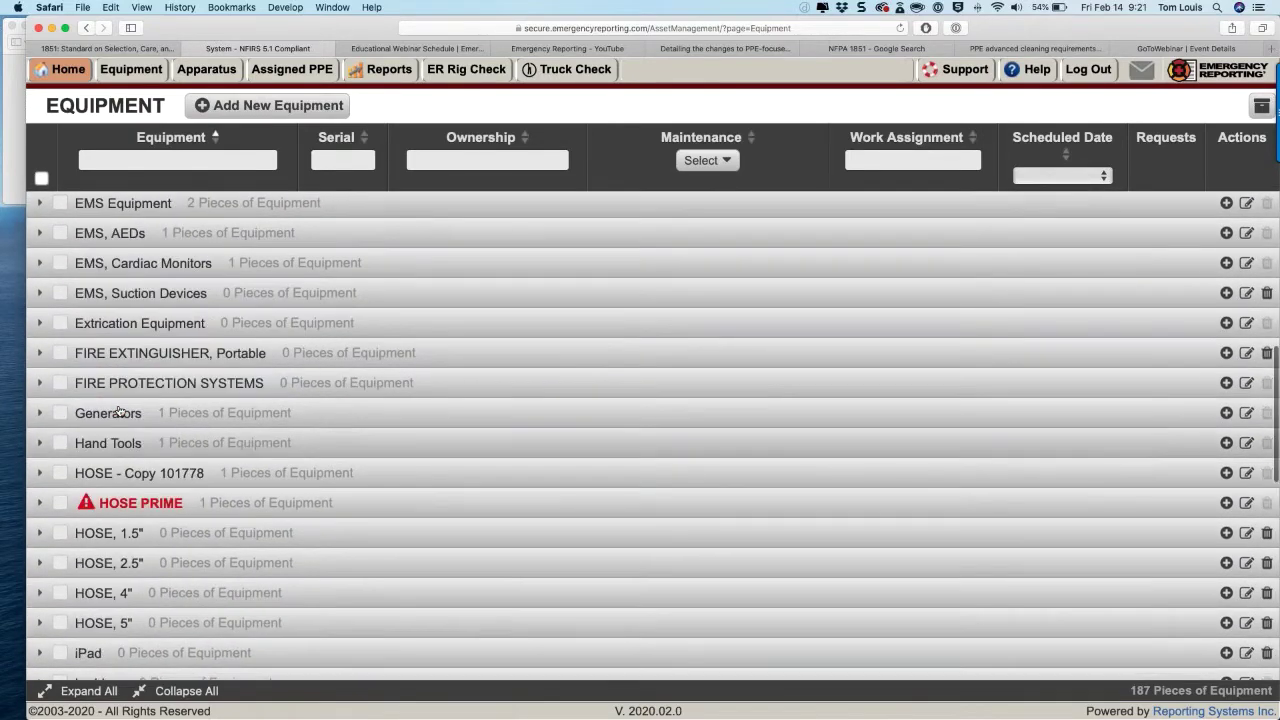
scroll(119, 410, "up", 3)
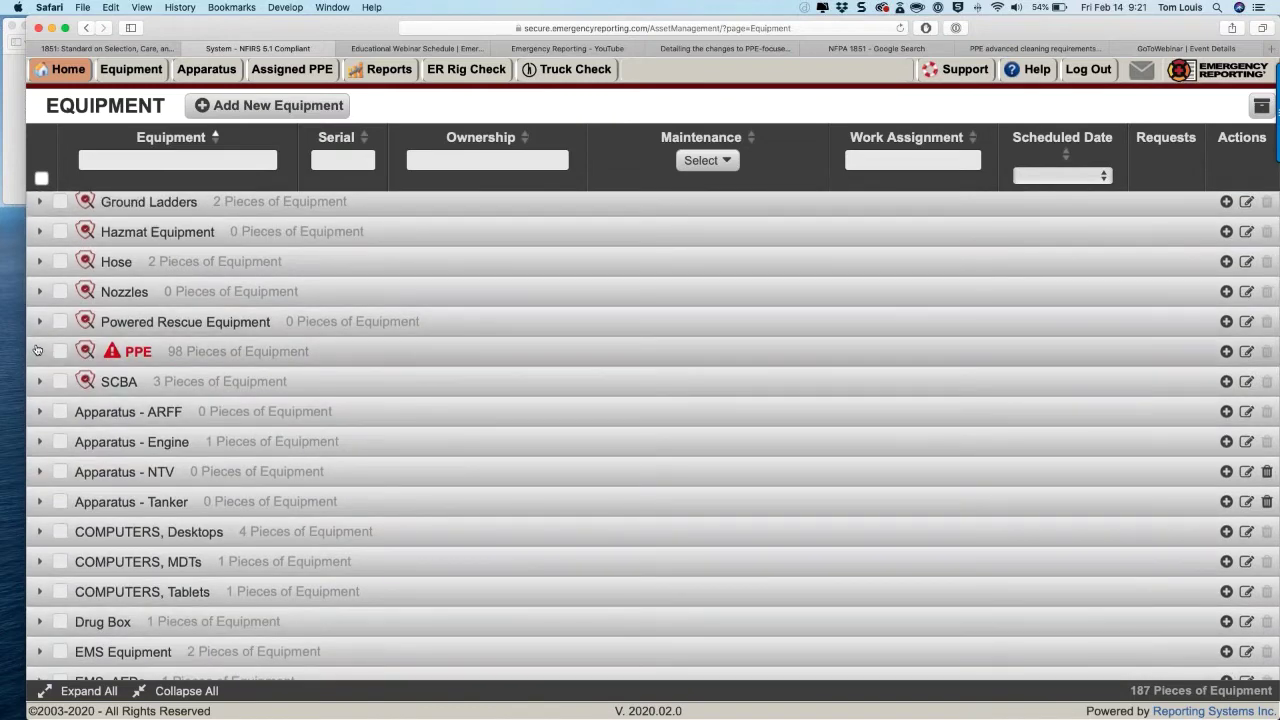
Step: Expand the PPE category and check both Not Assigned items for a bulk operation
left_click(38, 350)
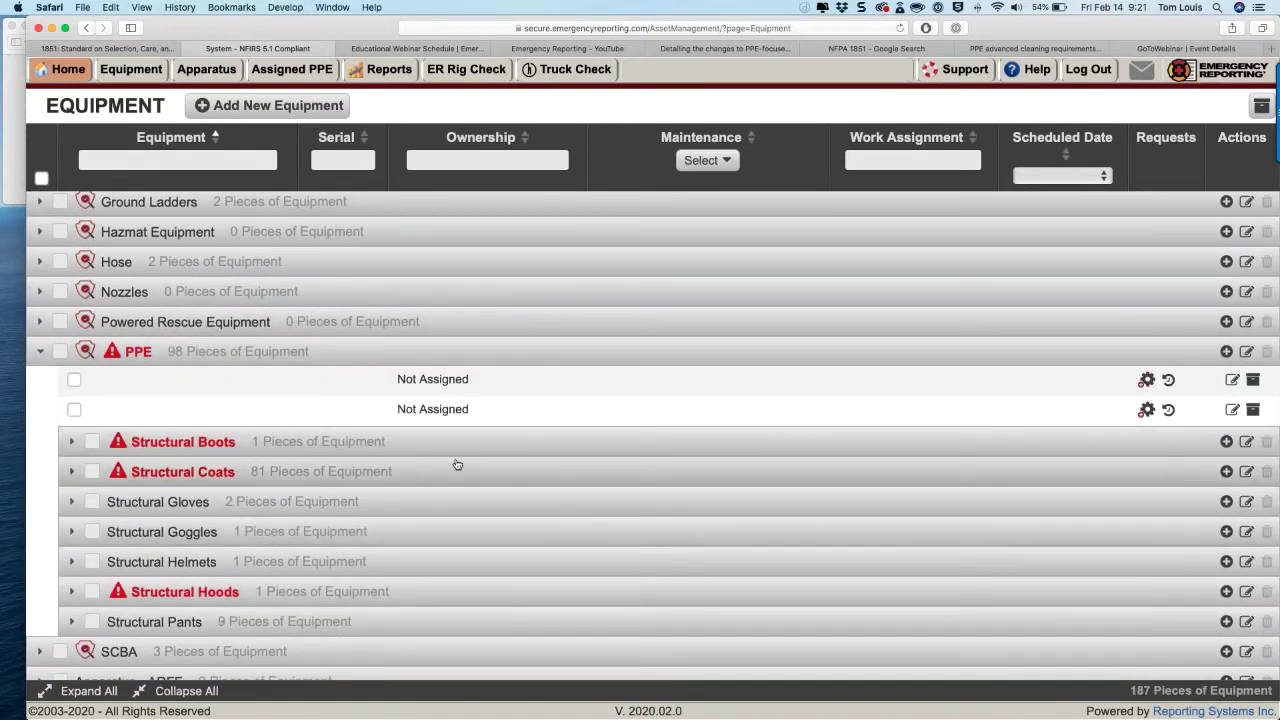
scroll(457, 466, "down", 4)
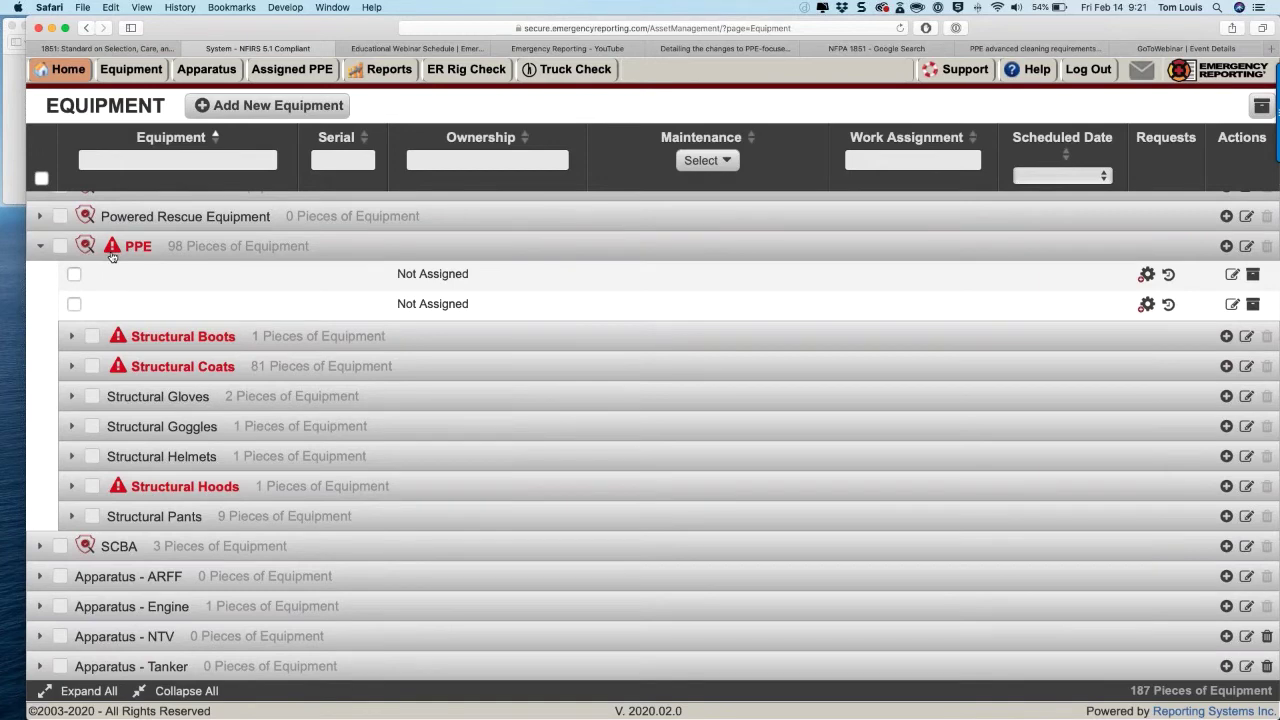
left_click(42, 248)
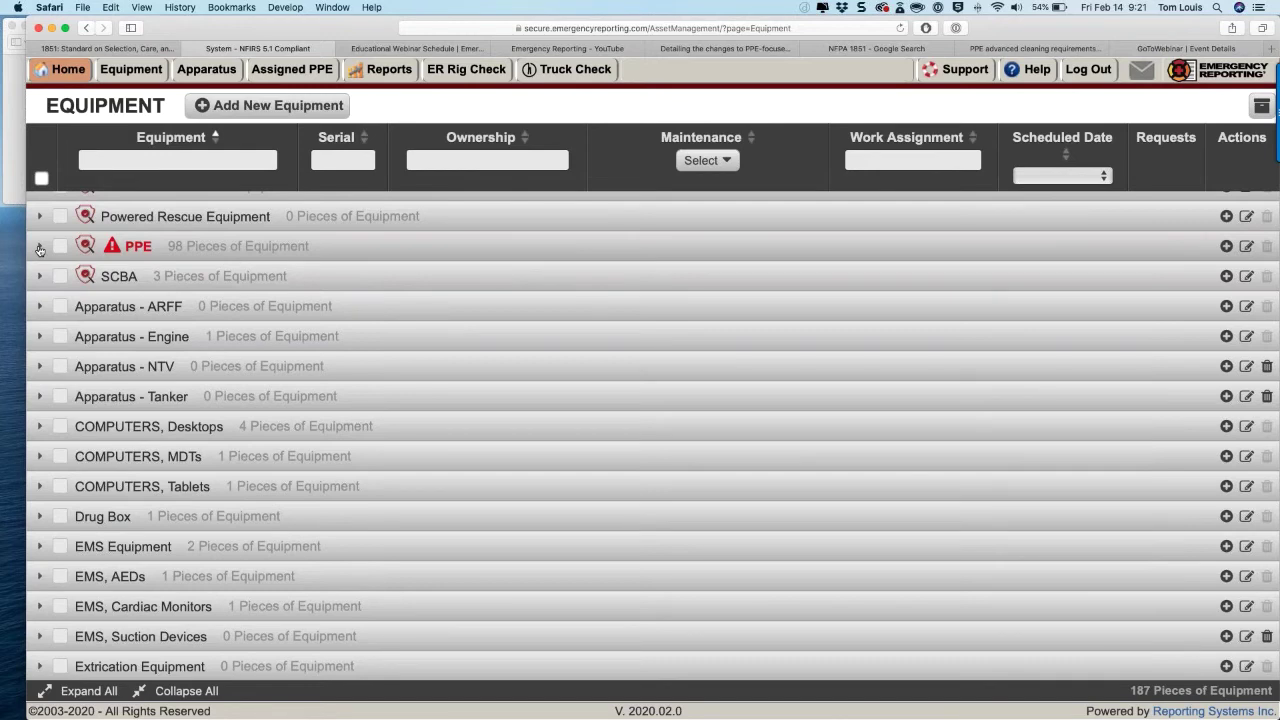
left_click(39, 247)
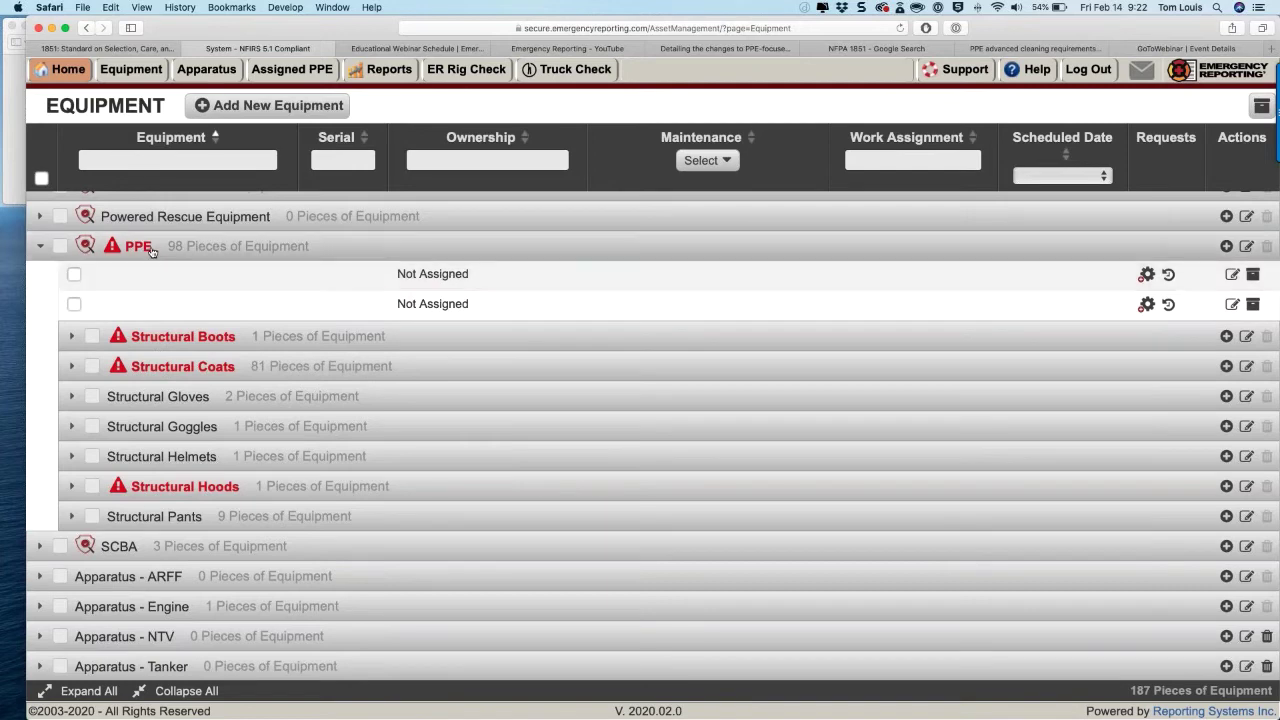
left_click(74, 274)
left_click(74, 304)
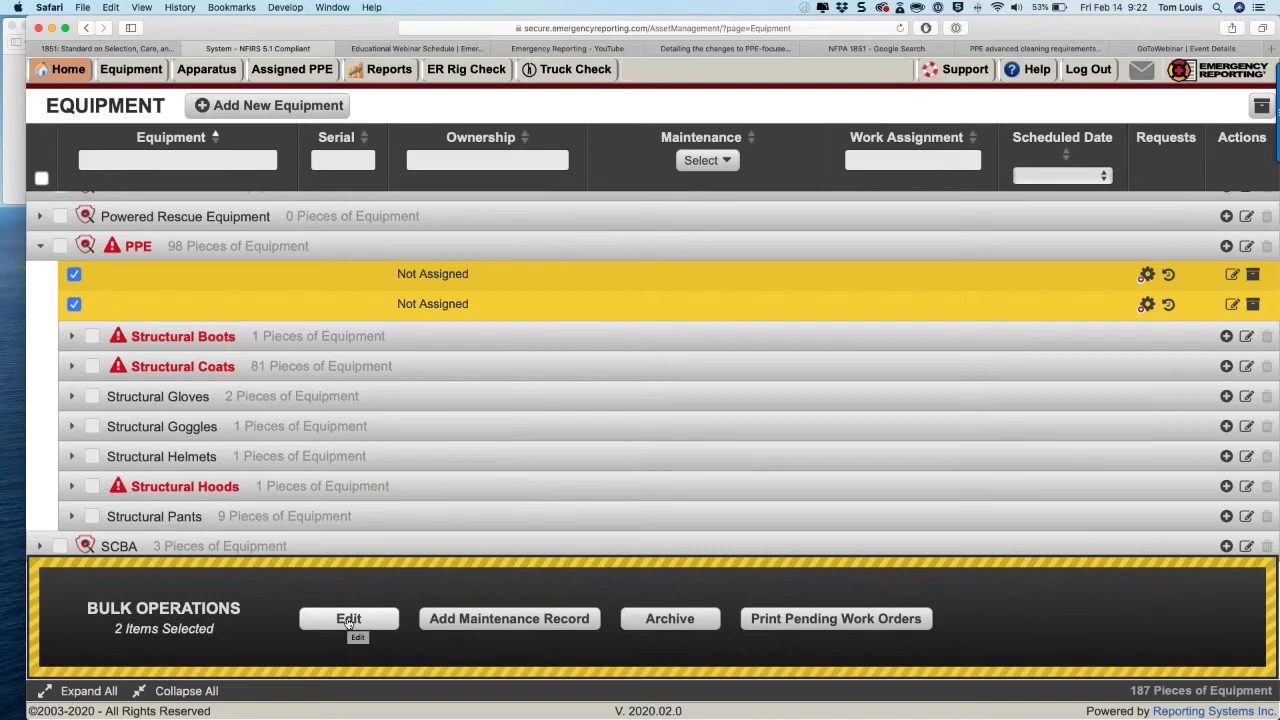
Step: Bulk edit both items to category PPE, subcategory Structural Coats, status In Service, and save
left_click(348, 619)
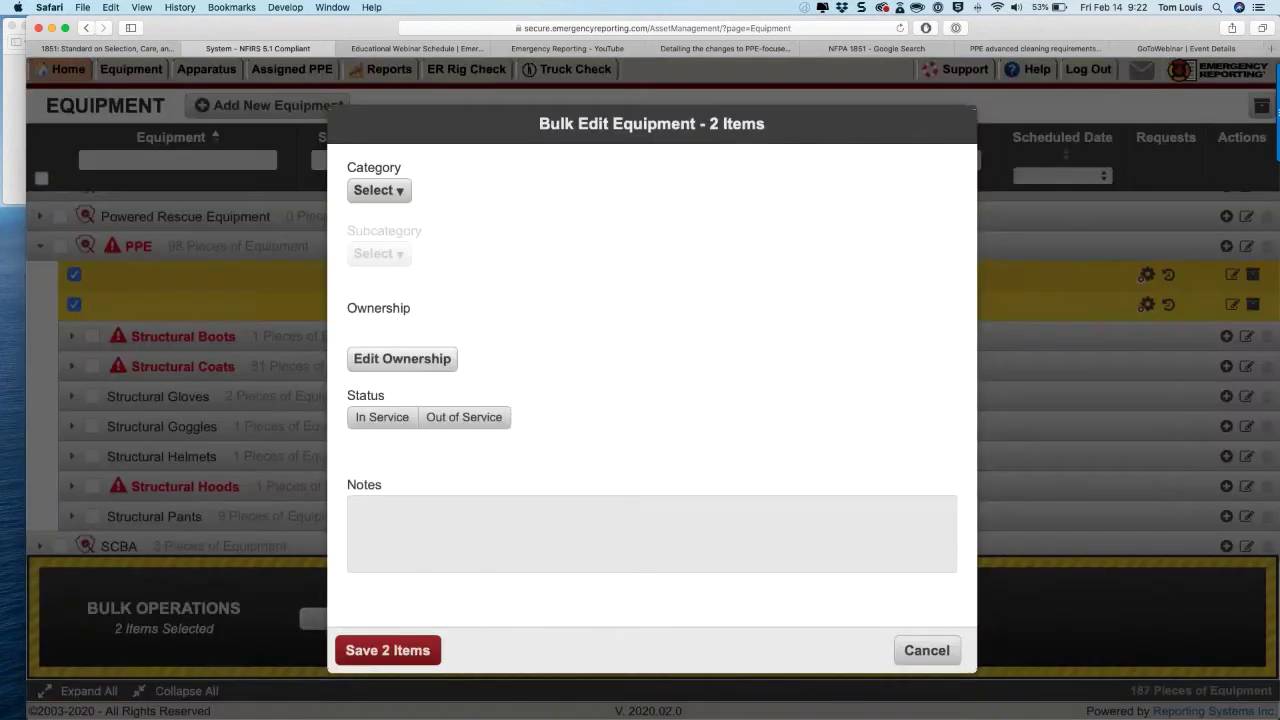
left_click(384, 196)
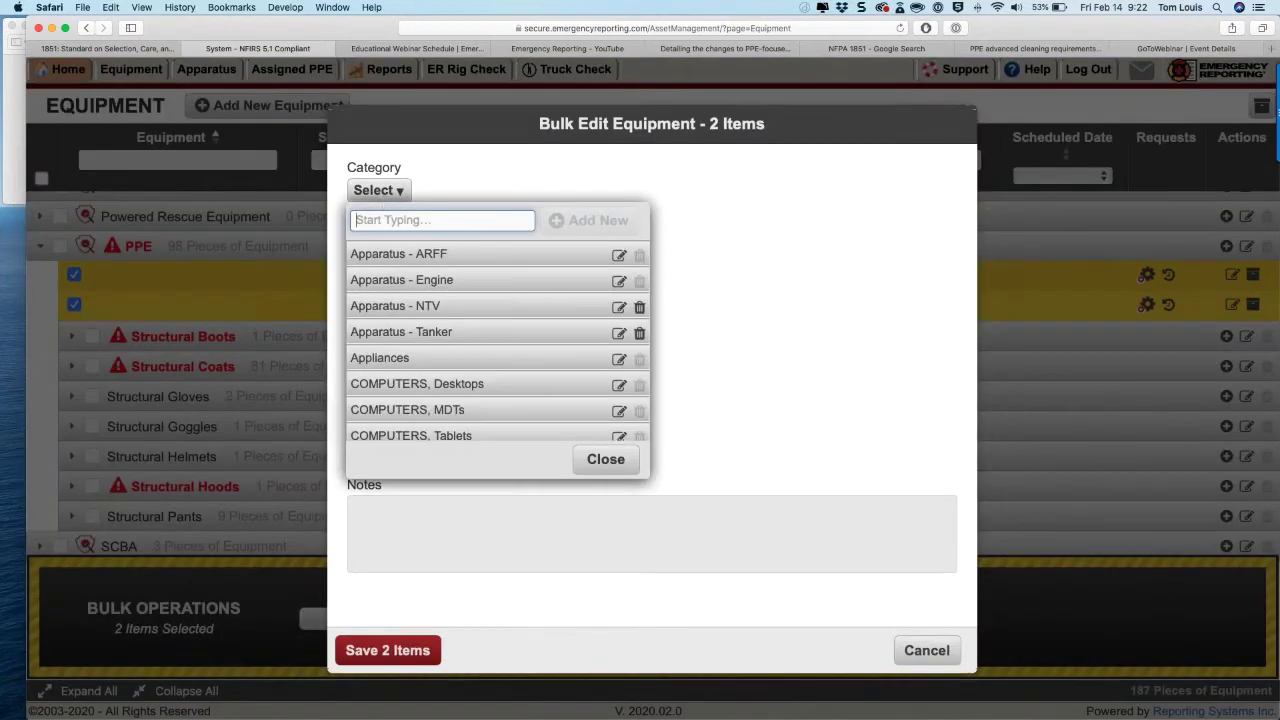
type("PPE")
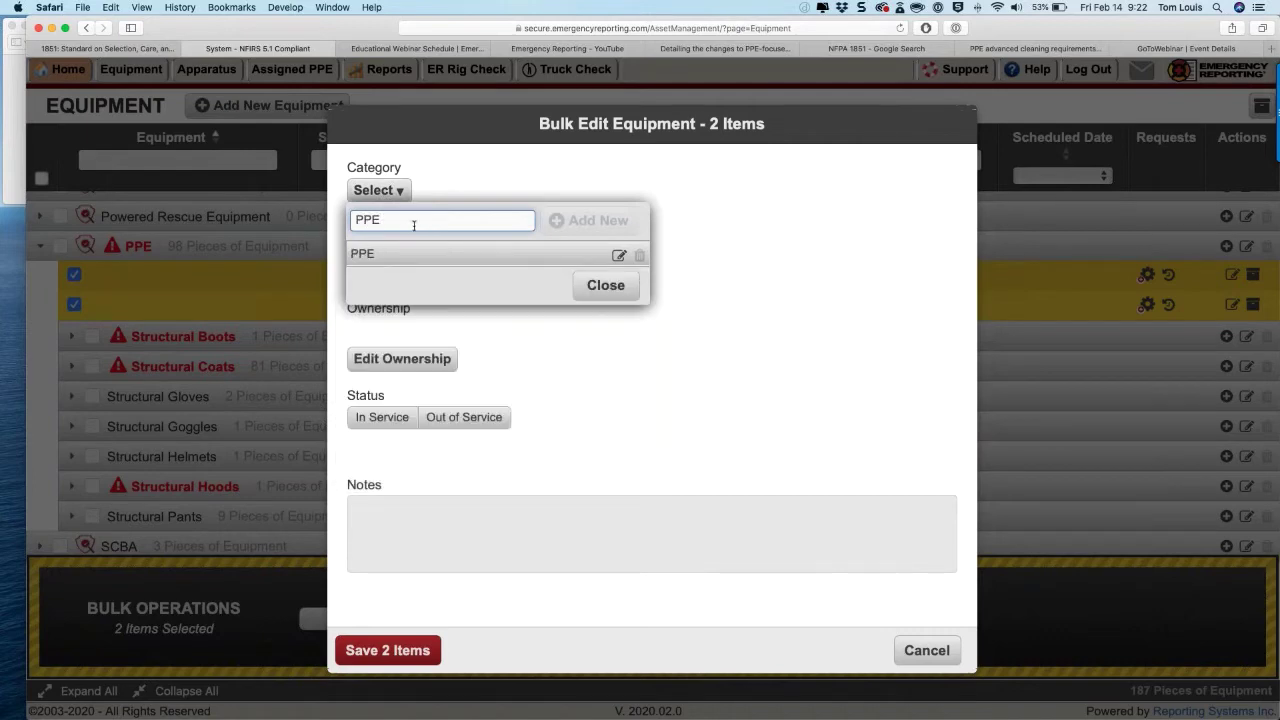
left_click(400, 254)
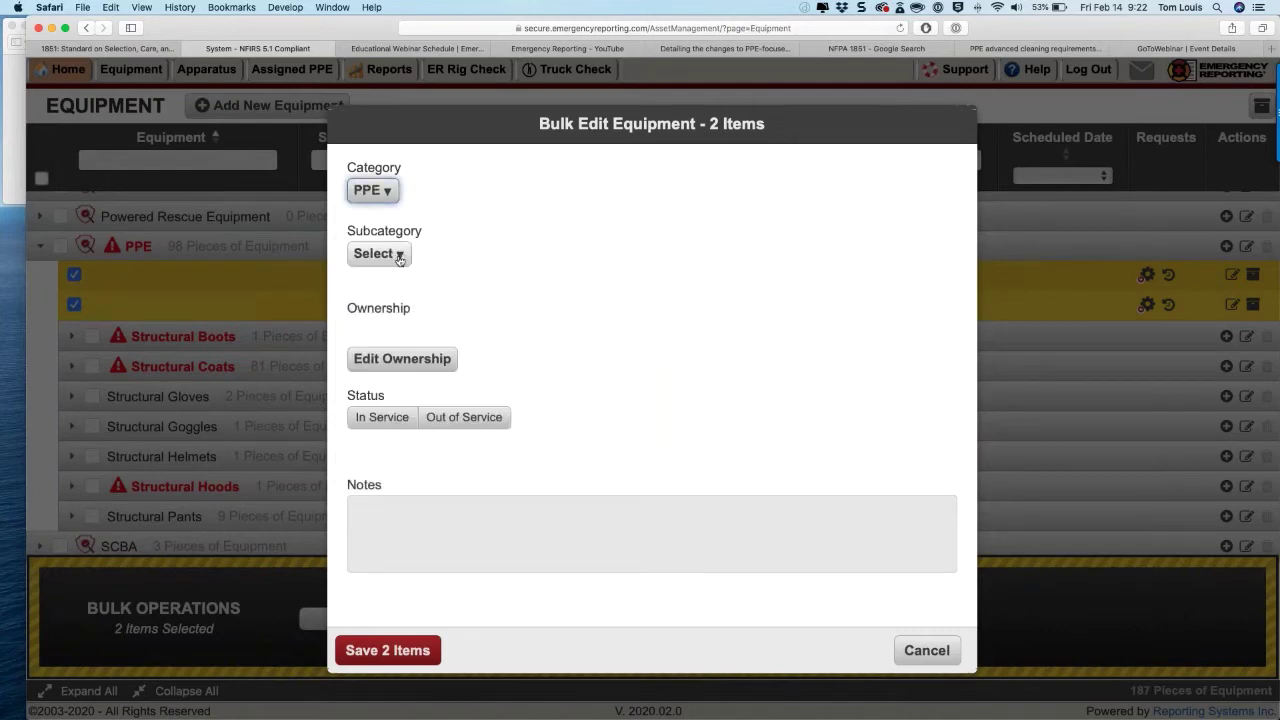
left_click(399, 255)
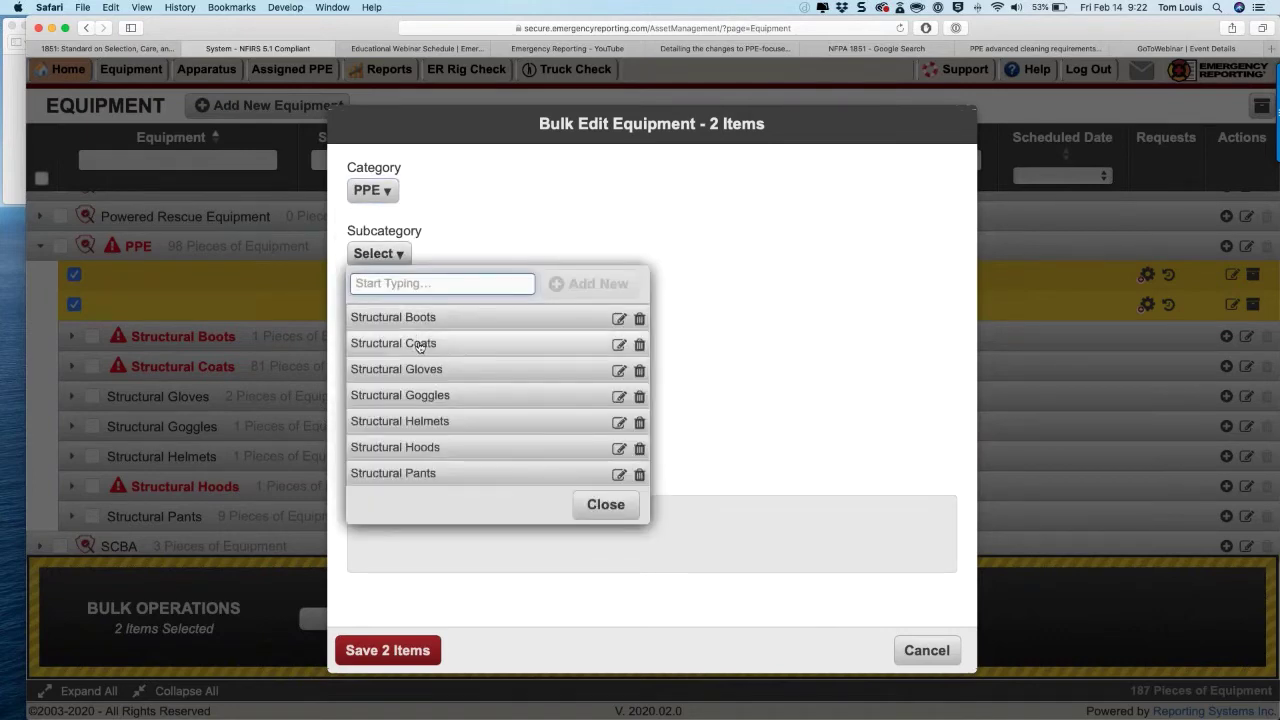
left_click(572, 347)
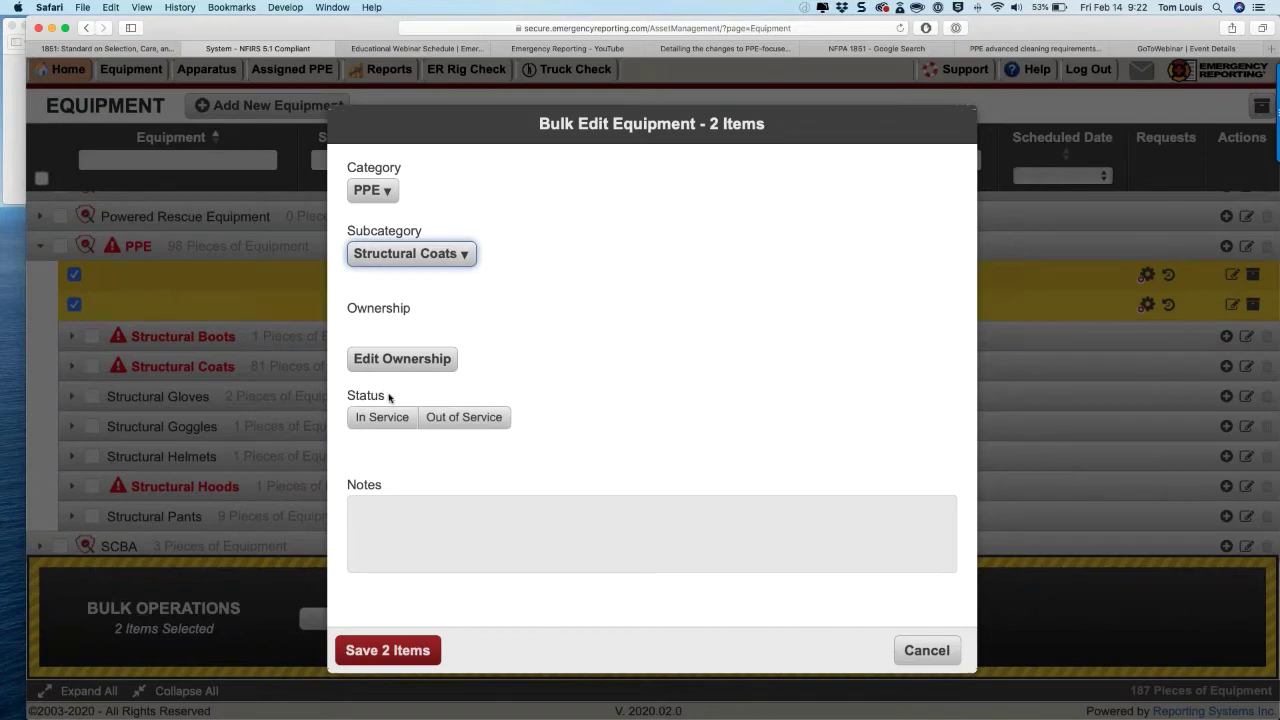
left_click(383, 417)
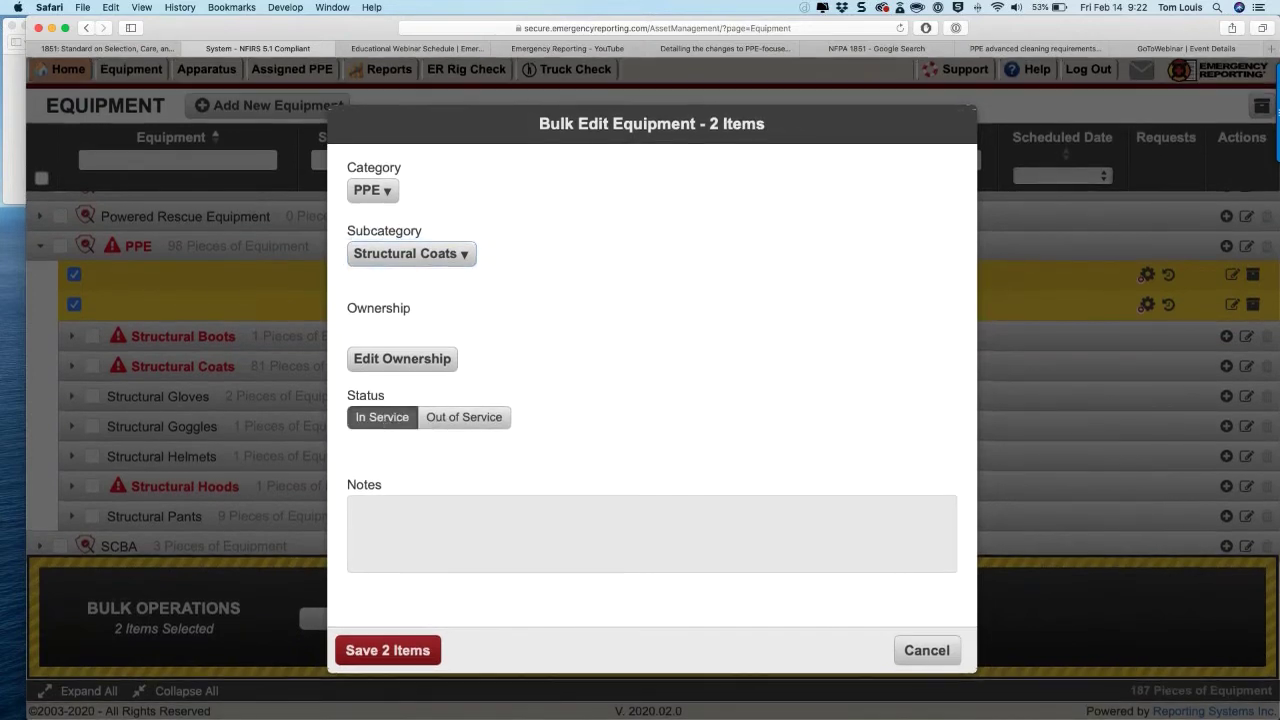
left_click(387, 650)
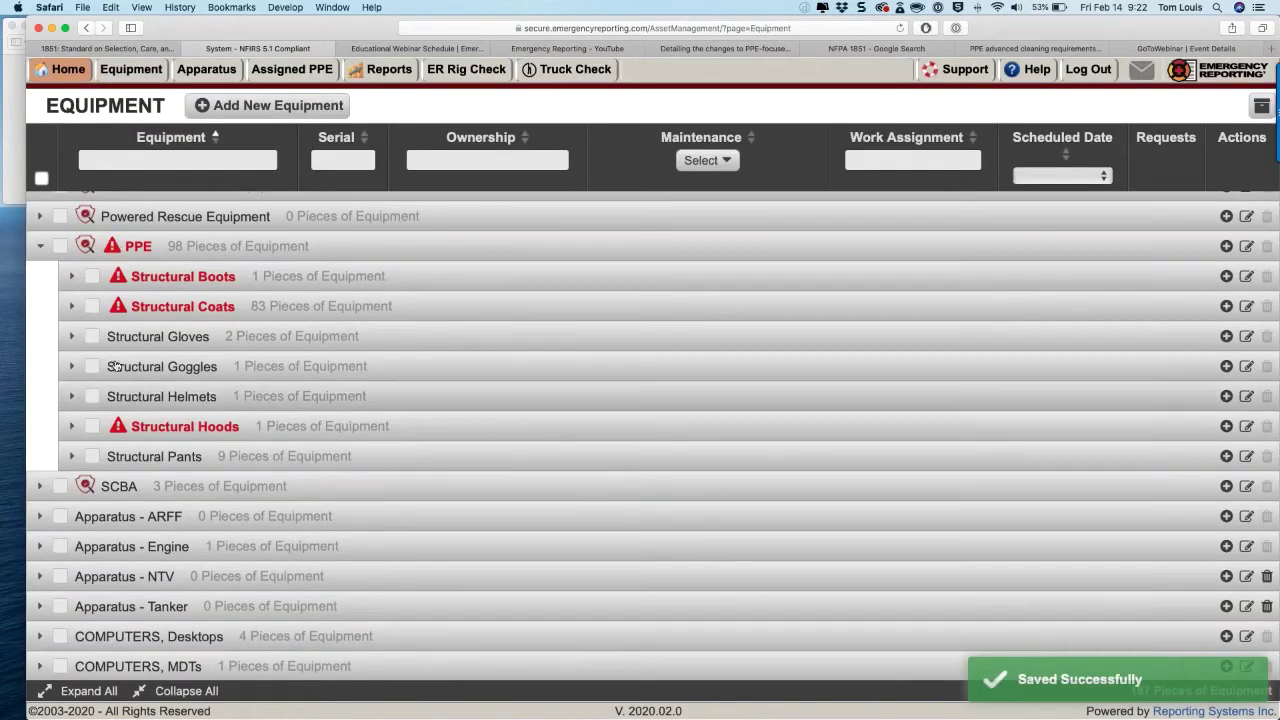
Step: Expand Structural Coats to show turnout coat 1234 flagged for Major Repair – Tear in left arm
left_click(70, 307)
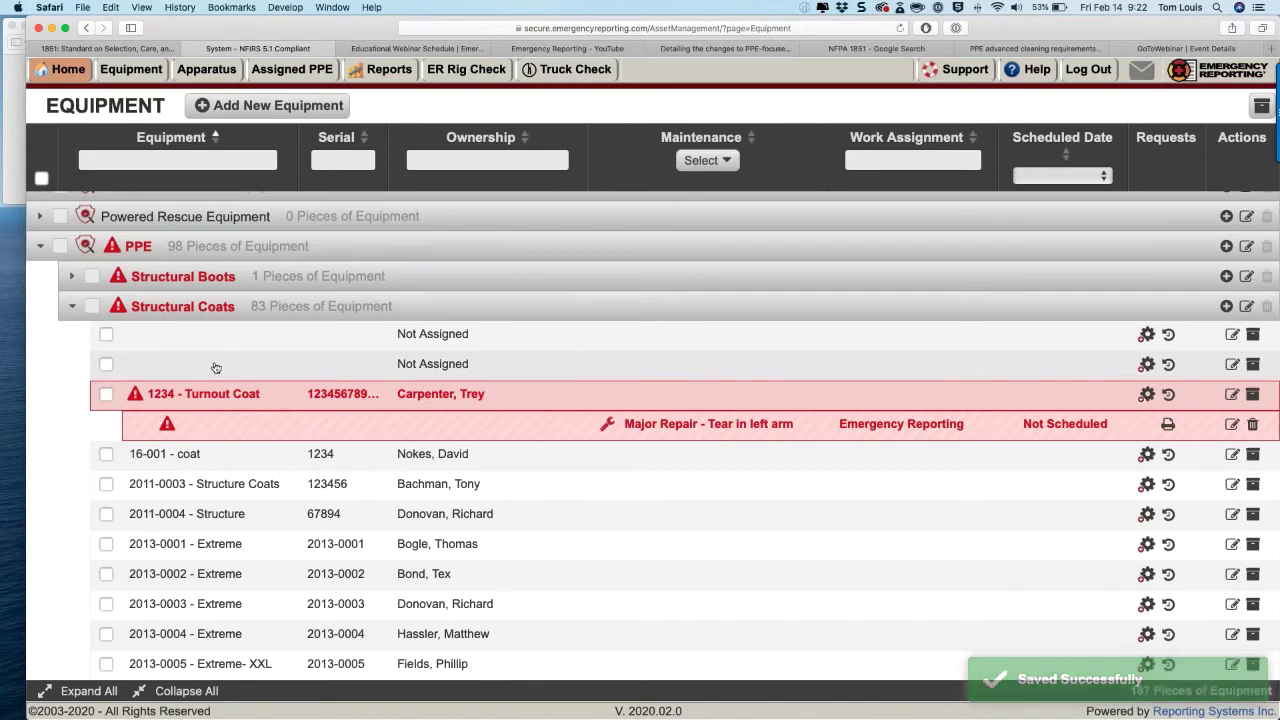
scroll(215, 368, "down", 1)
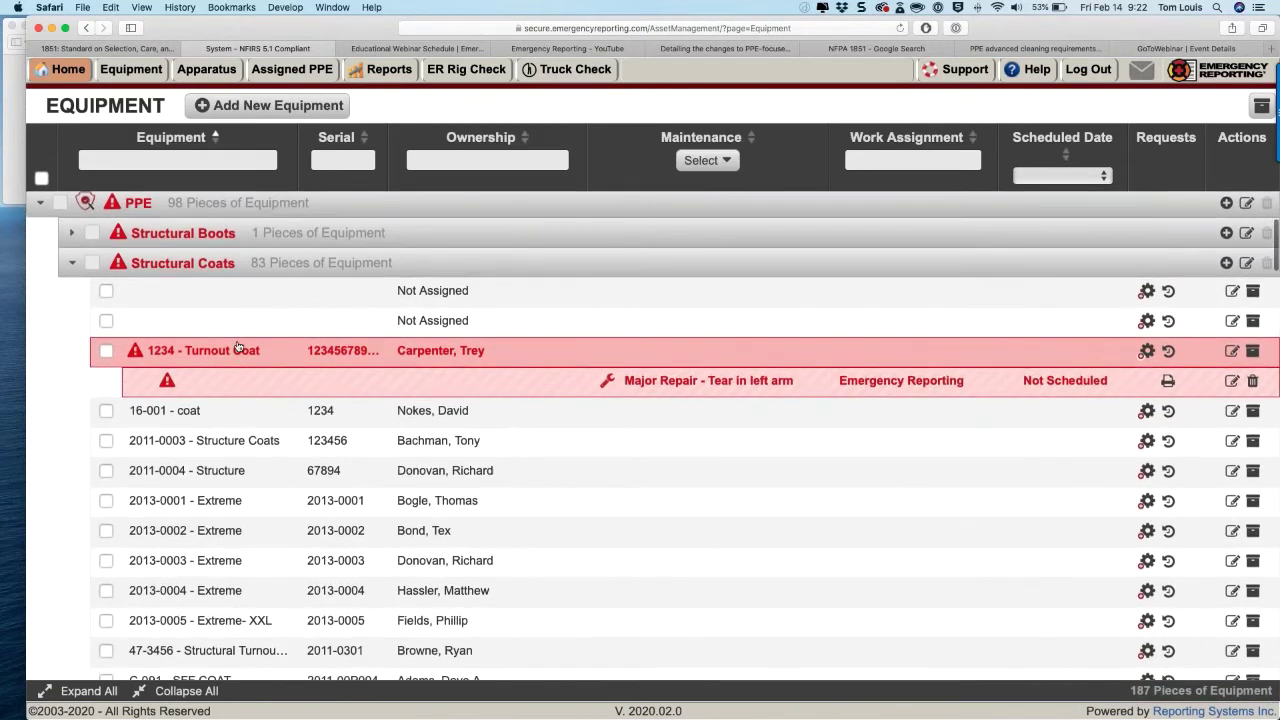
scroll(215, 368, "up", 1)
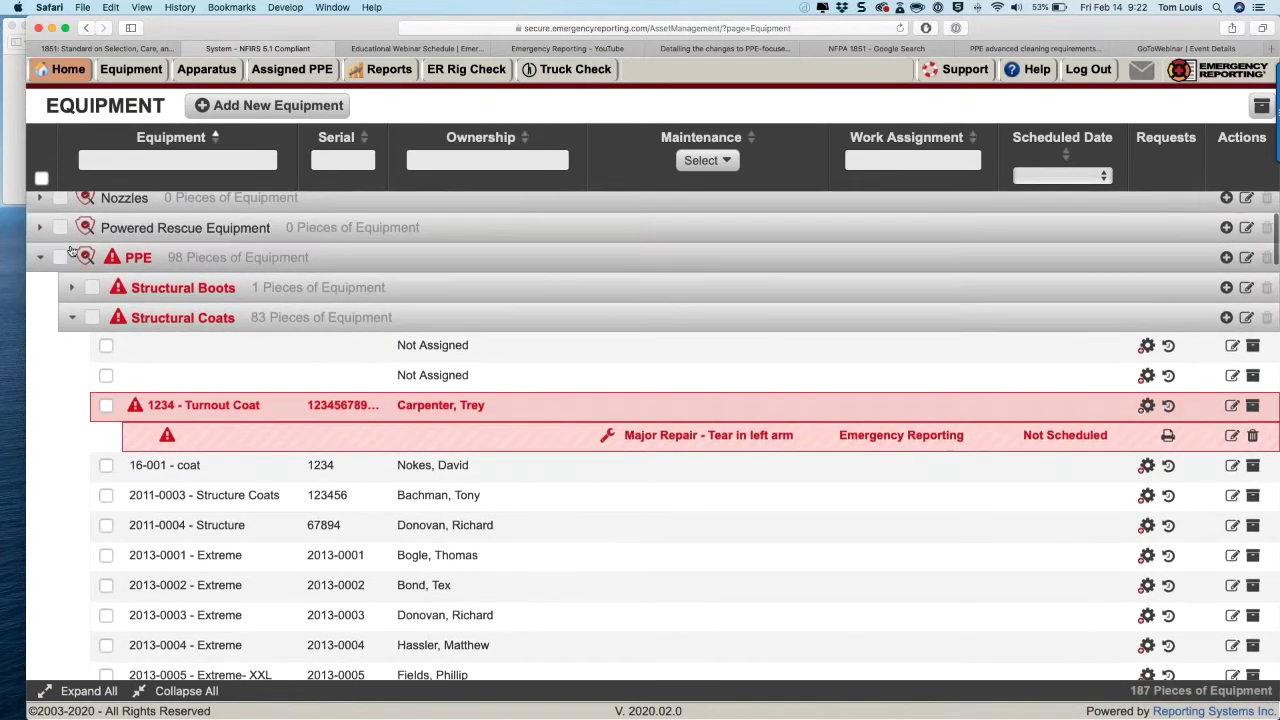
left_click(67, 318)
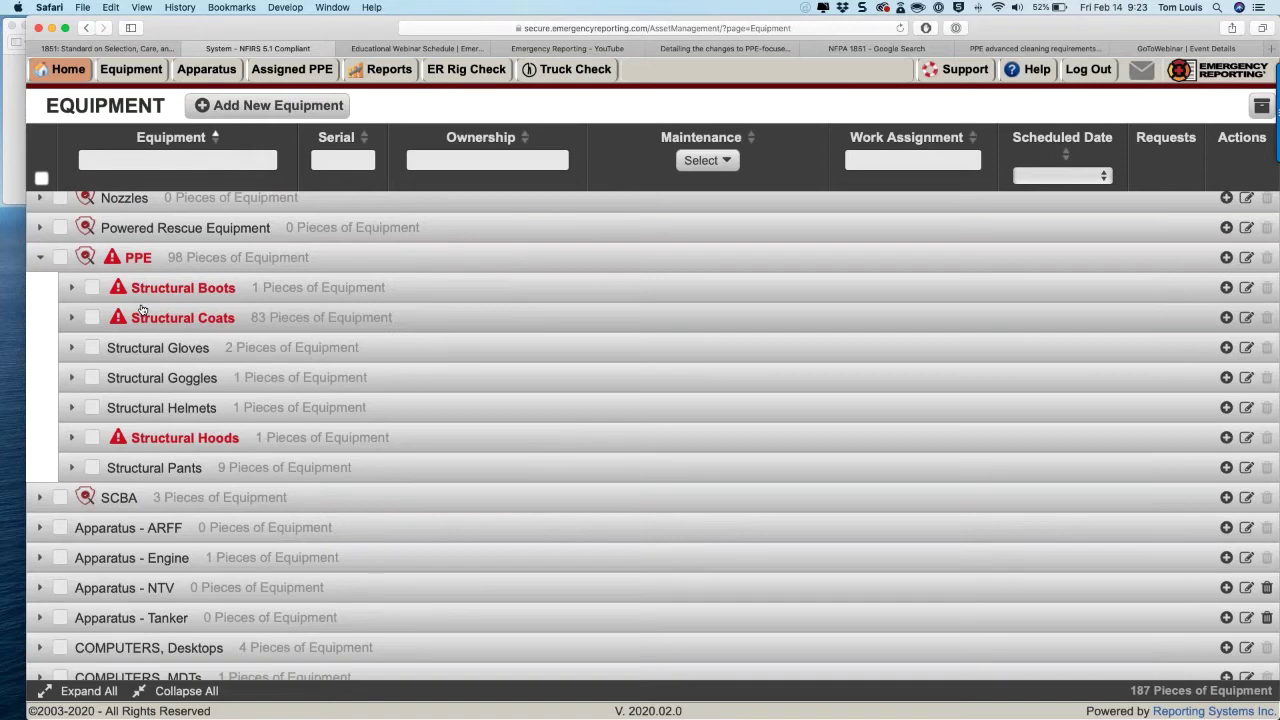
left_click(71, 317)
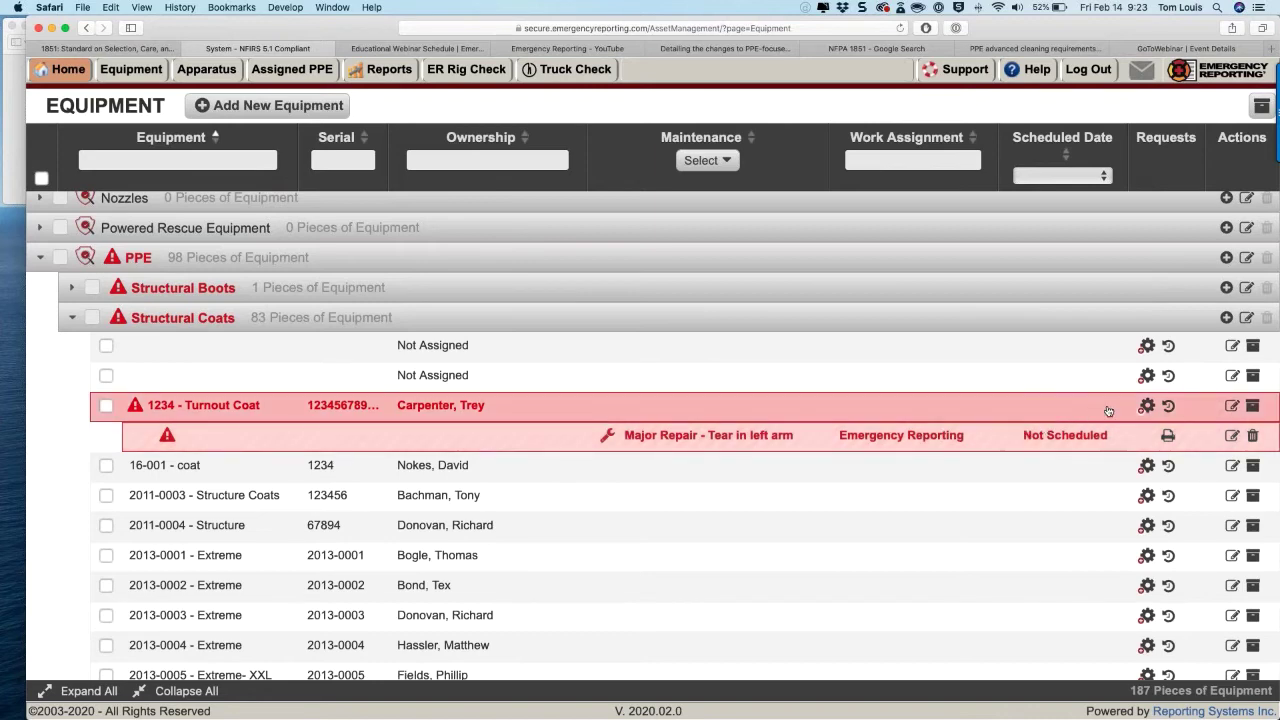
left_click(1231, 406)
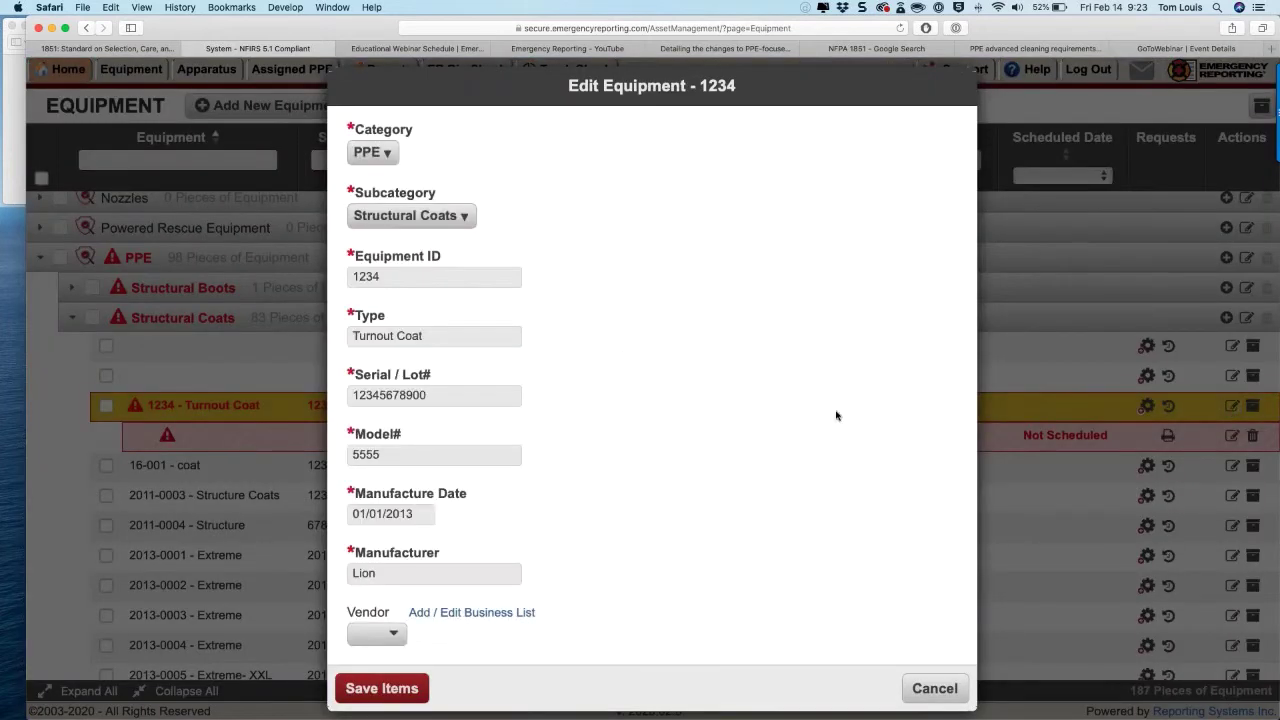
scroll(620, 417, "down", 1)
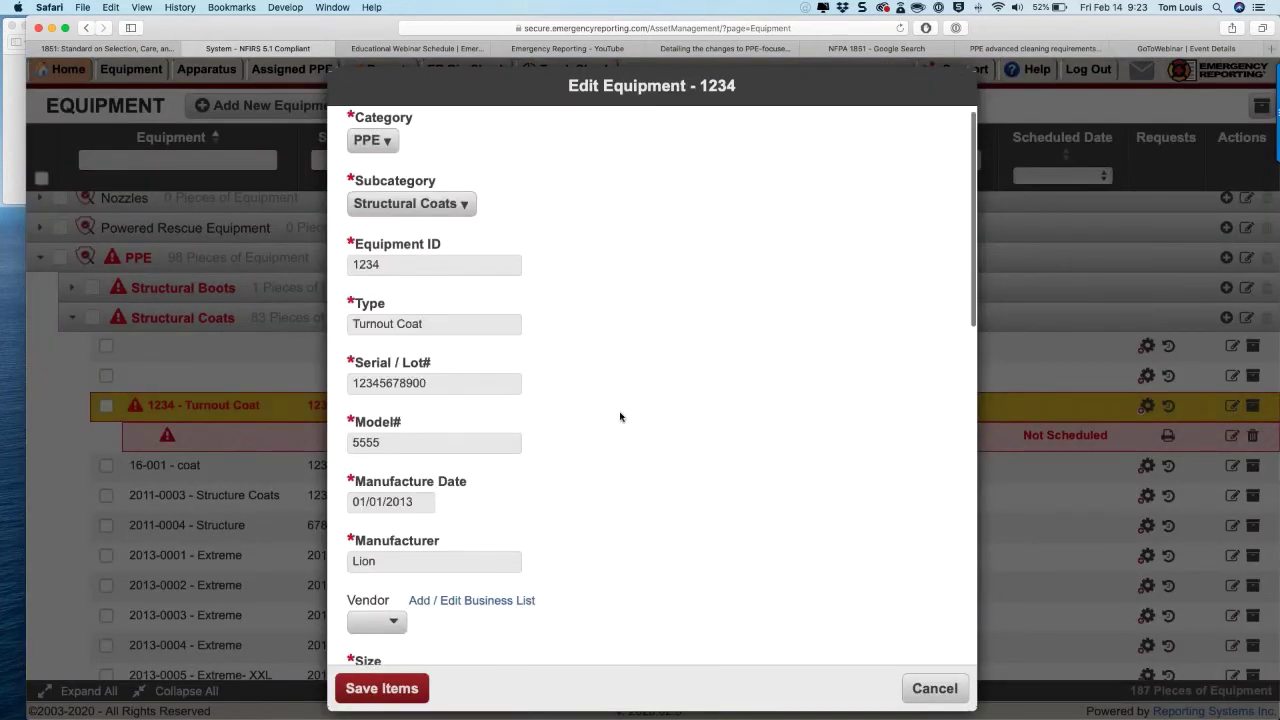
scroll(597, 401, "up", 1)
scroll(362, 276, "down", 1)
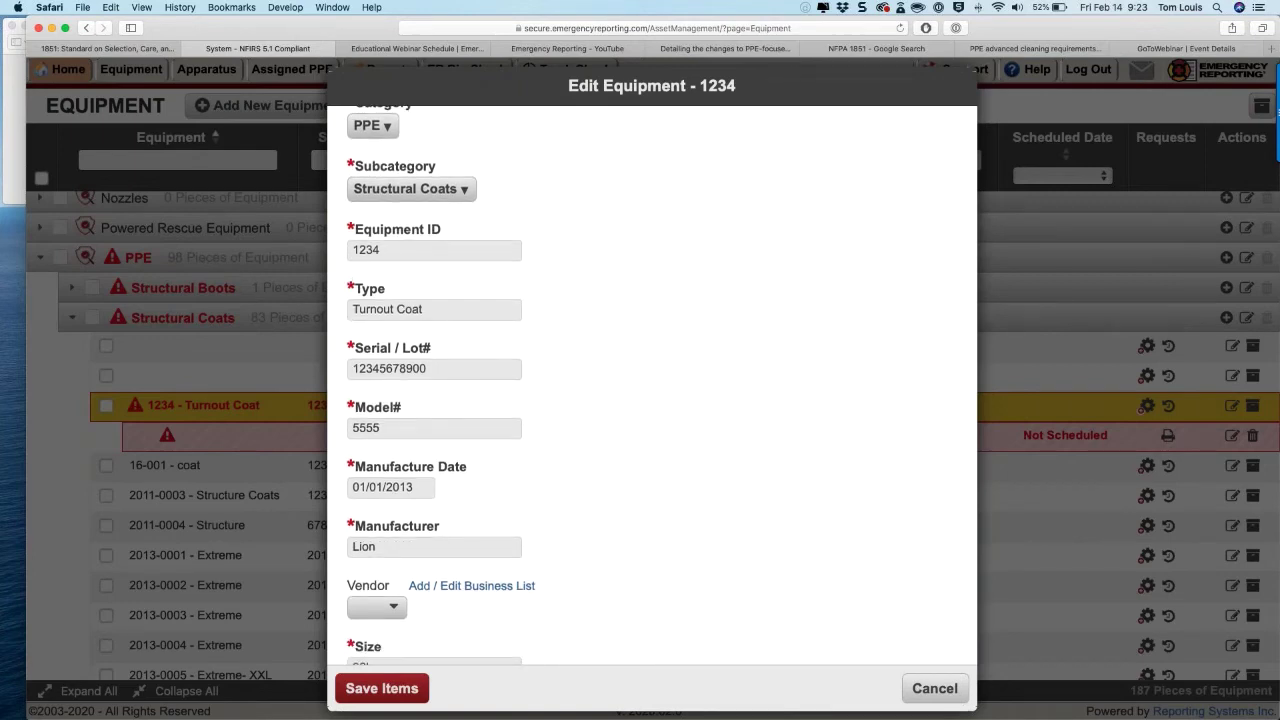
scroll(411, 267, "up", 1)
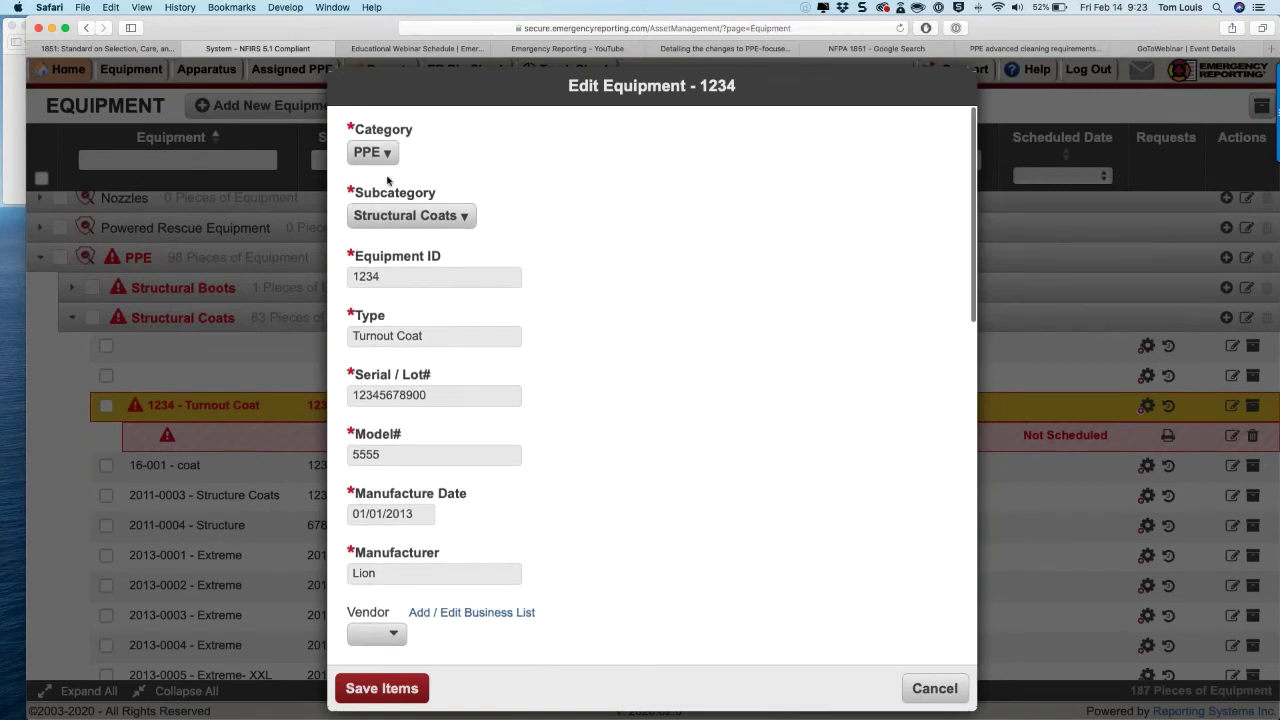
scroll(388, 180, "down", 2)
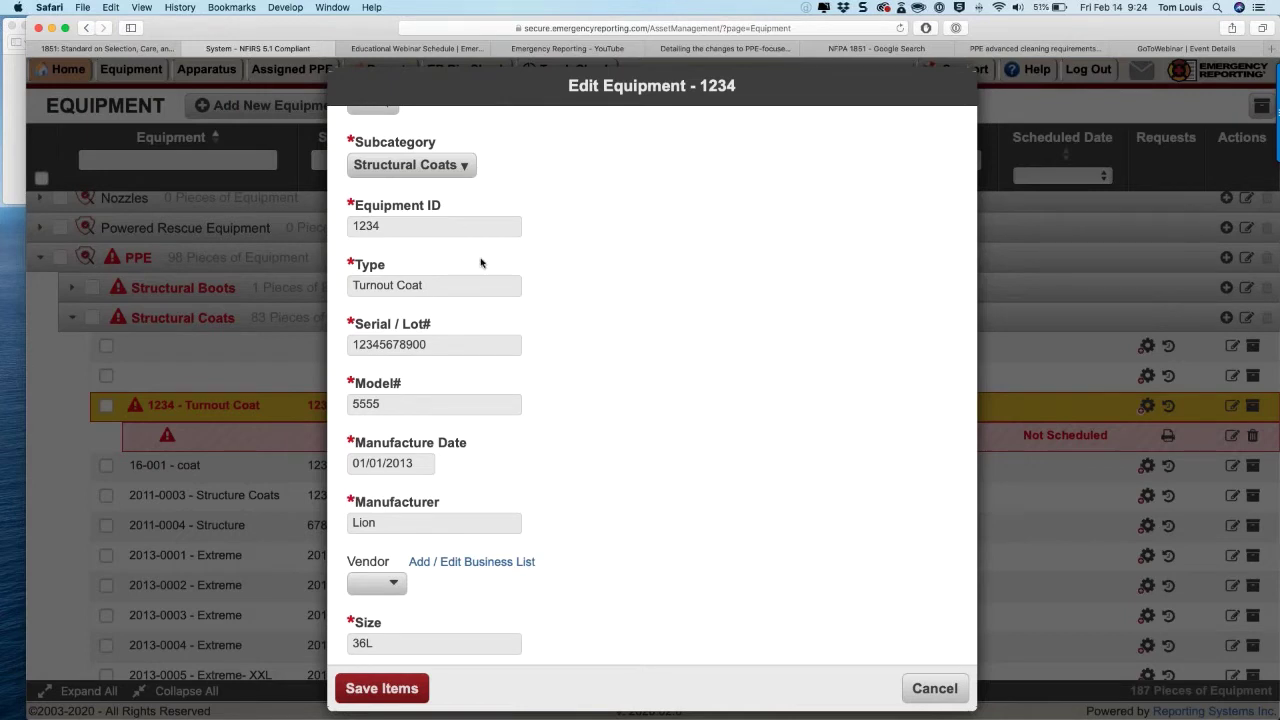
scroll(480, 263, "down", 1)
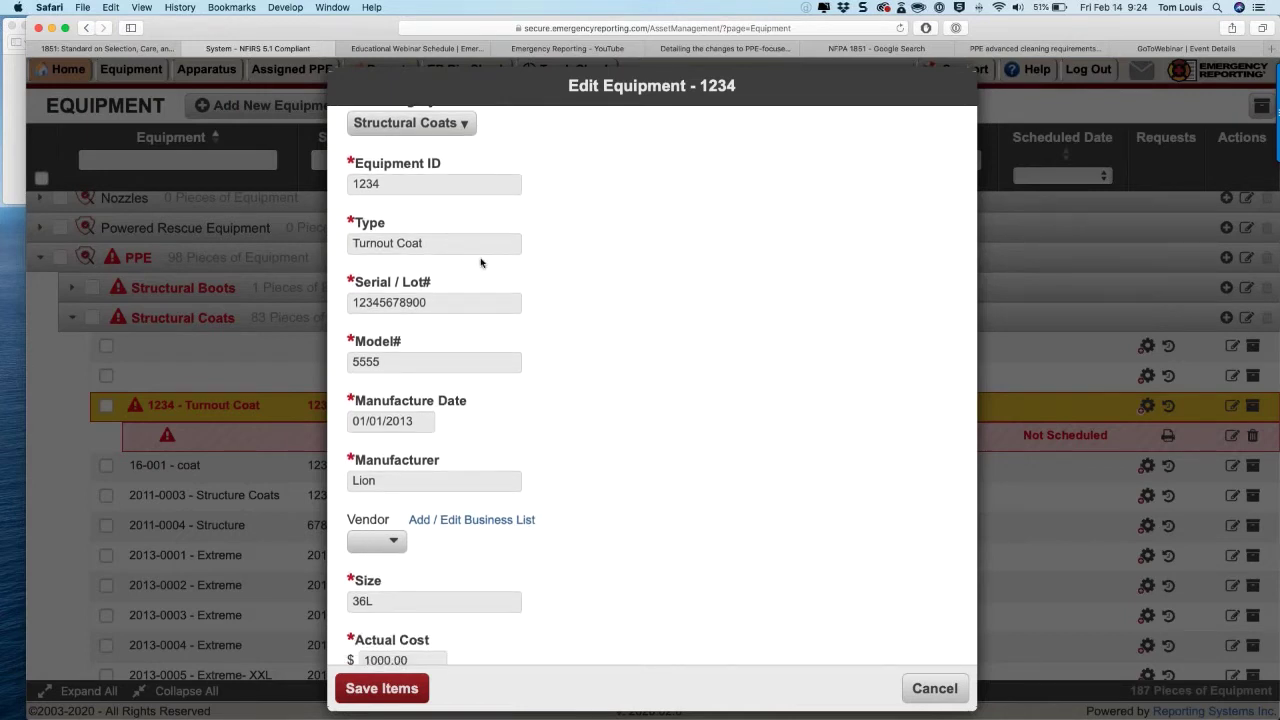
scroll(480, 263, "up", 1)
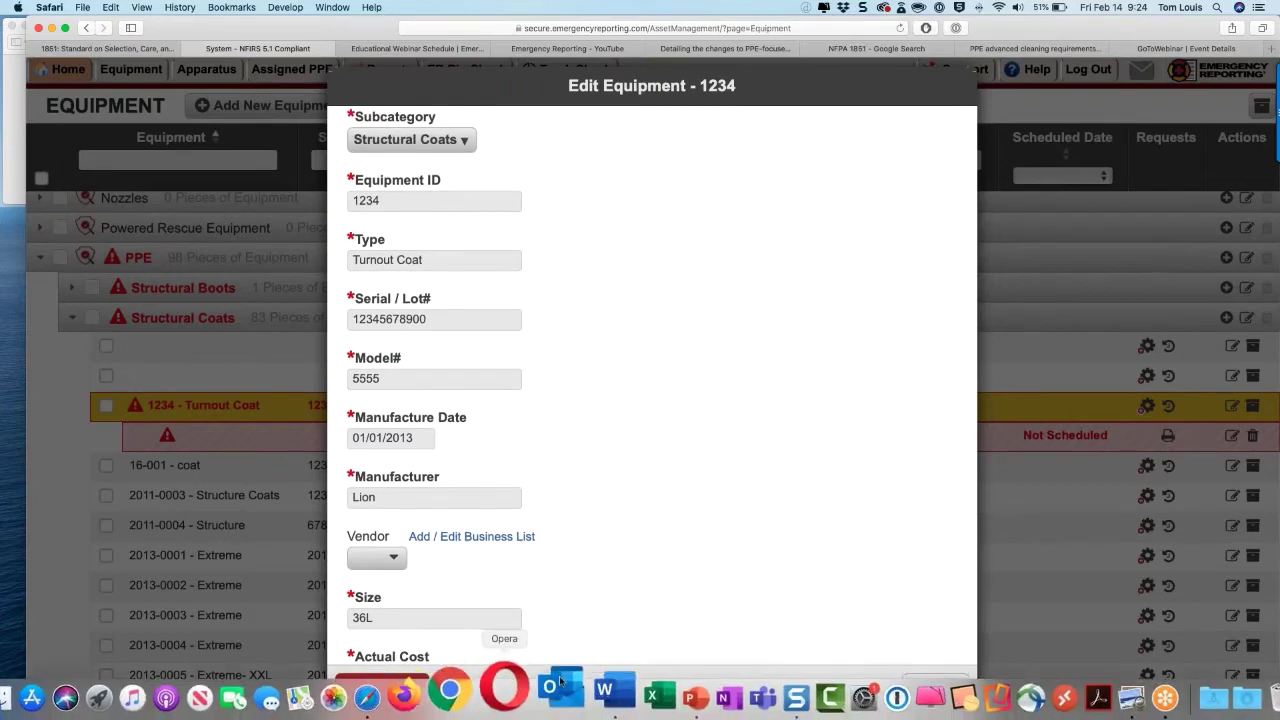
Step: Show slide 10 of the NFPA 1851 deck with the 4.3 Records requirements and close Format Background
left_click(647, 714)
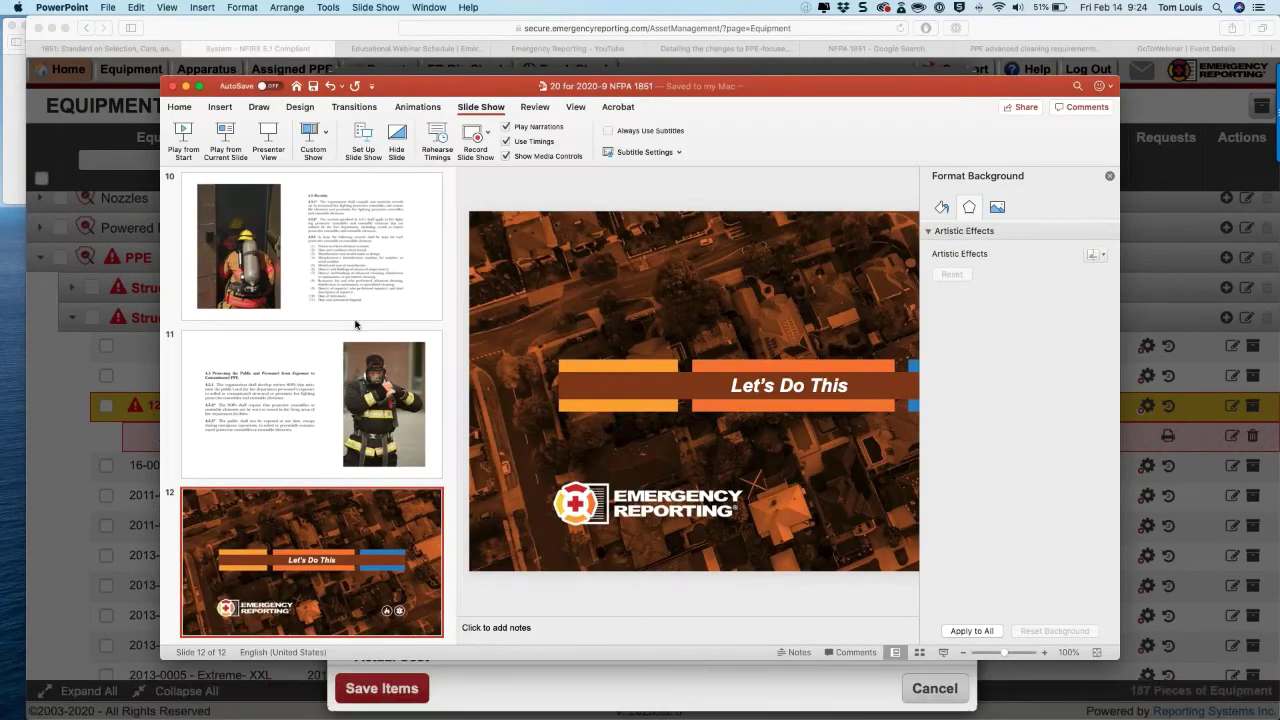
scroll(354, 320, "up", 10)
scroll(354, 305, "down", 8)
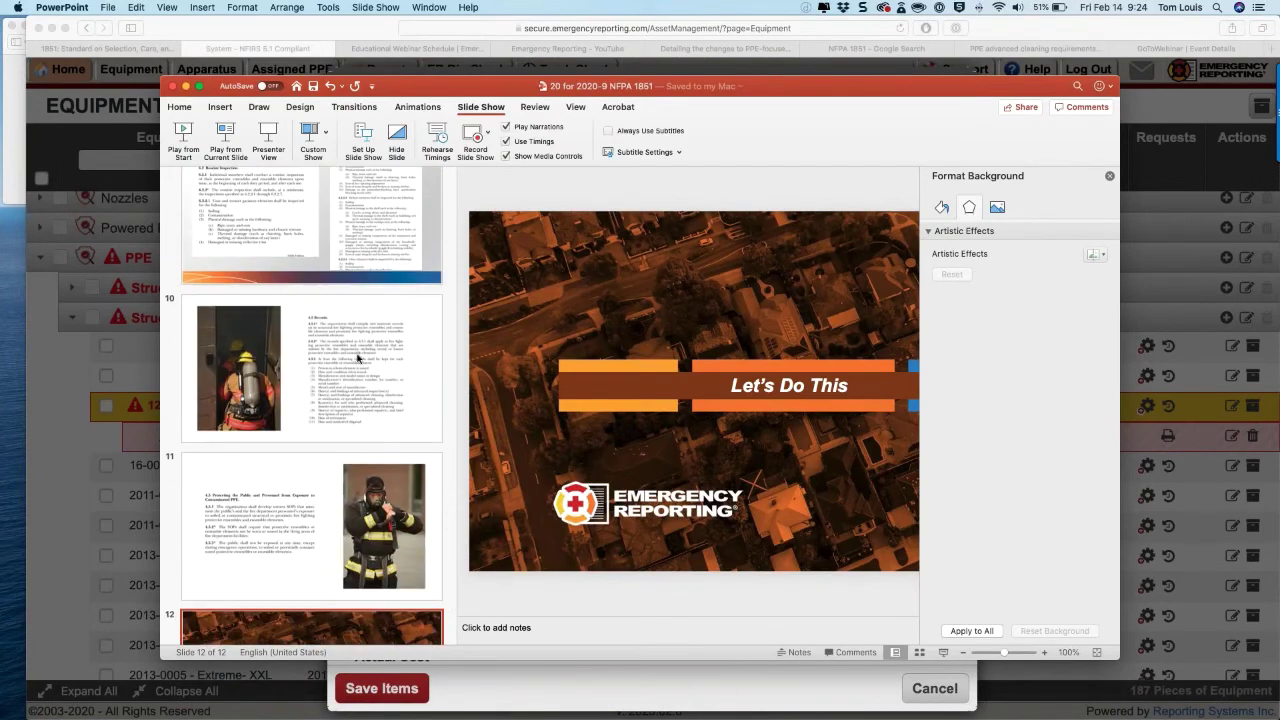
left_click(360, 358)
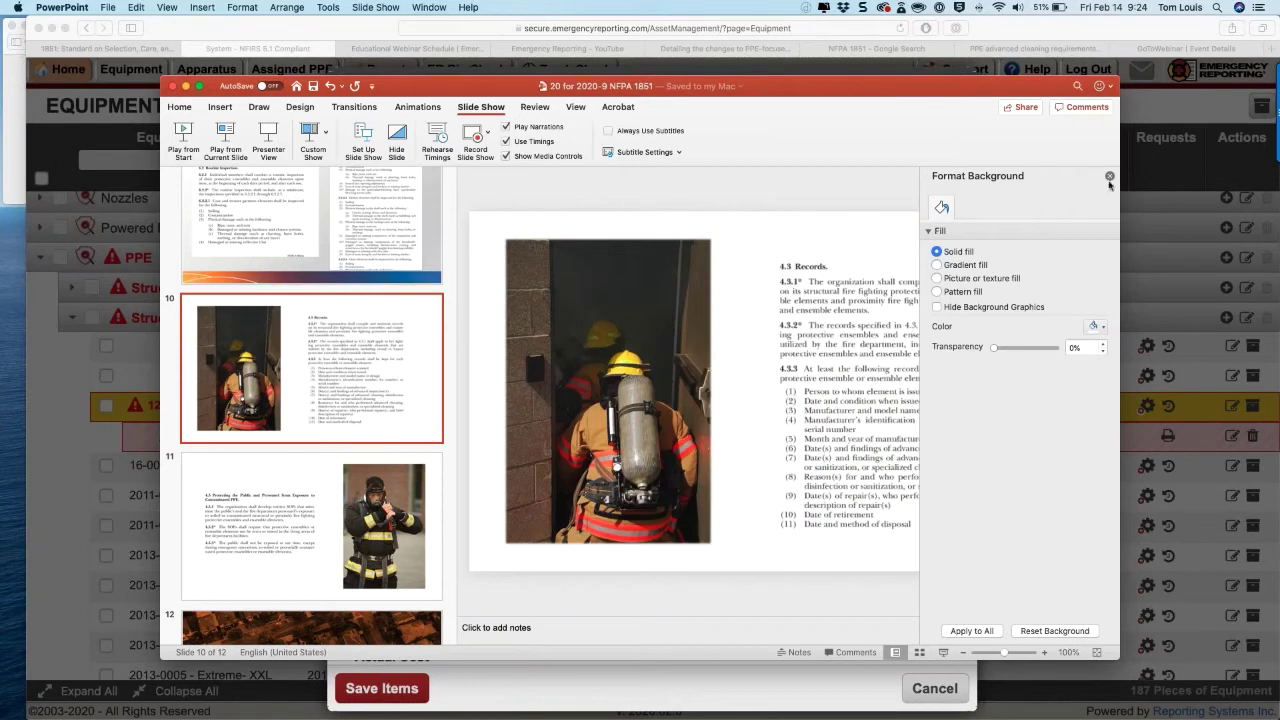
left_click(1109, 177)
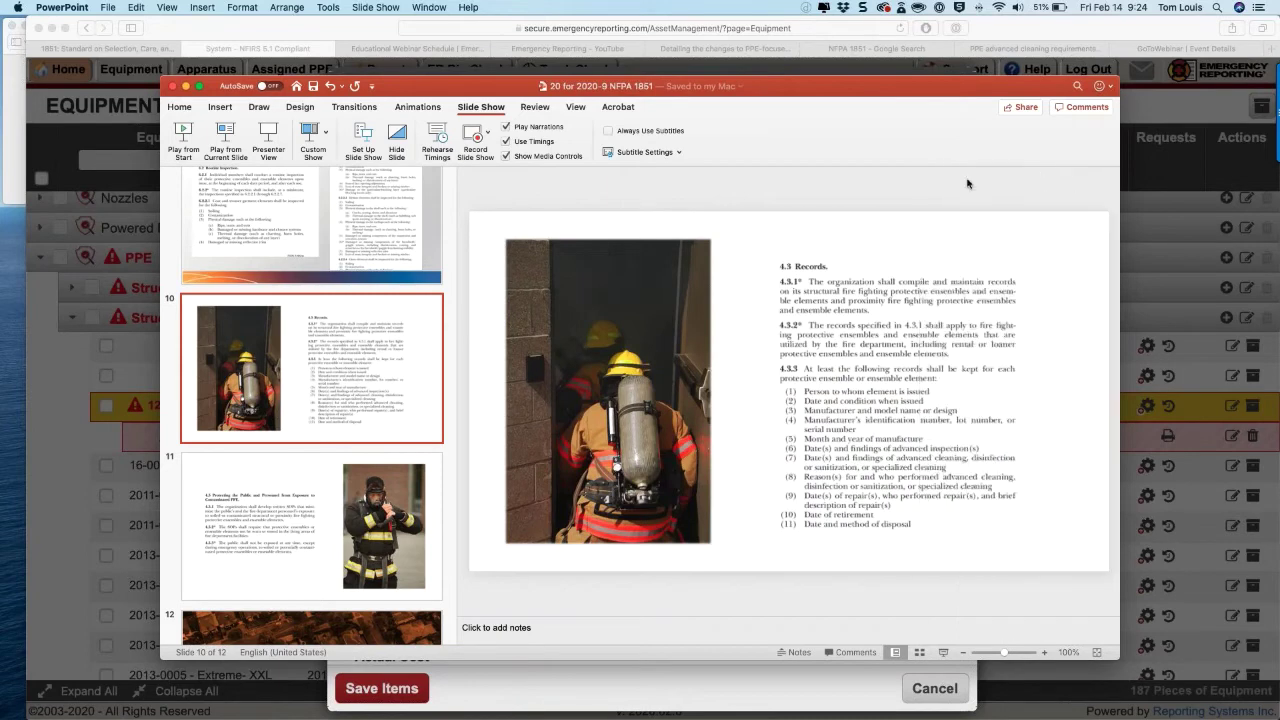
Step: Make the PowerPoint window full screen and hide the slide thumbnails to widen slide 10
left_click(201, 87)
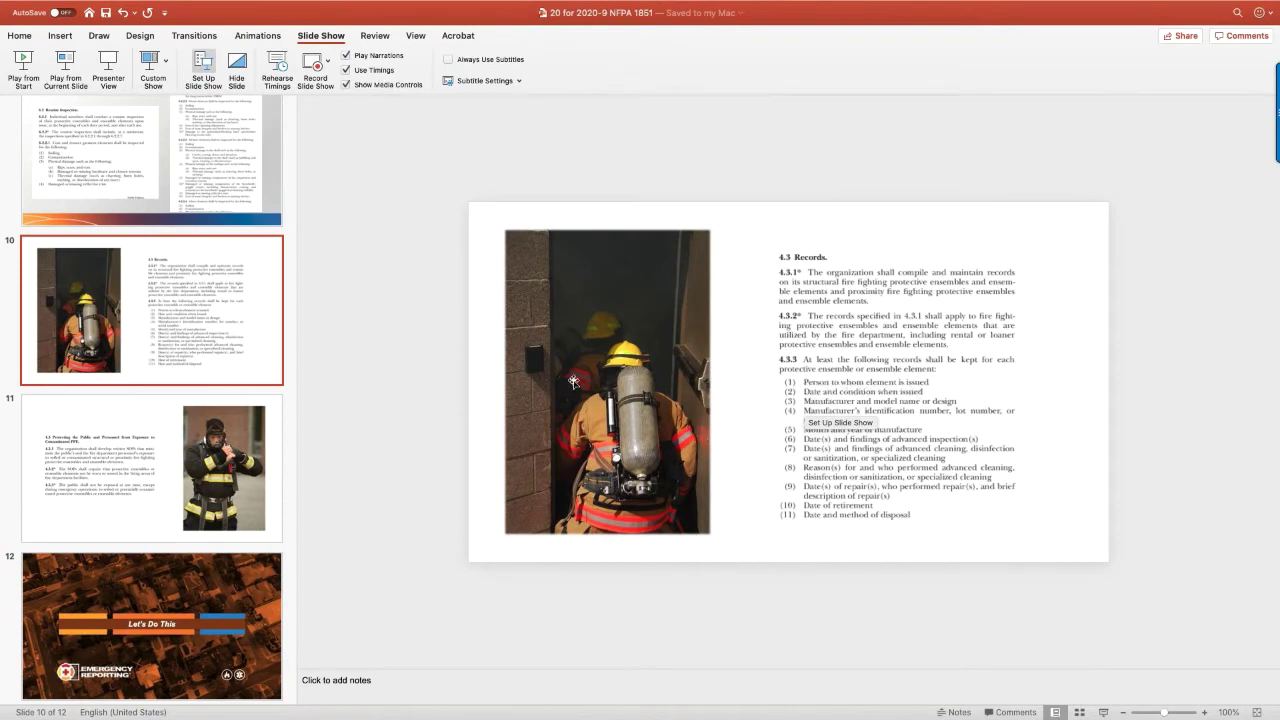
left_click_drag(297, 286, 2, 346)
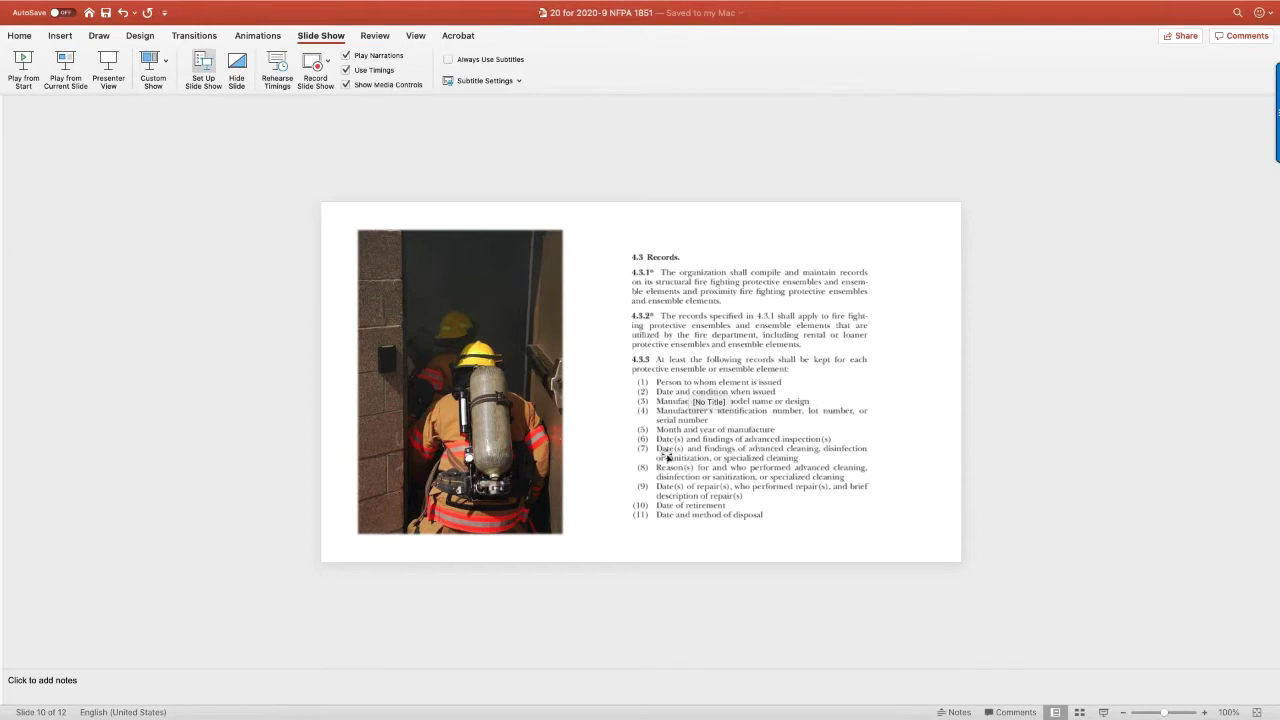
mouse_move(20, 13)
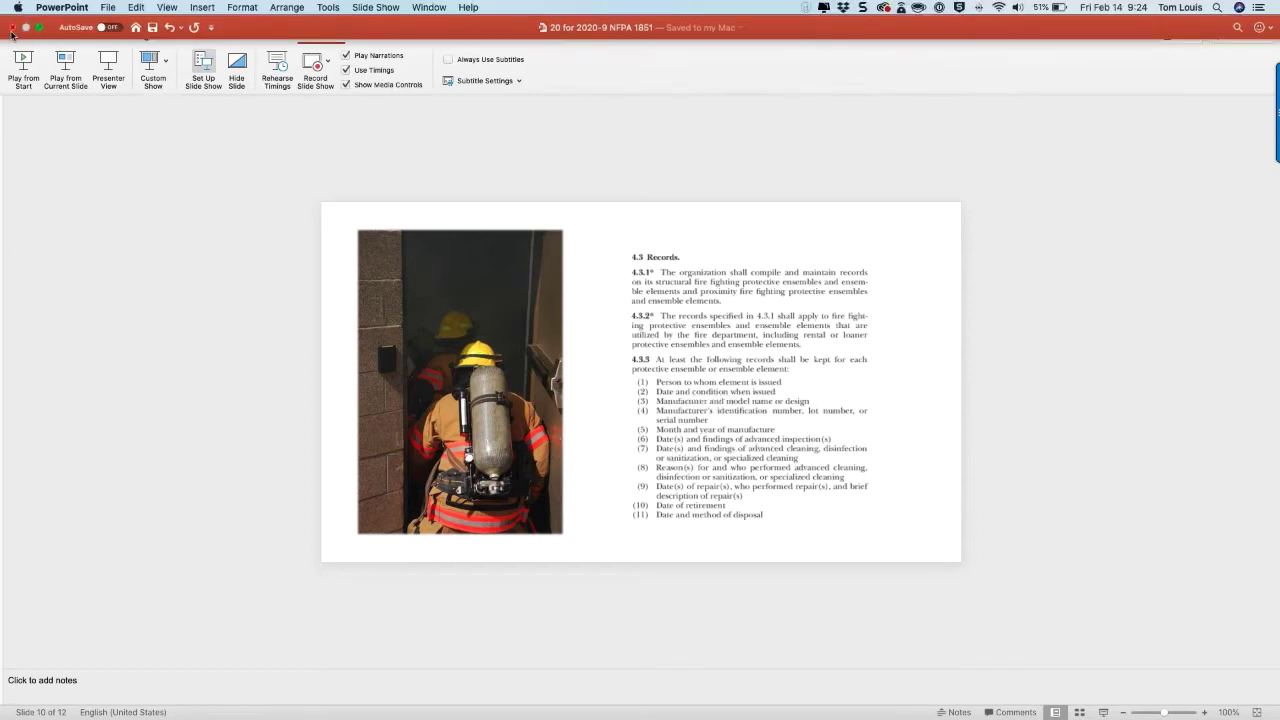
left_click(13, 29)
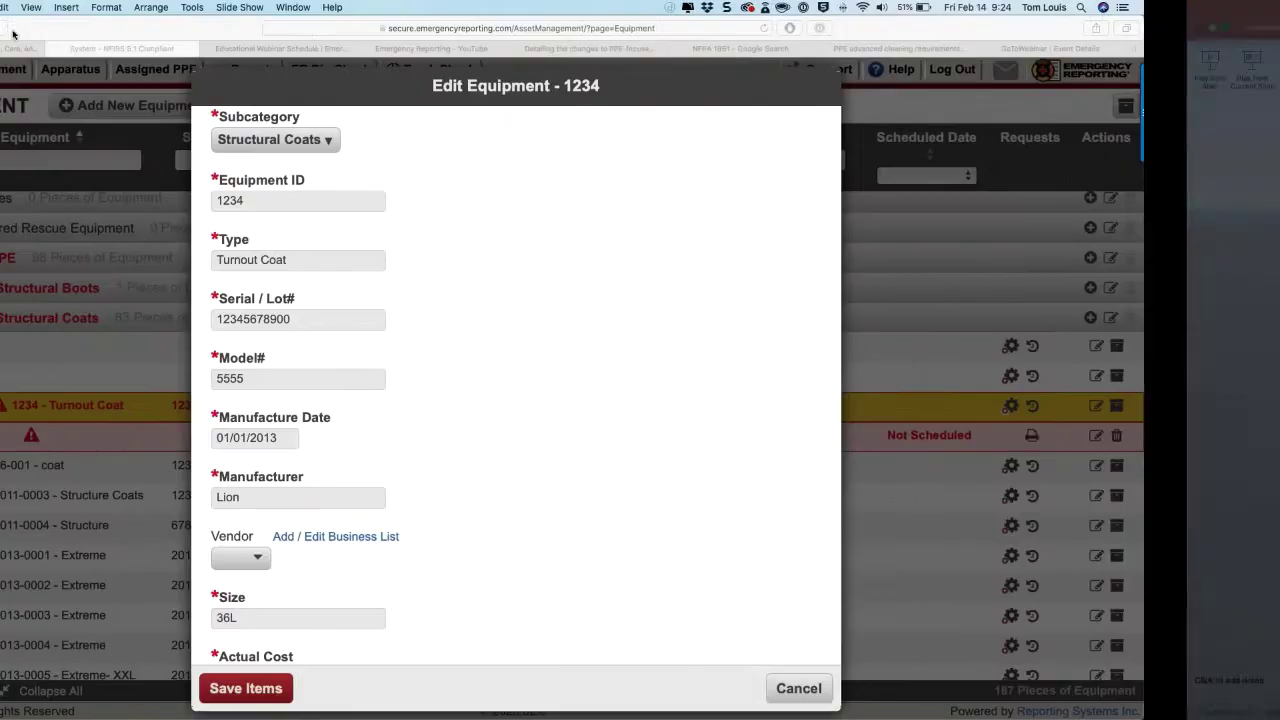
scroll(419, 302, "down", 5)
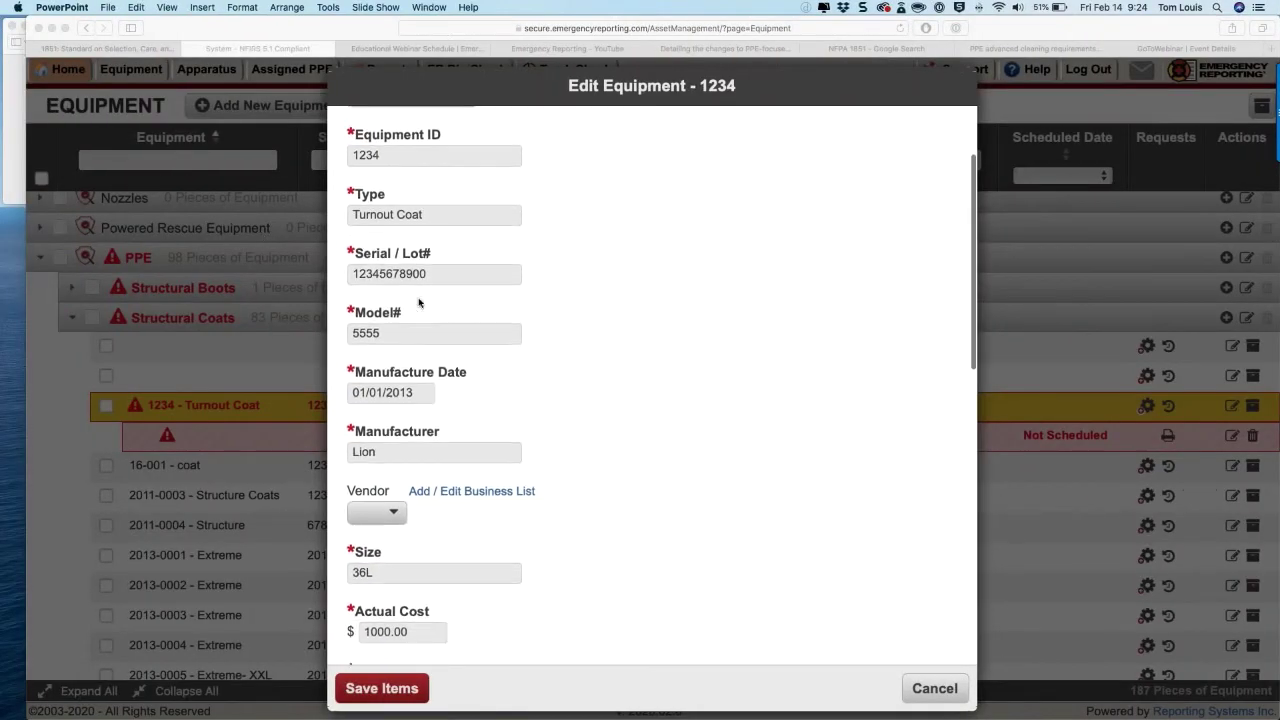
scroll(419, 302, "down", 5)
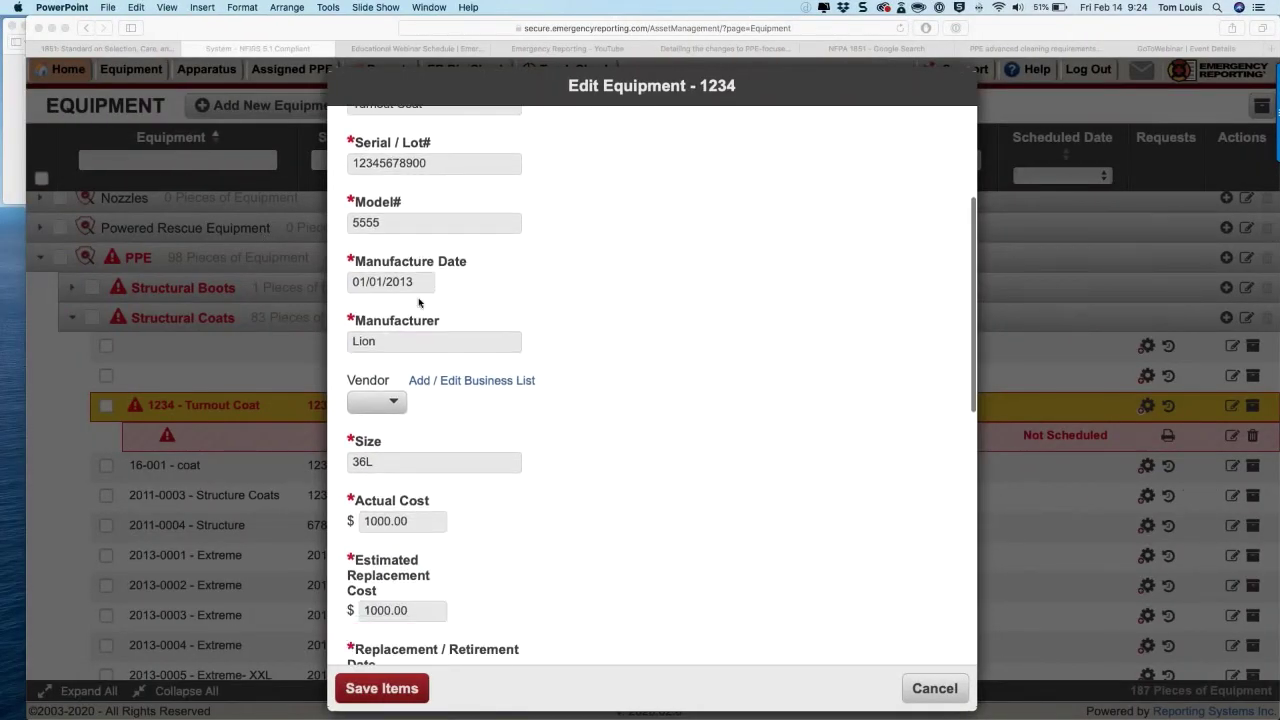
scroll(419, 302, "down", 5)
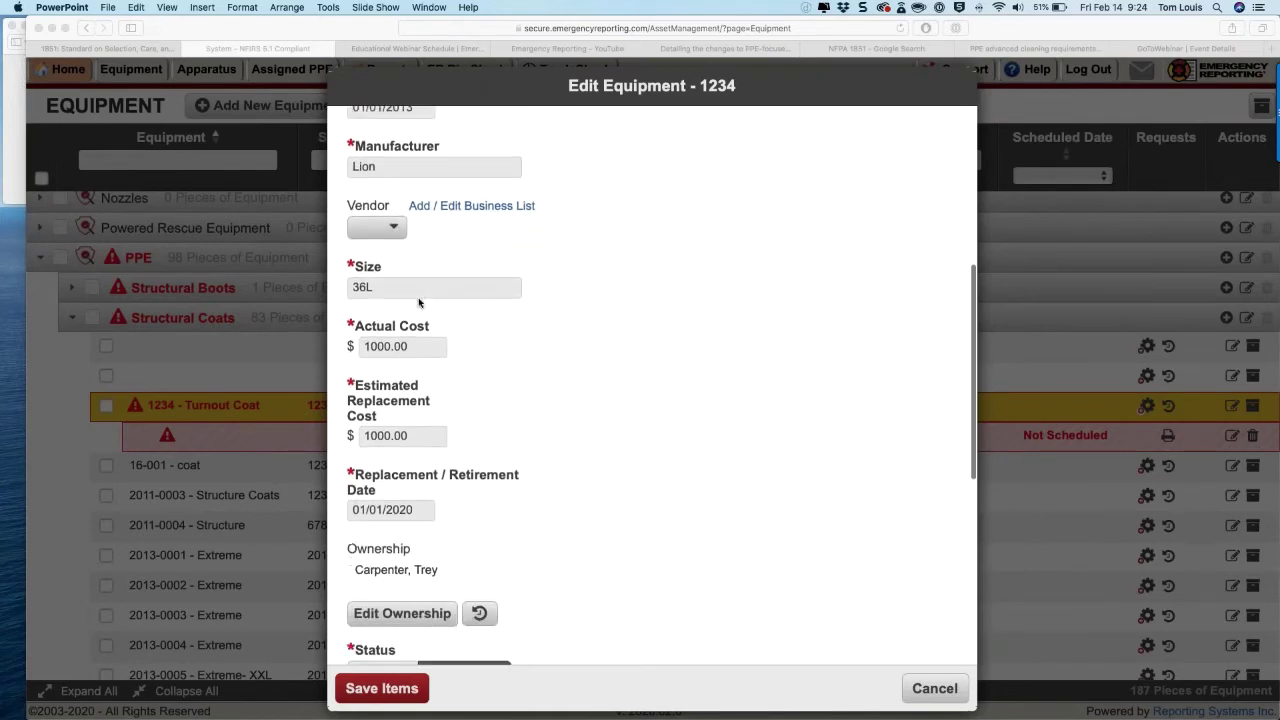
scroll(419, 302, "up", 10)
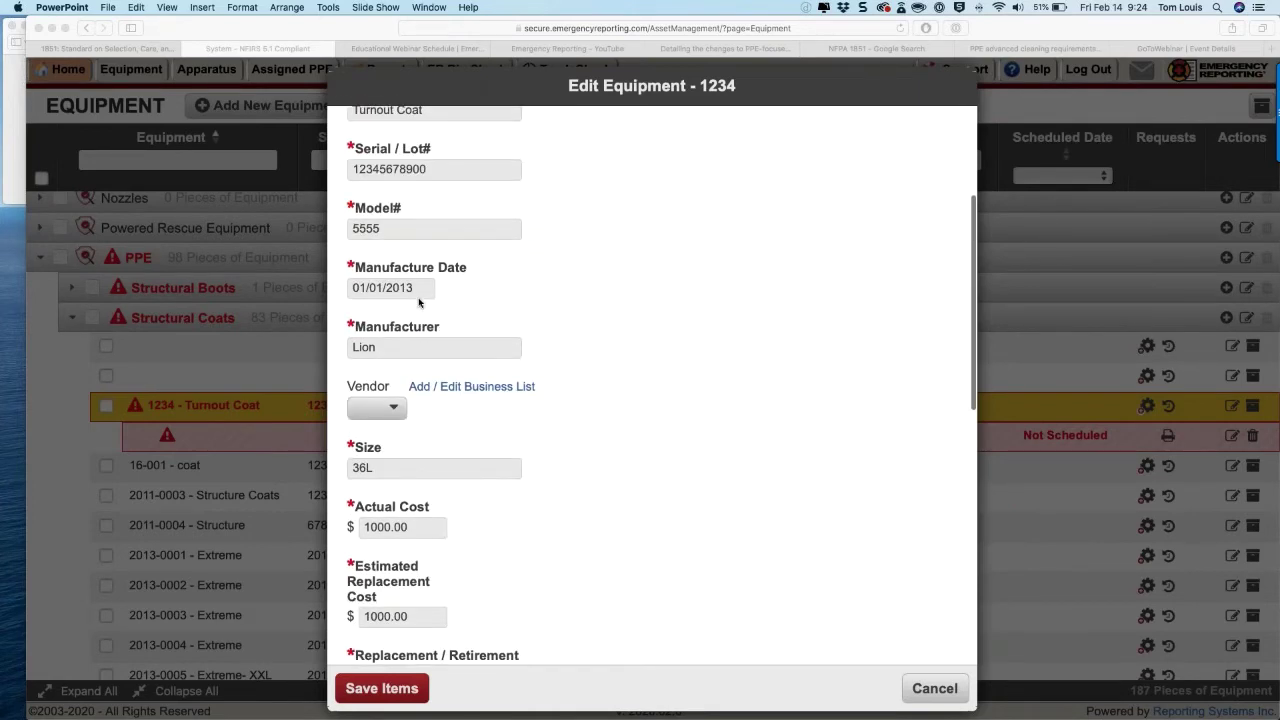
scroll(419, 302, "up", 5)
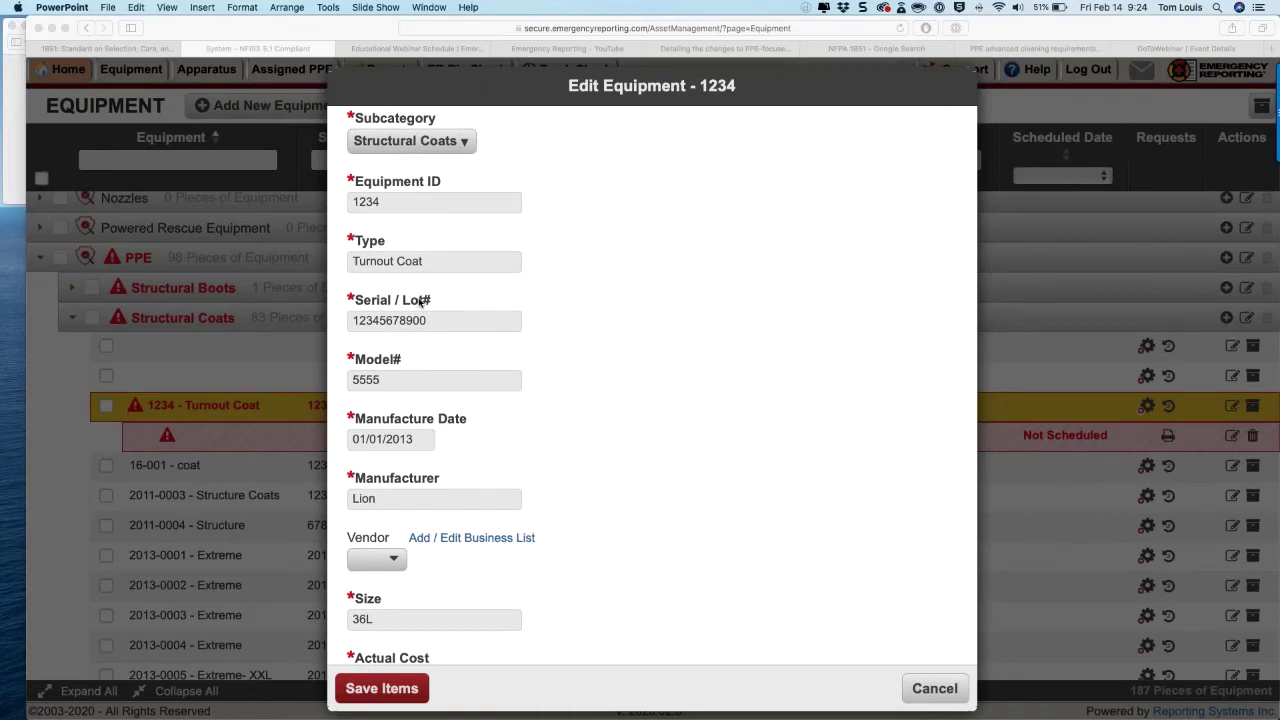
scroll(419, 302, "up", 3)
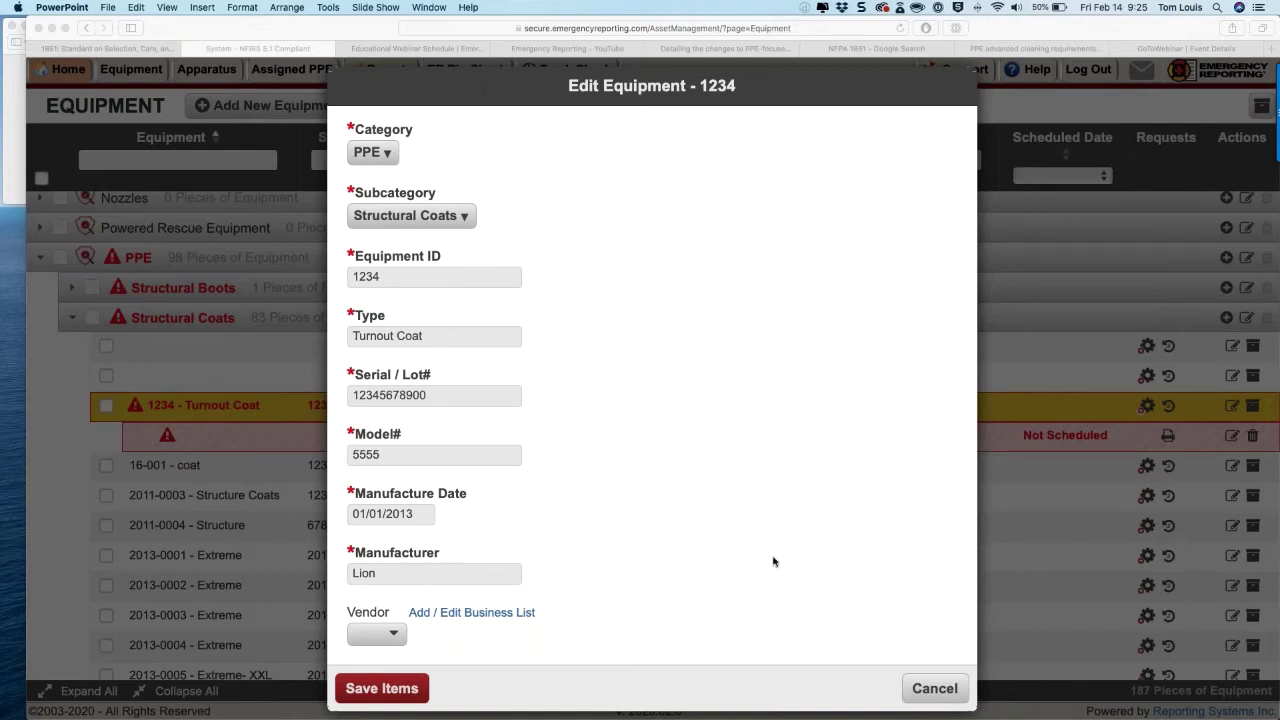
Step: Cancel the equipment edit form and open the Home page in a new tab
left_click(960, 688)
left_click(942, 688)
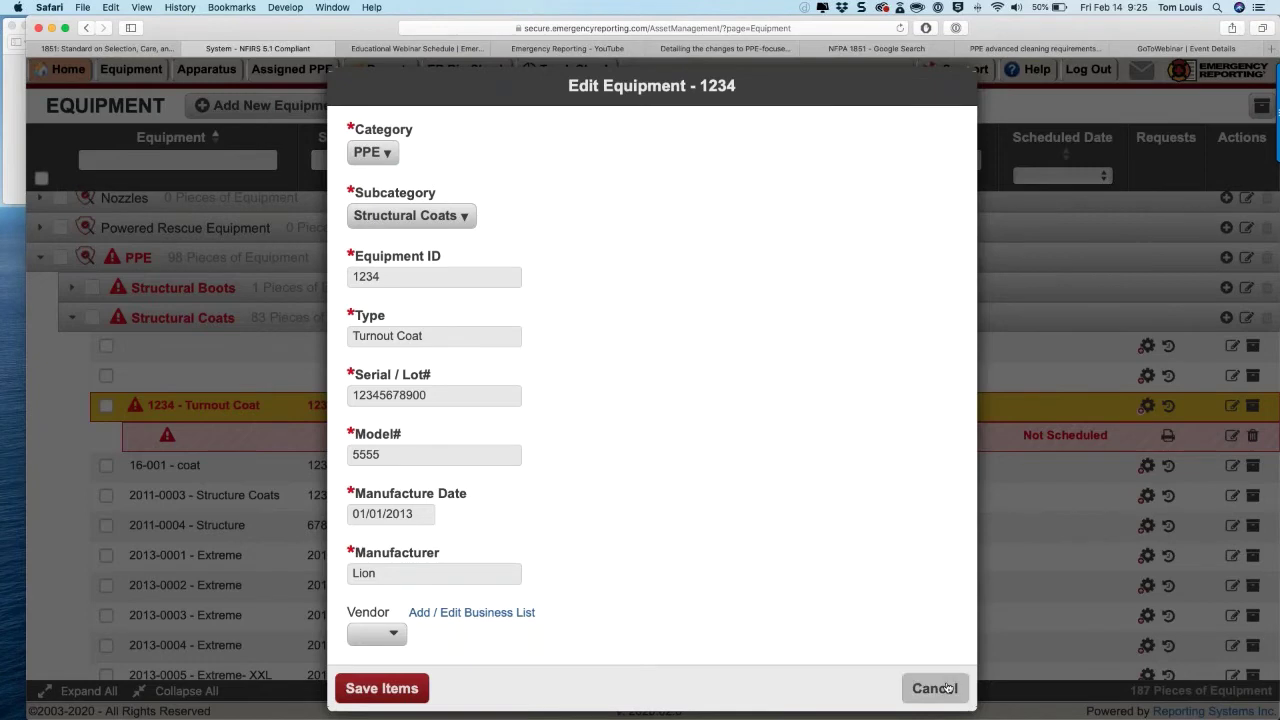
right_click(84, 74)
left_click(84, 77)
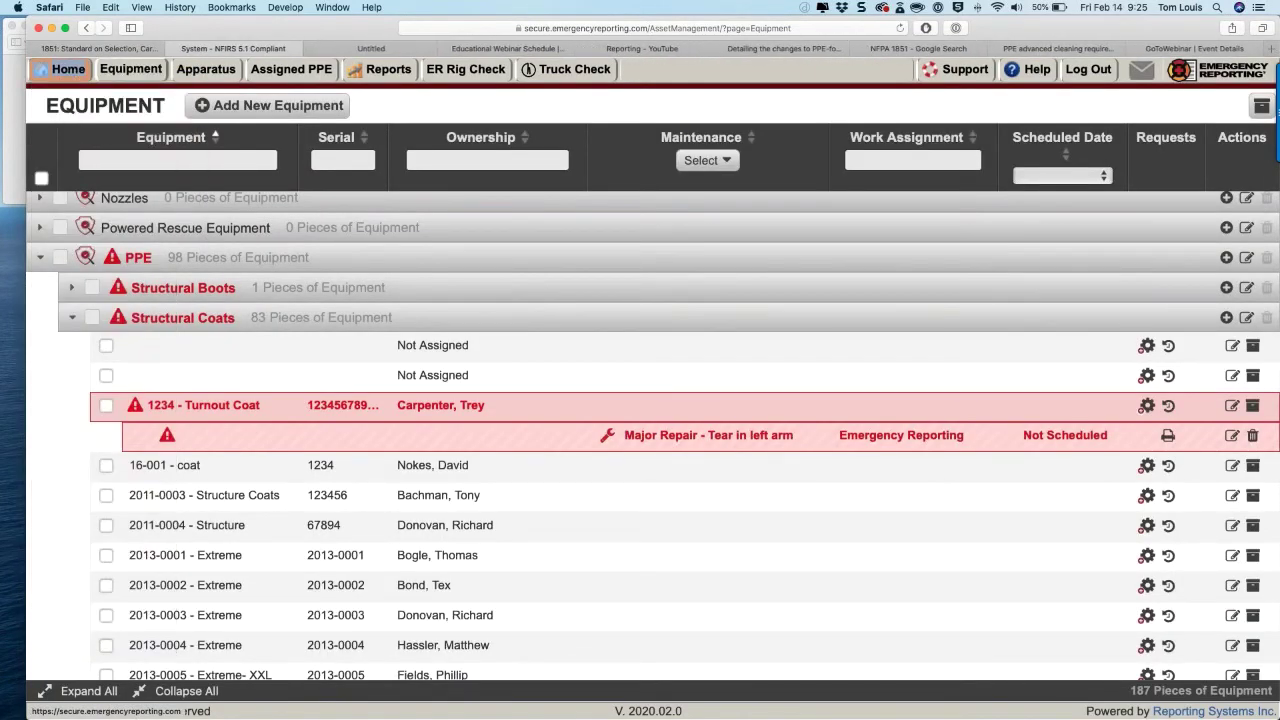
left_click(367, 50)
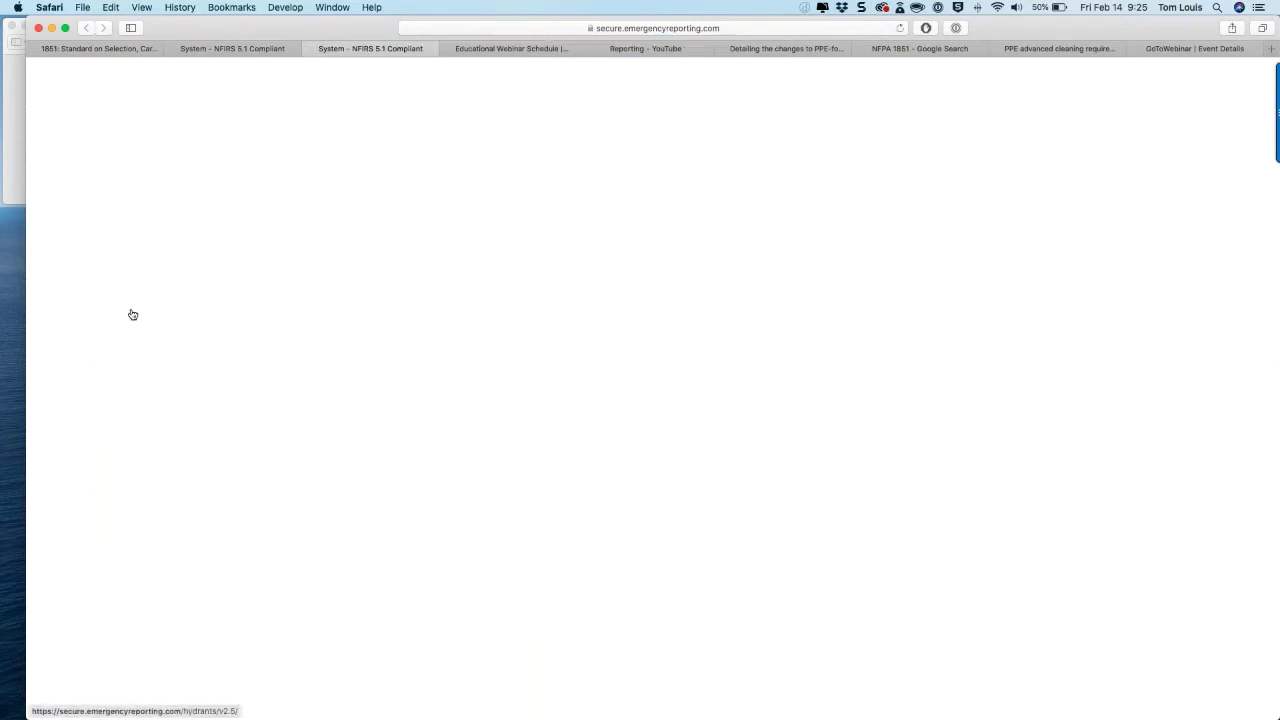
Step: Open Administration > Equipment Import and download the equipment template CSV to Downloads
scroll(131, 314, "down", 2)
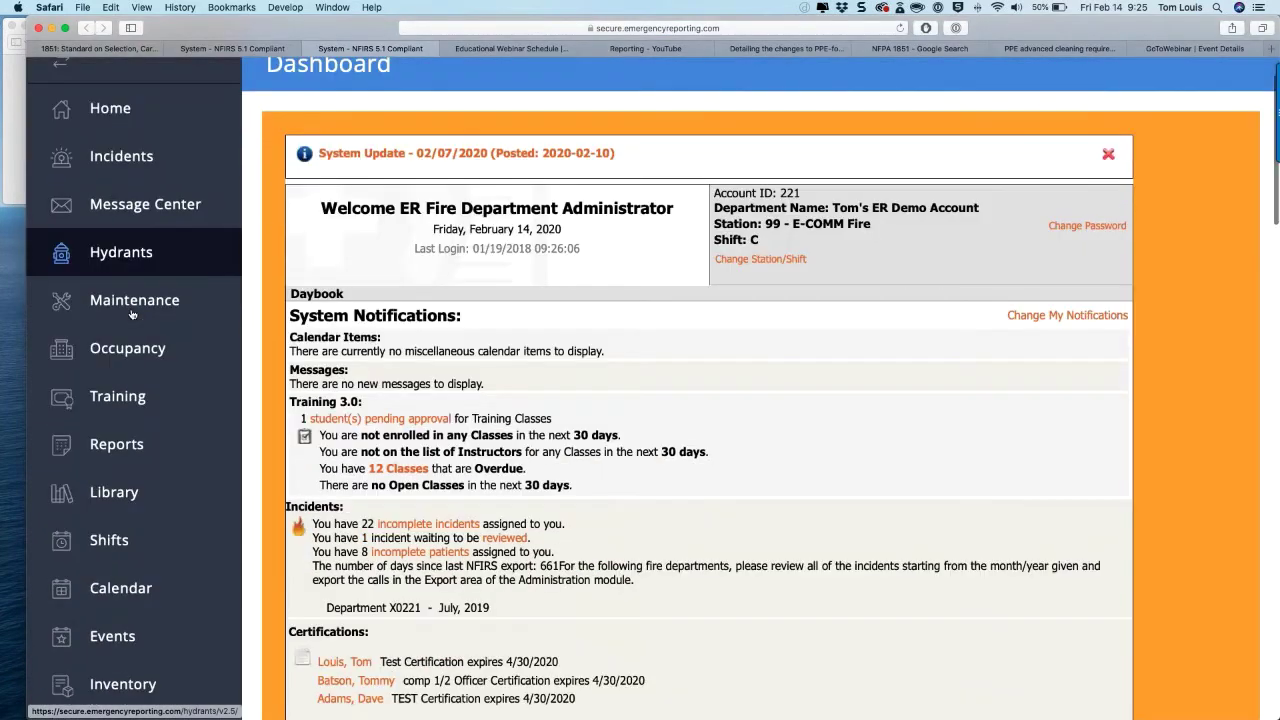
scroll(131, 314, "down", 6)
left_click(160, 520)
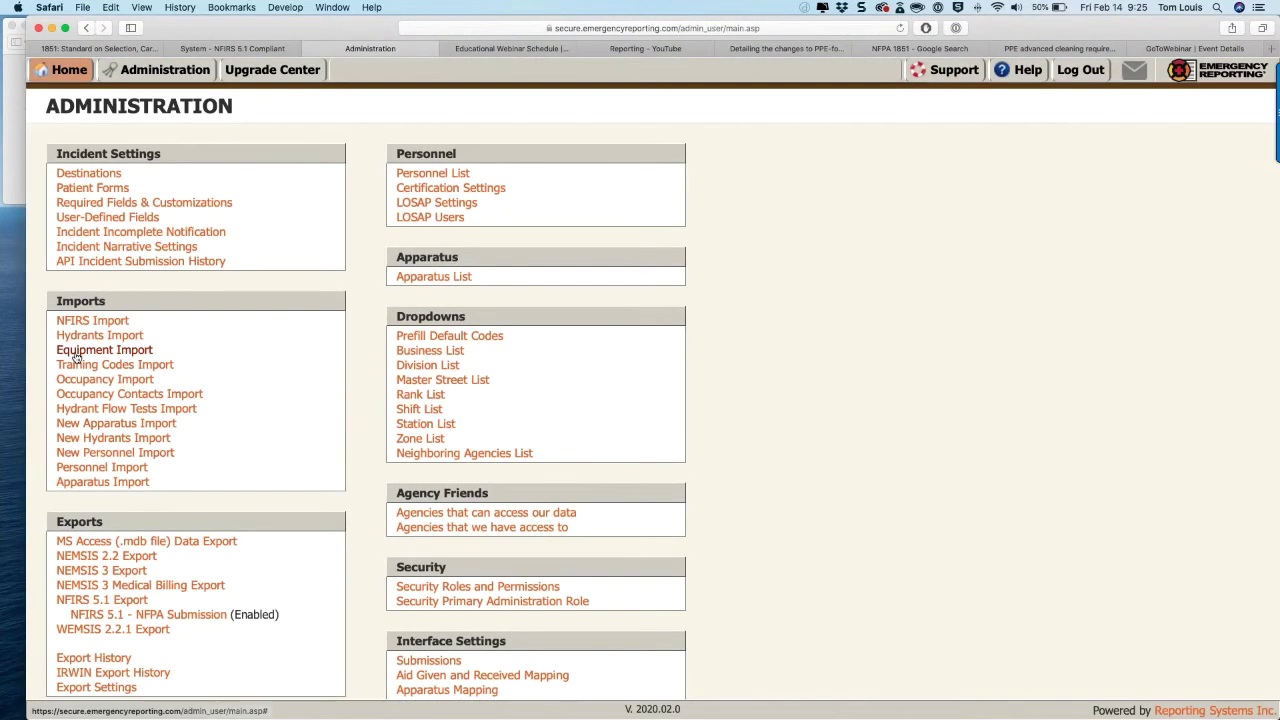
left_click(76, 352)
scroll(379, 349, "down", 4)
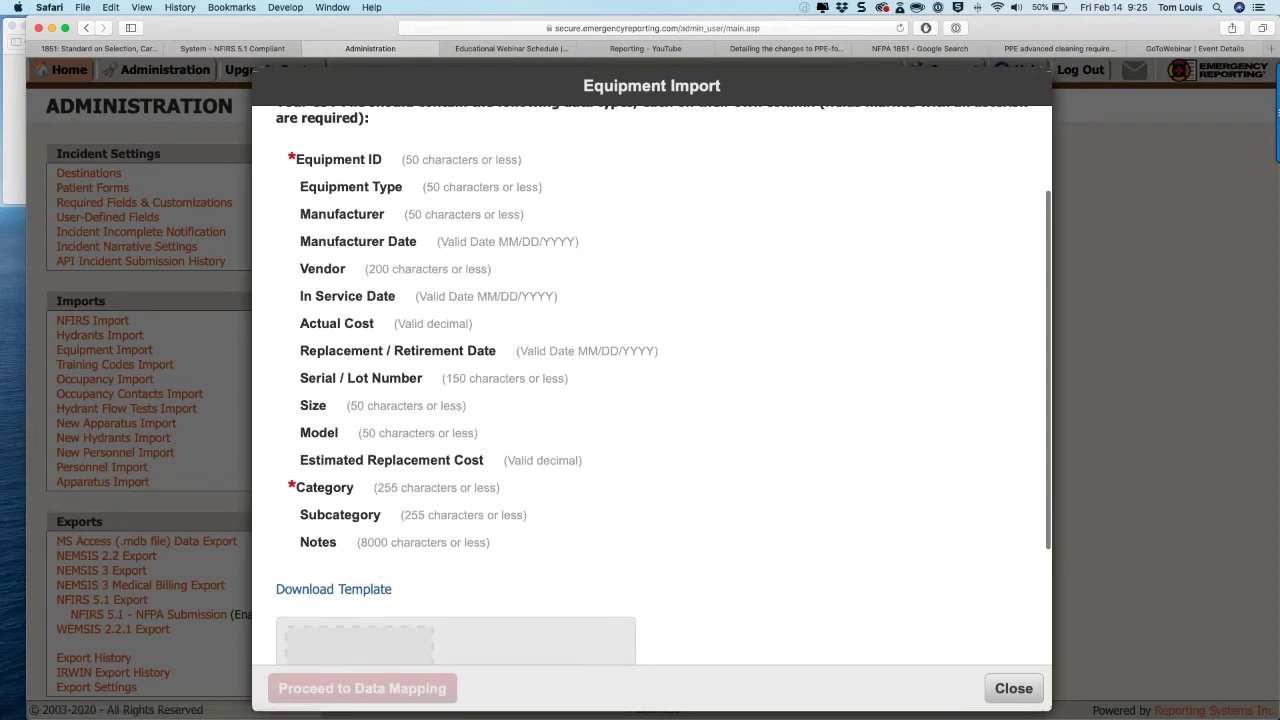
left_click(378, 592)
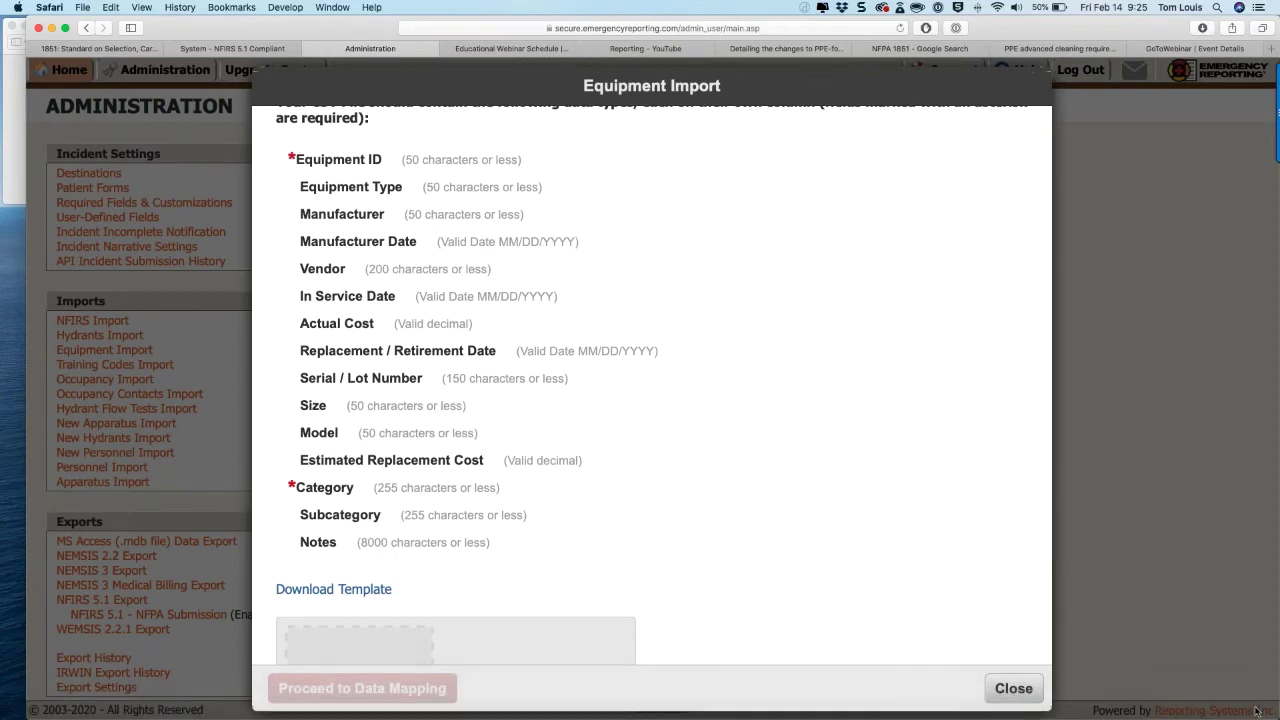
left_click(1198, 690)
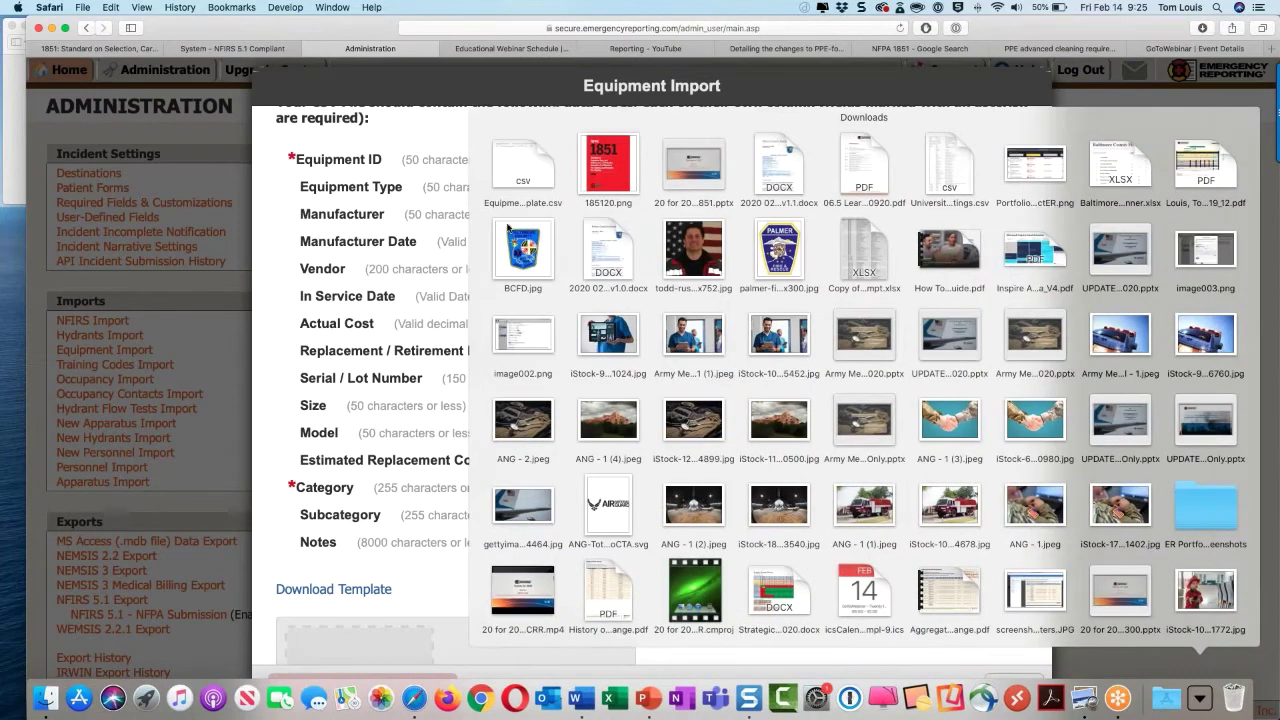
left_click(522, 163)
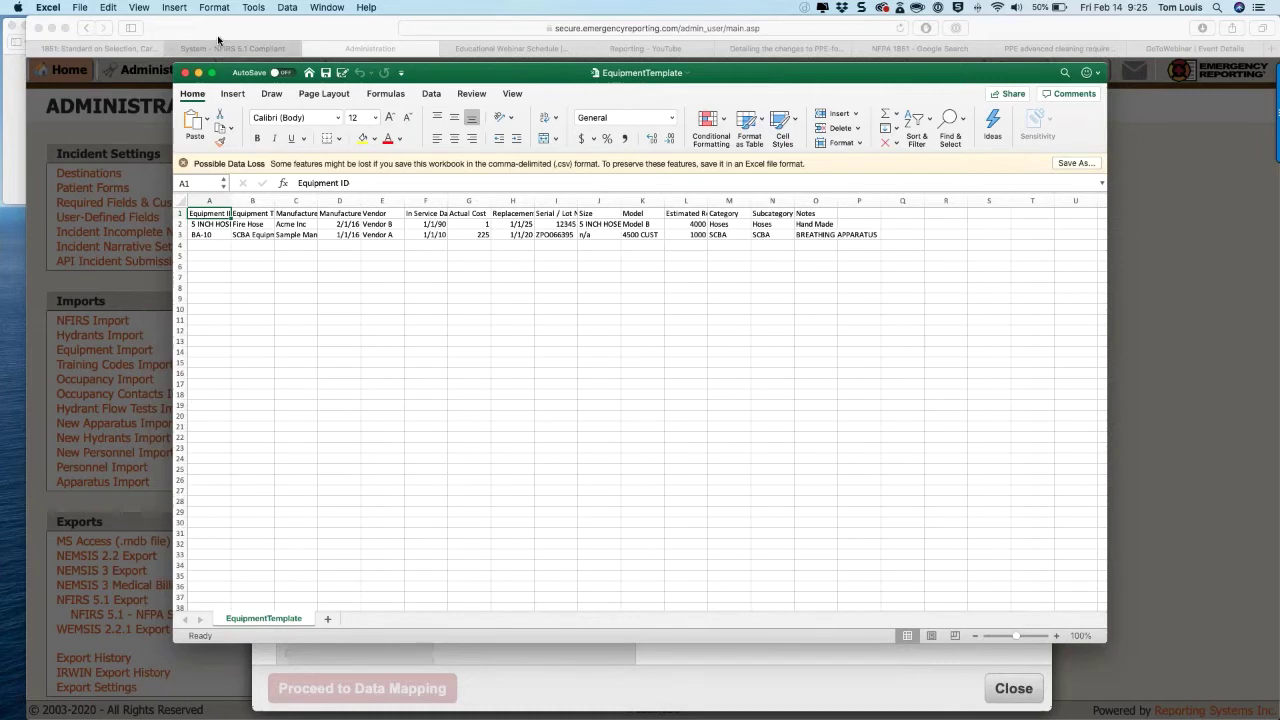
left_click(185, 73)
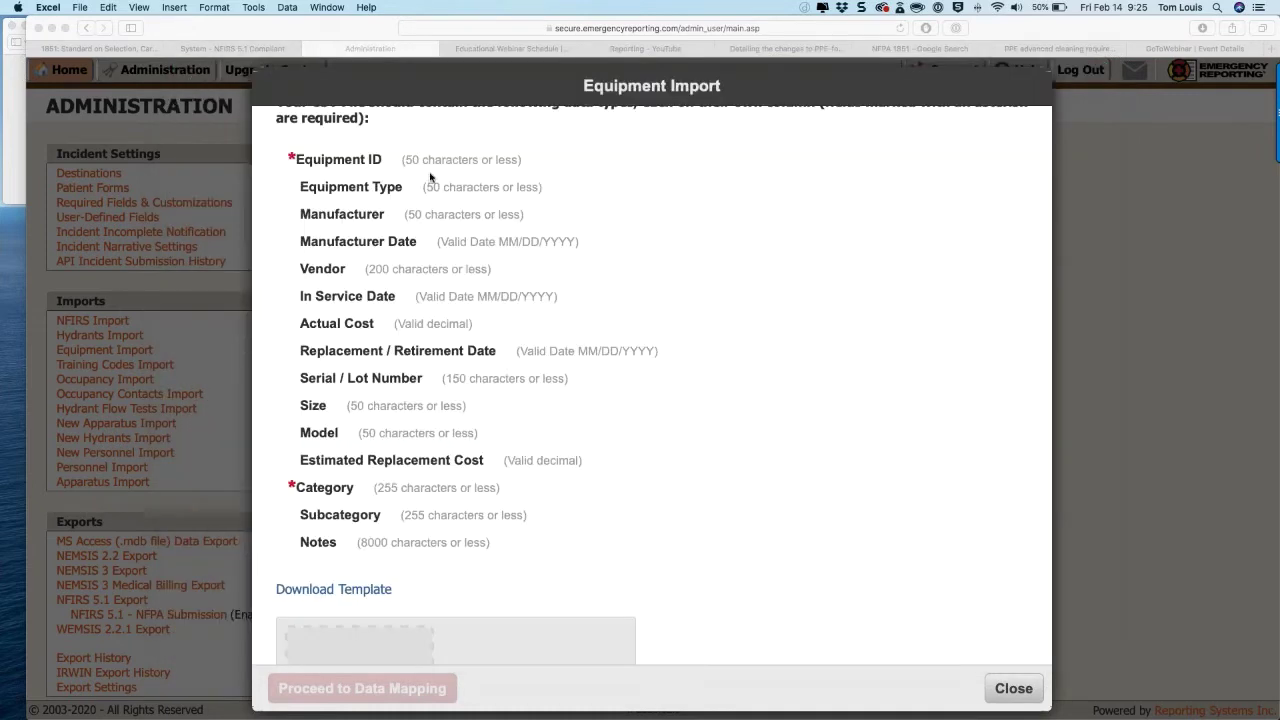
Step: Close Equipment Import, go to Maintenance, and expand PPE > Structural Coats to show coat 1234
left_click(1006, 690)
left_click(1010, 688)
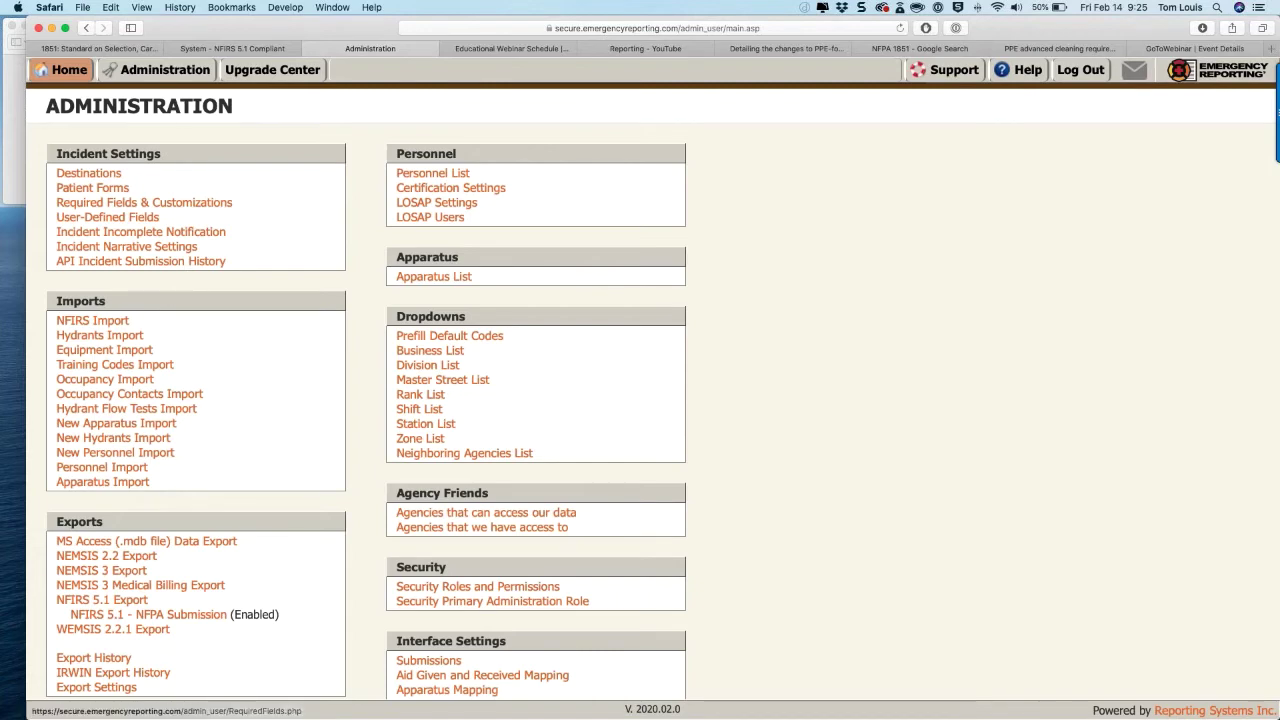
mouse_move(69, 69)
left_click(110, 189)
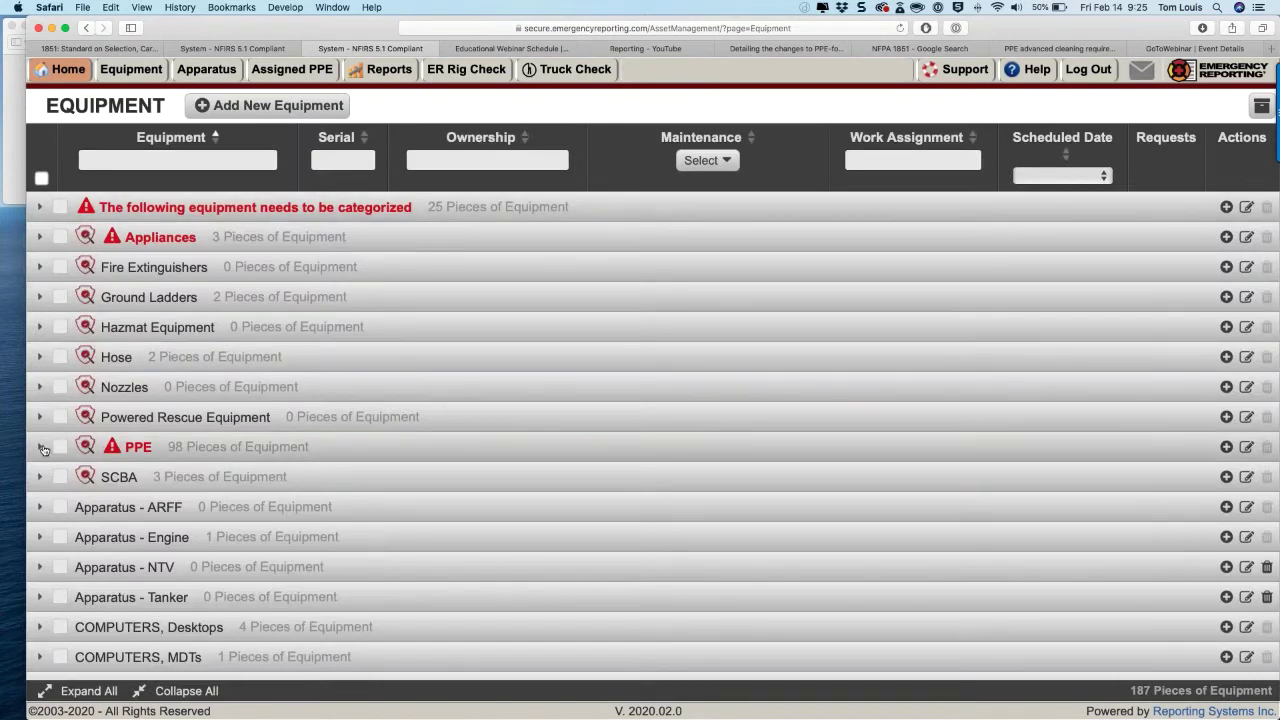
left_click(40, 447)
left_click(69, 508)
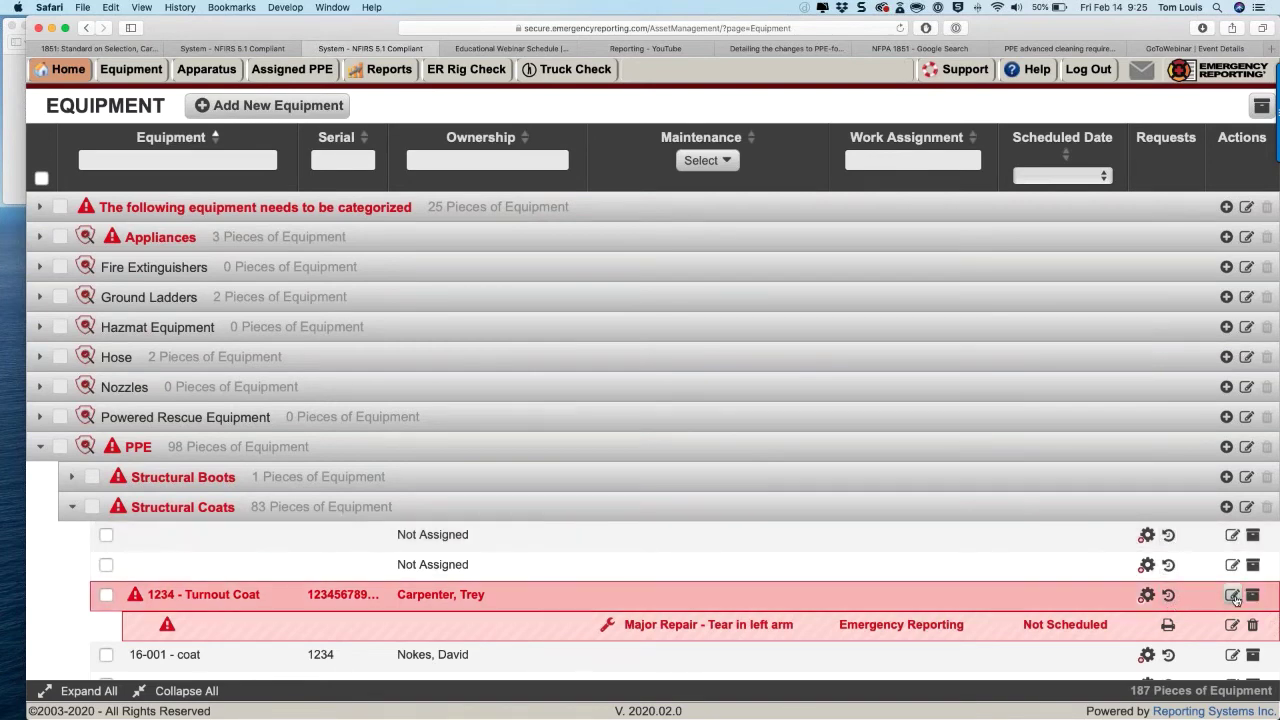
left_click(1232, 595)
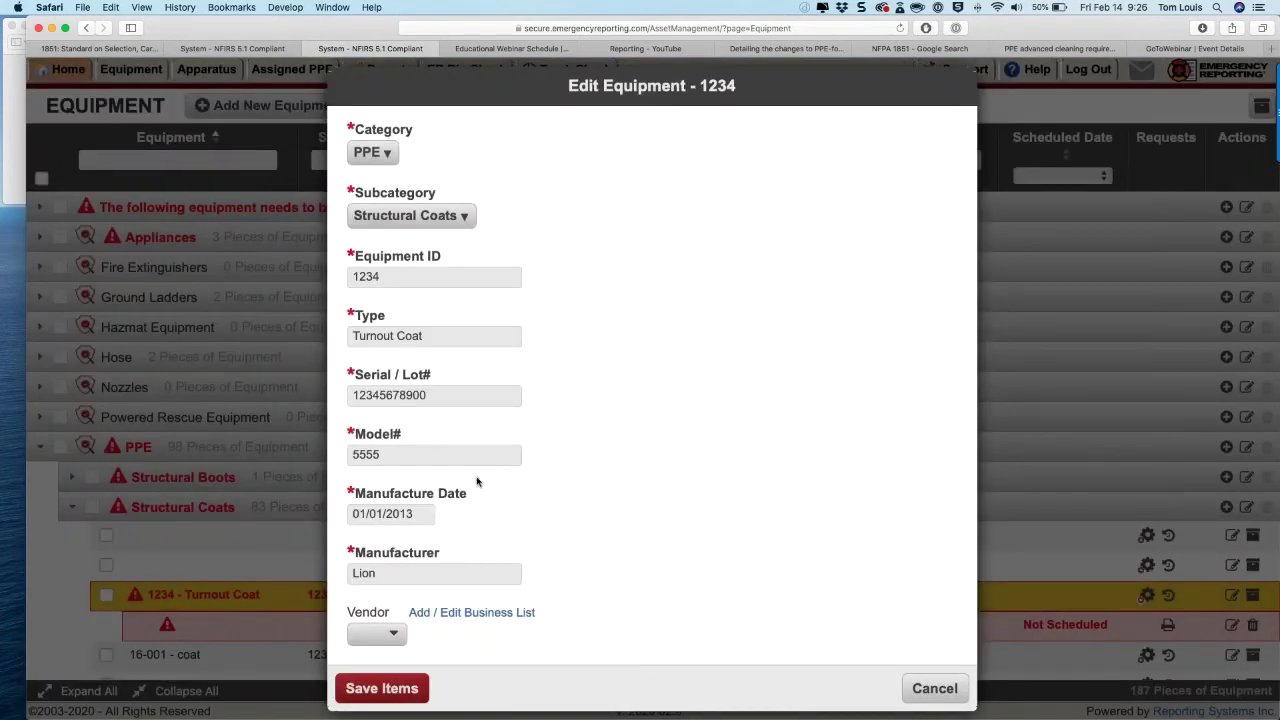
scroll(480, 486, "down", 1)
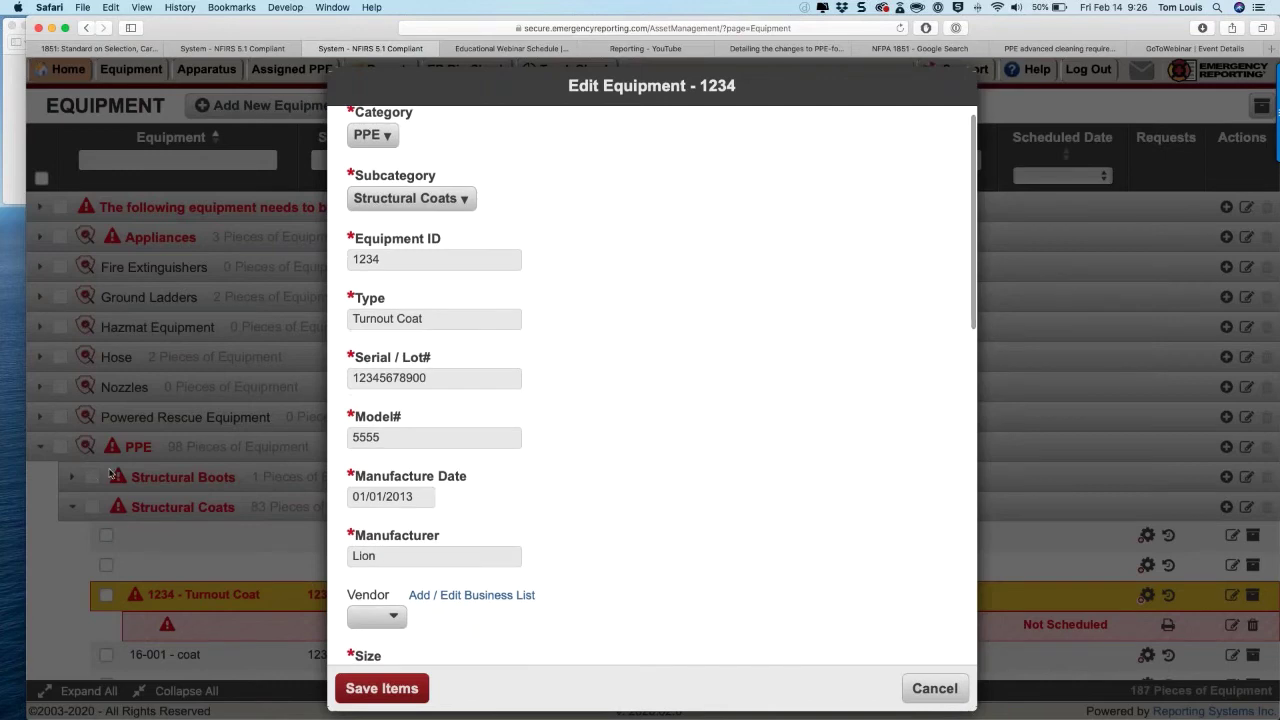
scroll(464, 350, "down", 1)
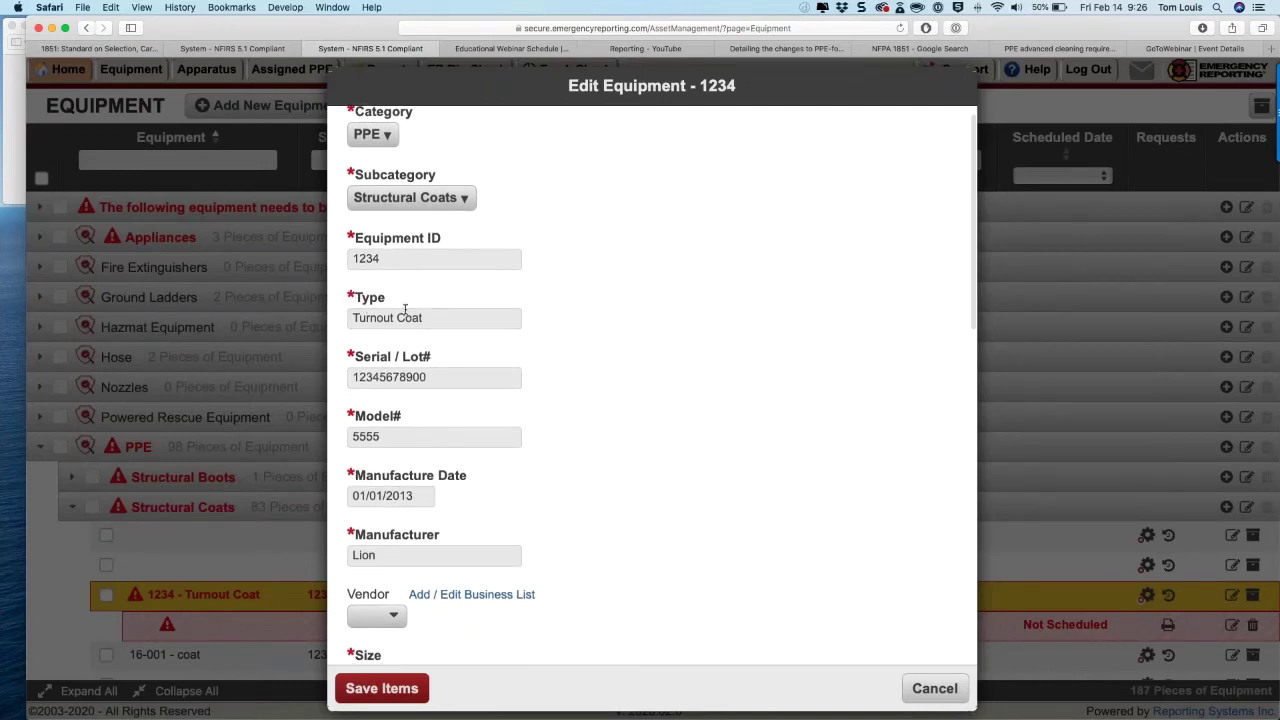
scroll(405, 308, "down", 5)
scroll(441, 387, "down", 4)
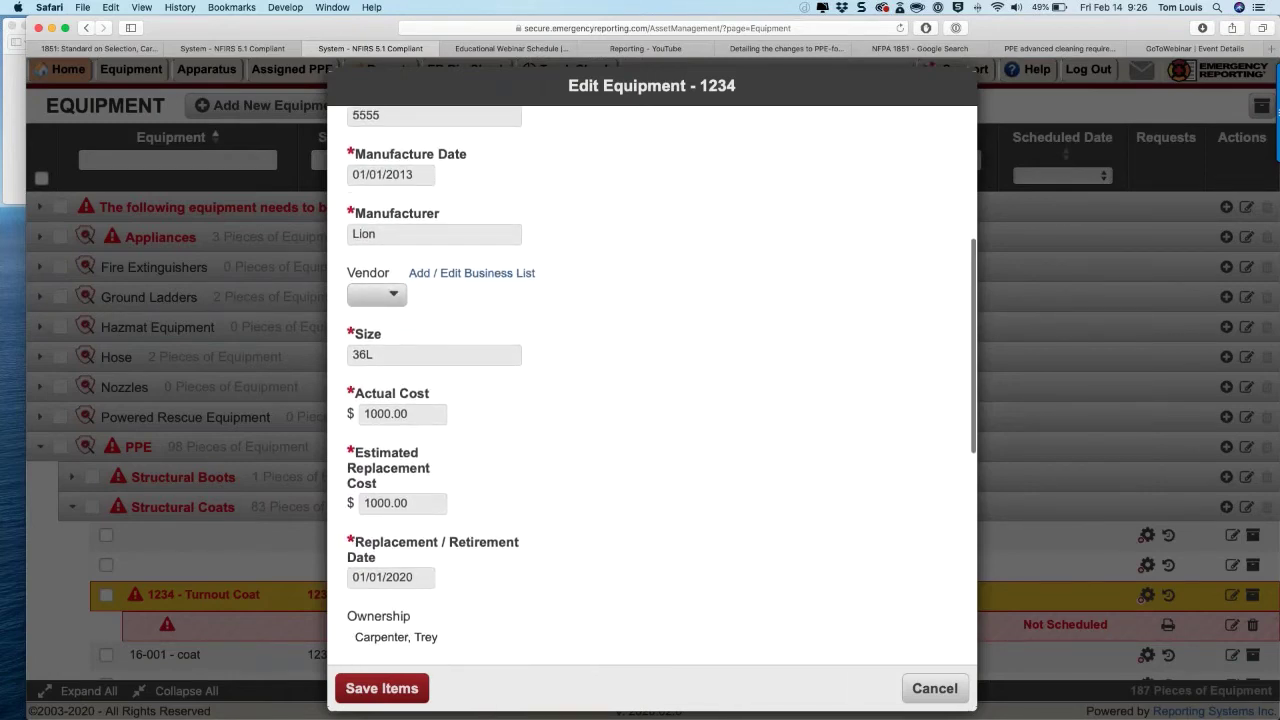
scroll(651, 387, "down", 2)
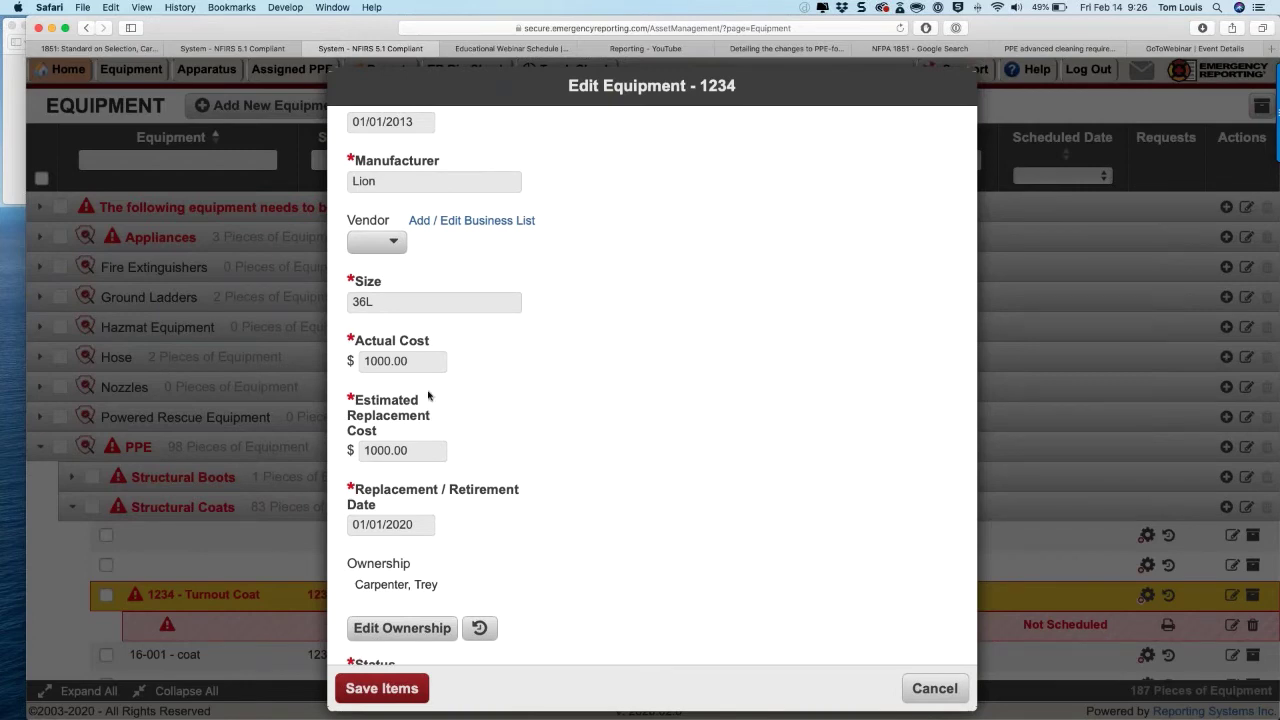
scroll(435, 396, "down", 2)
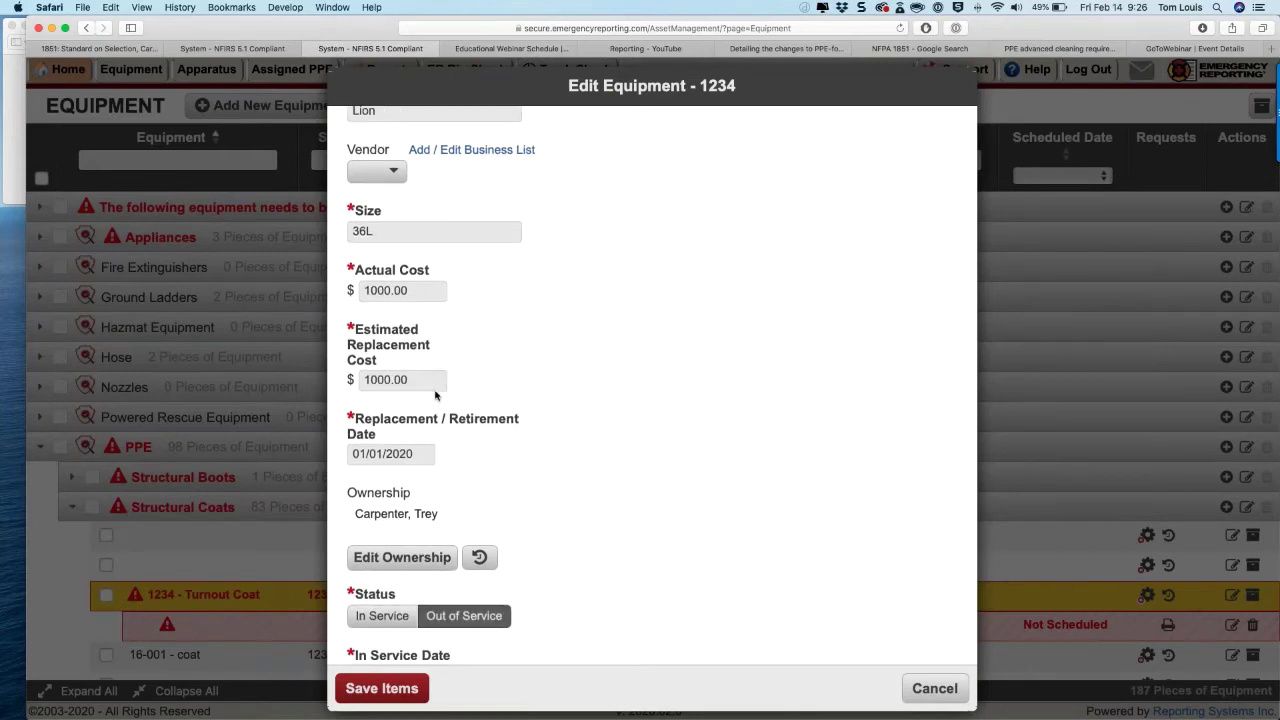
scroll(435, 396, "down", 6)
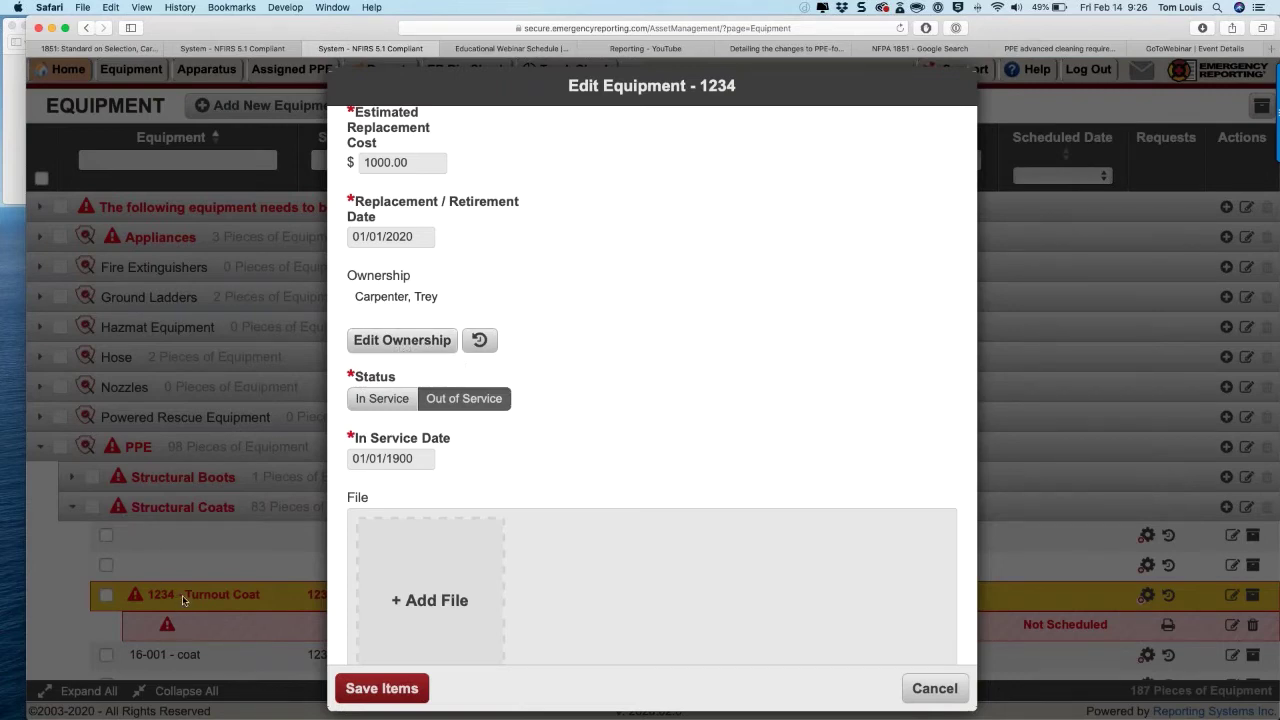
Step: In Edit Ownership for coat 1234, pick another personnel owner, then switch back to the original owner
left_click(391, 341)
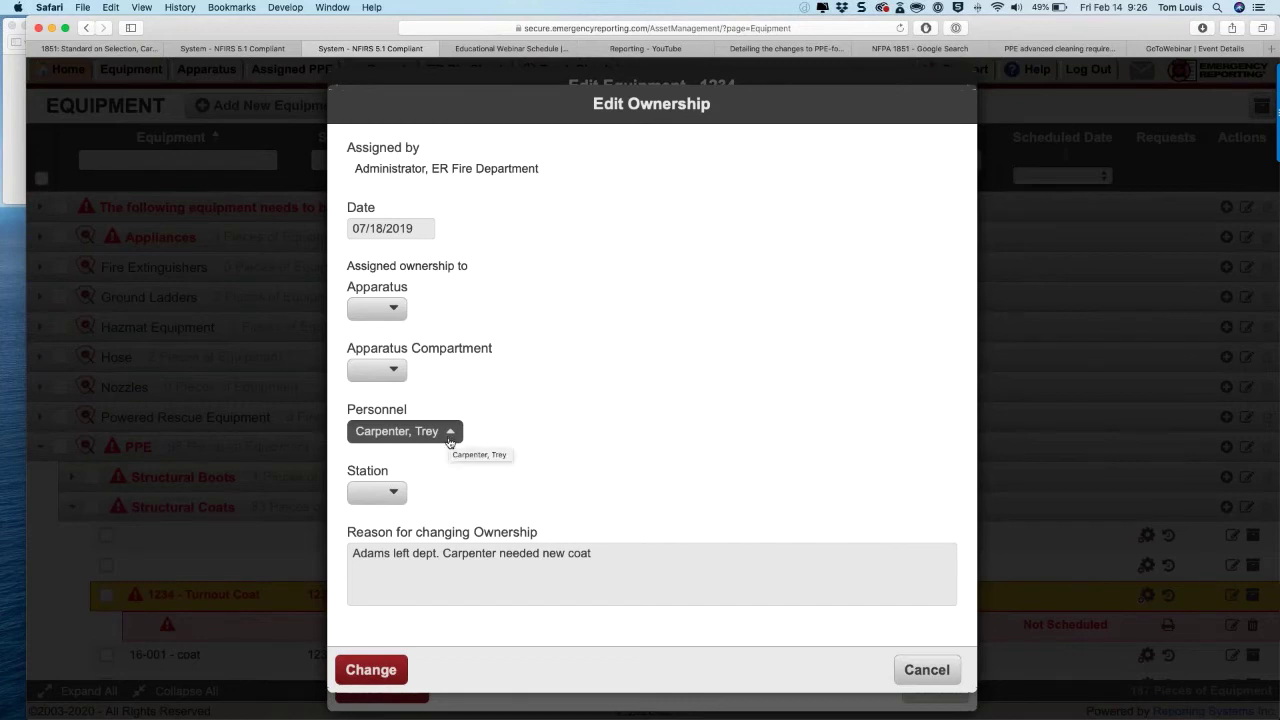
left_click(449, 436)
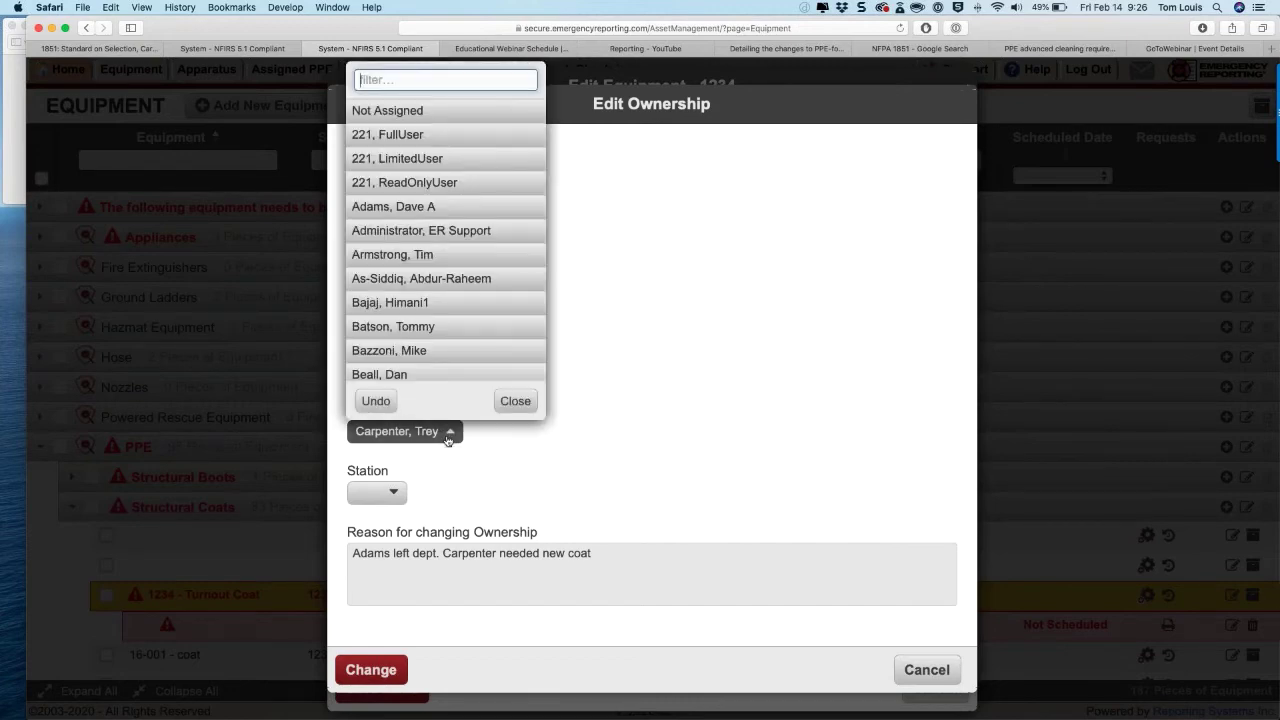
left_click(412, 207)
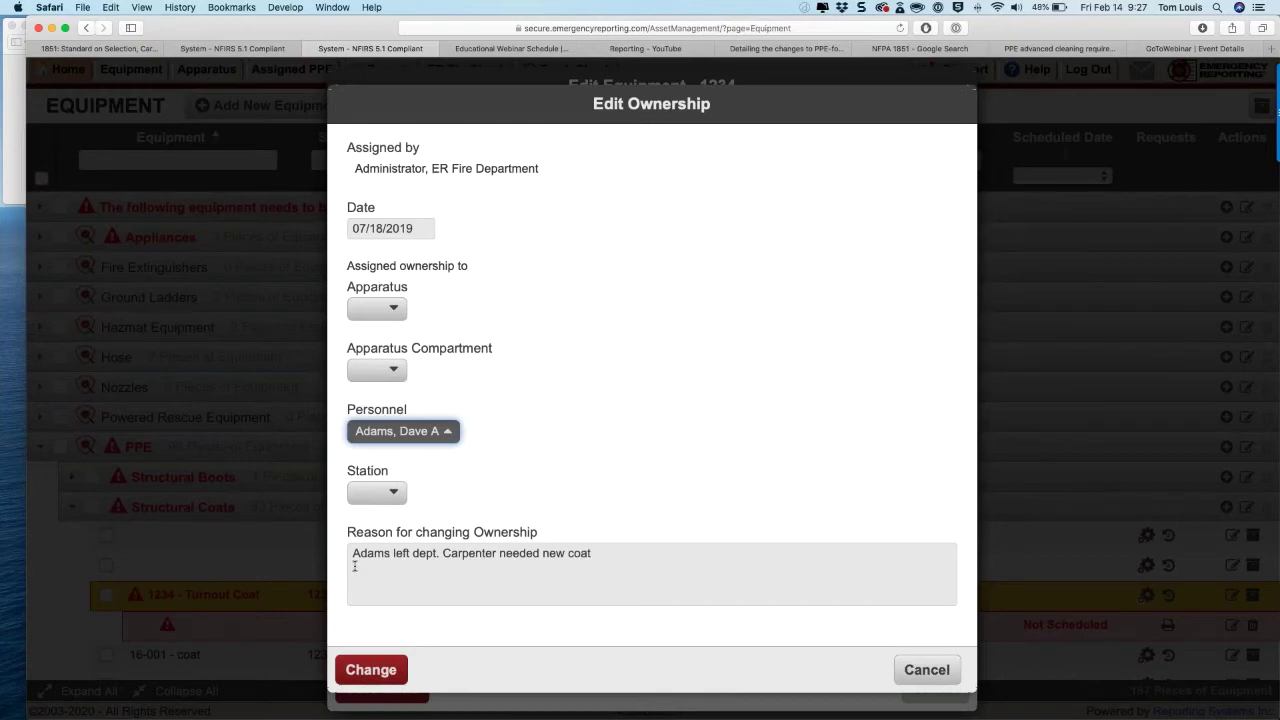
left_click(437, 440)
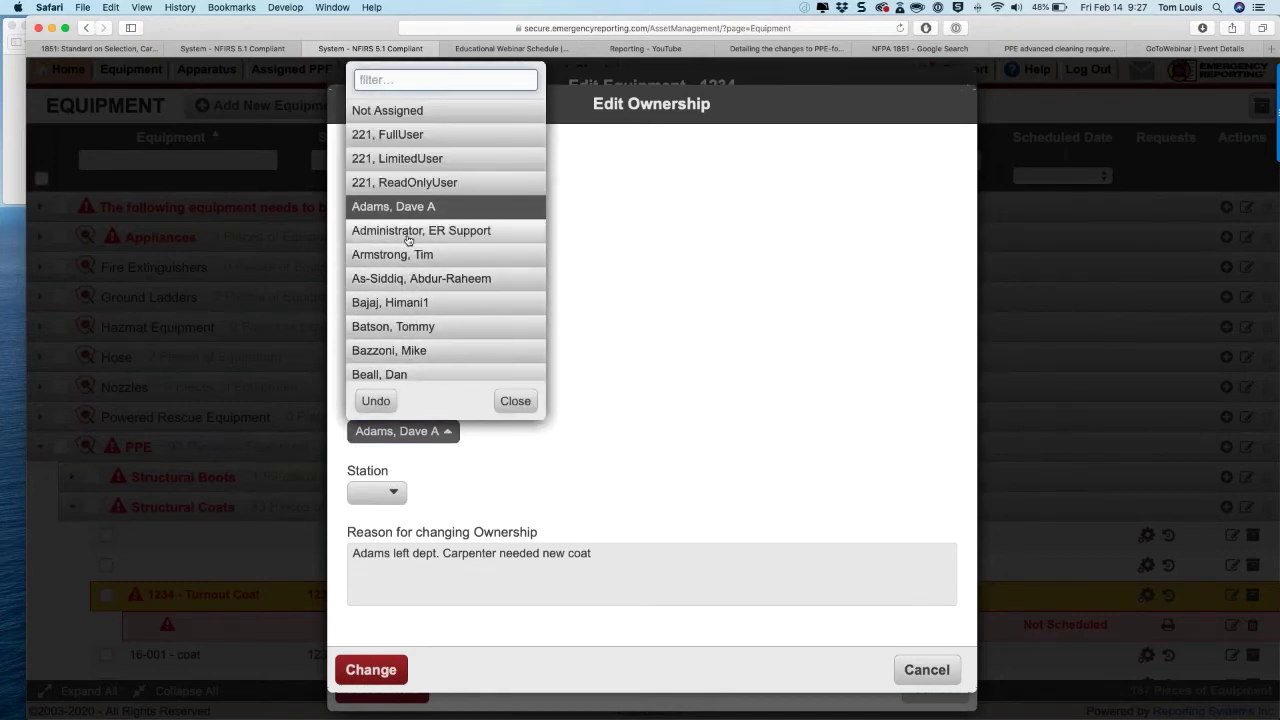
scroll(408, 240, "down", 2)
scroll(408, 240, "down", 8)
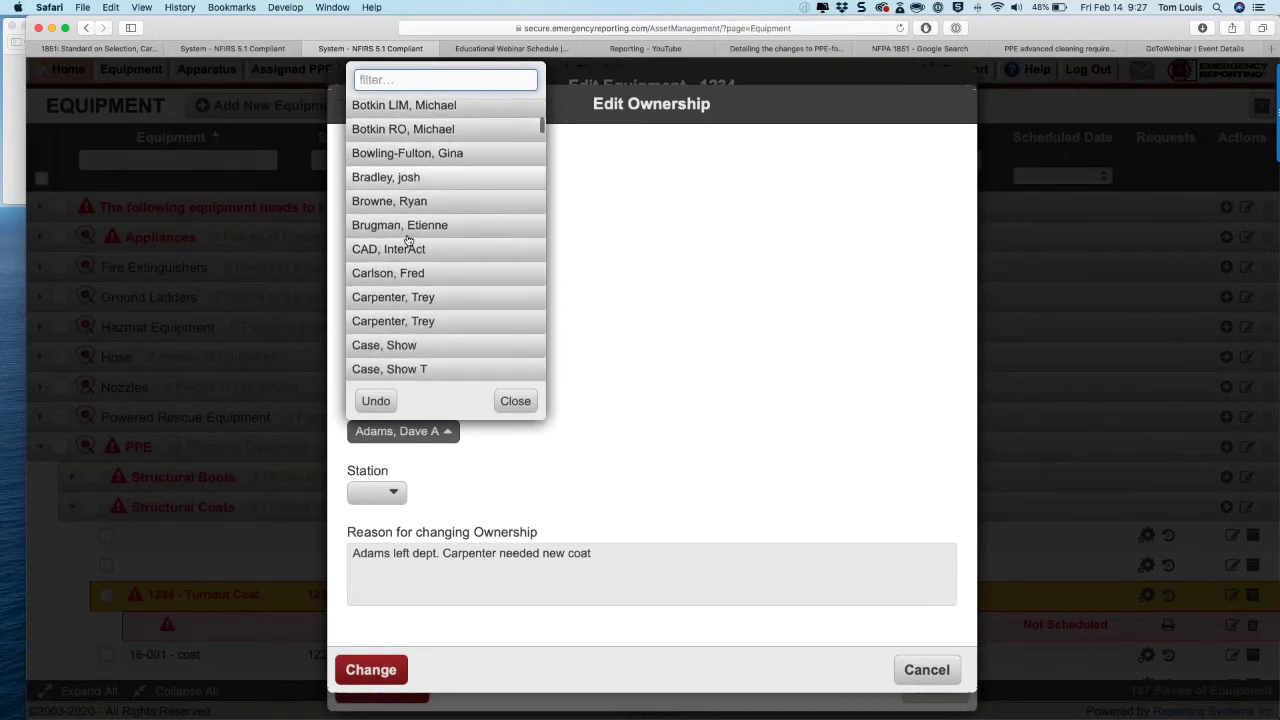
left_click(414, 298)
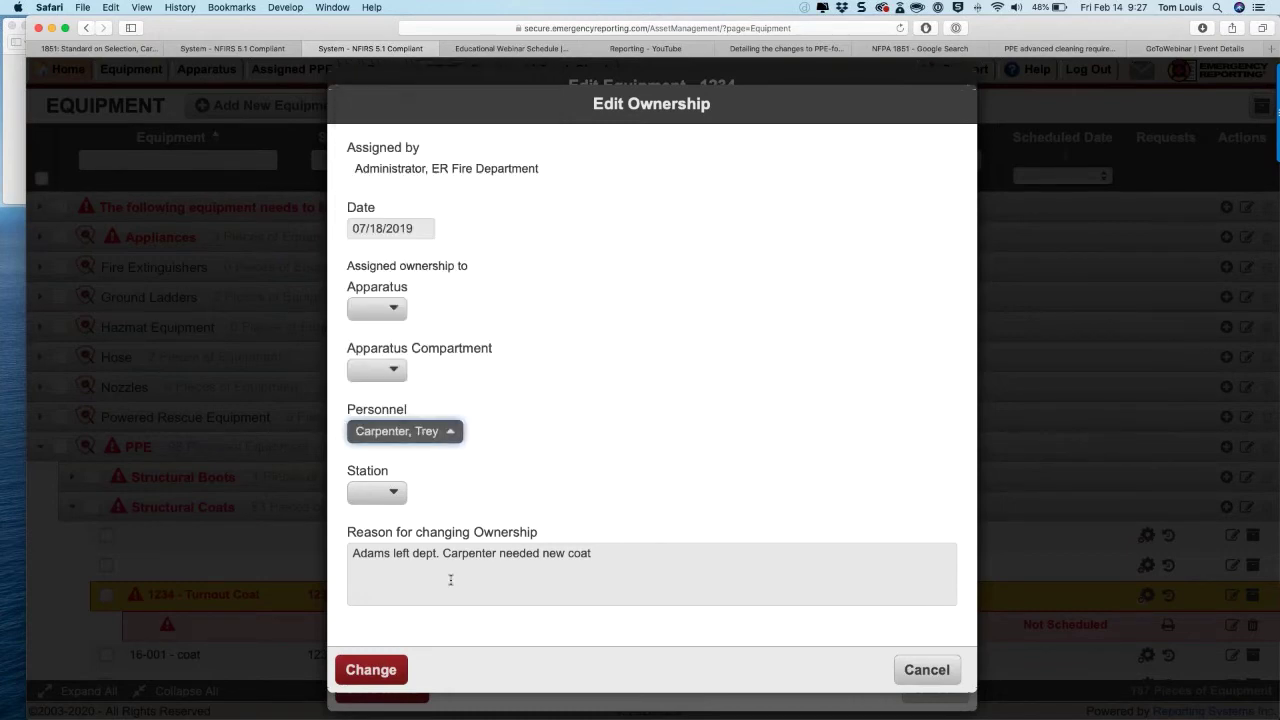
Step: Apply the ownership change and view coat 1234's history: two entries dated 07/18/2019
left_click(372, 672)
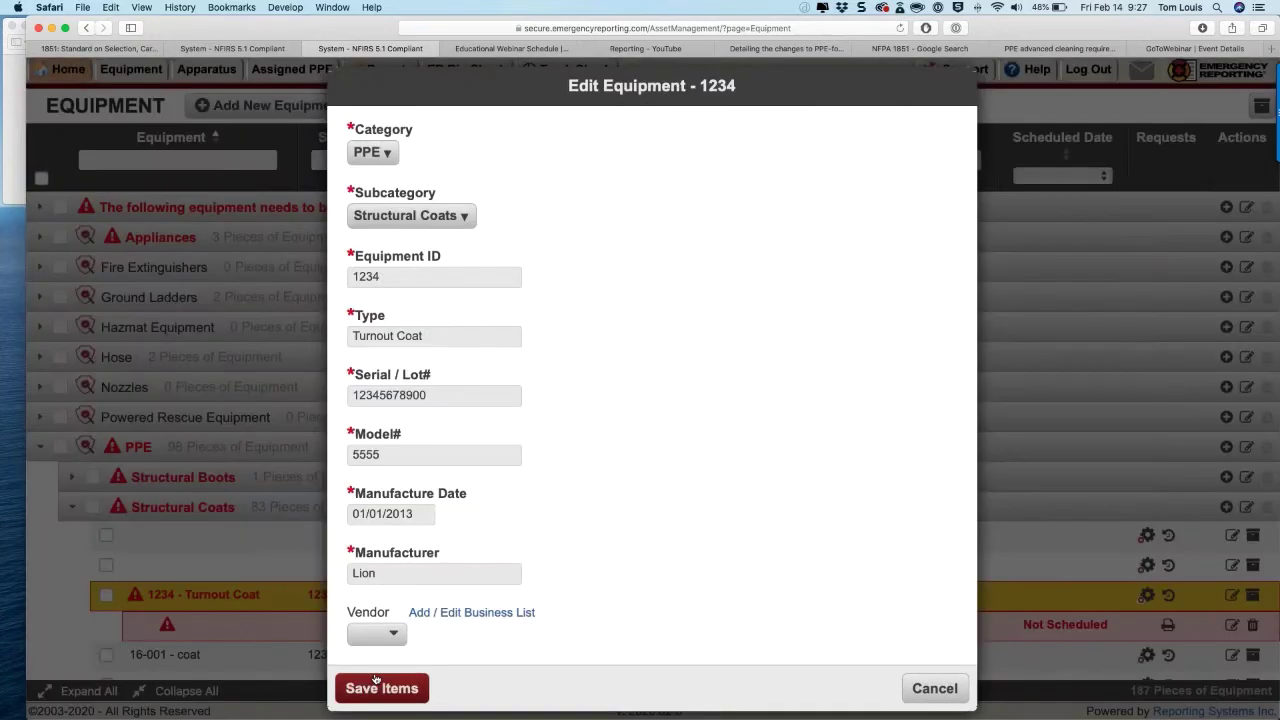
scroll(450, 522, "down", 5)
scroll(450, 522, "down", 3)
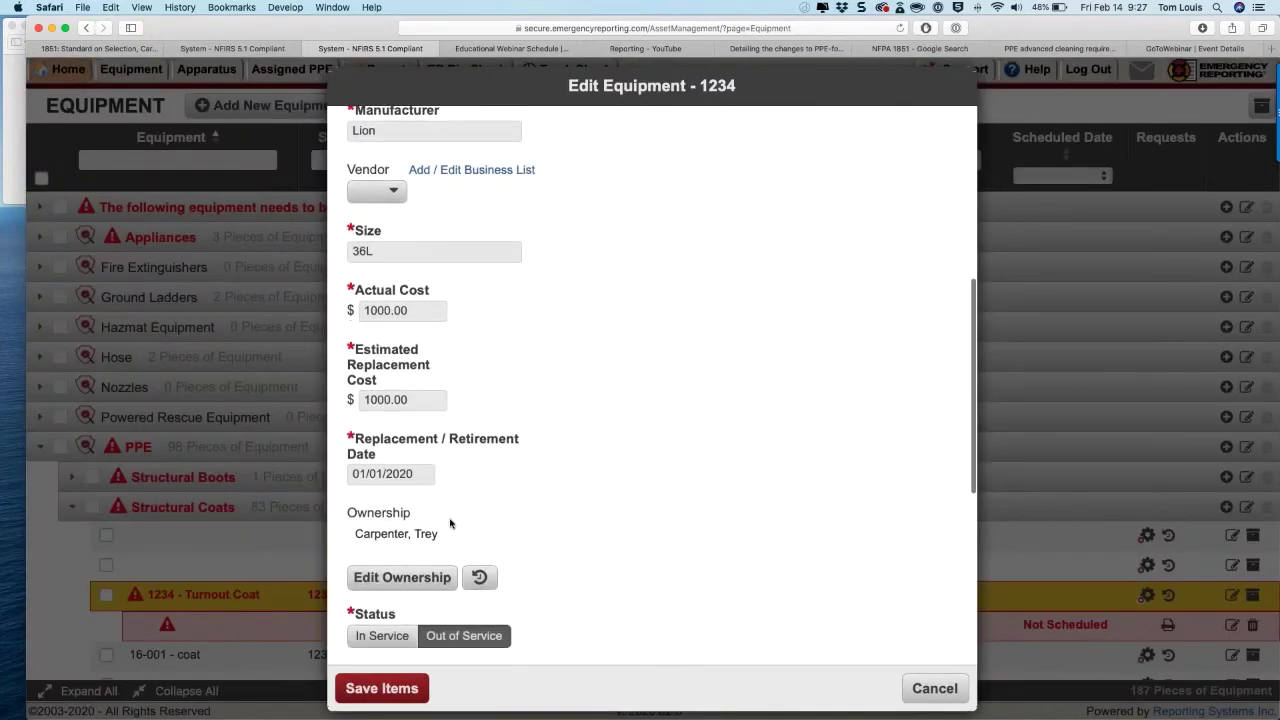
left_click(480, 483)
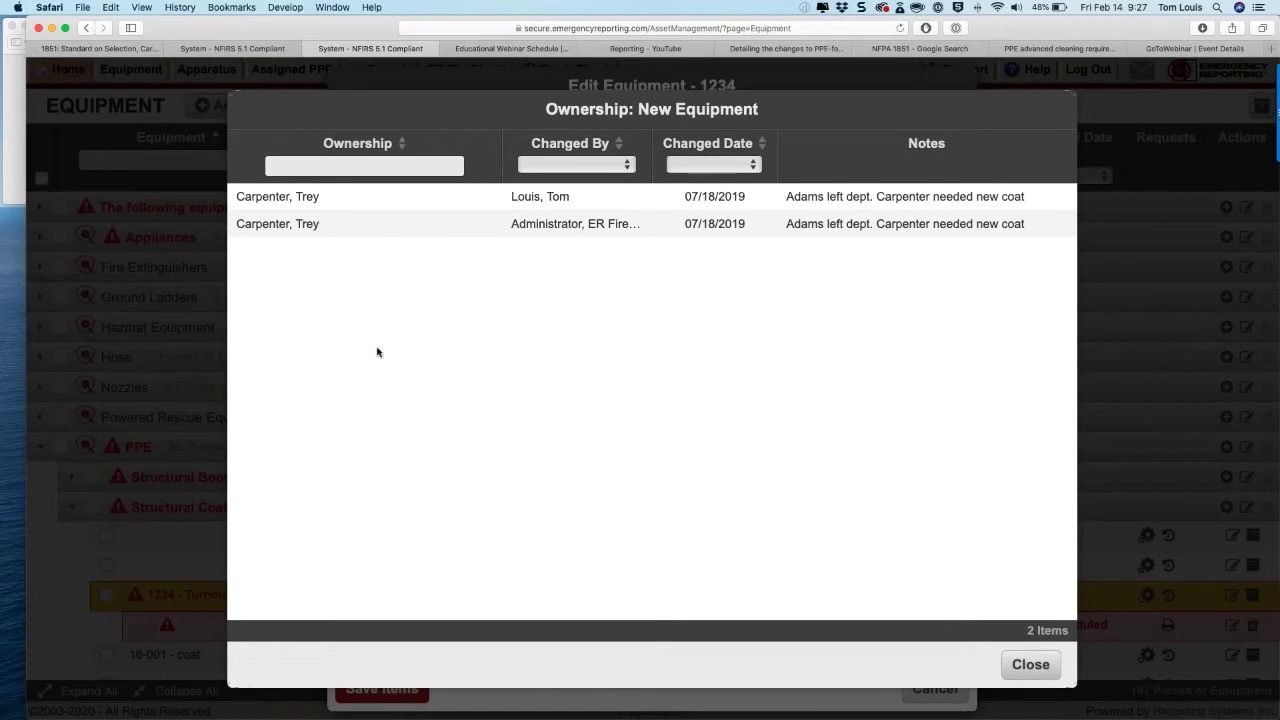
Step: Close the ownership history and save the edits to turnout coat 1234
left_click(1036, 672)
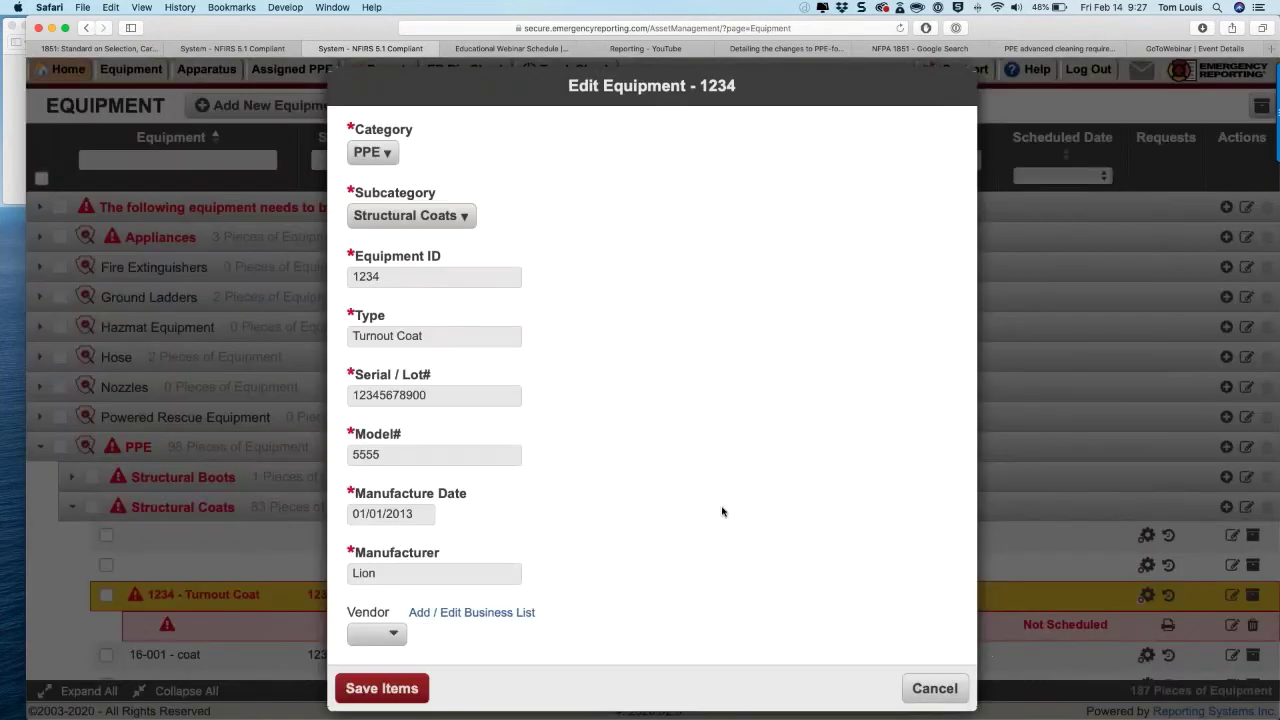
scroll(722, 511, "down", 10)
scroll(722, 511, "down", 3)
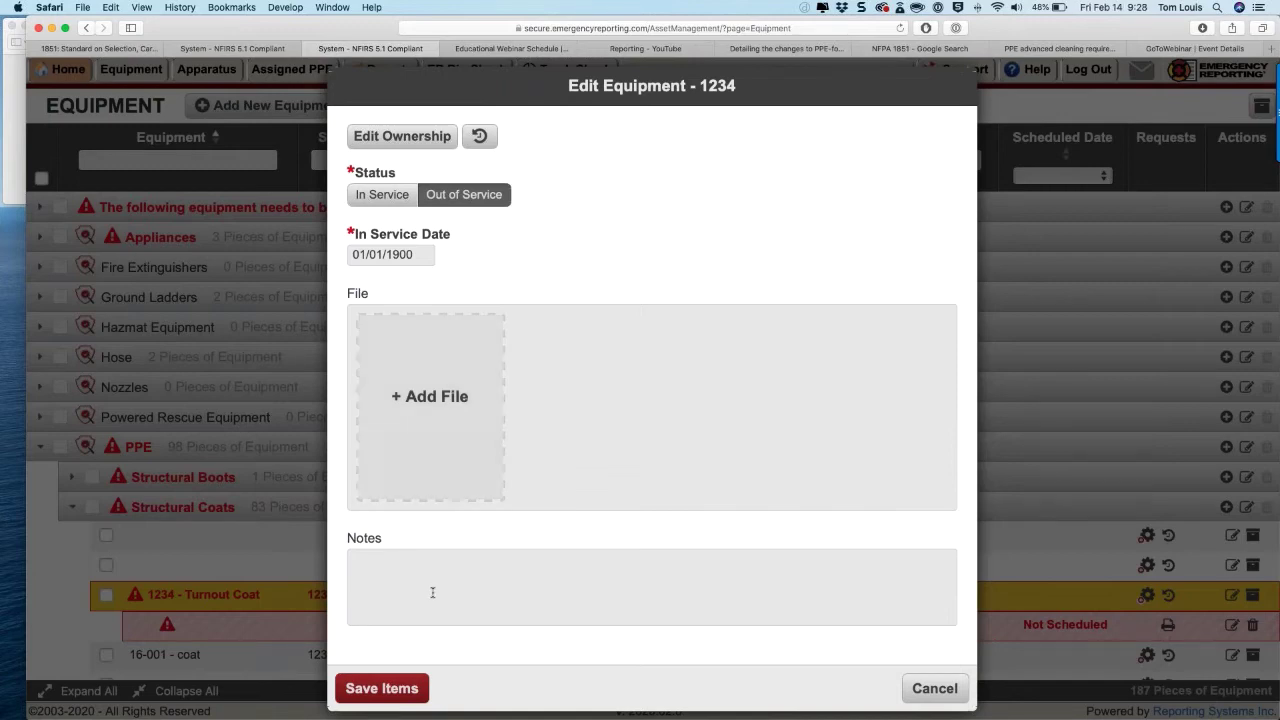
left_click(381, 688)
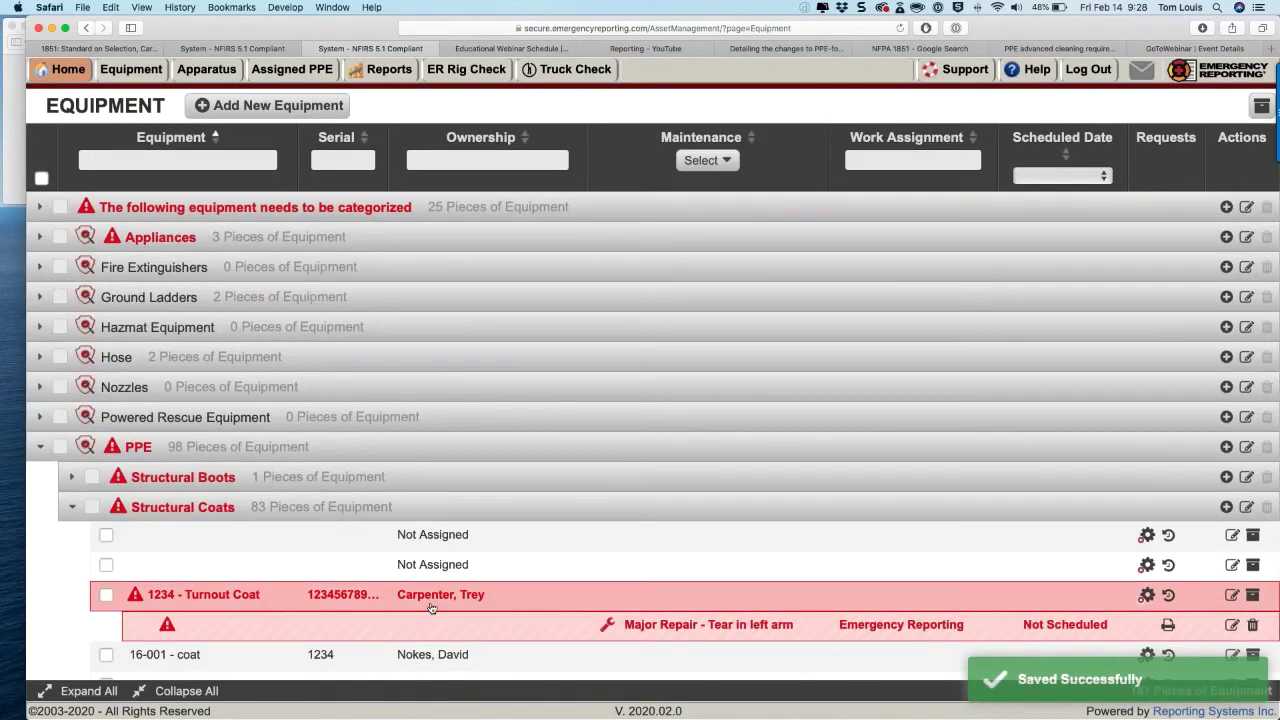
Step: Start a maintenance request from the 1234 - Turnout Coat row's gear icon
scroll(430, 610, "down", 3)
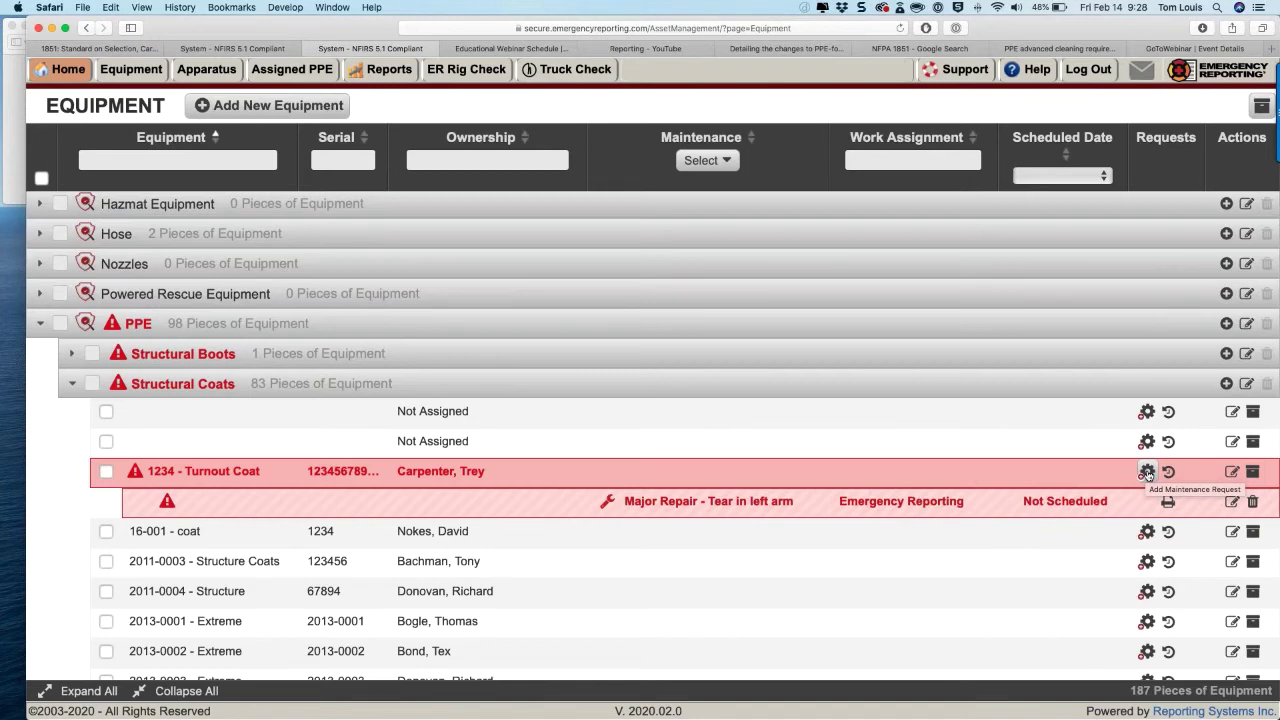
left_click(1147, 472)
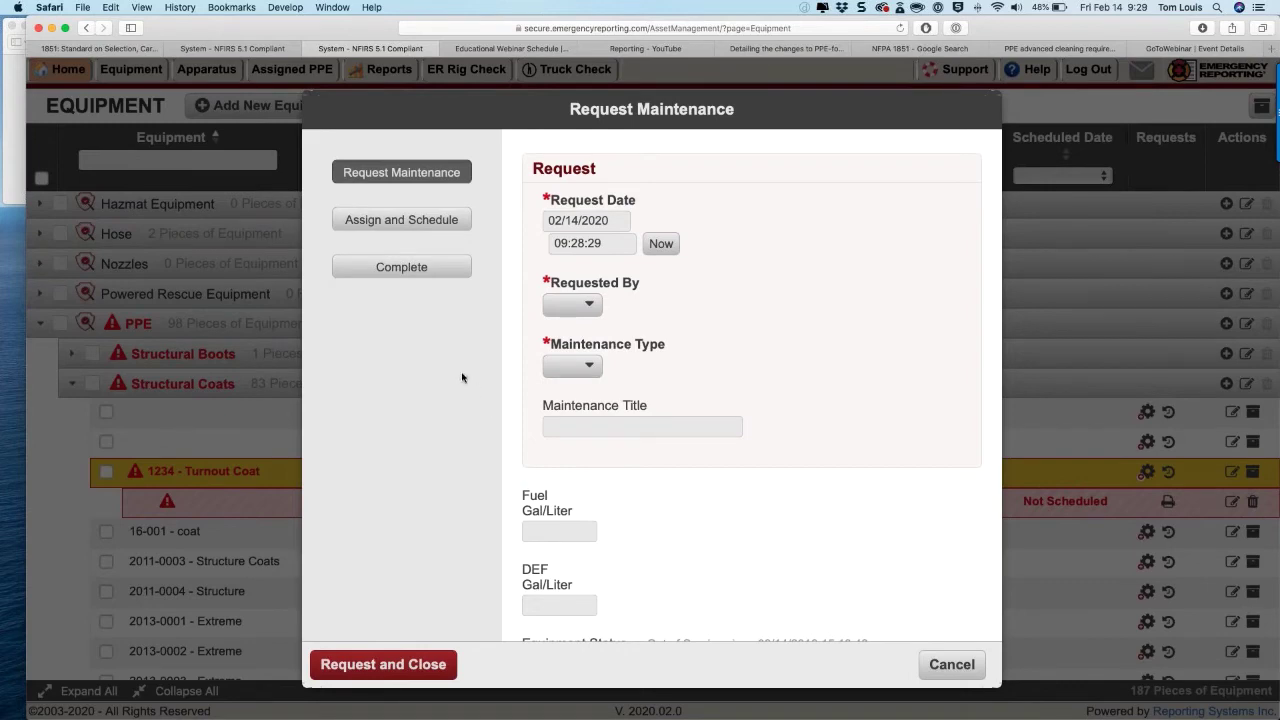
Step: Switch coat 1234's request to Complete and list the maintenance types
left_click(401, 268)
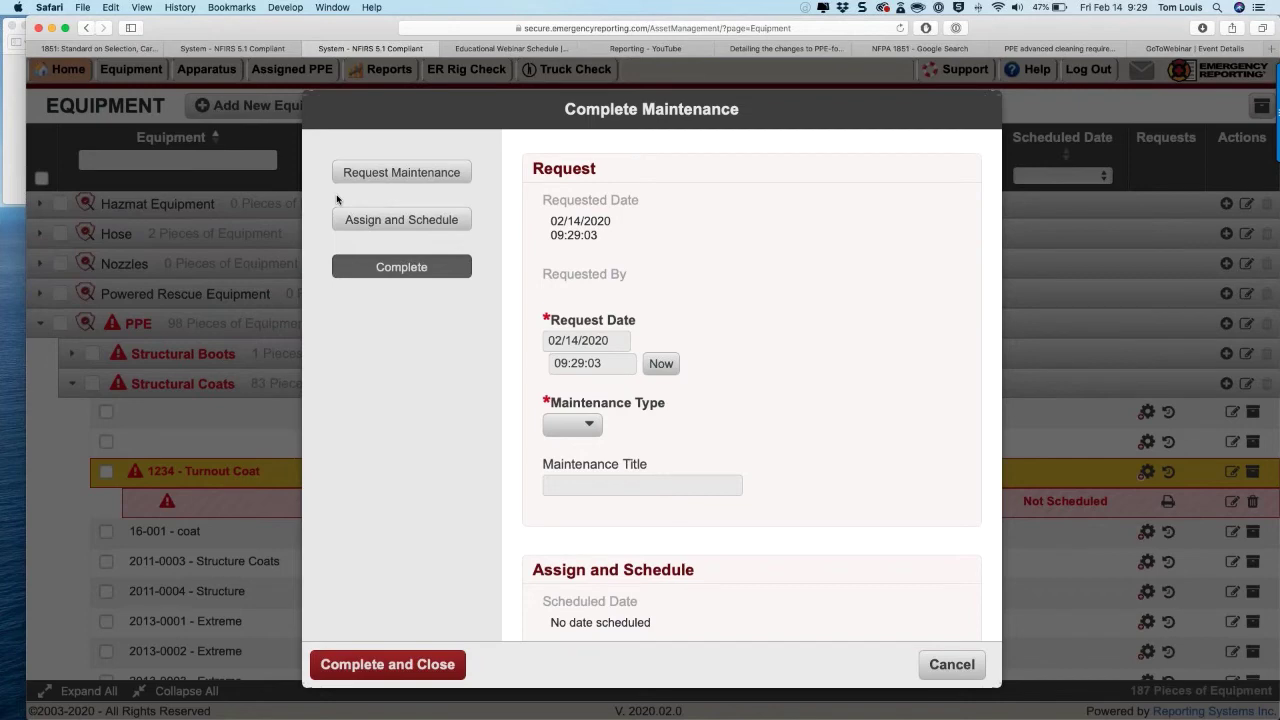
scroll(515, 328, "down", 3)
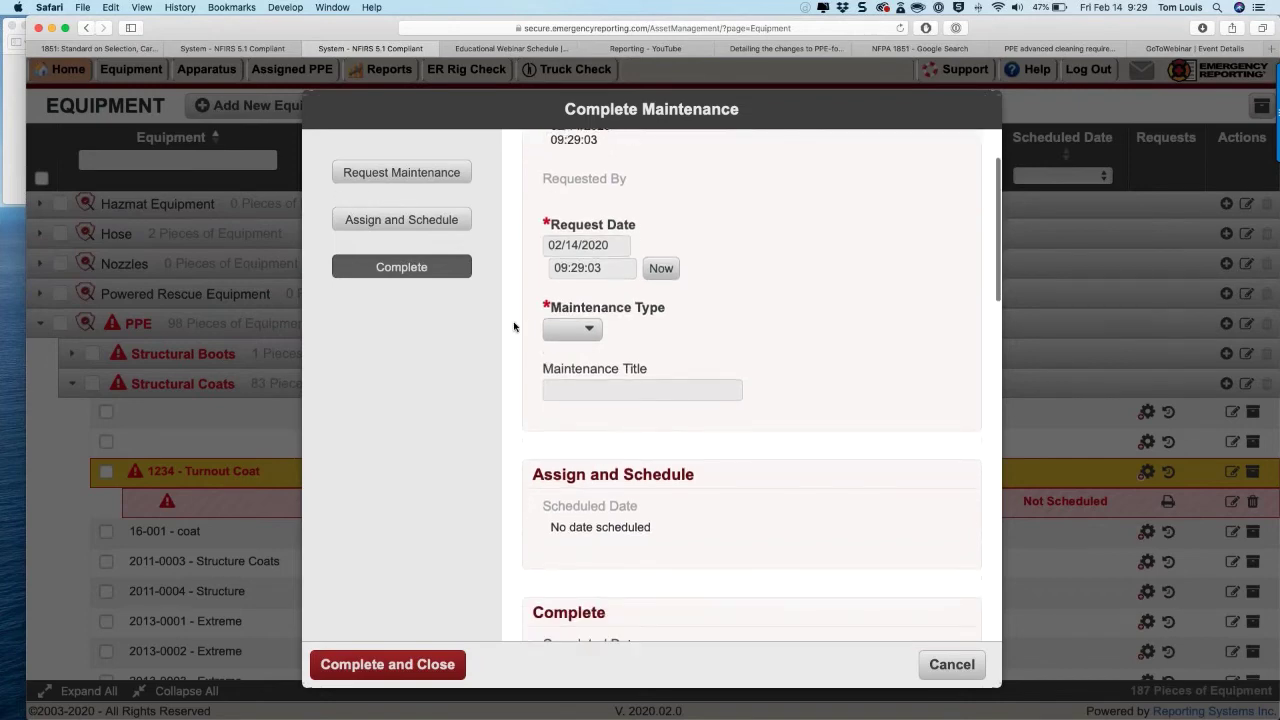
left_click(590, 330)
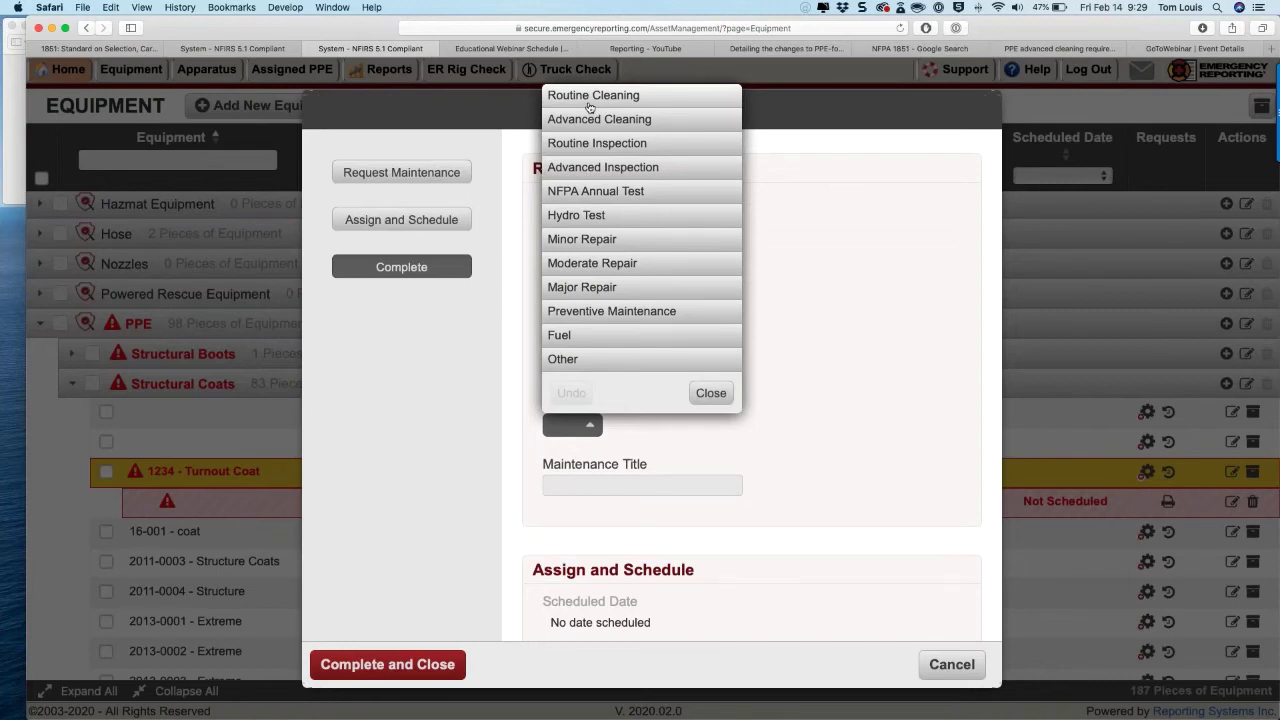
Step: Set the maintenance type and title to Routine Inspection
left_click(597, 143)
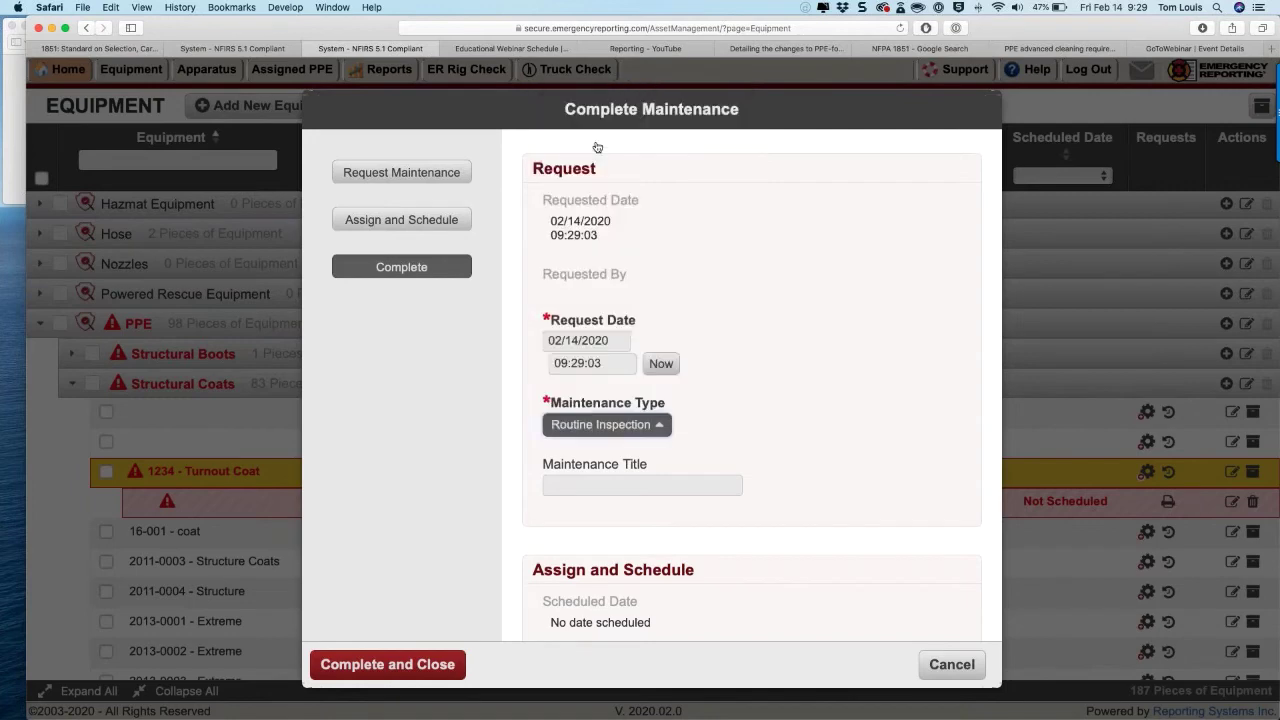
left_click(595, 485)
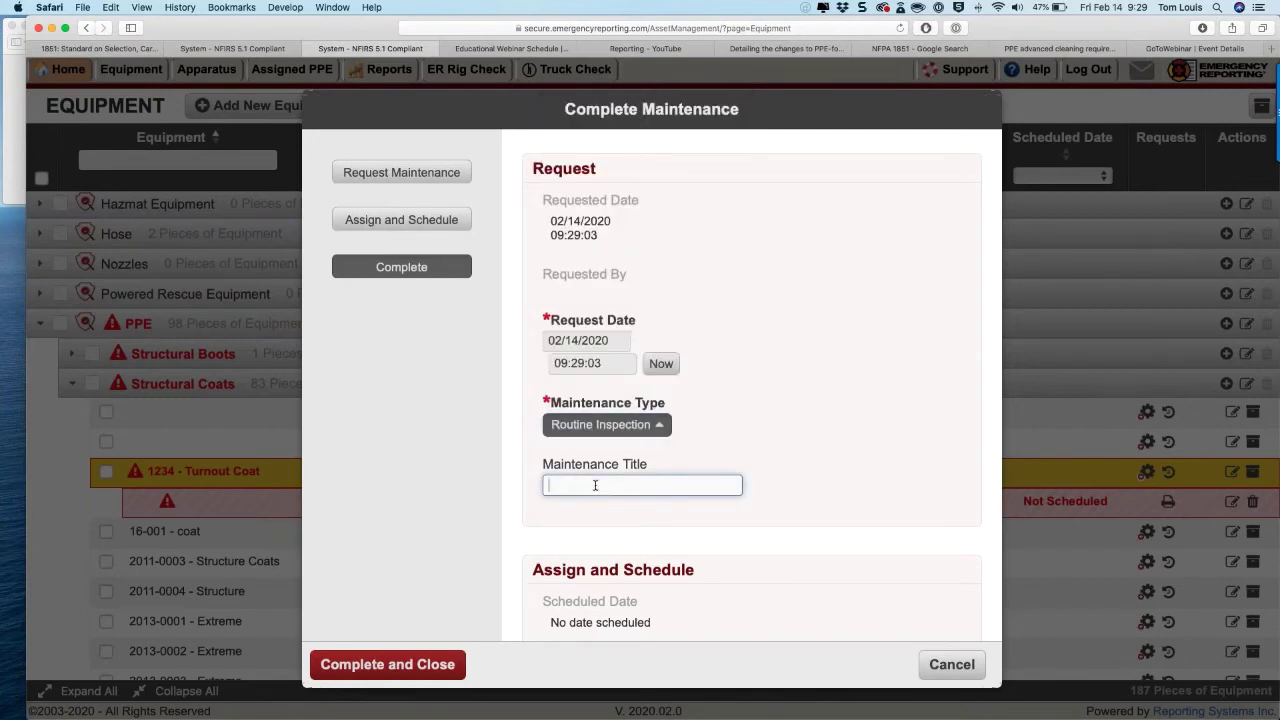
type("Routin")
key("BackSpace")
key("BackSpace")
key("BackSpace")
key("BackSpace")
key("BackSpace")
type("outine Inspection")
Step: Filter the Completed By Personnel list and pick the firefighter who completed it
scroll(595, 485, "down", 5)
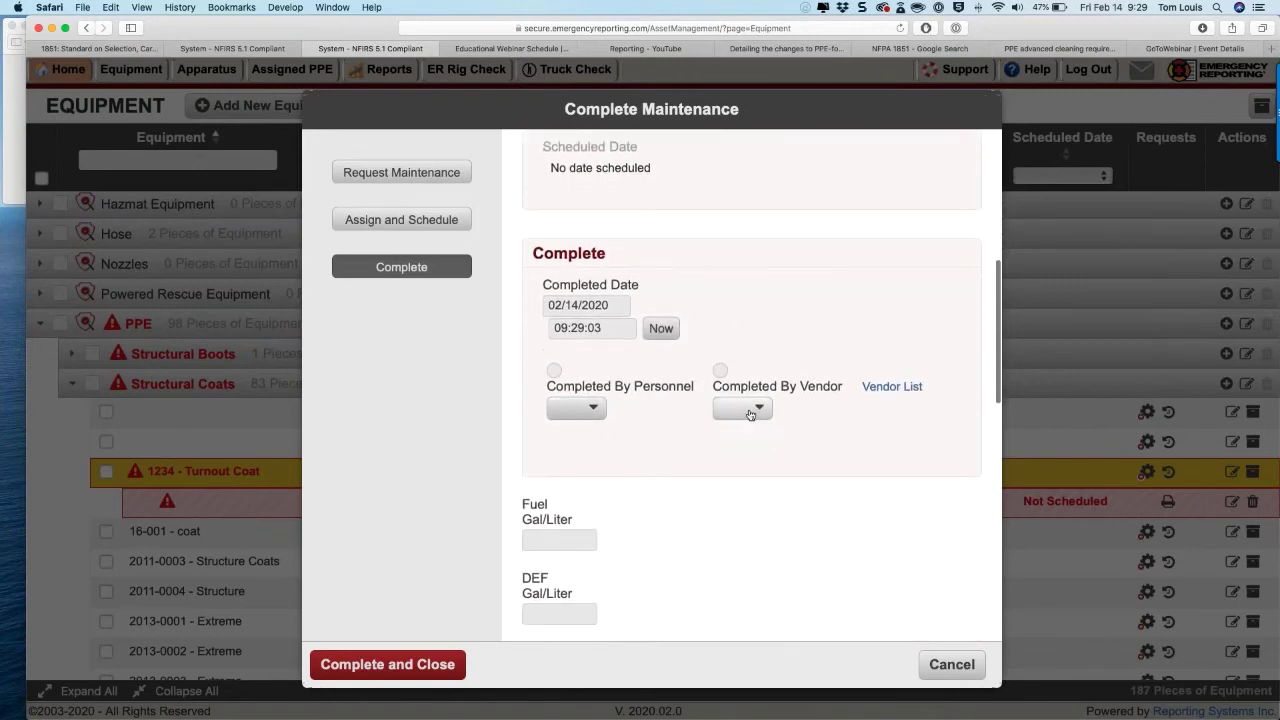
left_click(576, 408)
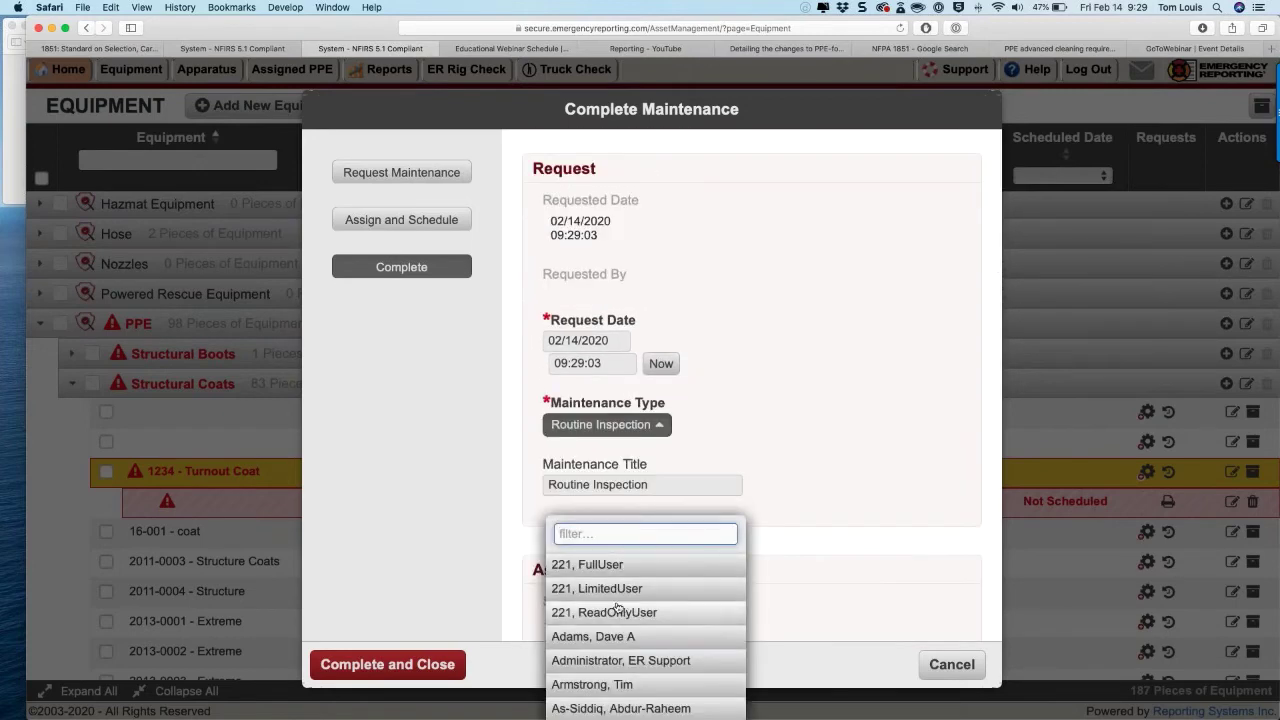
scroll(620, 612, "down", 4)
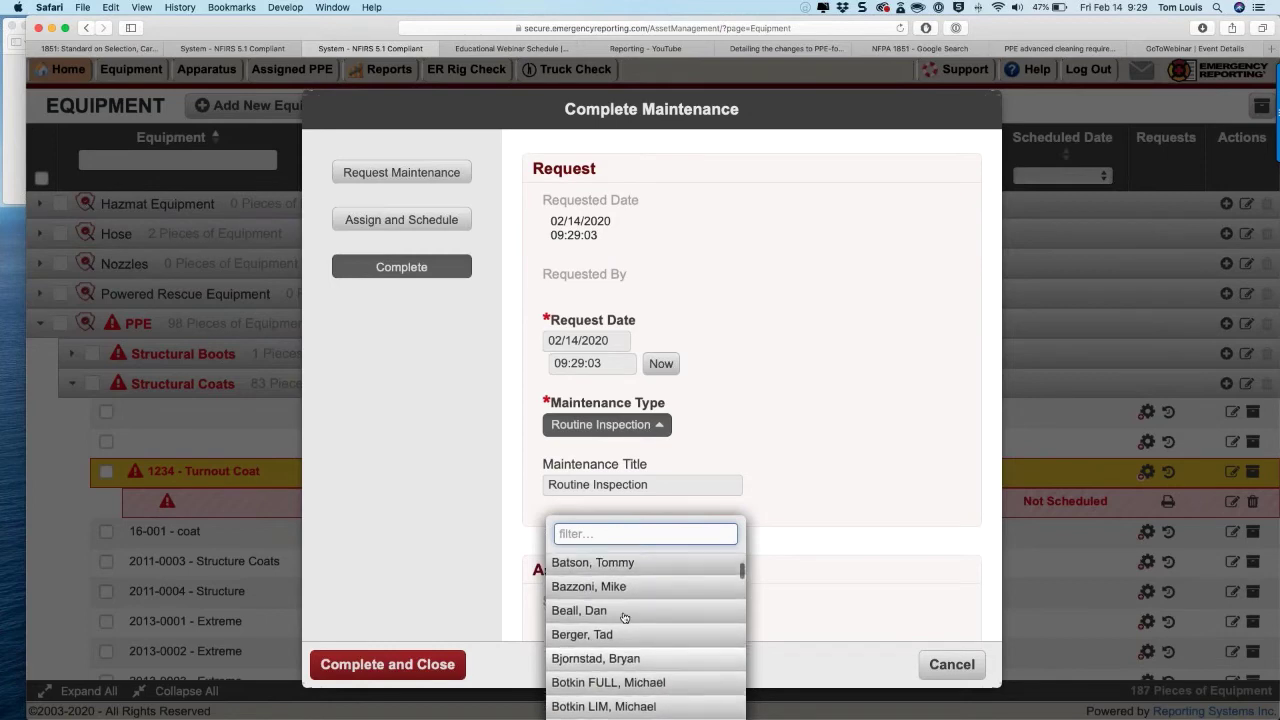
type("car")
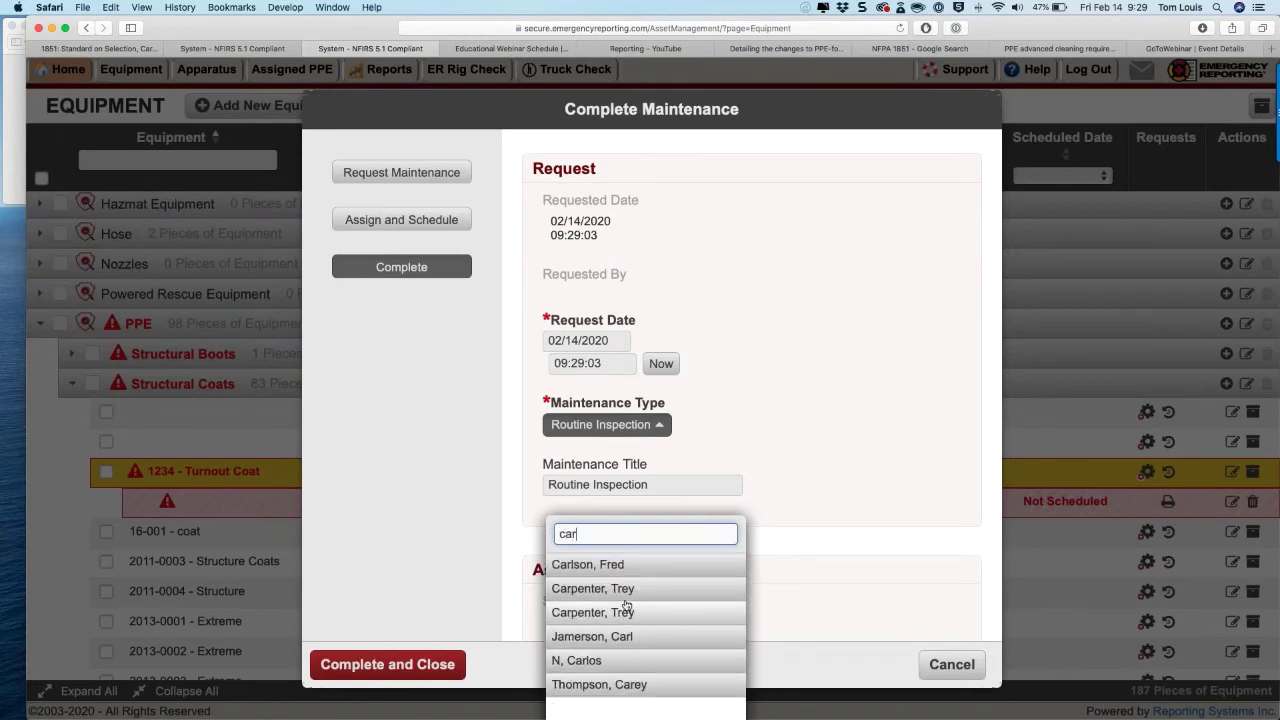
left_click(625, 603)
scroll(594, 506, "down", 3)
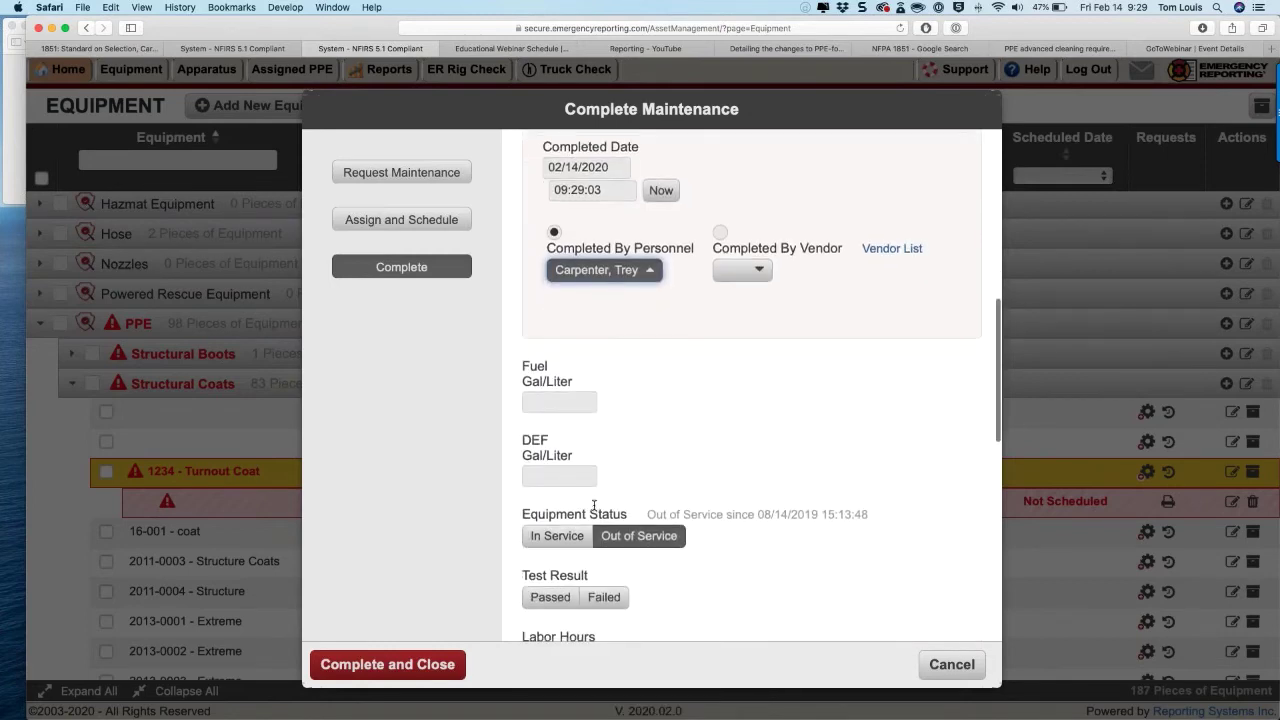
scroll(594, 506, "down", 4)
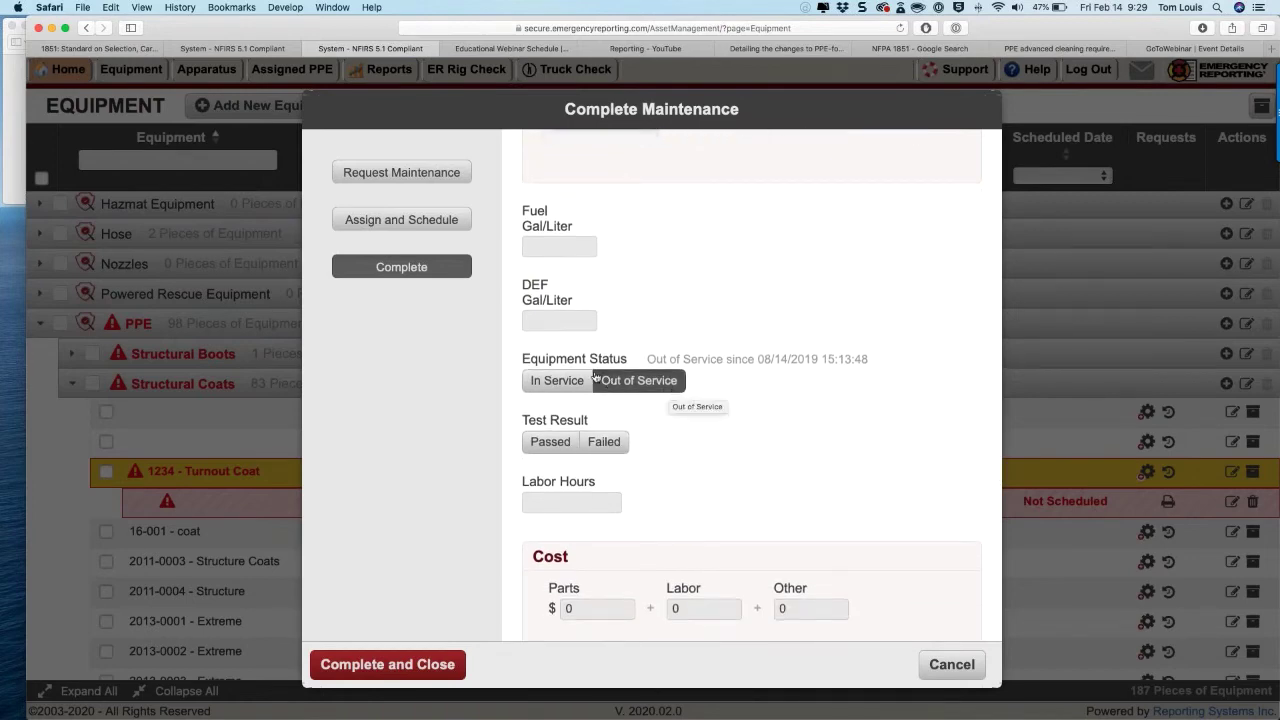
Step: Set Equipment Status to Out of Service, trying Passed and Failed test results
left_click(562, 383)
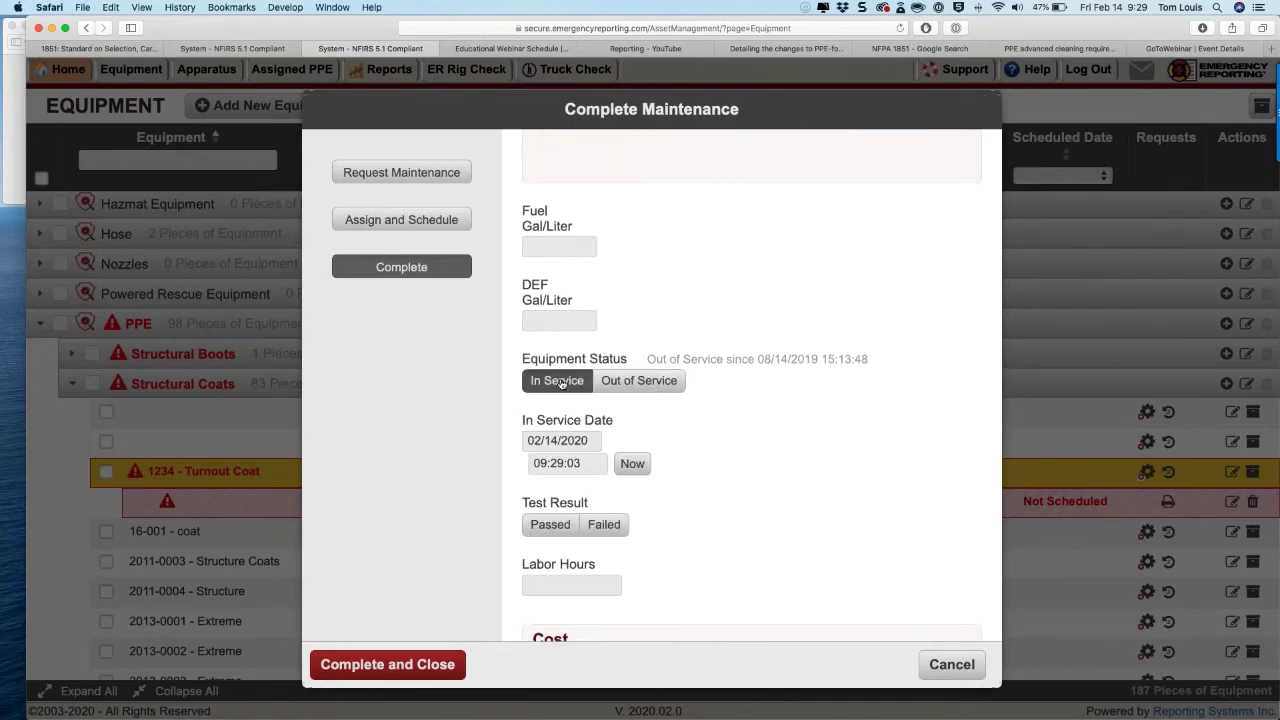
scroll(562, 383, "down", 3)
left_click(551, 364)
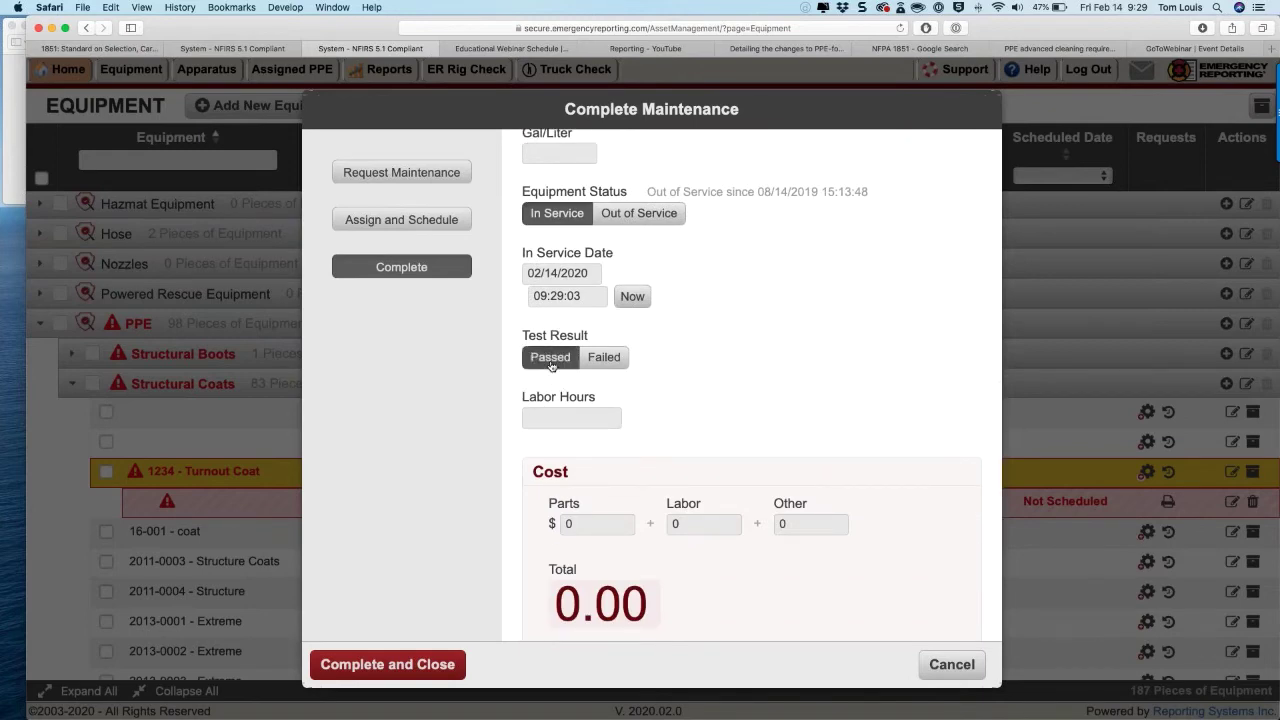
scroll(551, 366, "up", 1)
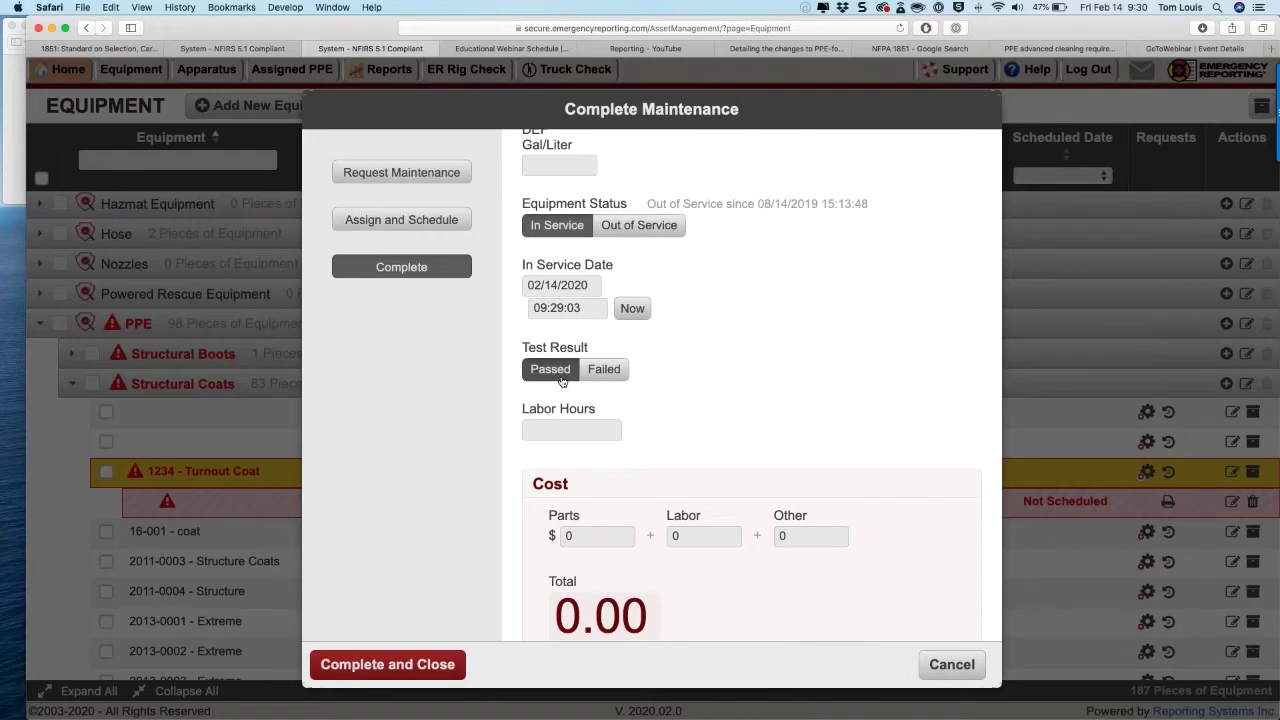
left_click(604, 372)
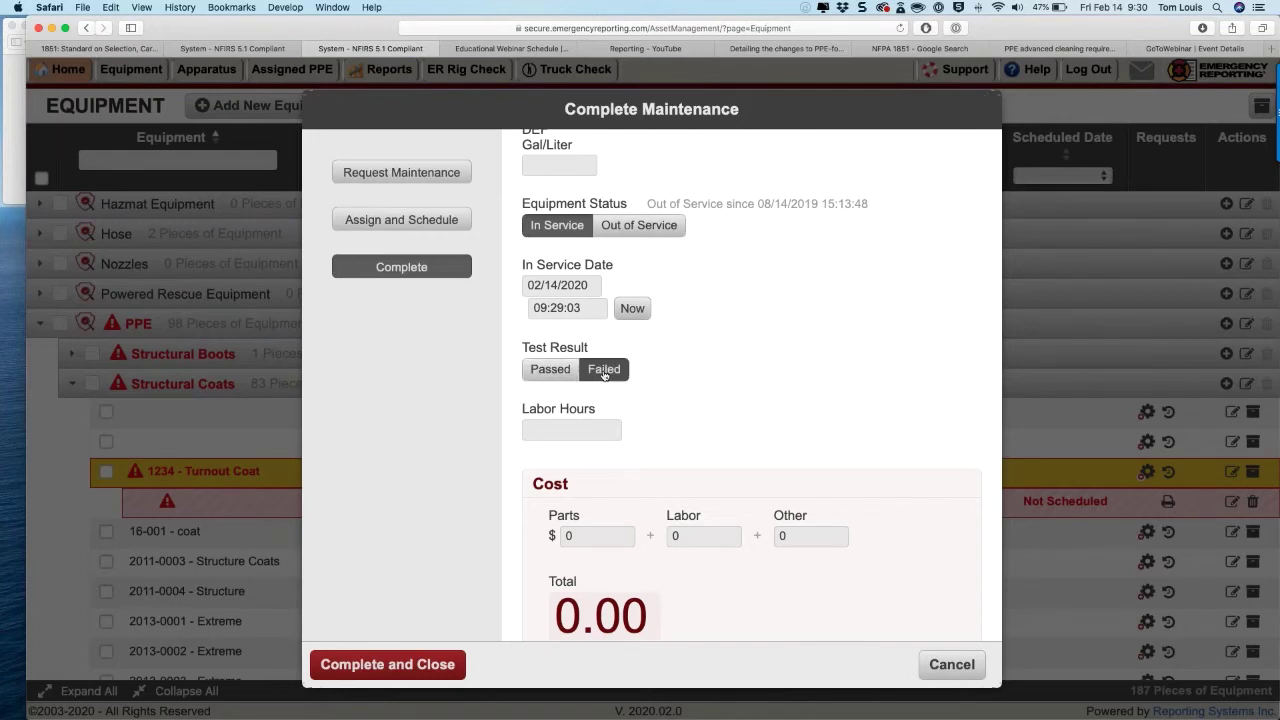
left_click(639, 225)
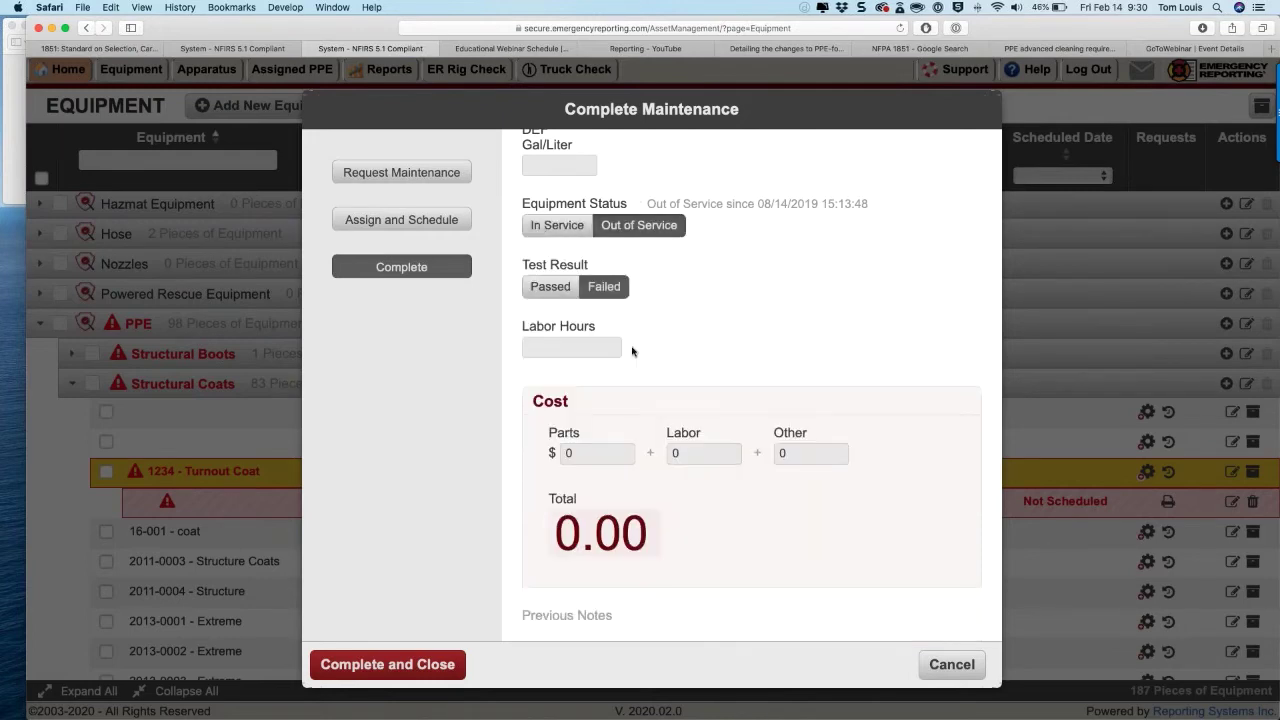
scroll(632, 351, "down", 1)
scroll(632, 351, "down", 8)
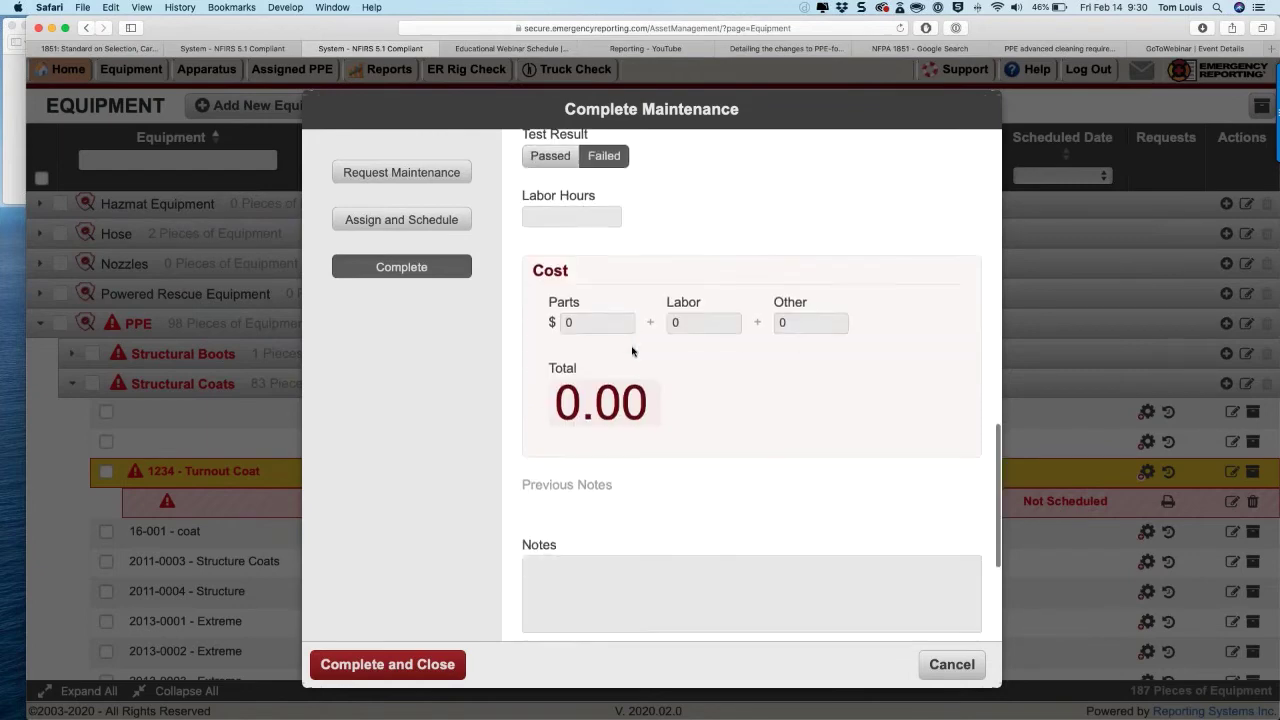
scroll(594, 314, "down", 3)
Step: Return the test result to Passed and scroll down to the Notes box
left_click(582, 327)
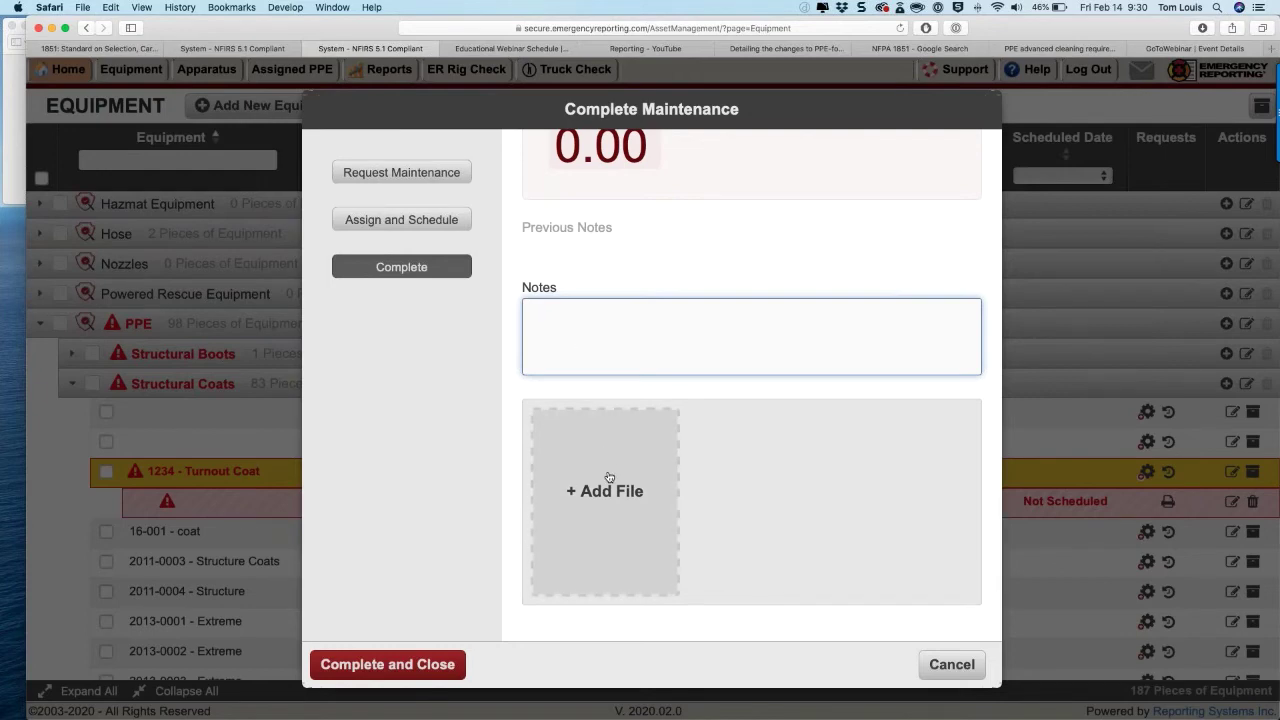
left_click(388, 665)
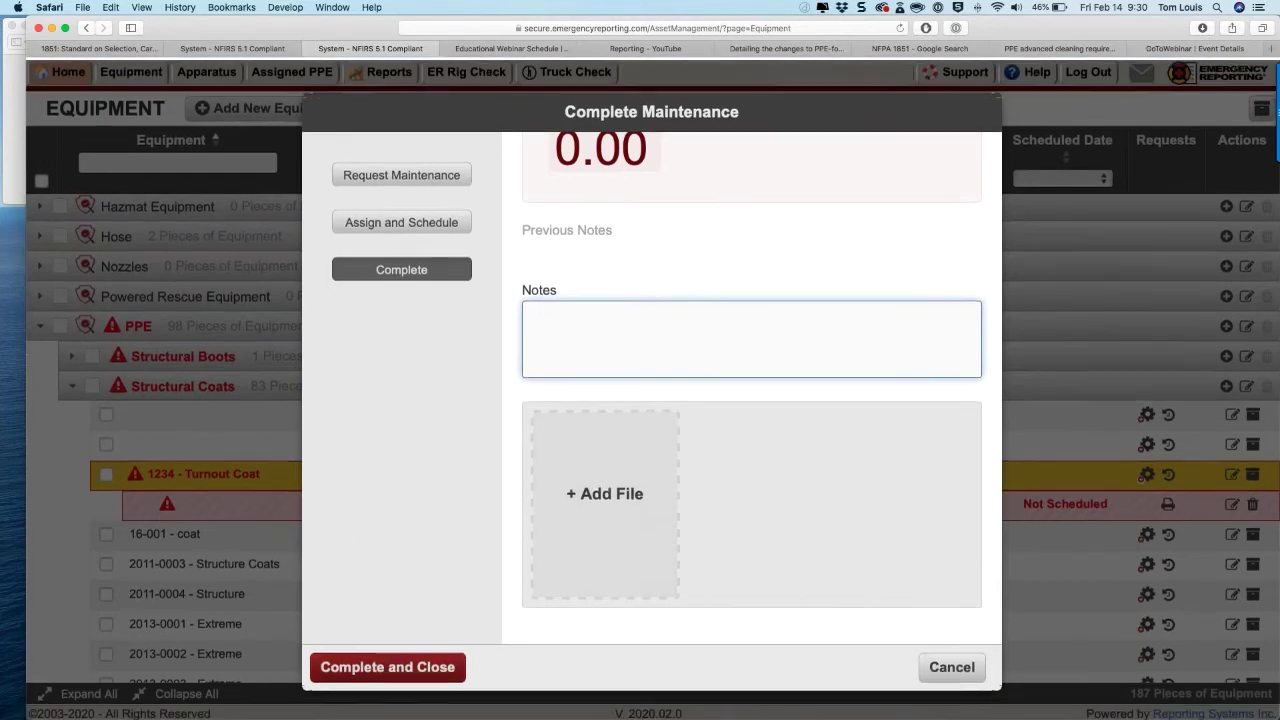
scroll(592, 529, "up", 10)
left_click(552, 419)
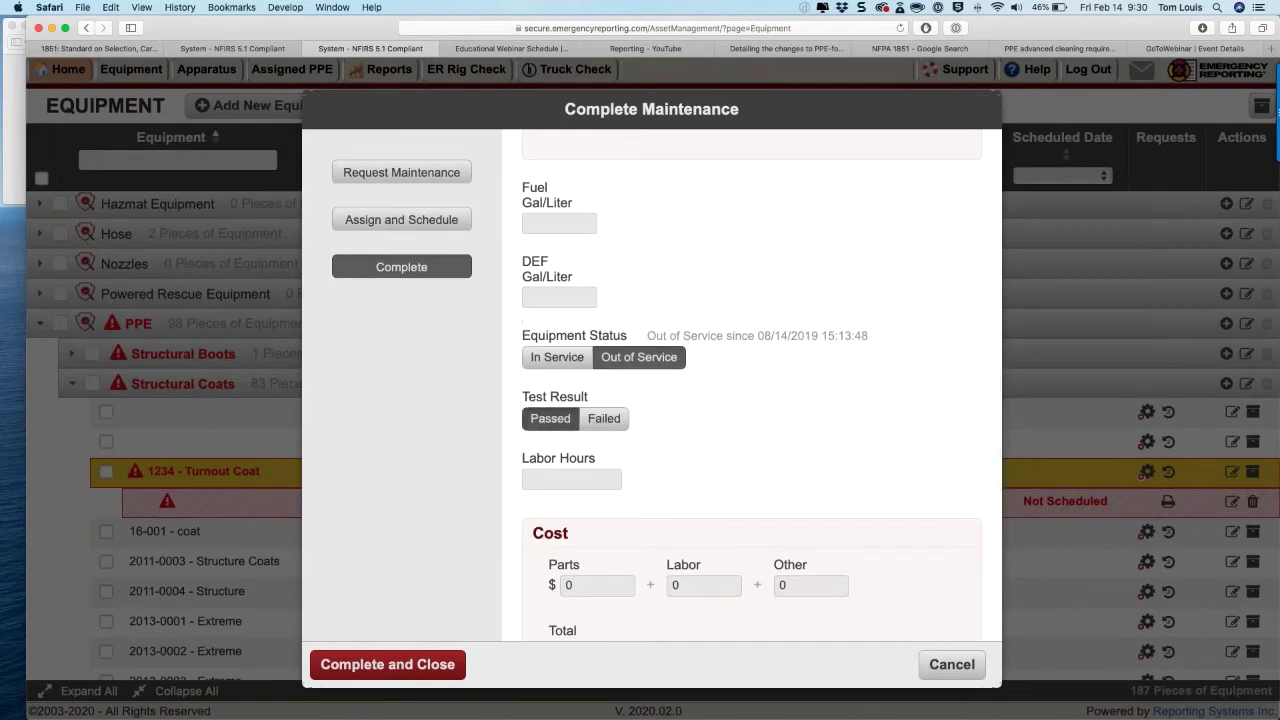
scroll(752, 384, "down", 3)
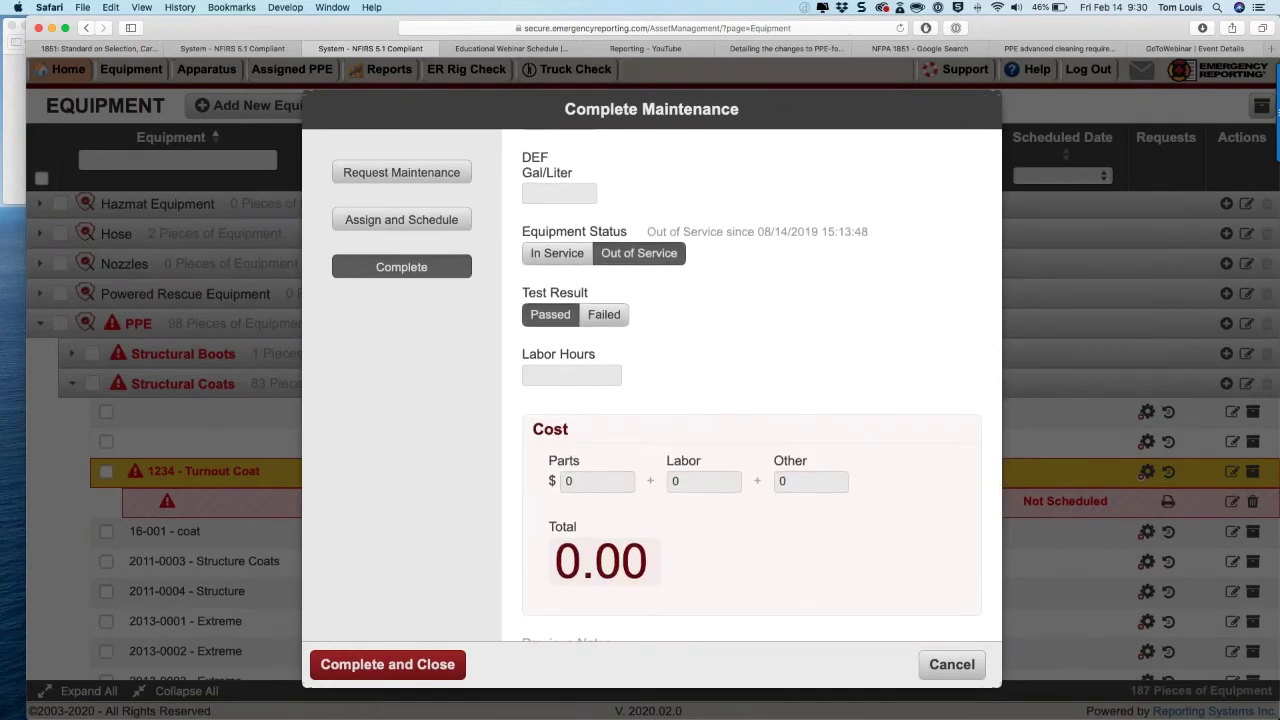
scroll(531, 346, "down", 3)
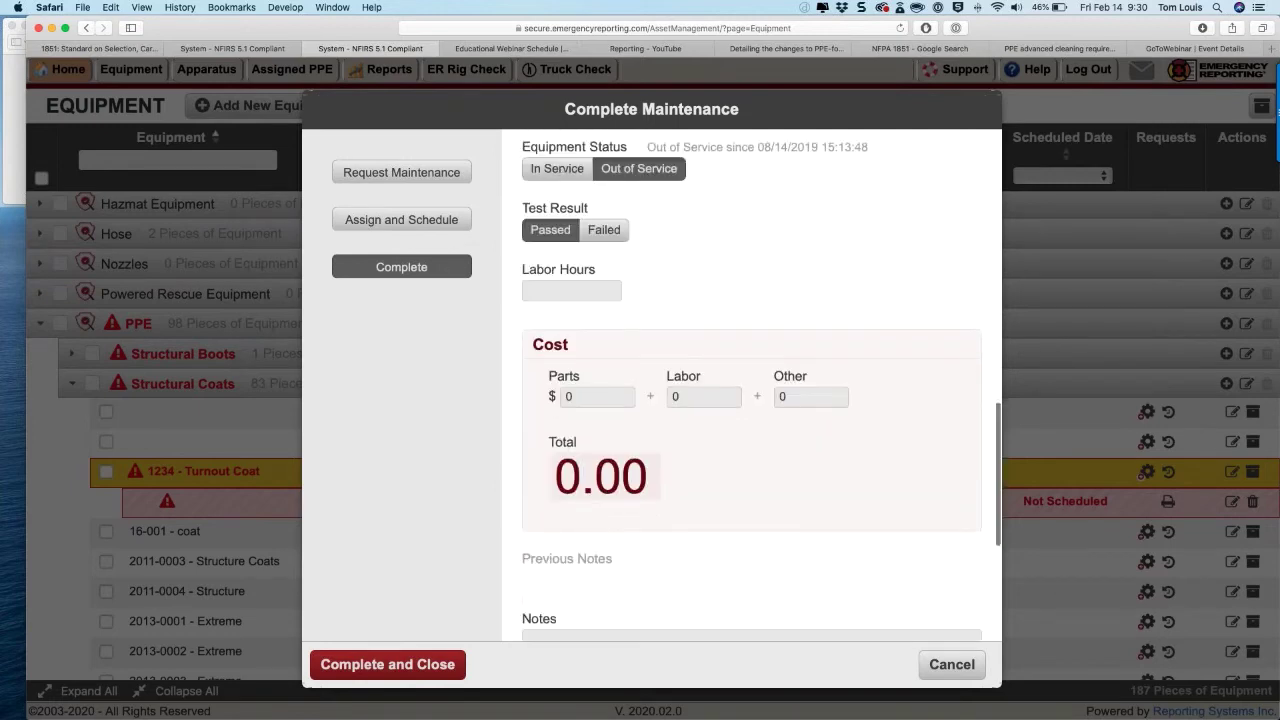
scroll(752, 384, "down", 10)
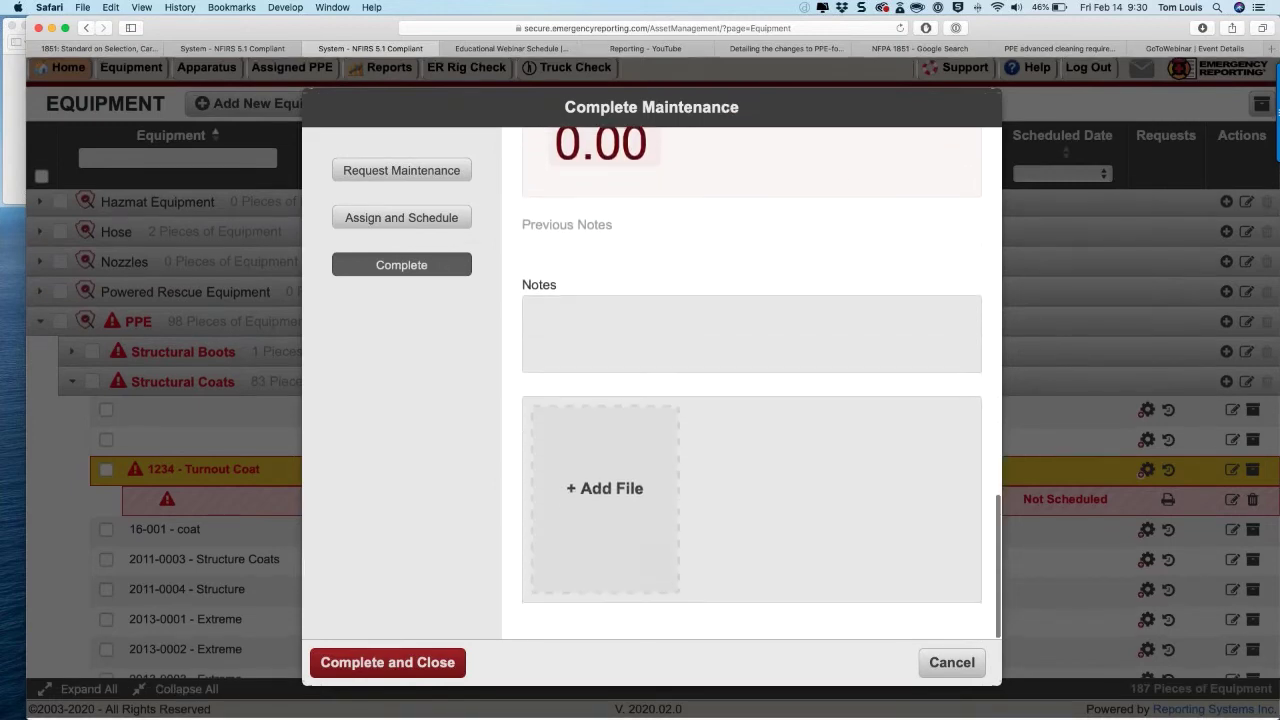
Step: Note 'Reflective striping beginning to fade' and complete the routine inspection
left_click(555, 320)
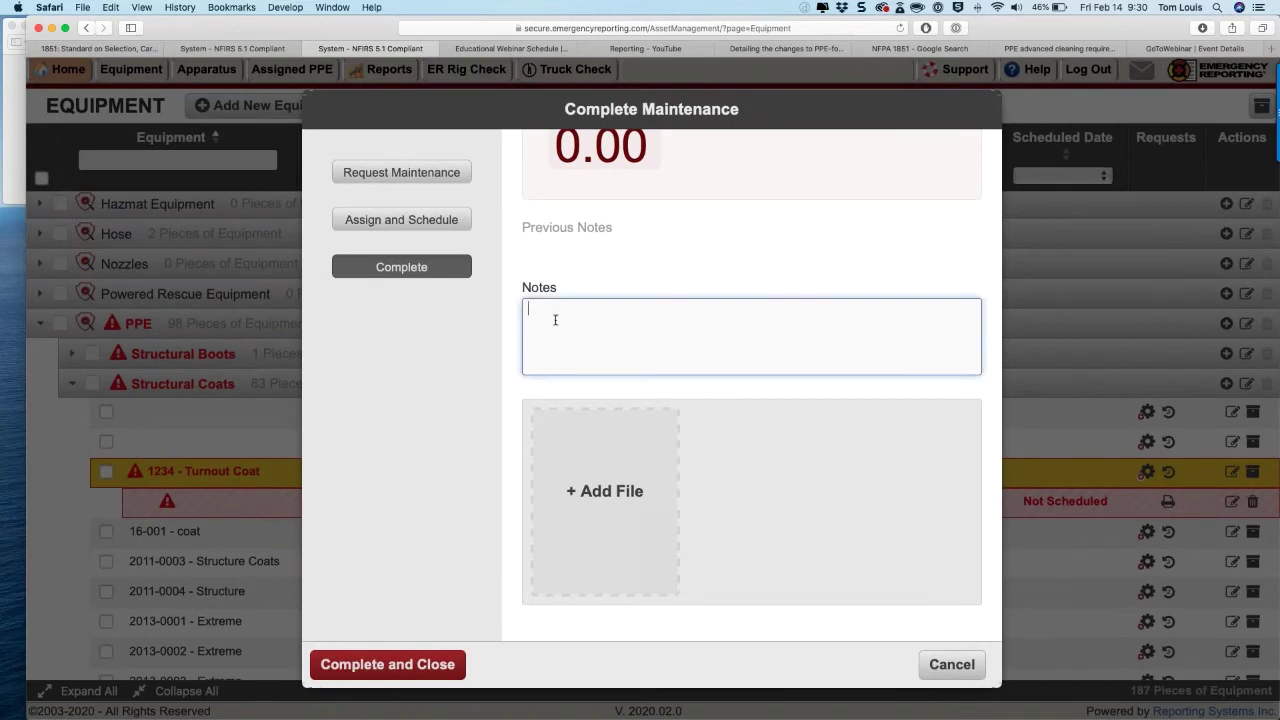
type("Reflec")
type("tive")
type(" striping ")
type("bed")
key("BackSpace")
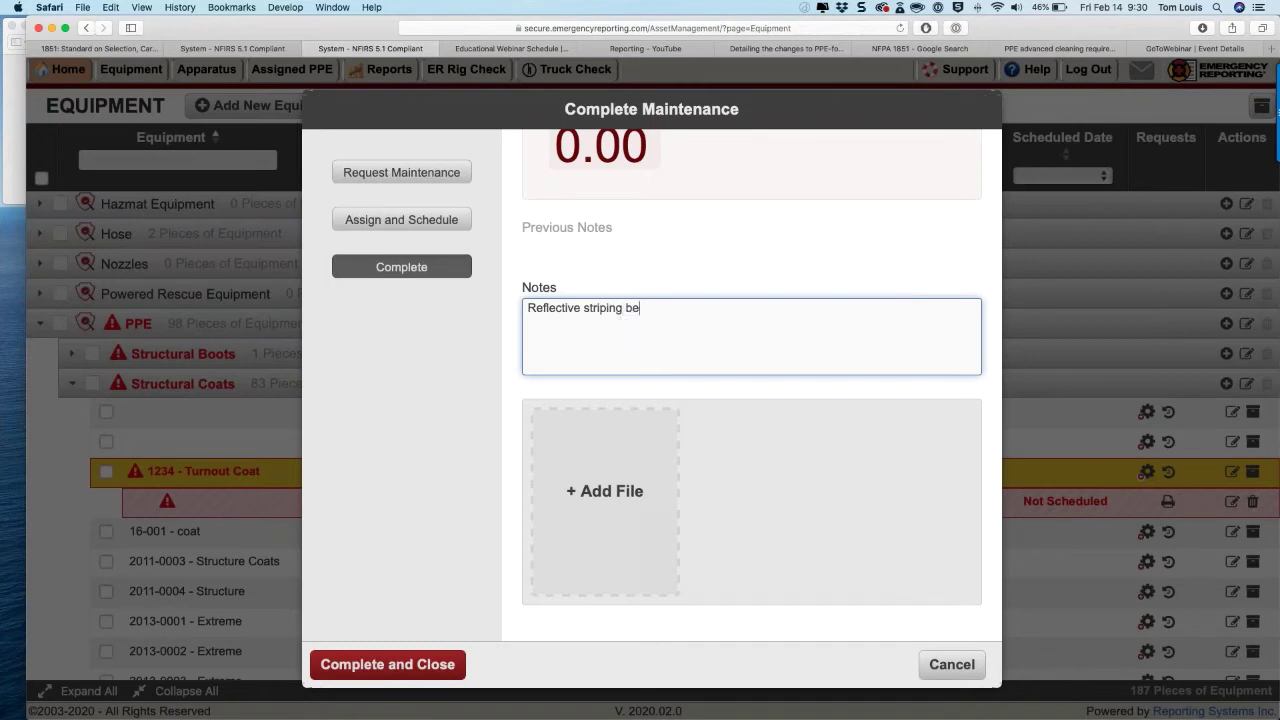
type("ginning to fade")
left_click(392, 672)
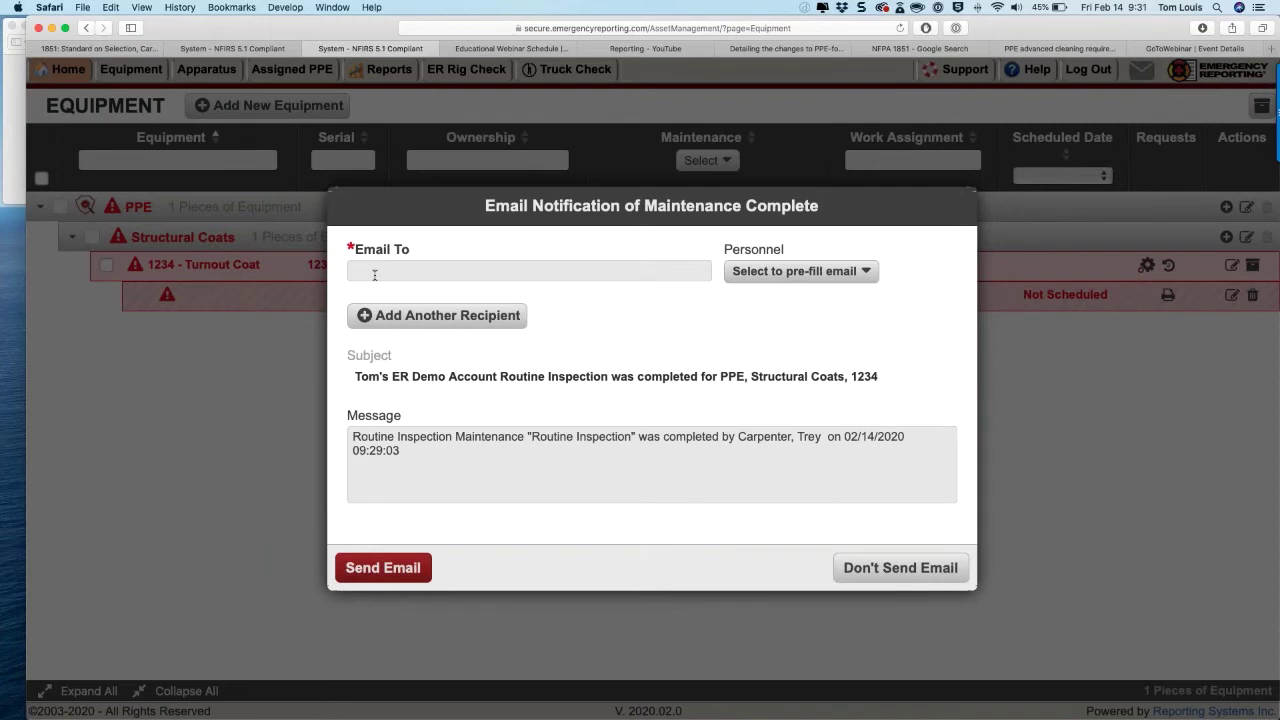
Step: Skip the notification email and show coat 1234's maintenance history
left_click(419, 452)
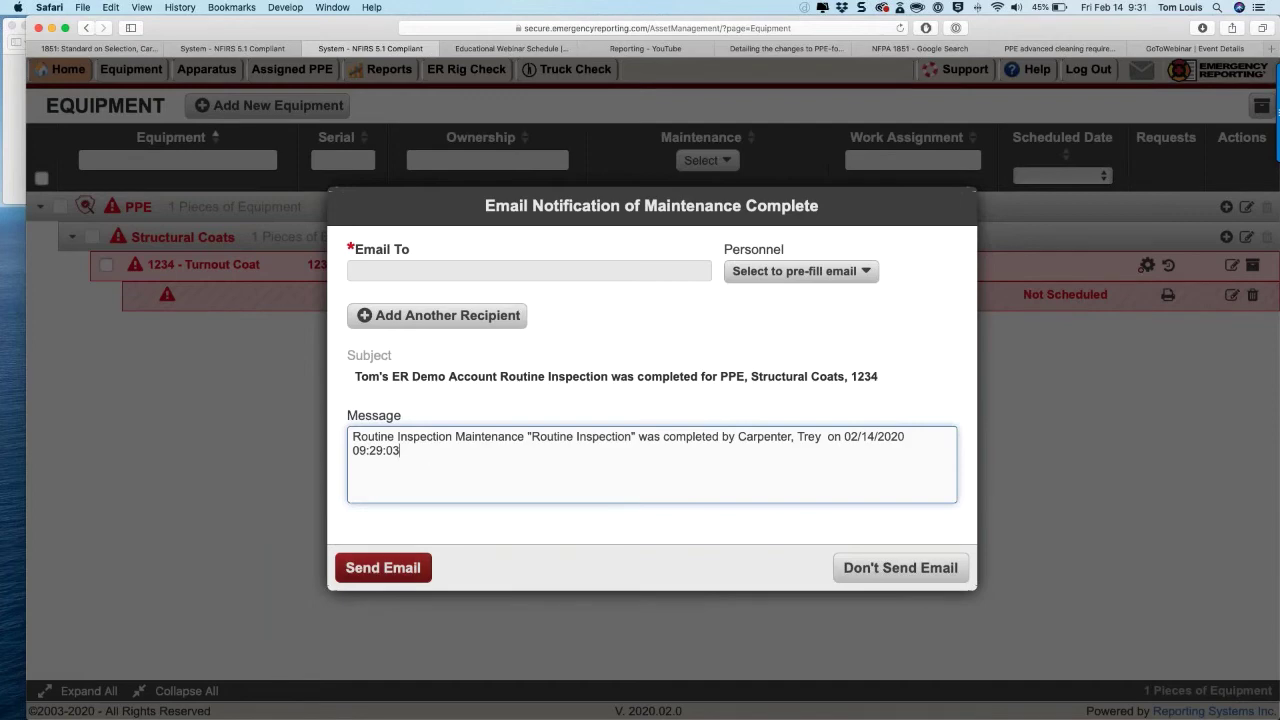
left_click(900, 568)
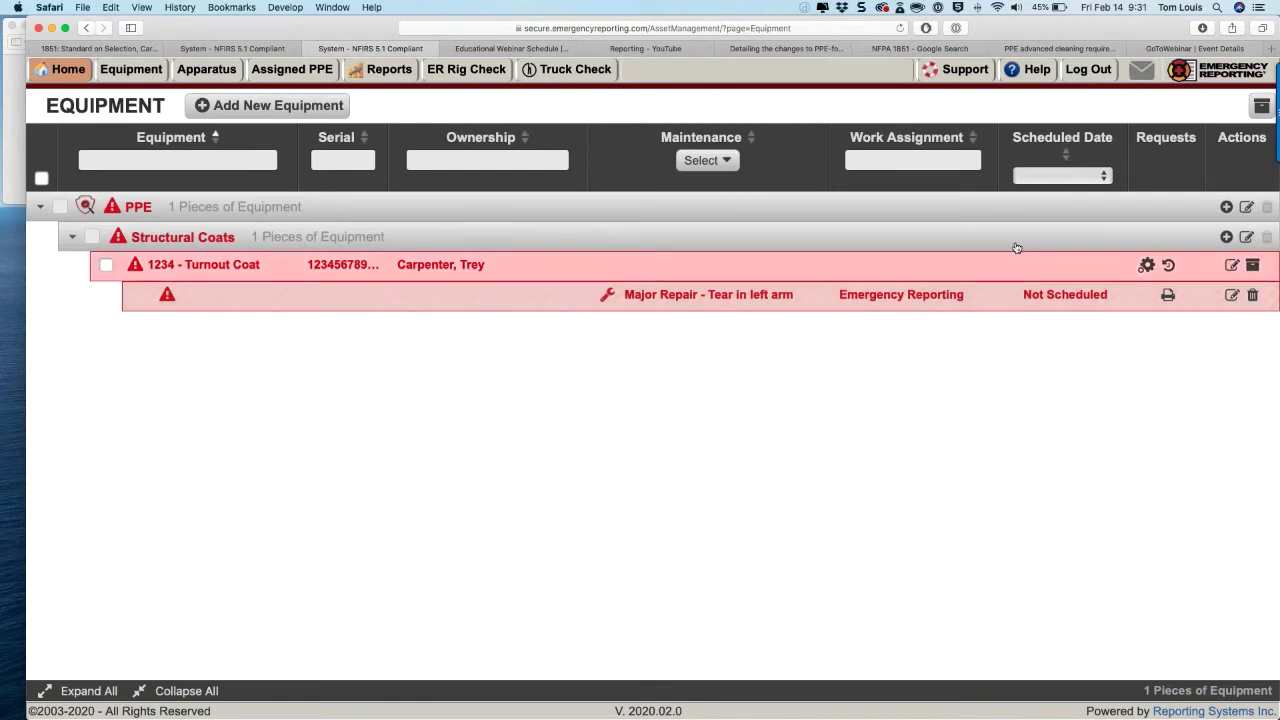
left_click(1169, 266)
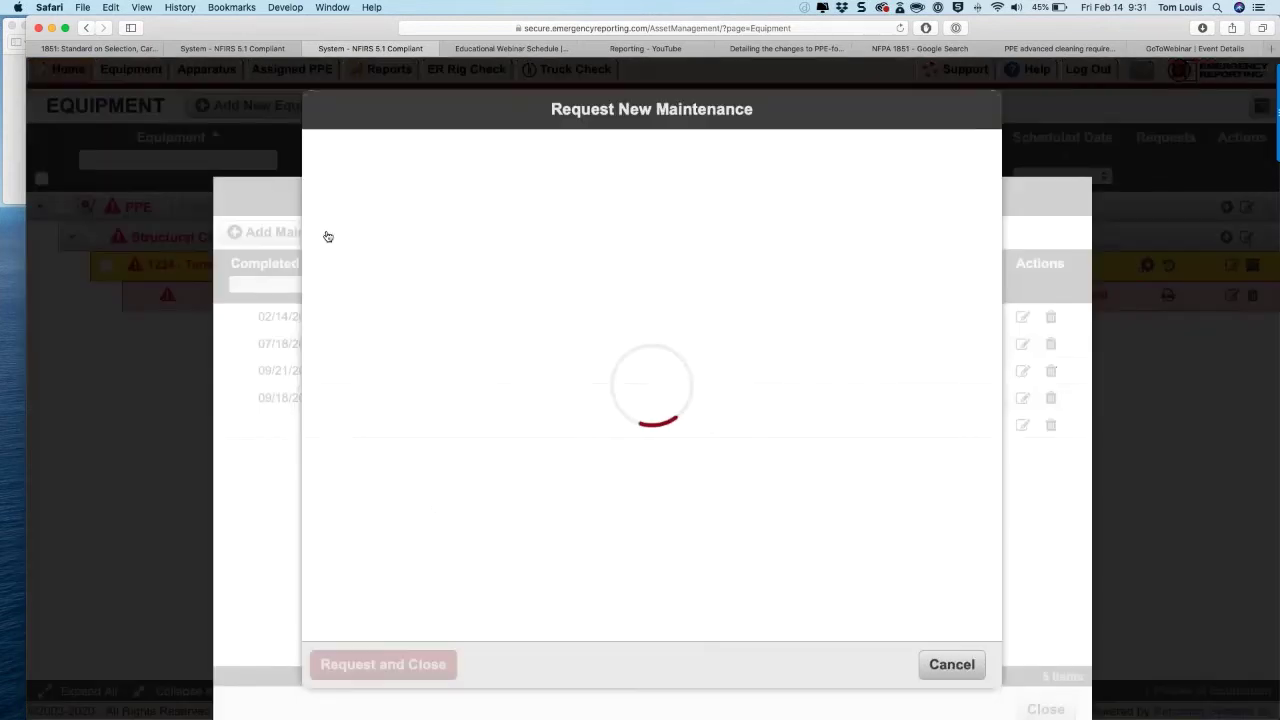
Step: Start a new completed maintenance record and pick 2018 in the request date picker
left_click(327, 236)
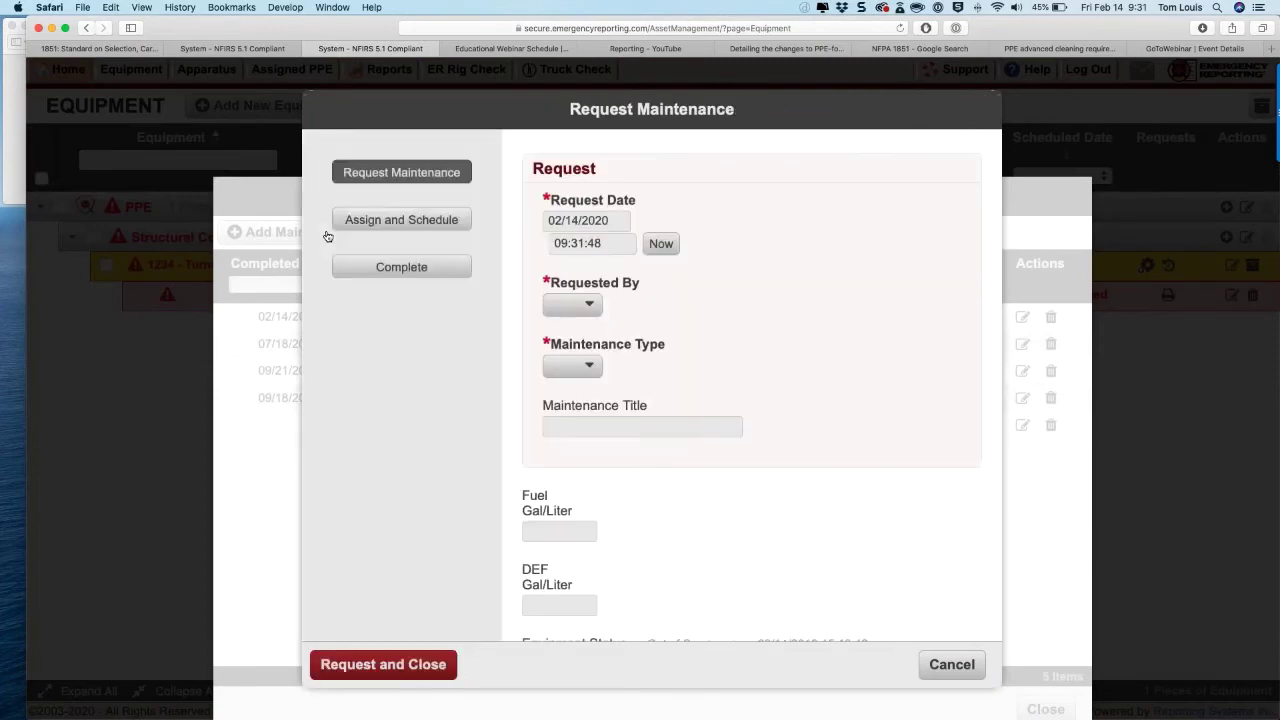
left_click(394, 272)
left_click(606, 339)
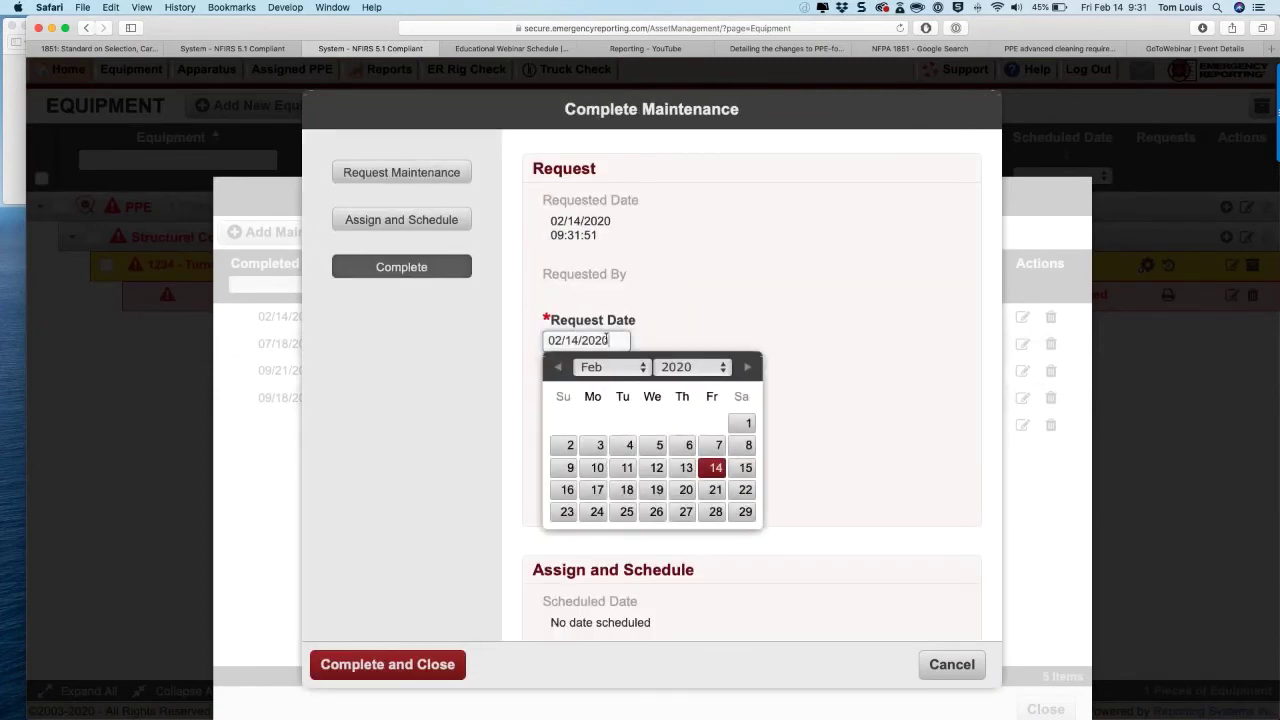
left_click(685, 367)
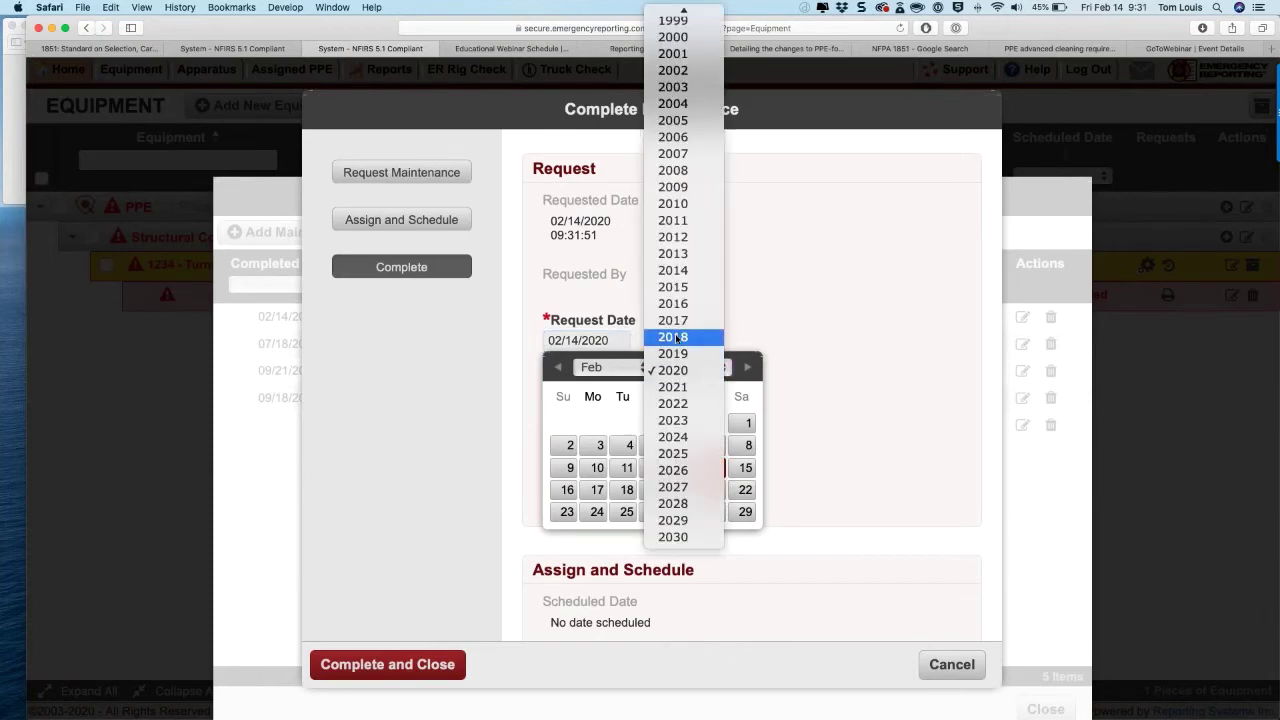
left_click(675, 337)
left_click(737, 323)
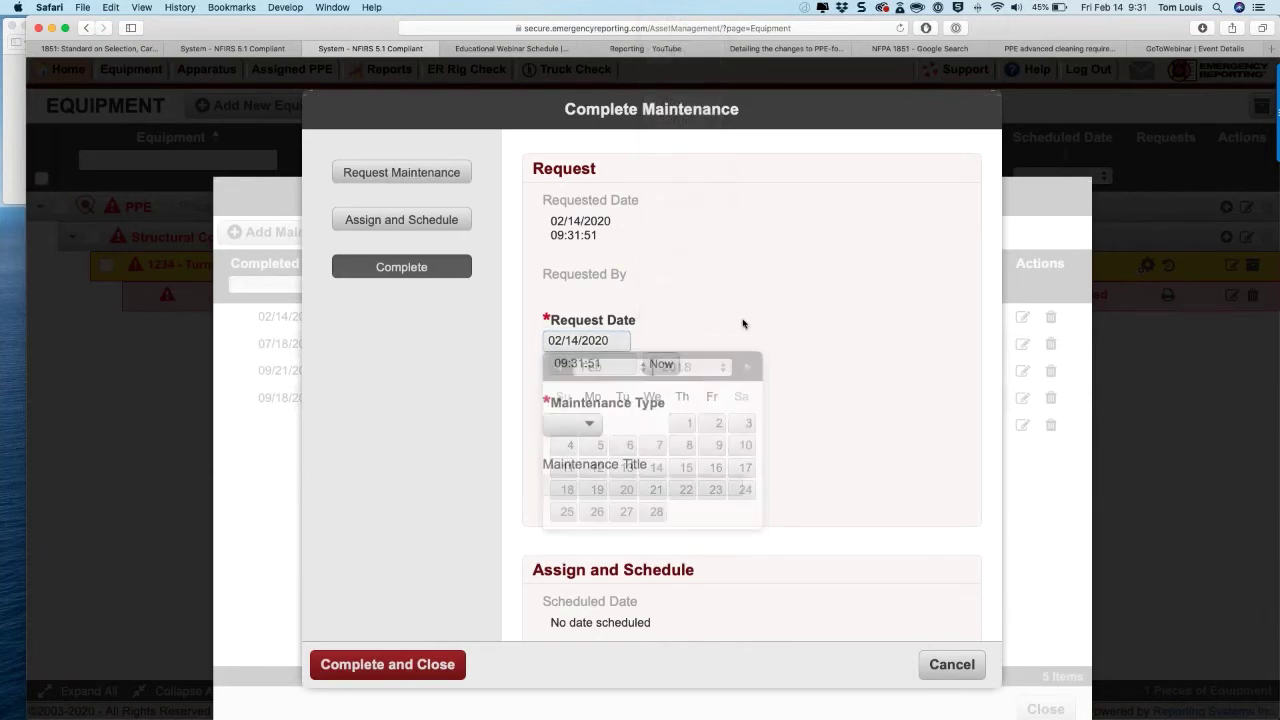
Step: Backdate the request to 02/01/2018 at 09:32:00
left_click(616, 343)
left_click(683, 367)
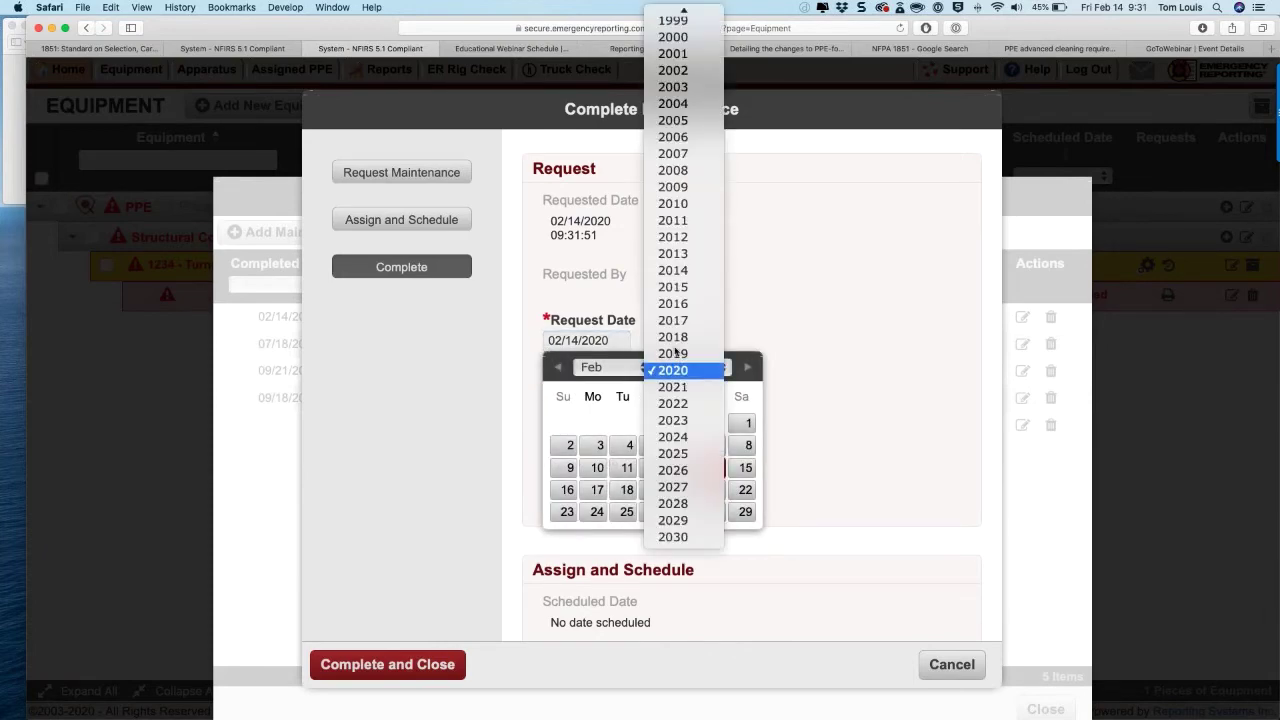
left_click(680, 337)
left_click(684, 424)
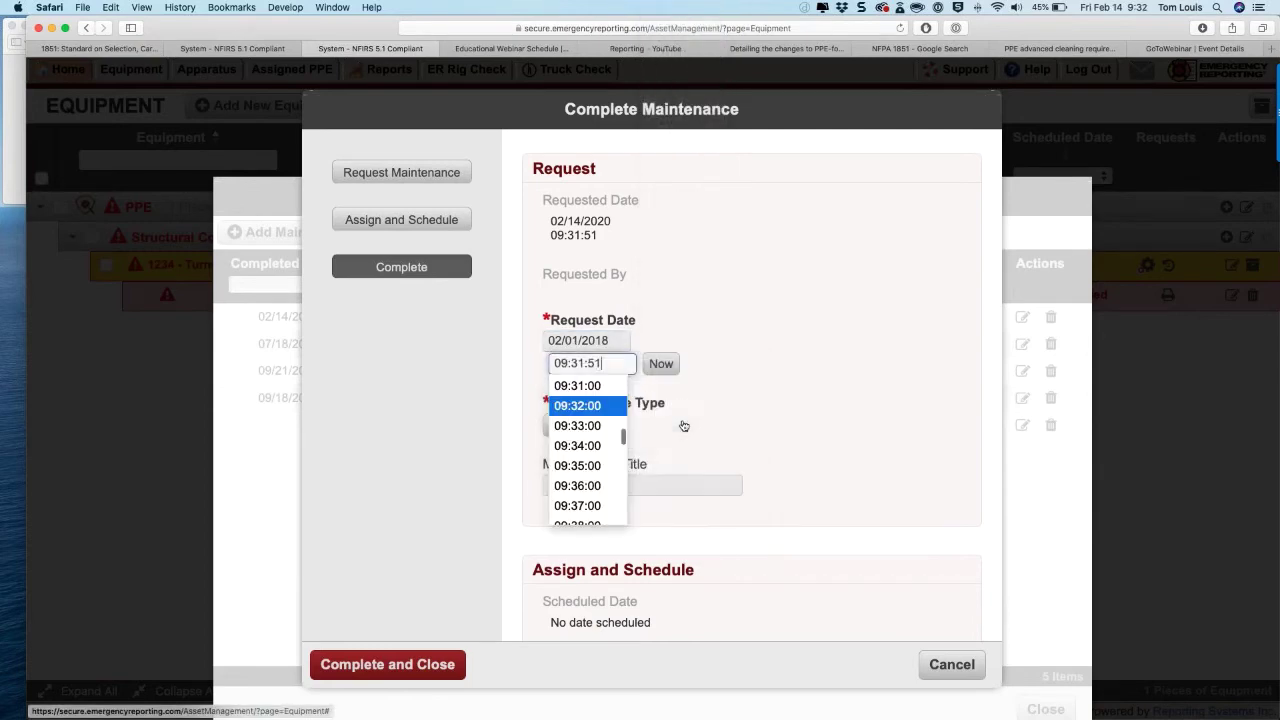
left_click(777, 403)
scroll(777, 403, "down", 3)
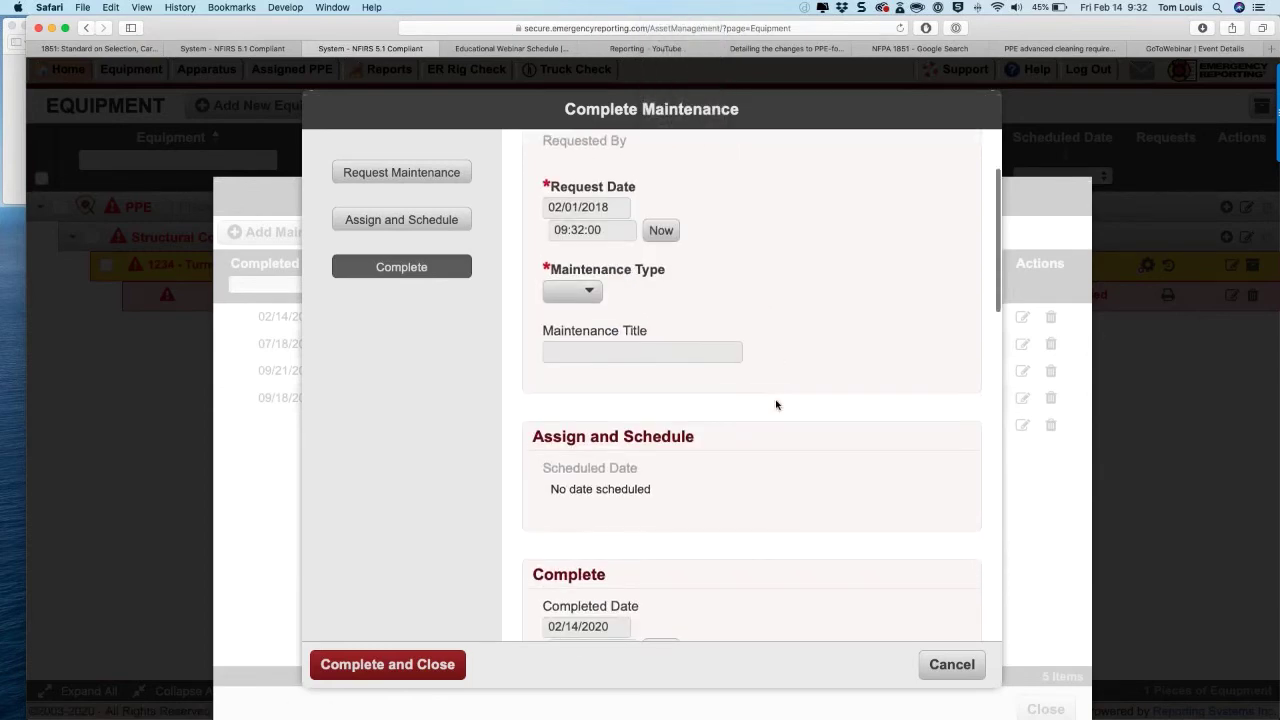
left_click(572, 246)
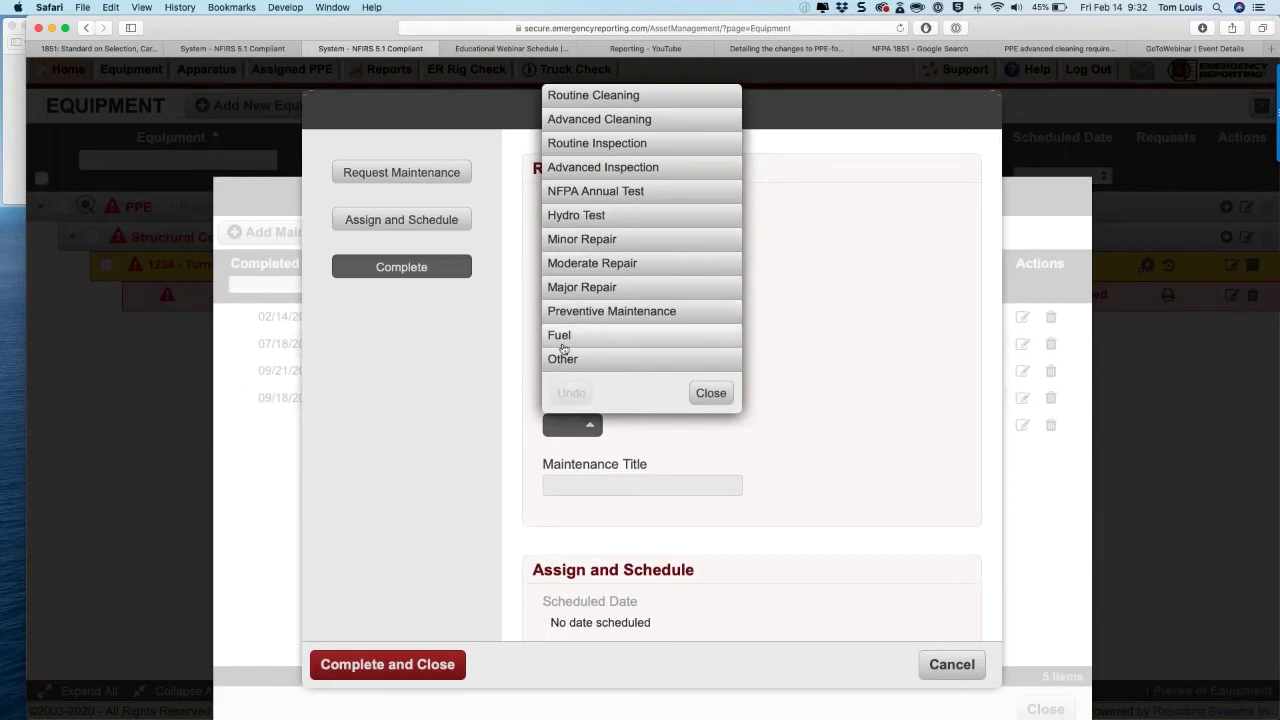
Step: Complete an Other maintenance titled 'New Turnout Coat', close the history, and skip the email
left_click(562, 359)
left_click(572, 485)
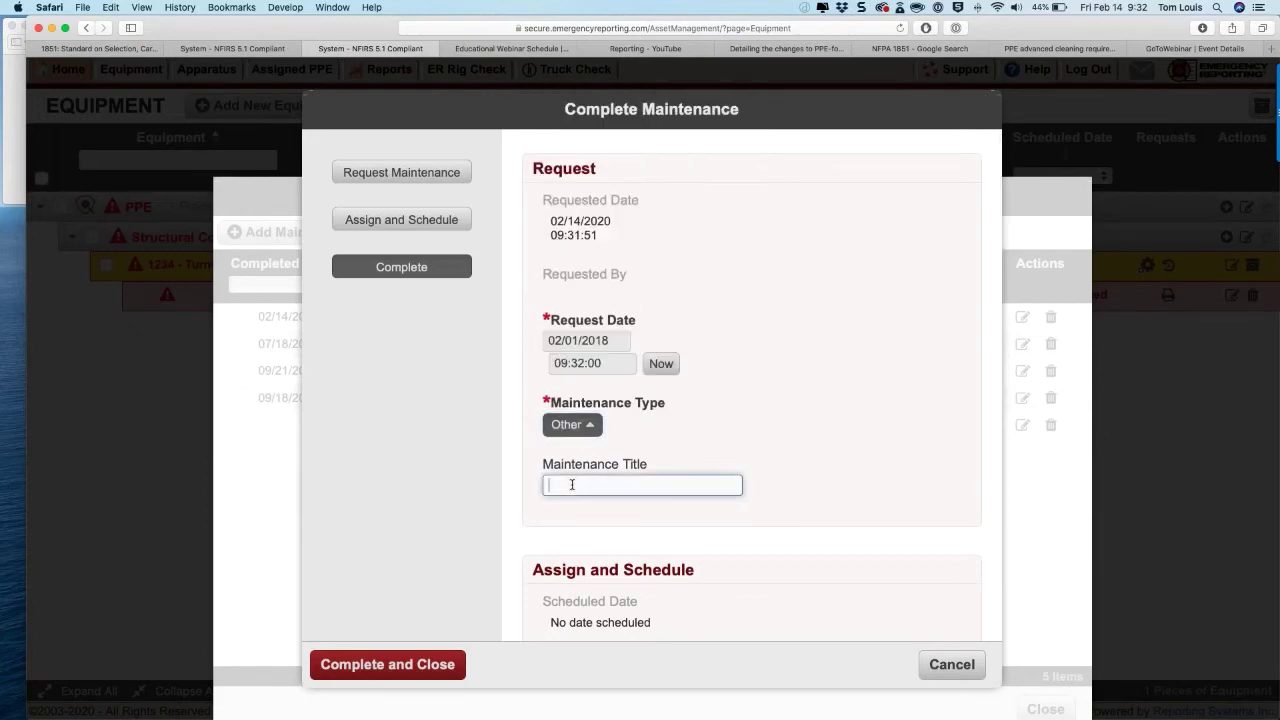
type("New Turnout Coat")
scroll(572, 484, "down", 10)
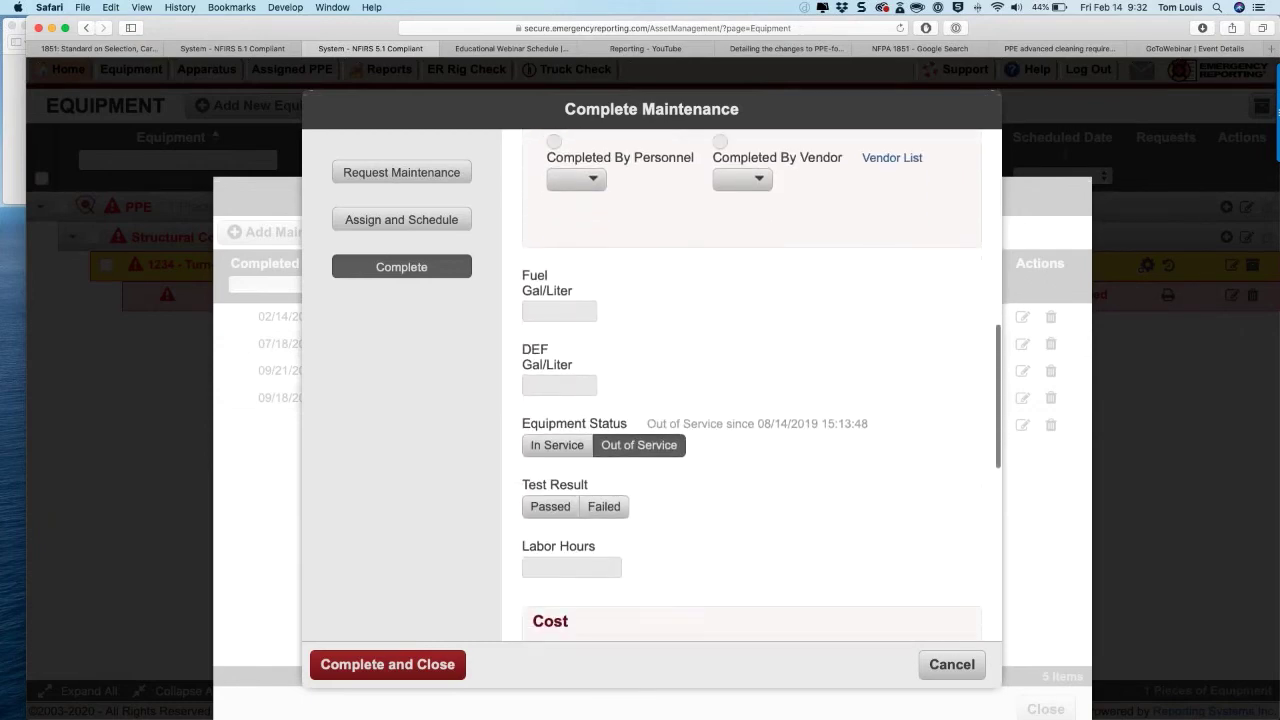
scroll(752, 385, "down", 4)
scroll(581, 586, "down", 10)
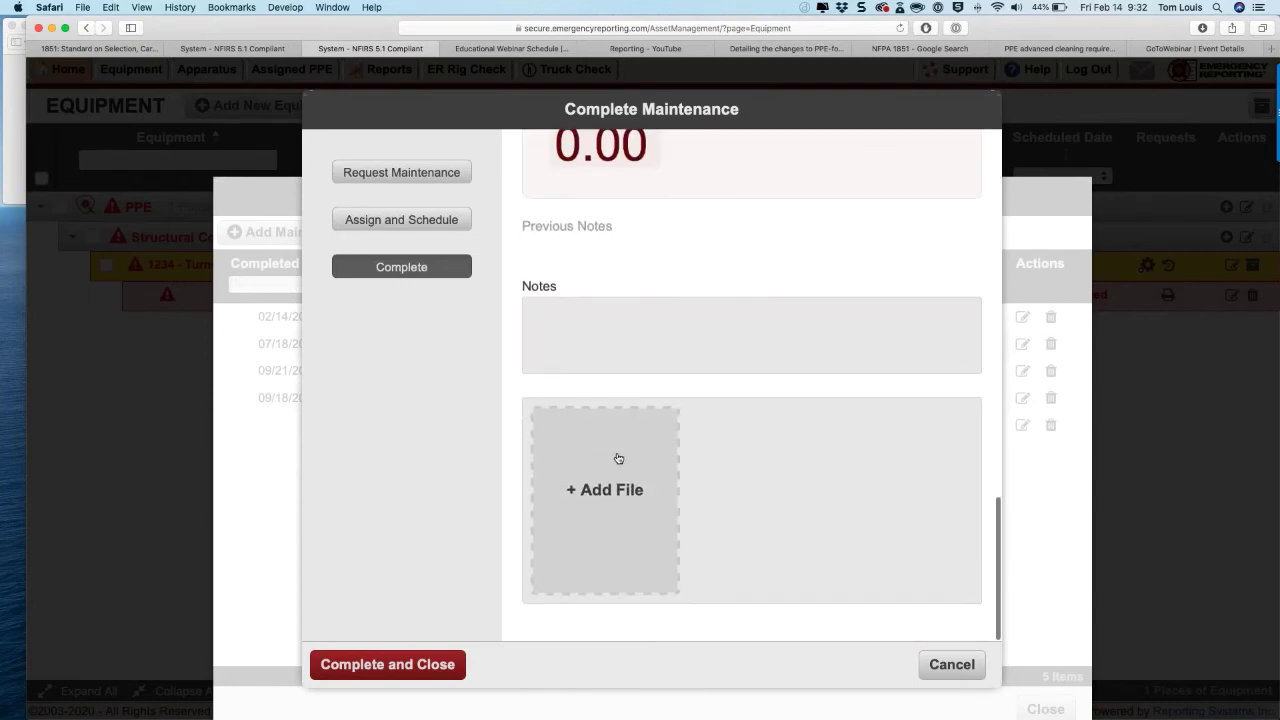
left_click(432, 664)
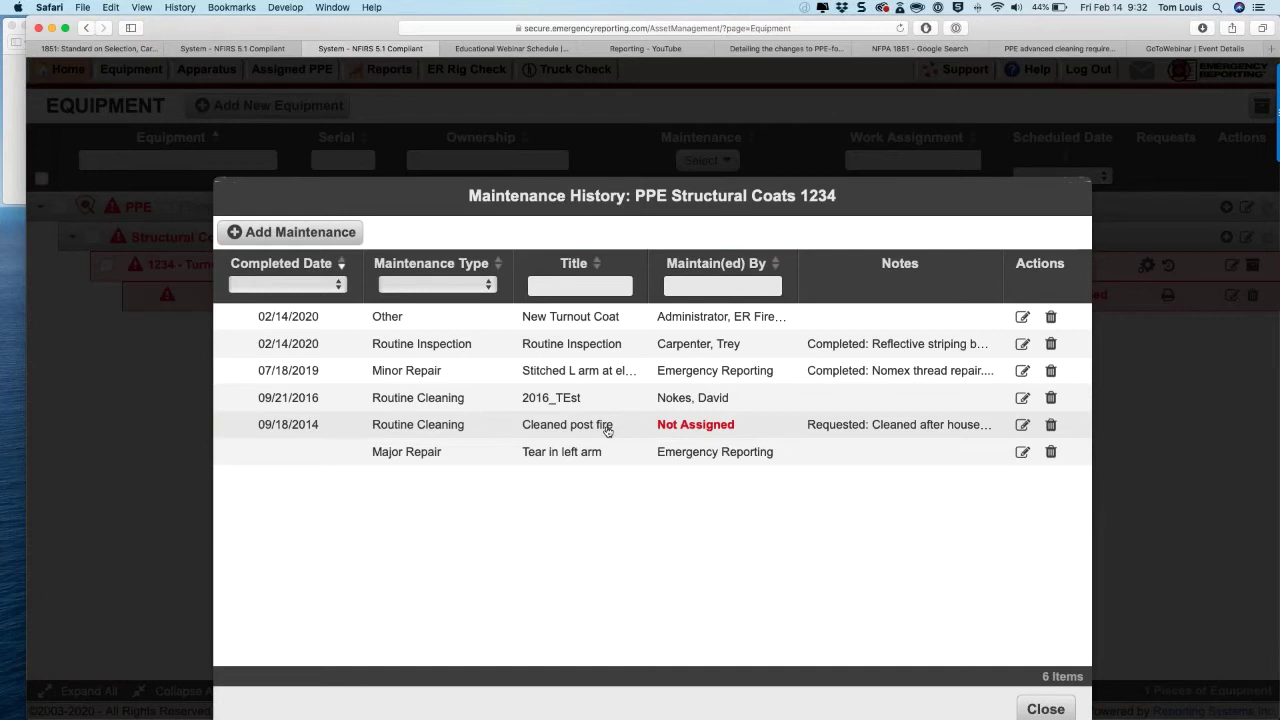
left_click(1035, 709)
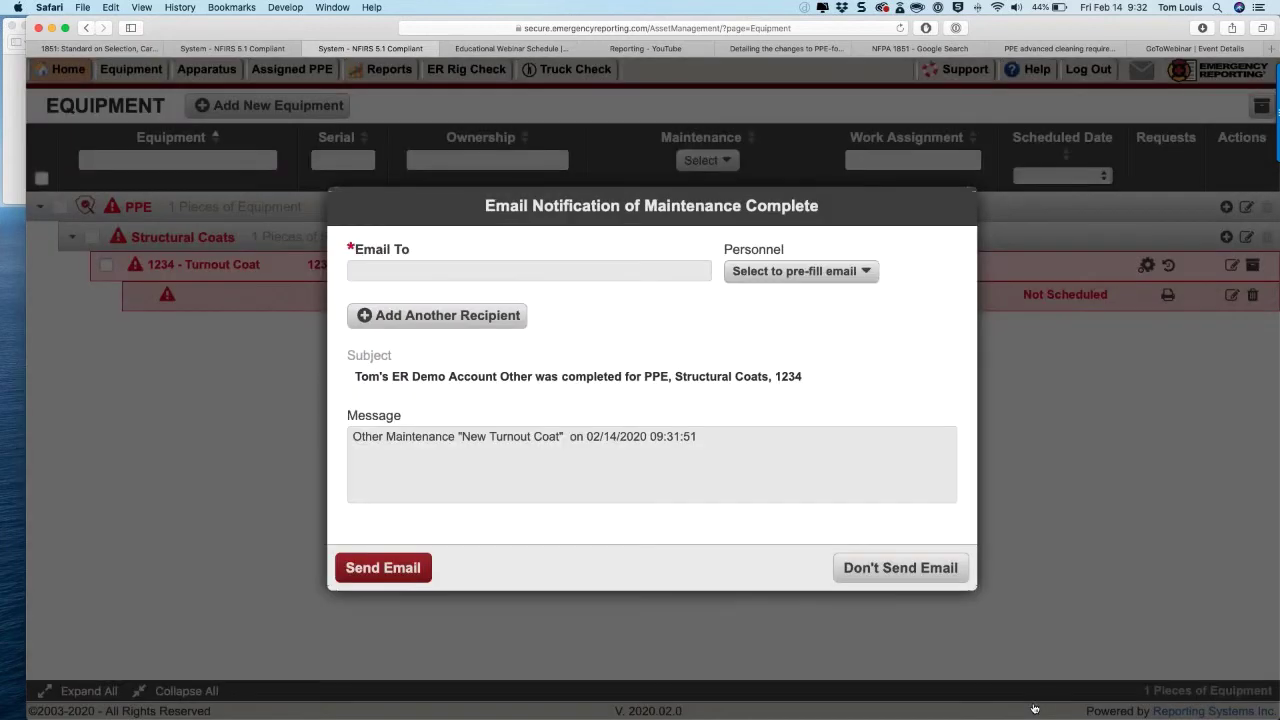
left_click(912, 567)
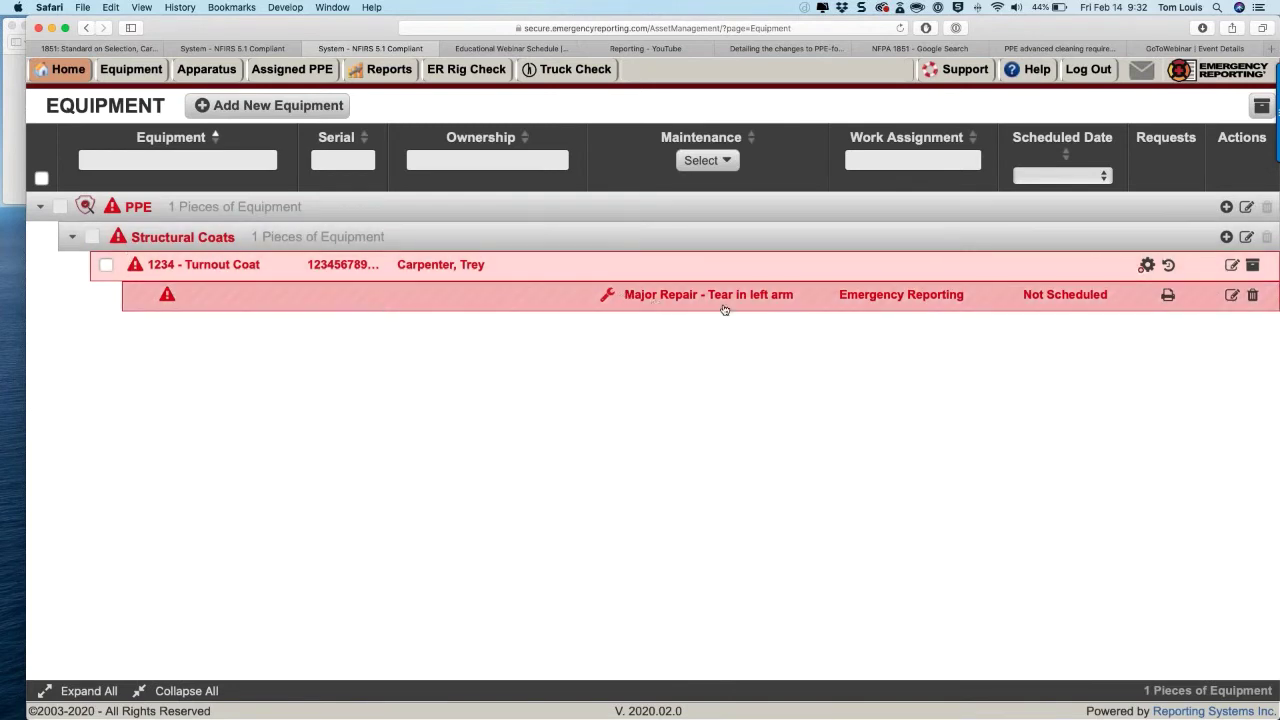
Step: Complete the Major Repair request with the coat In Service and a Passed test result
left_click(1230, 296)
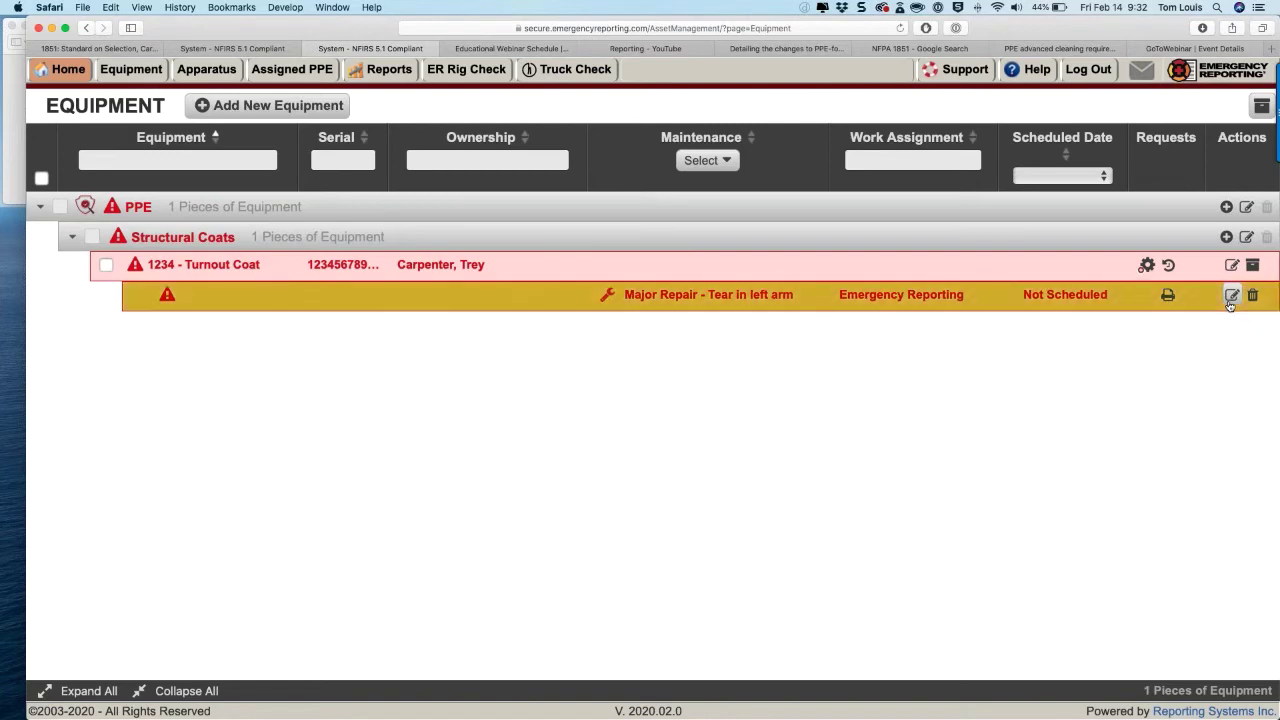
left_click(1231, 297)
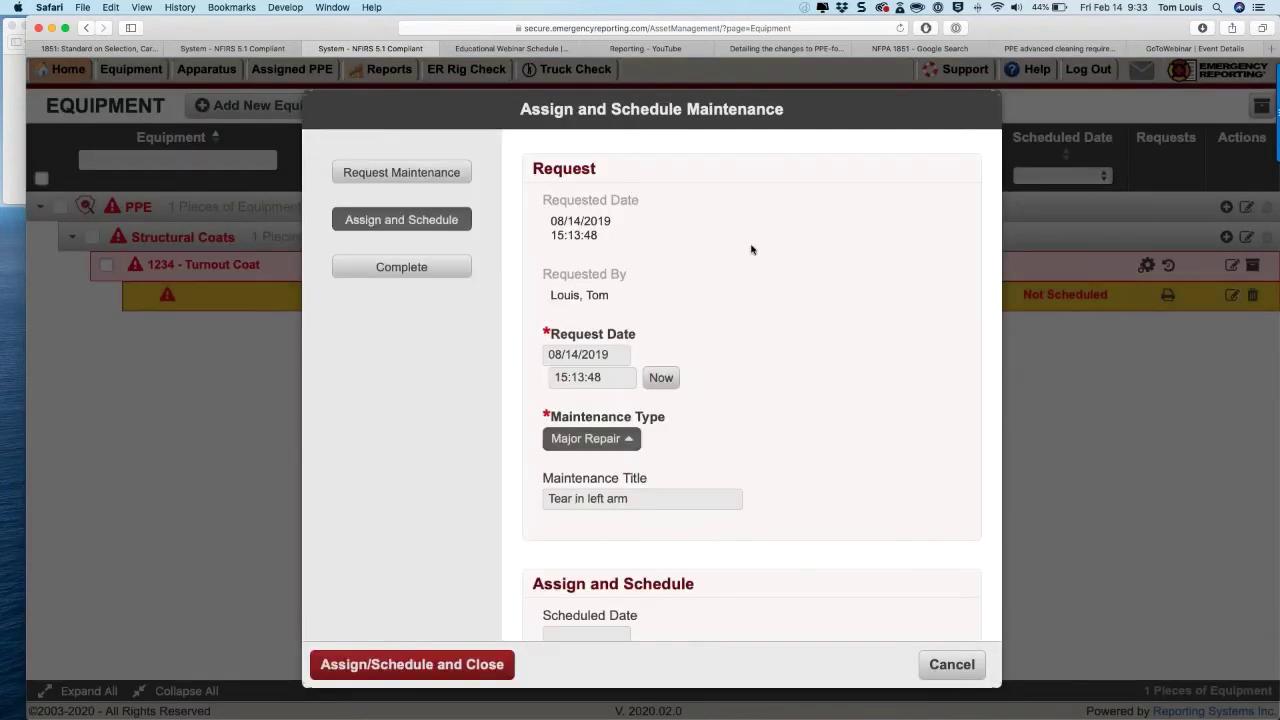
left_click(409, 270)
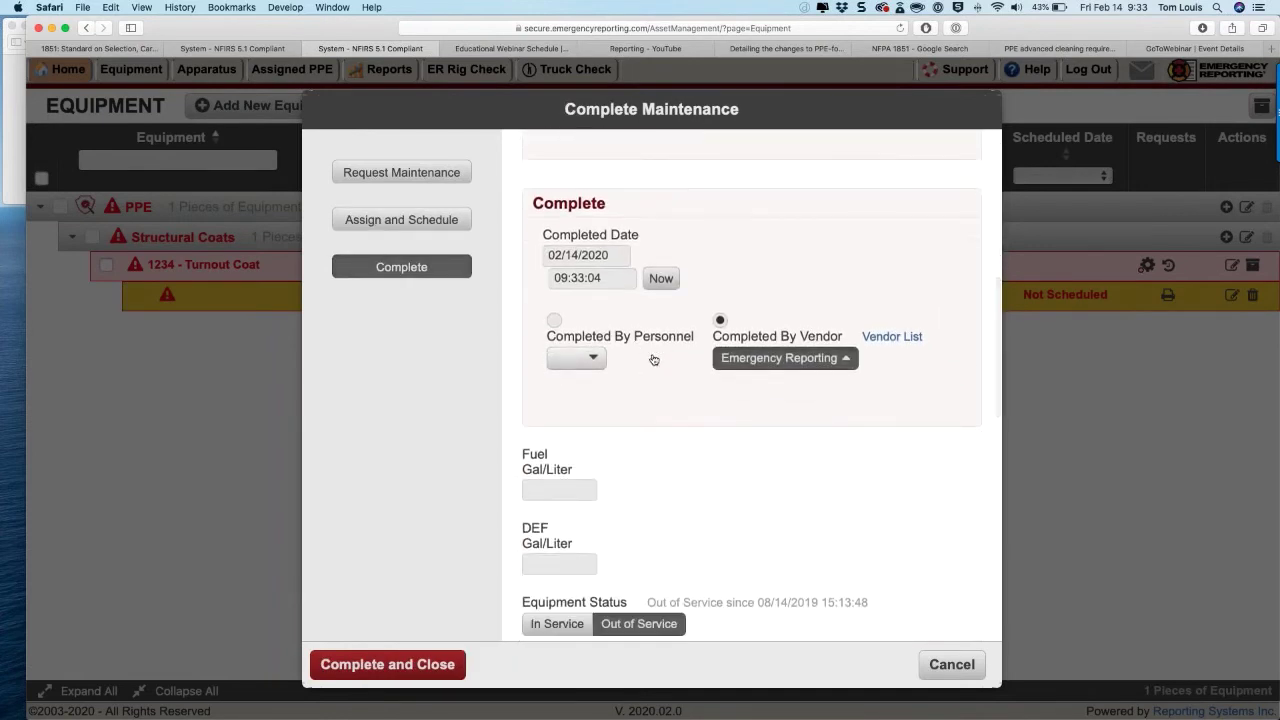
scroll(657, 362, "down", 5)
left_click(546, 215)
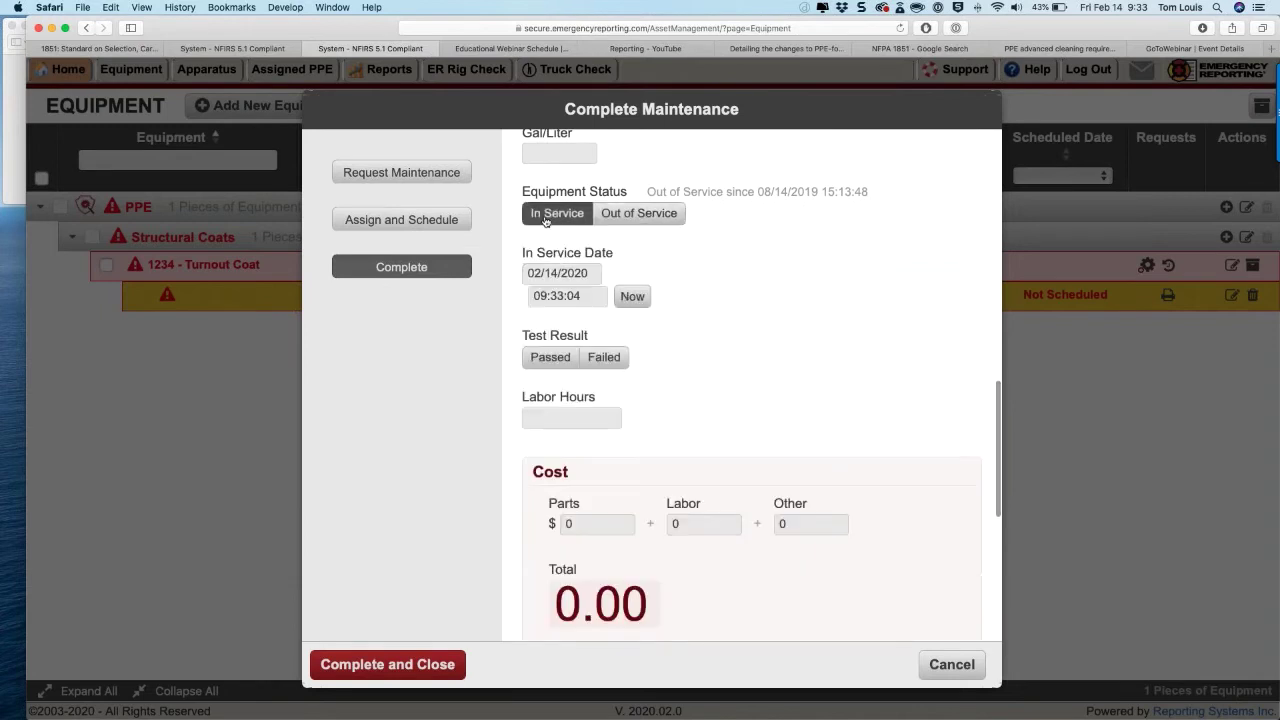
left_click(553, 359)
Step: Enter parts cost 100 and labor 50, save the completion, and skip the email
scroll(555, 363, "down", 5)
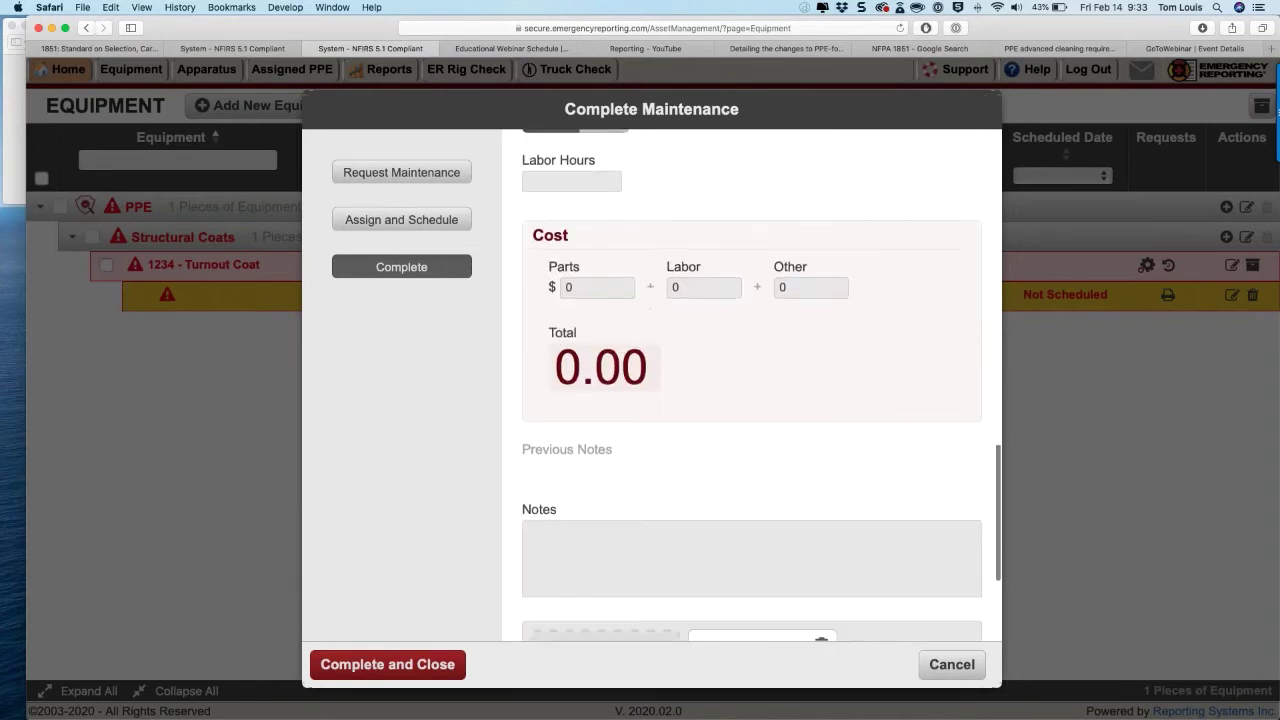
left_click(570, 286)
type("100")
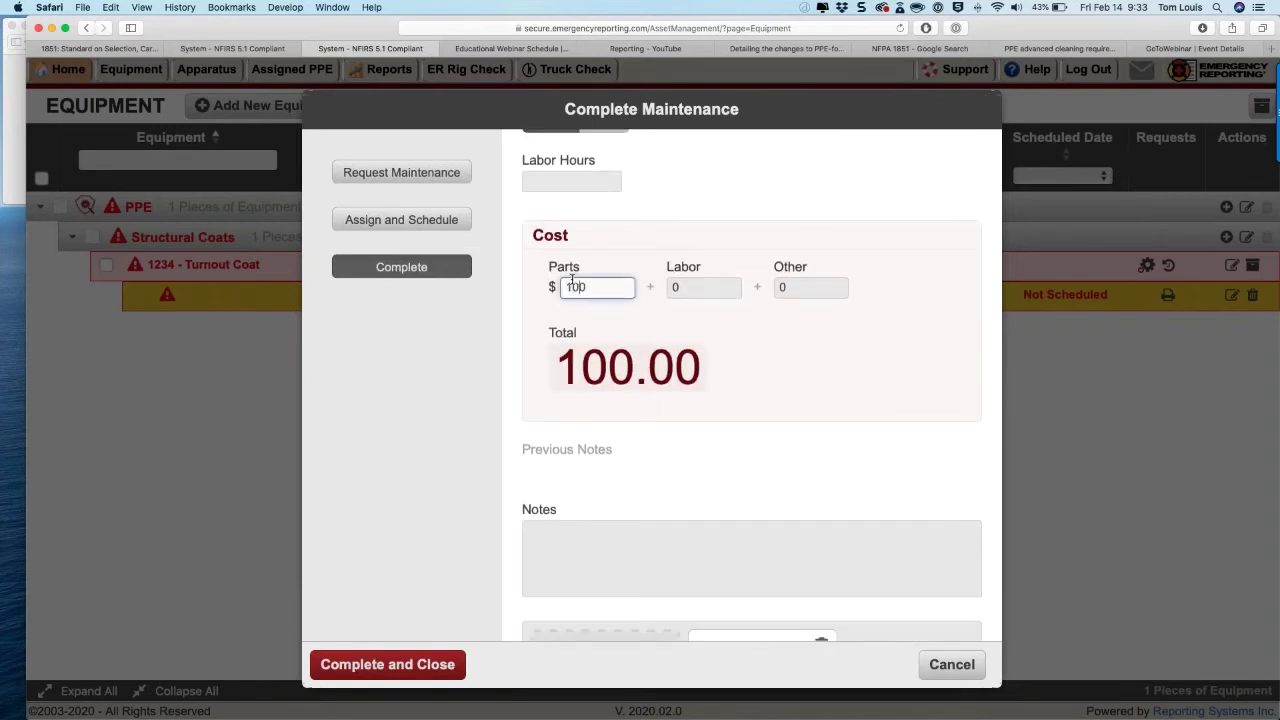
left_click(680, 285)
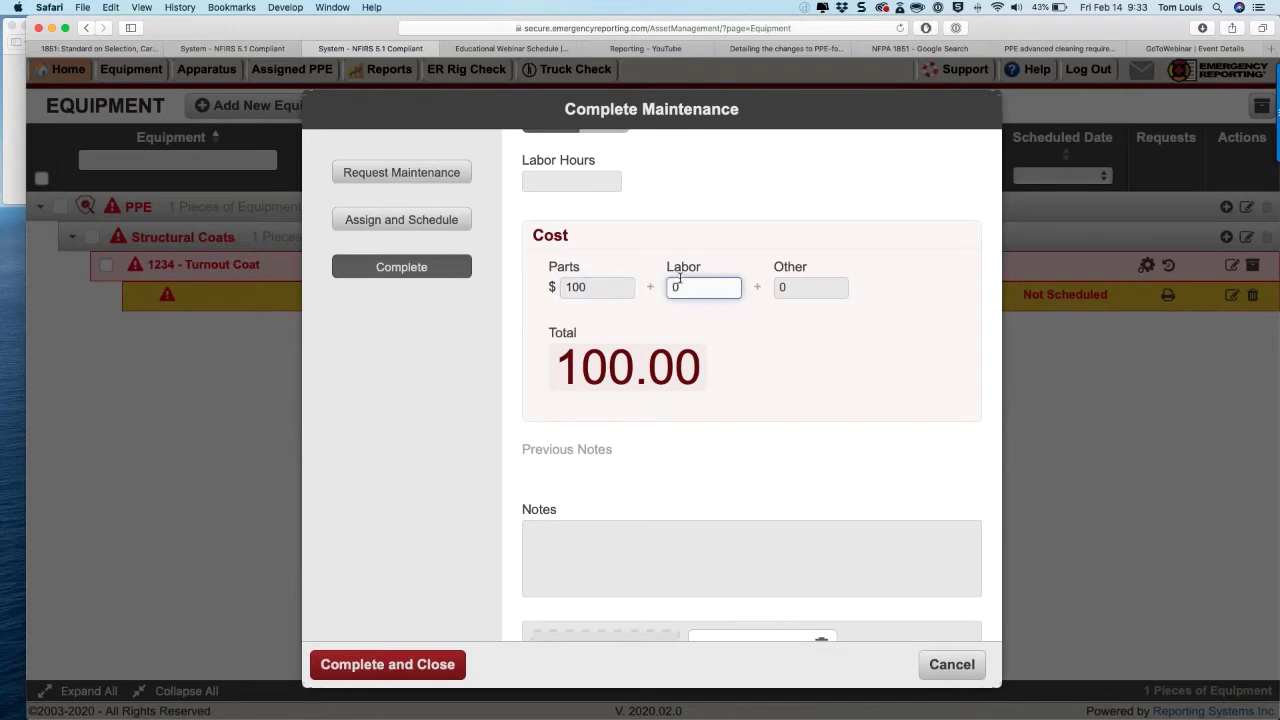
type("30")
key("BackSpace")
key("BackSpace")
key("BackSpace")
type("50")
scroll(680, 280, "down", 5)
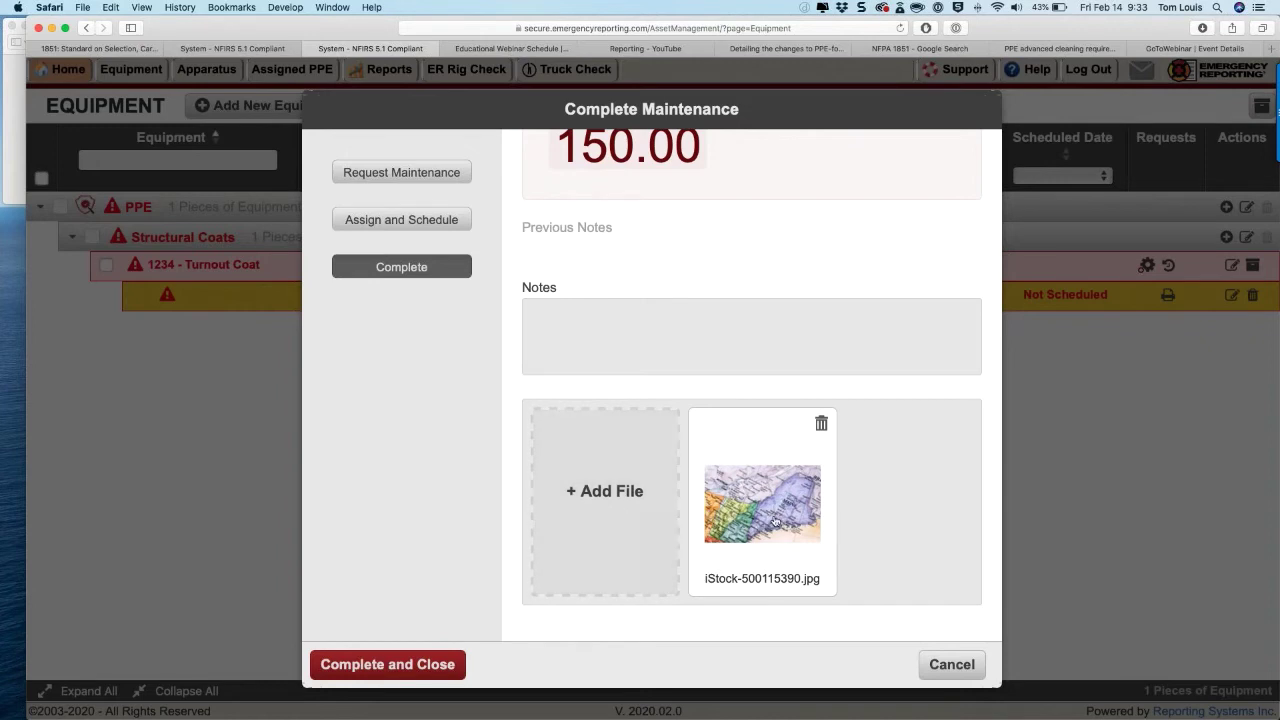
left_click(390, 664)
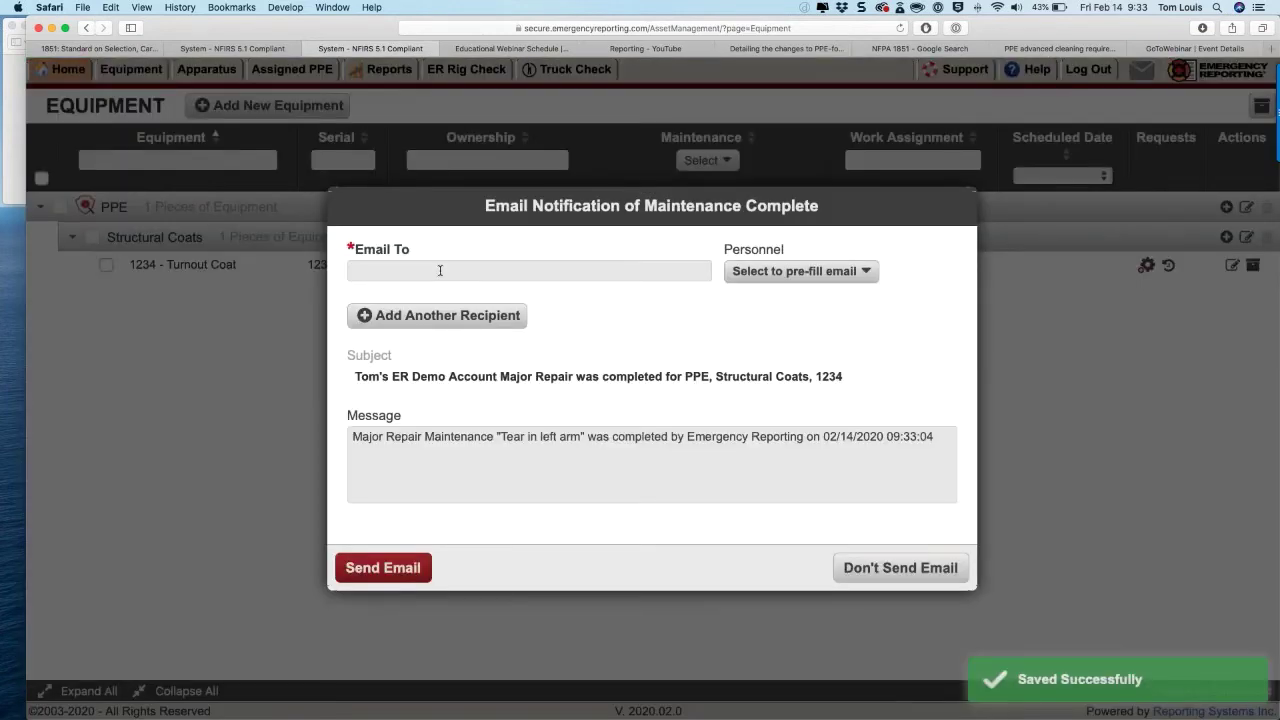
left_click(845, 570)
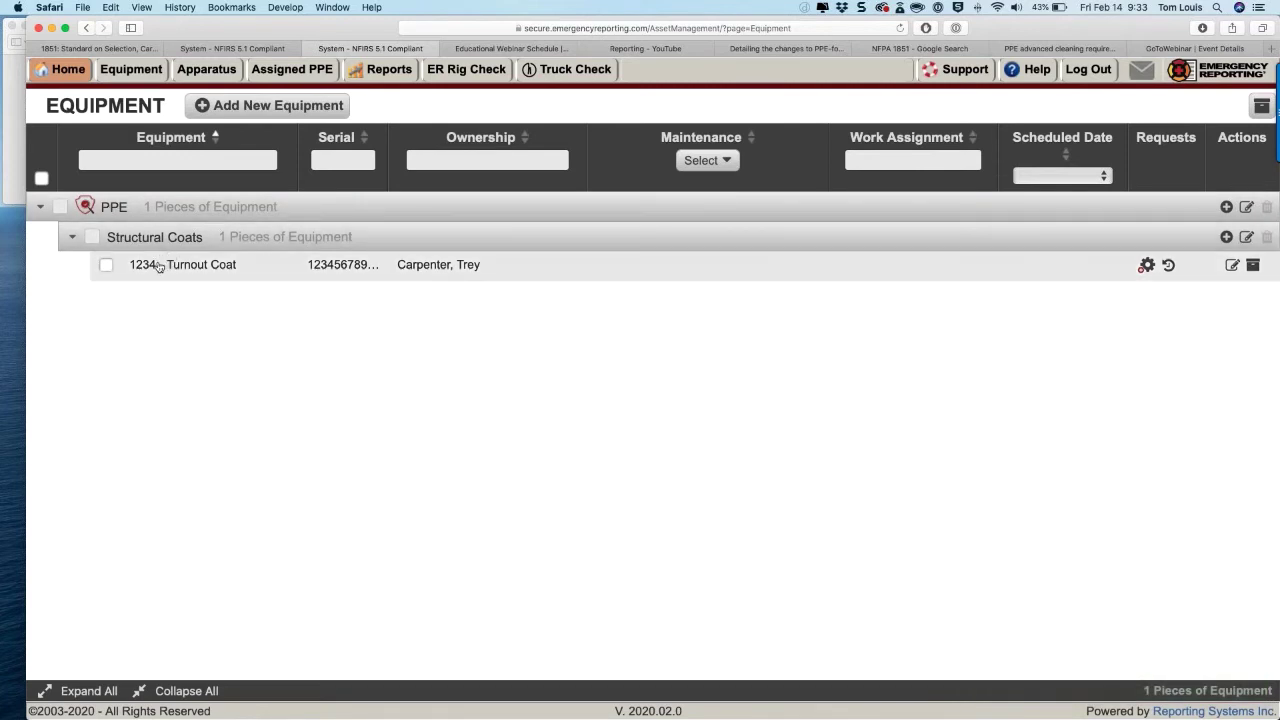
left_click(1168, 265)
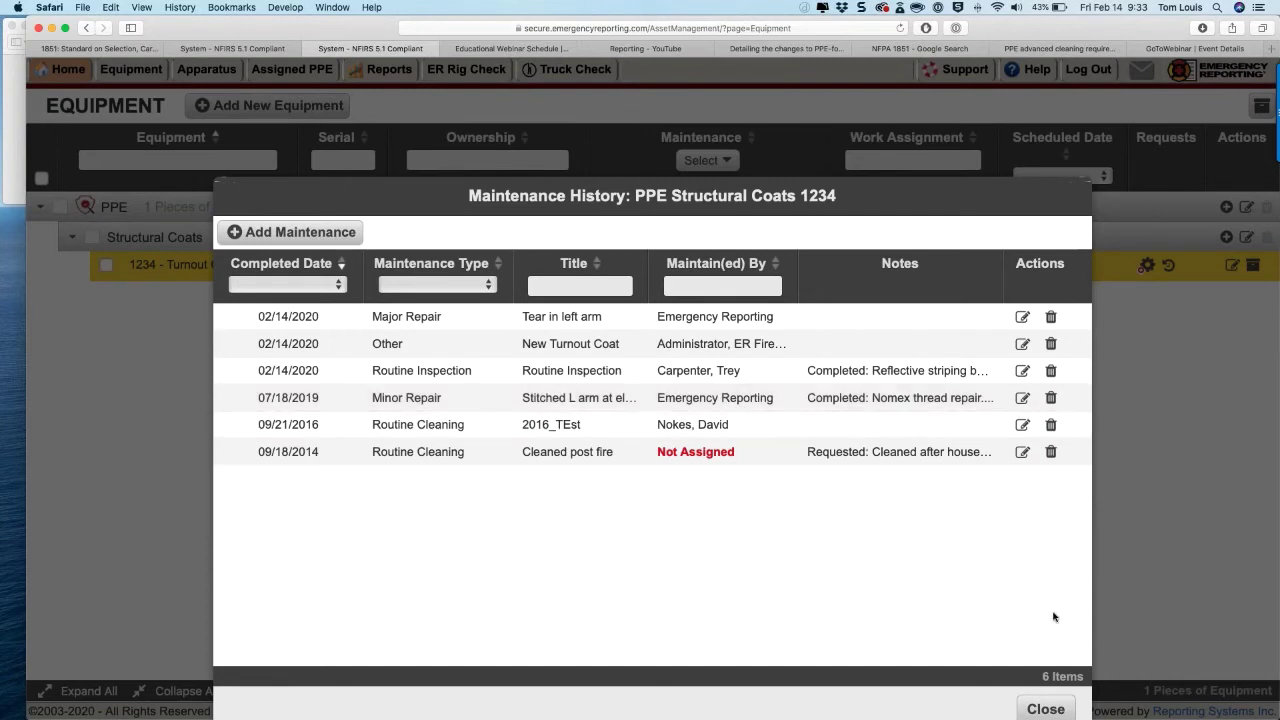
left_click(1045, 709)
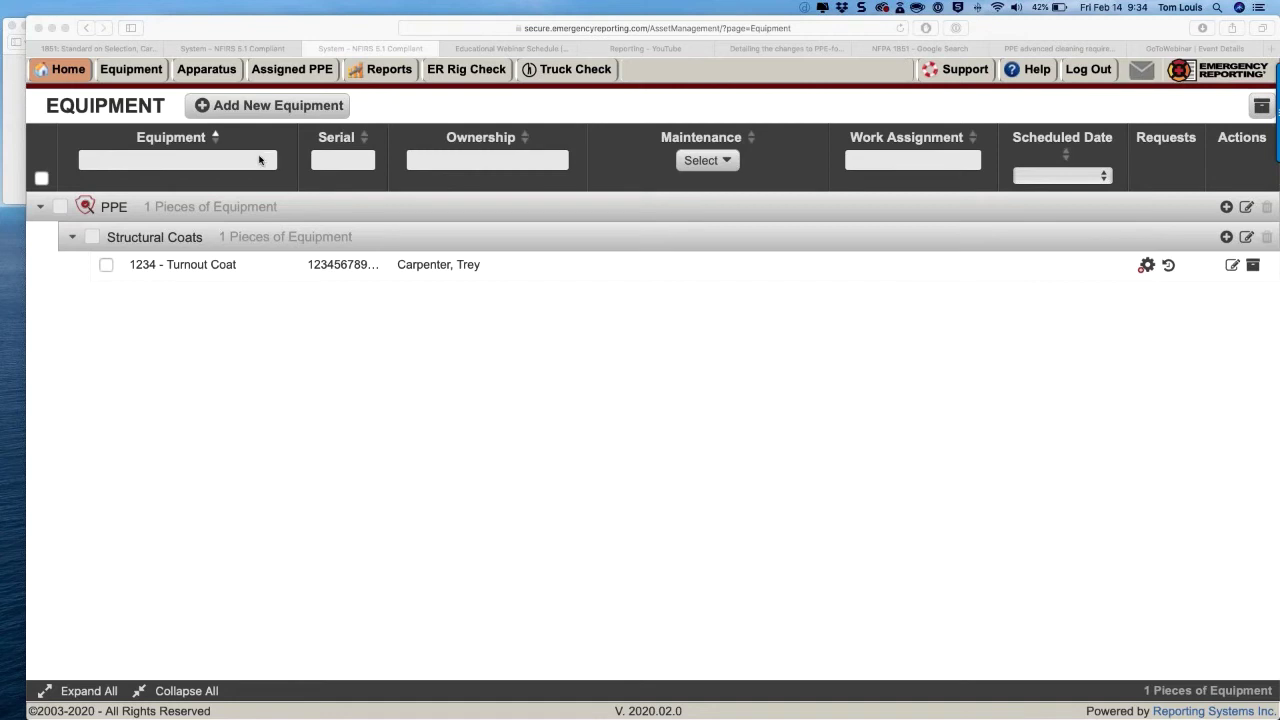
Step: Reload the list of all 187 pieces and expand PPE to show its structural gear subcategories
left_click(899, 28)
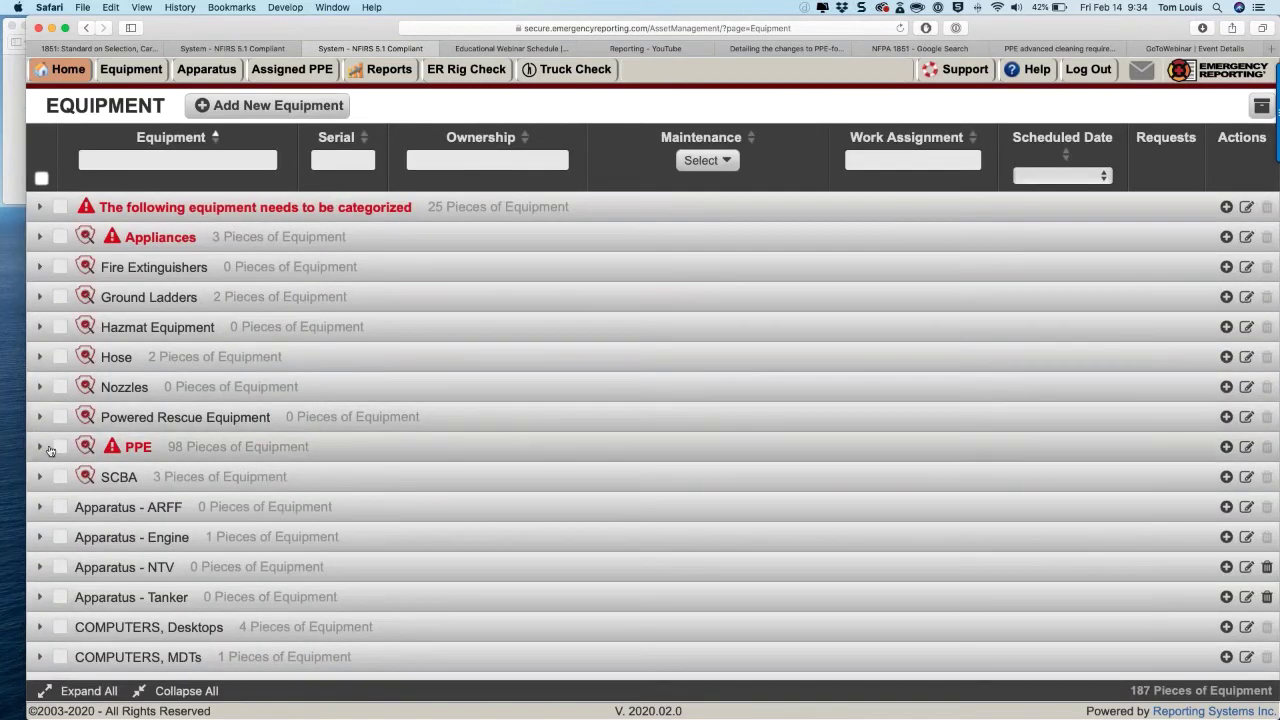
left_click(48, 448)
scroll(78, 500, "down", 3)
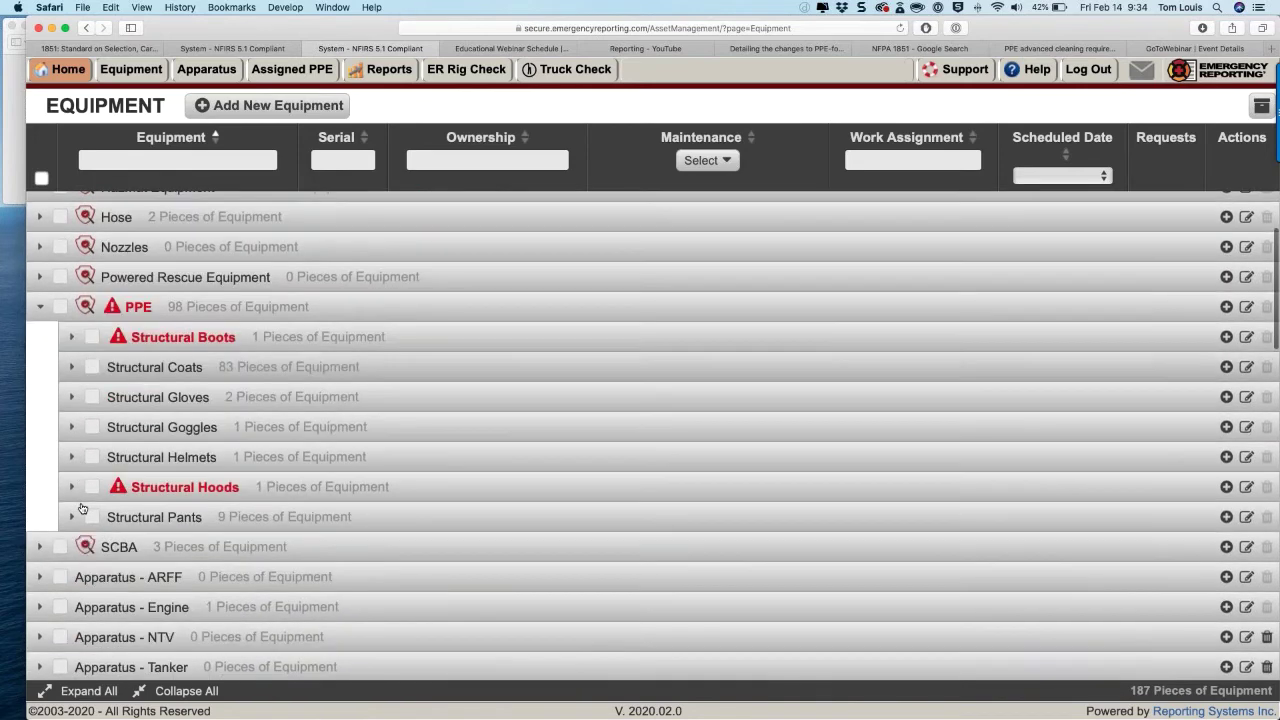
scroll(82, 509, "down", 1)
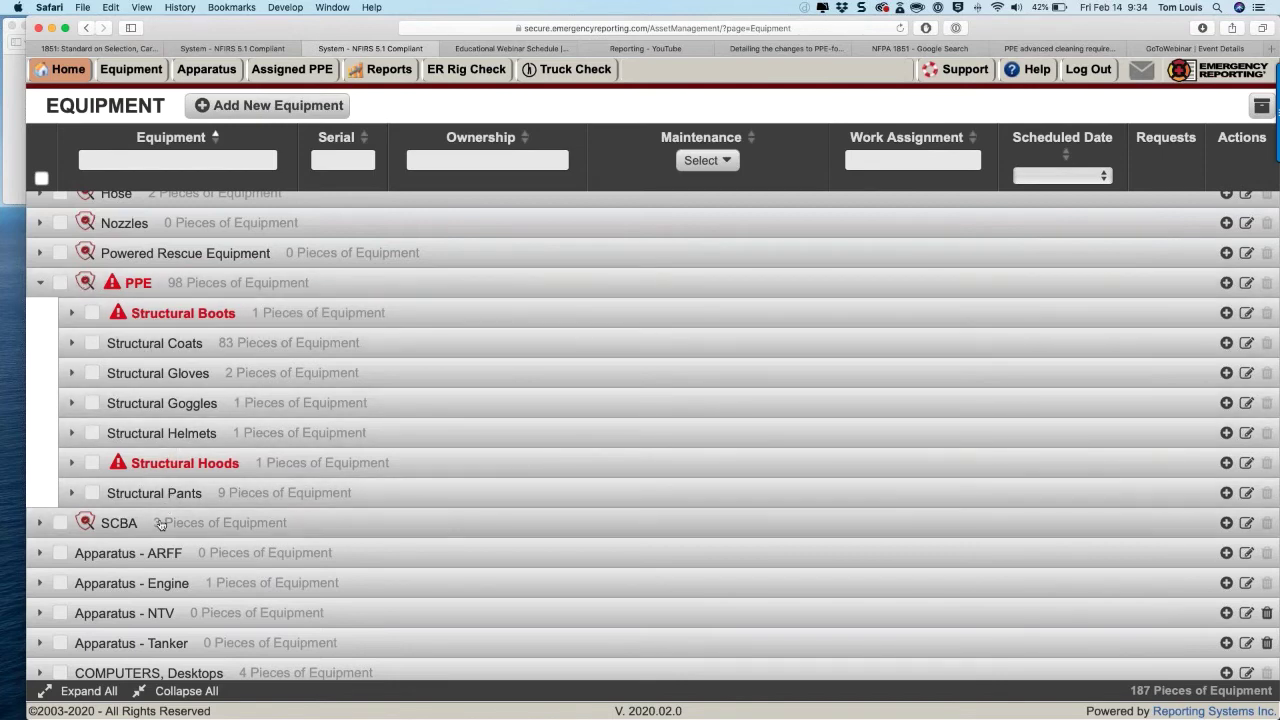
scroll(165, 515, "down", 3)
scroll(160, 525, "up", 5)
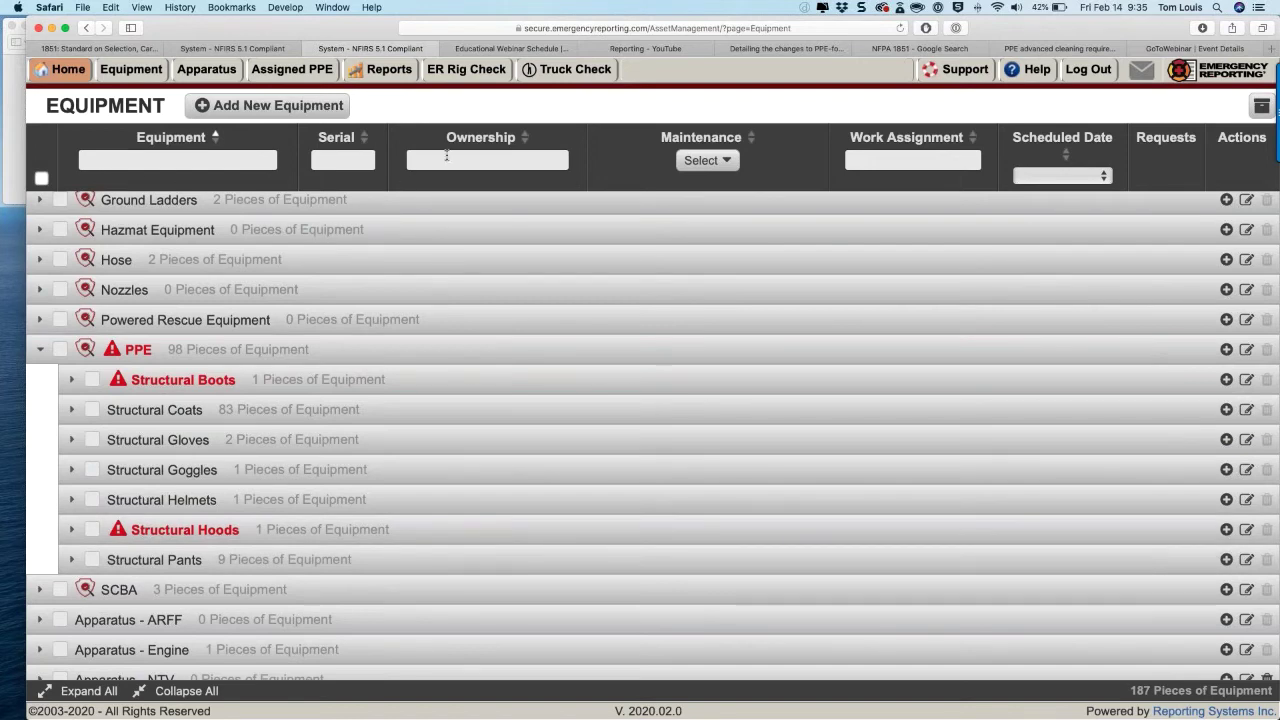
Step: Enter an owner's name in the Ownership filter, then erase it to clear the filter
left_click(447, 155)
type("trey")
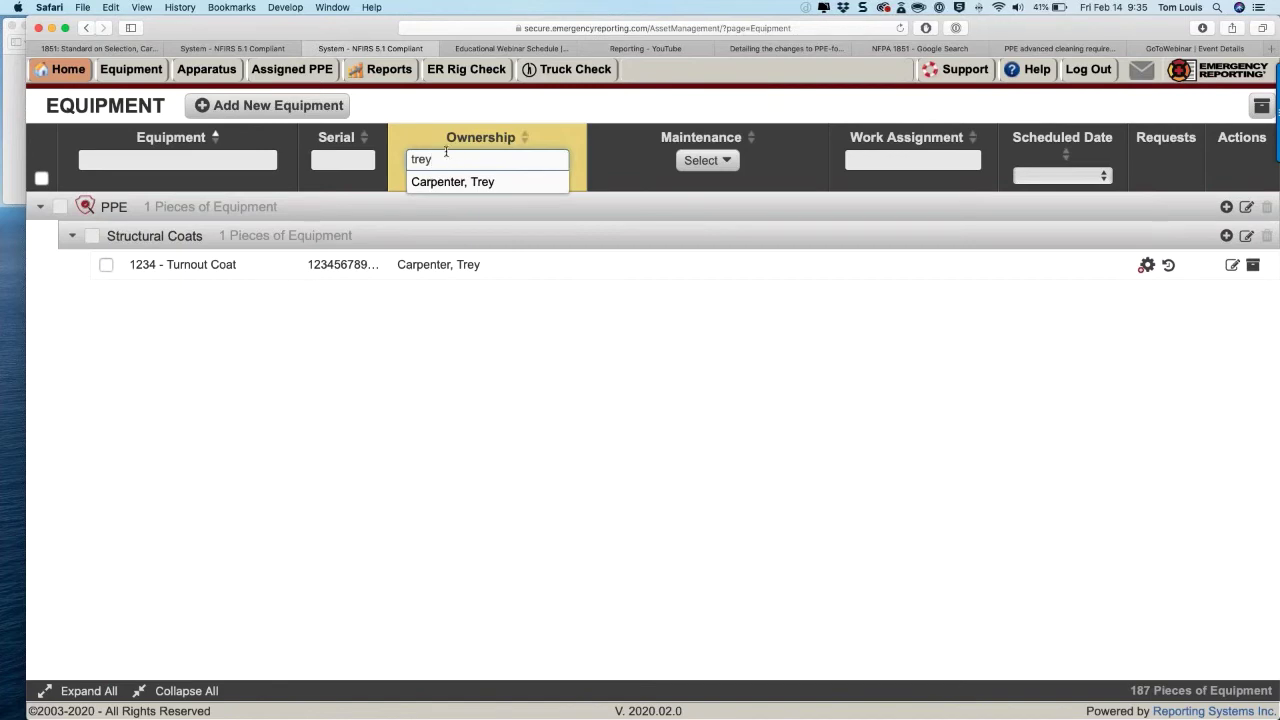
key("BackSpace")
key("BackSpace")
key("BackSpace")
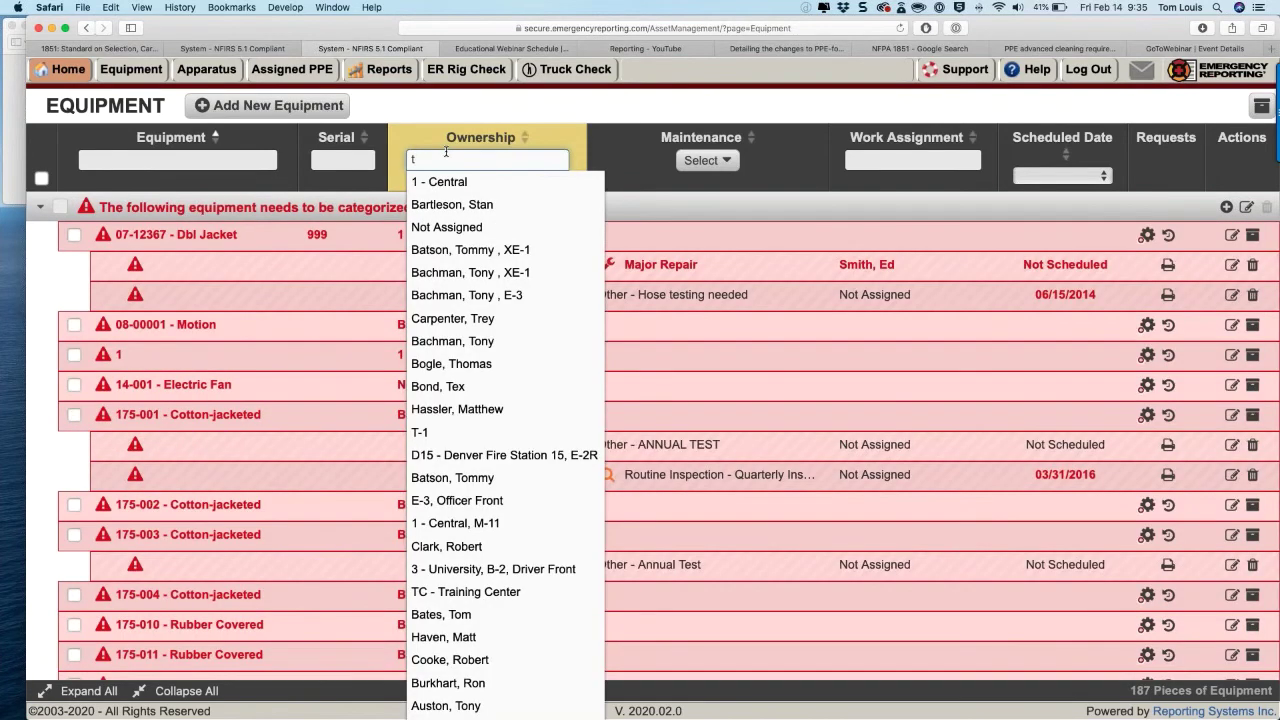
key("BackSpace")
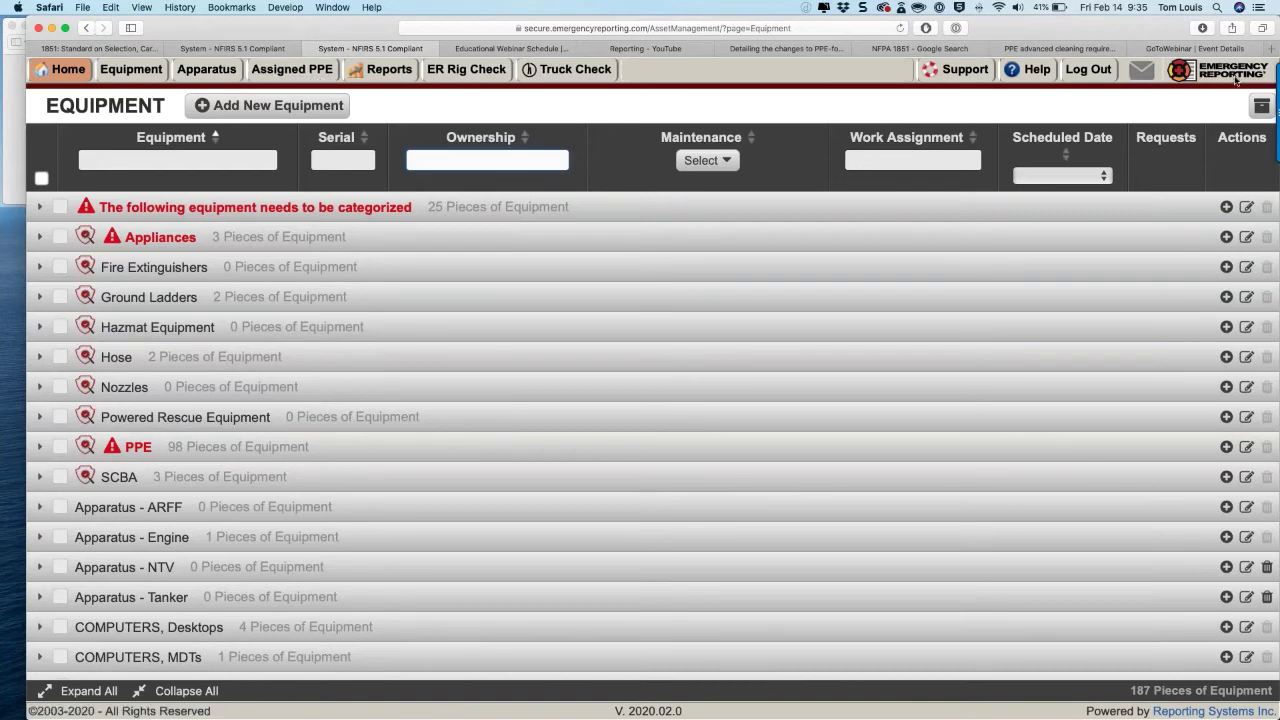
Step: Open the ER ULTRA favorite in a new tab, dismiss the warning, and autofill the Ultra SS login
left_click(1272, 48)
left_click(614, 134)
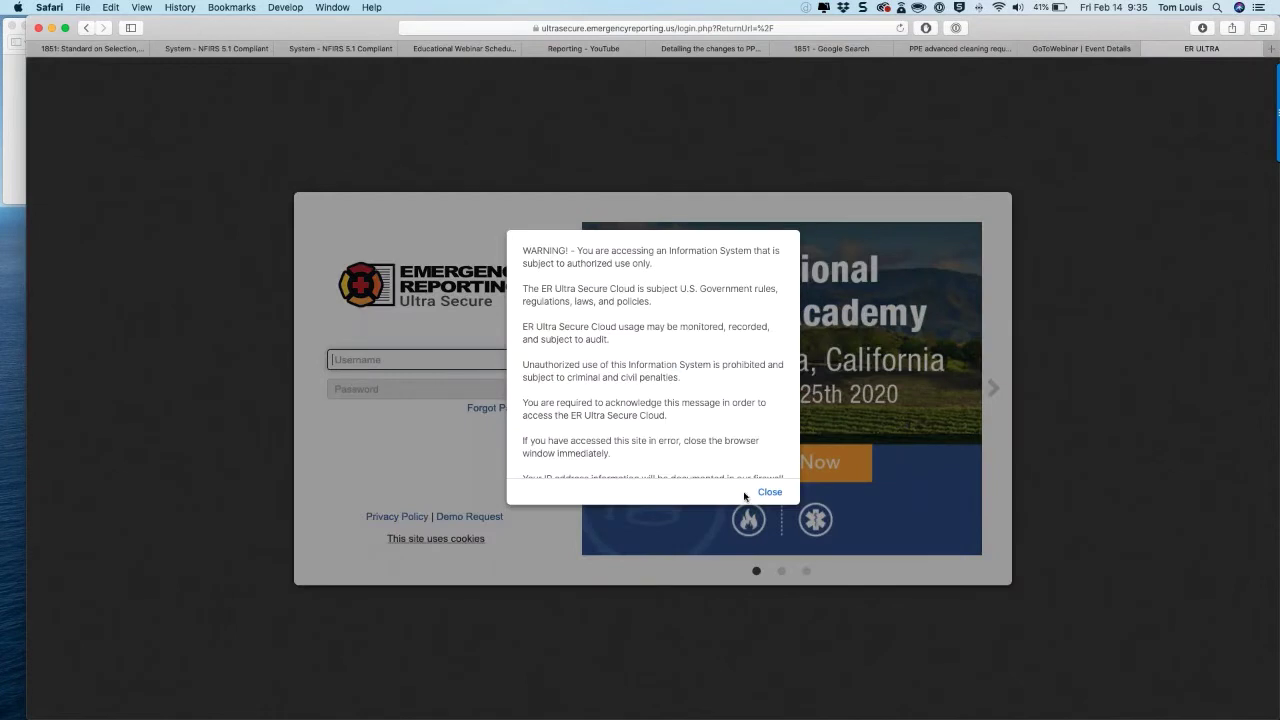
left_click(766, 492)
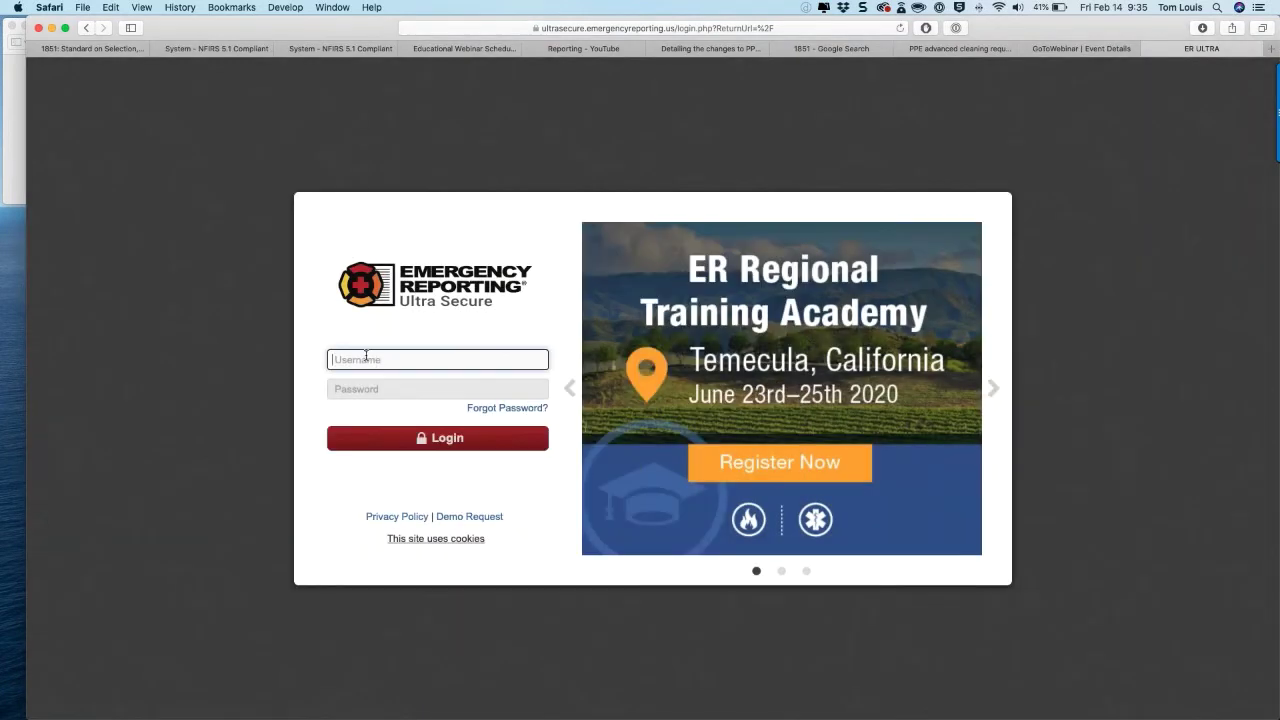
right_click(366, 355)
left_click(400, 490)
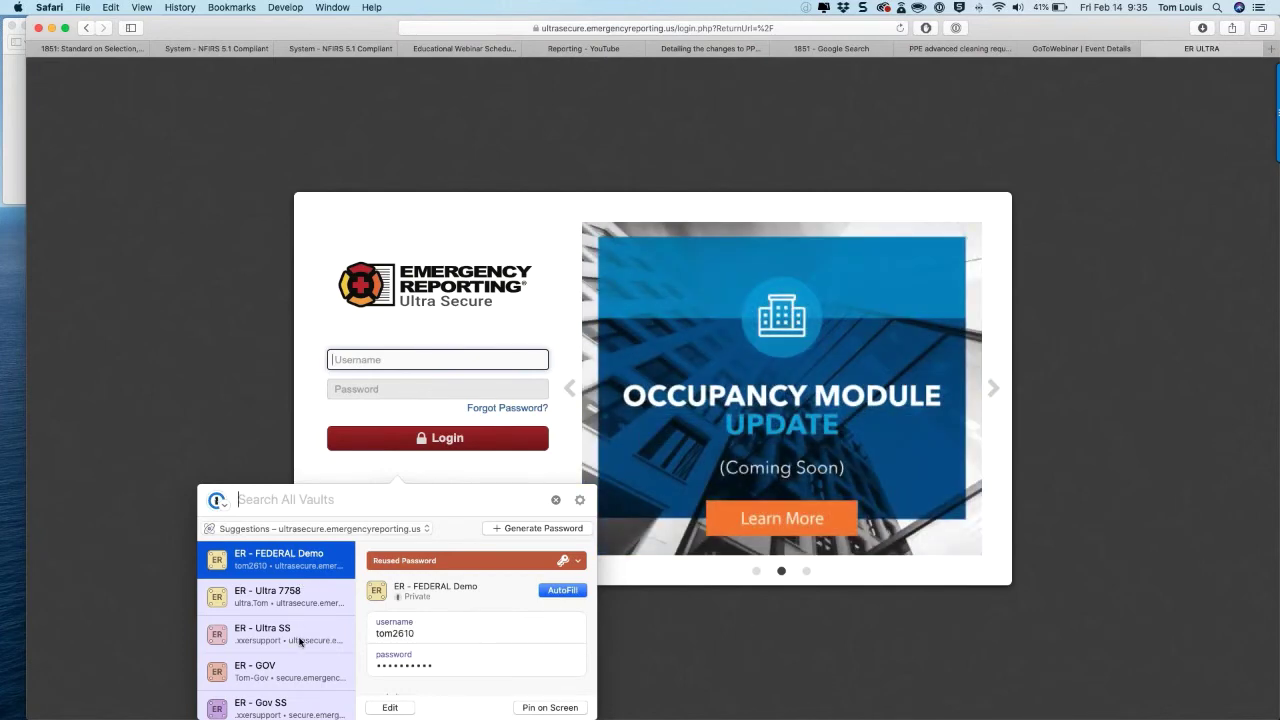
double_click(300, 641)
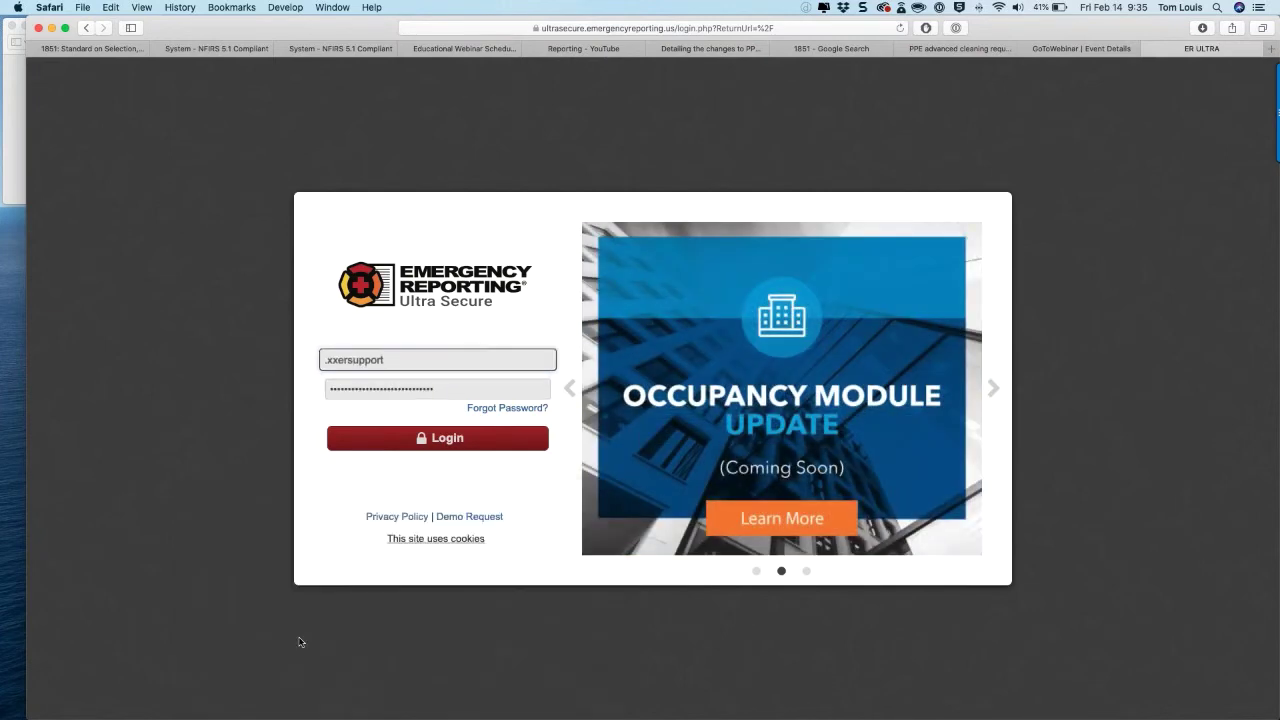
Step: Correct the username, submit the login twice, then reload the sign-in page
left_click(344, 362)
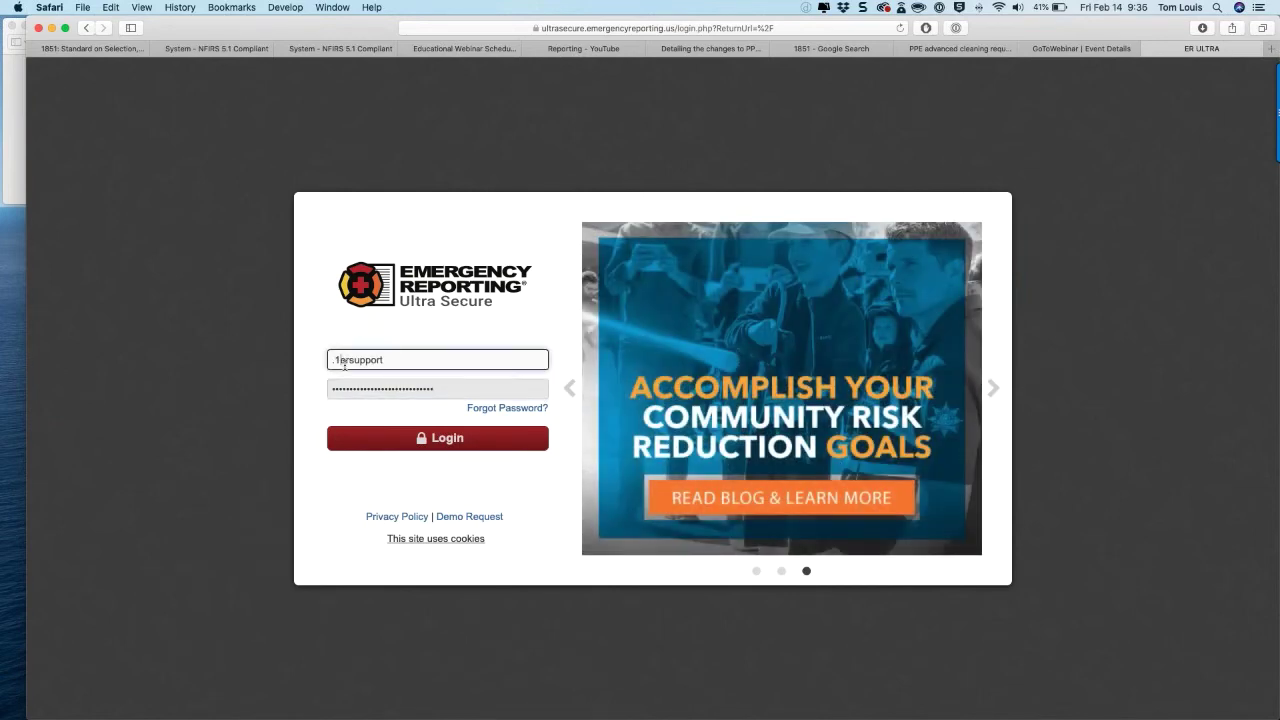
type("48")
key("Return")
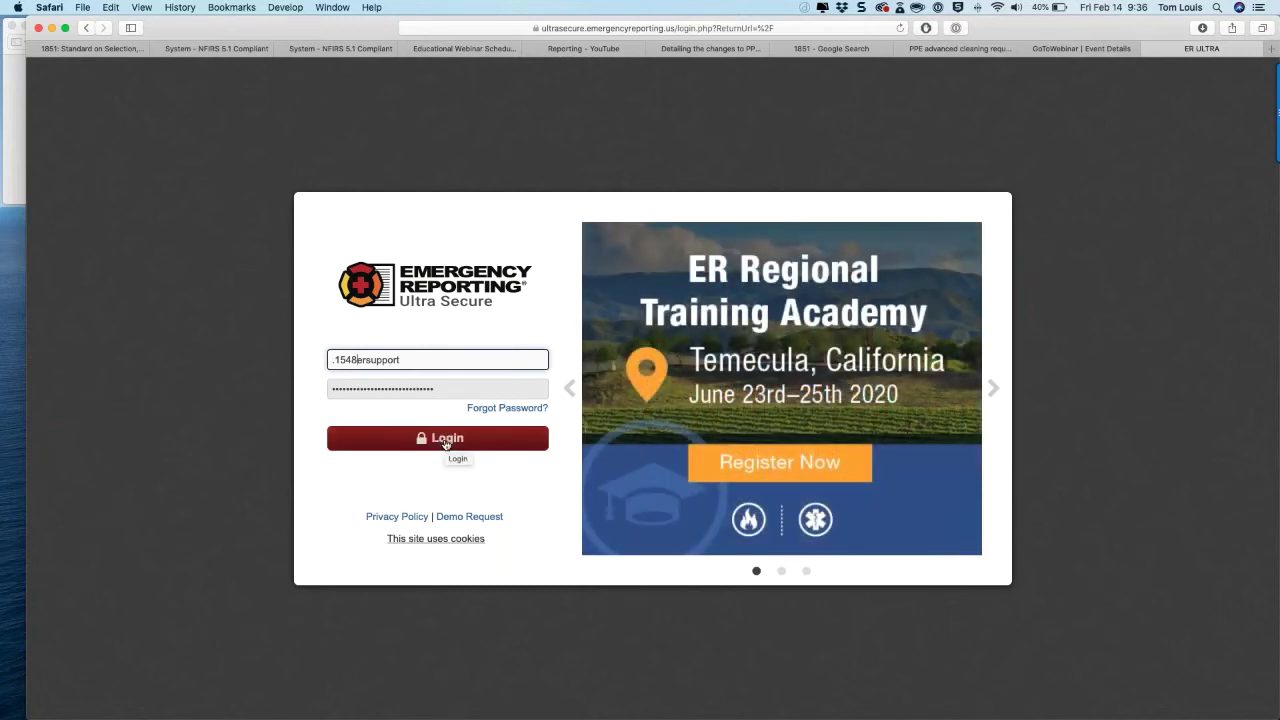
left_click(446, 443)
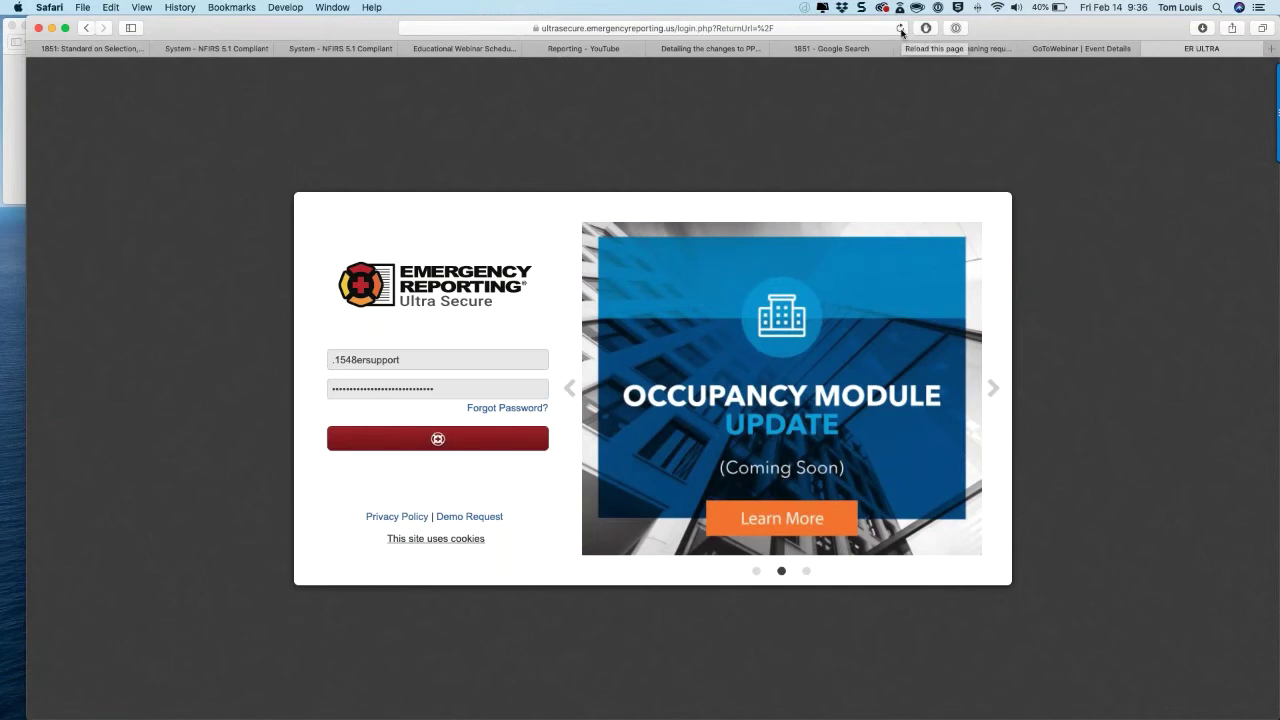
left_click(901, 29)
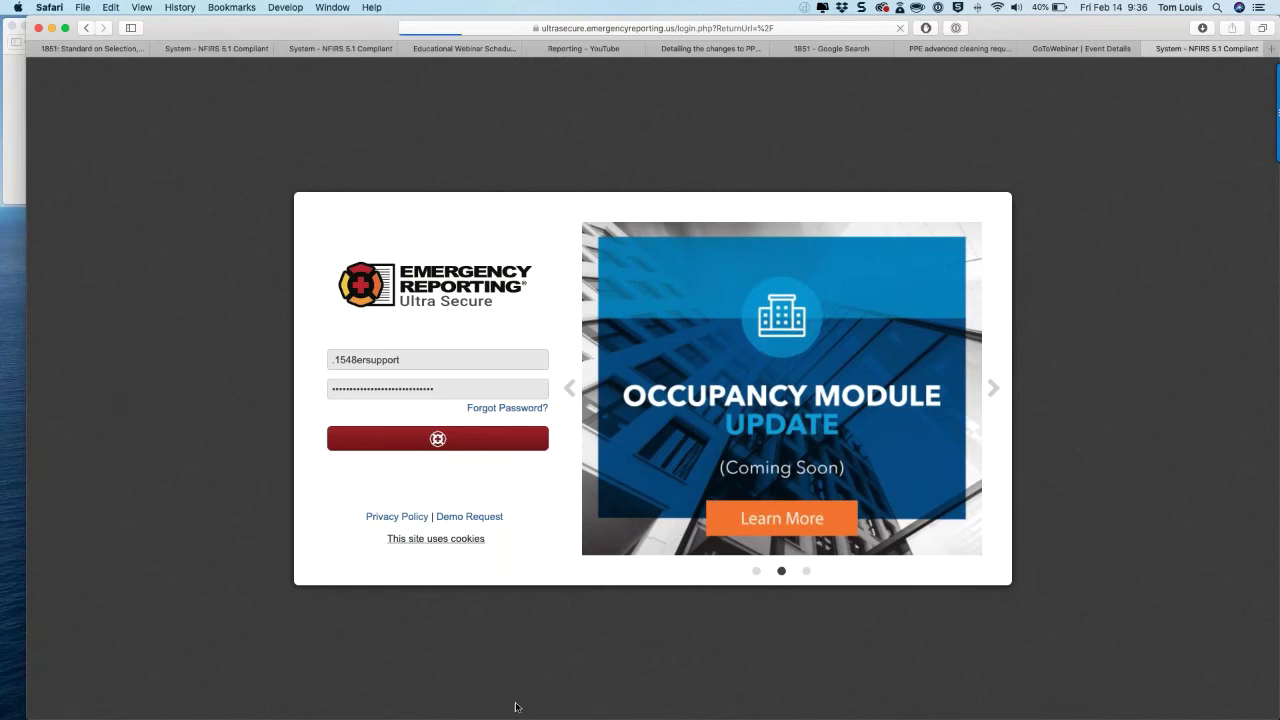
mouse_move(515, 712)
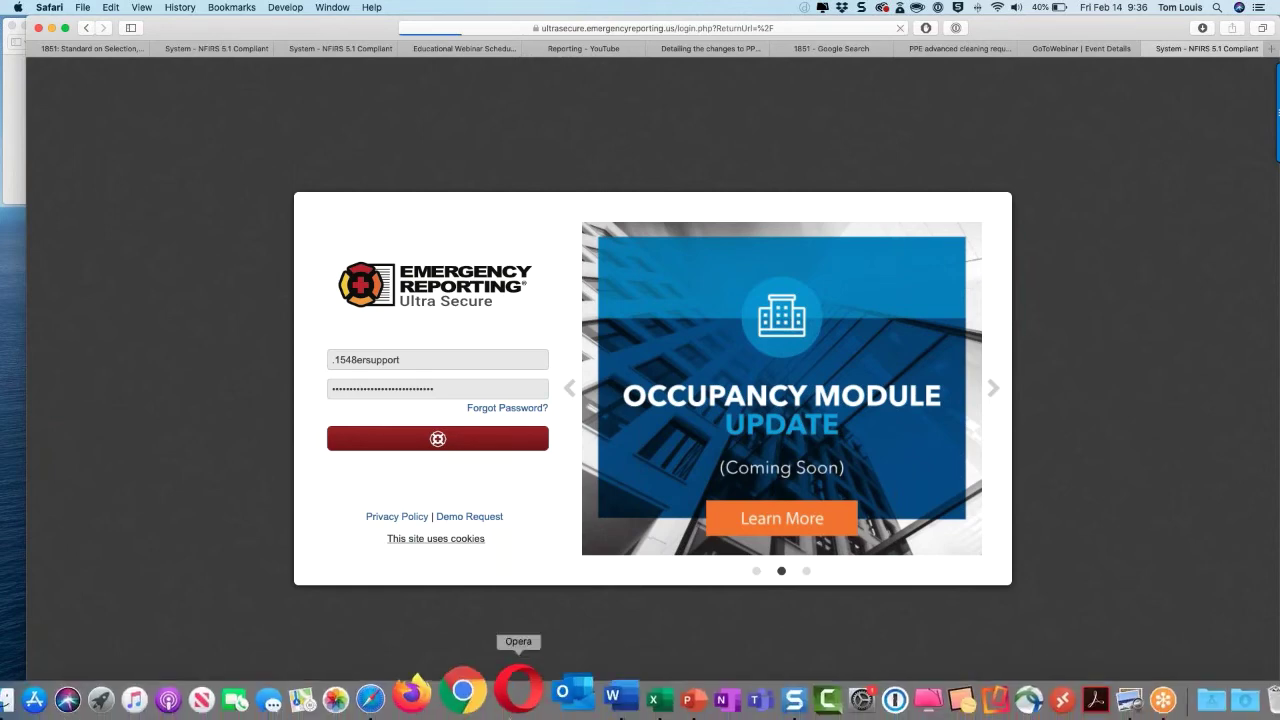
Step: In Chrome, find the ER - Ultra SS login in 1Password and load its site
left_click(481, 690)
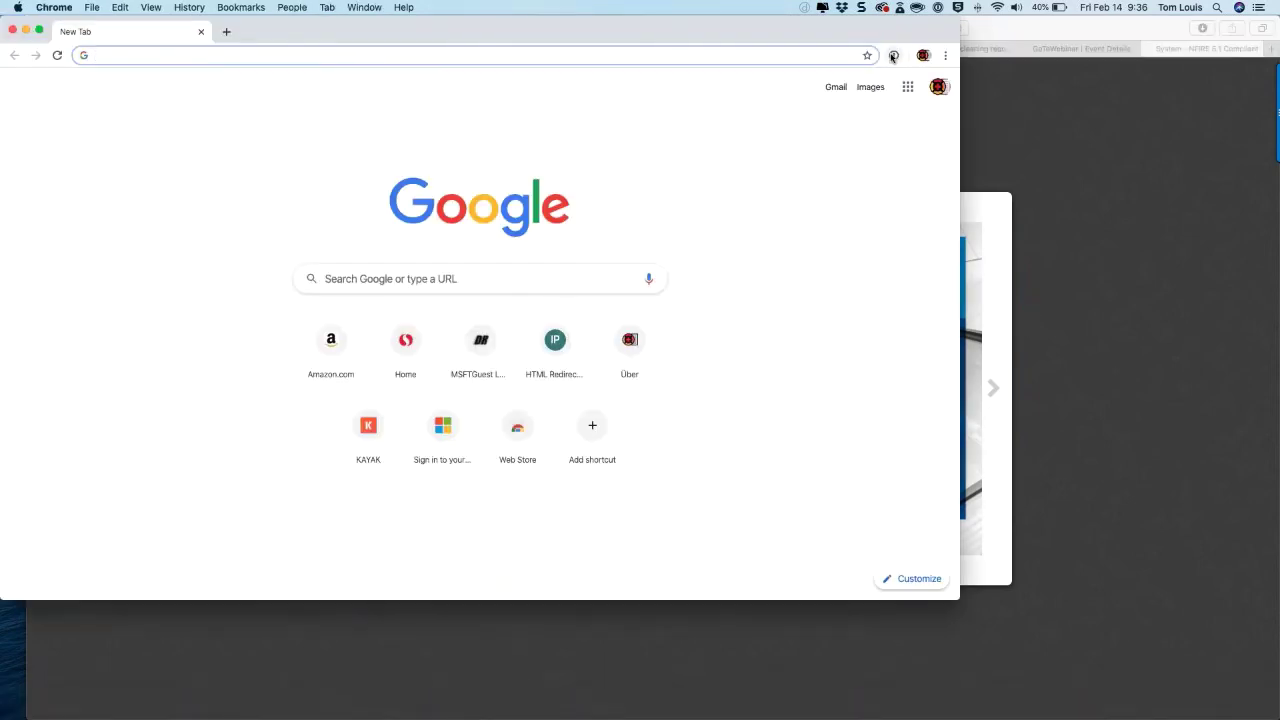
left_click(893, 55)
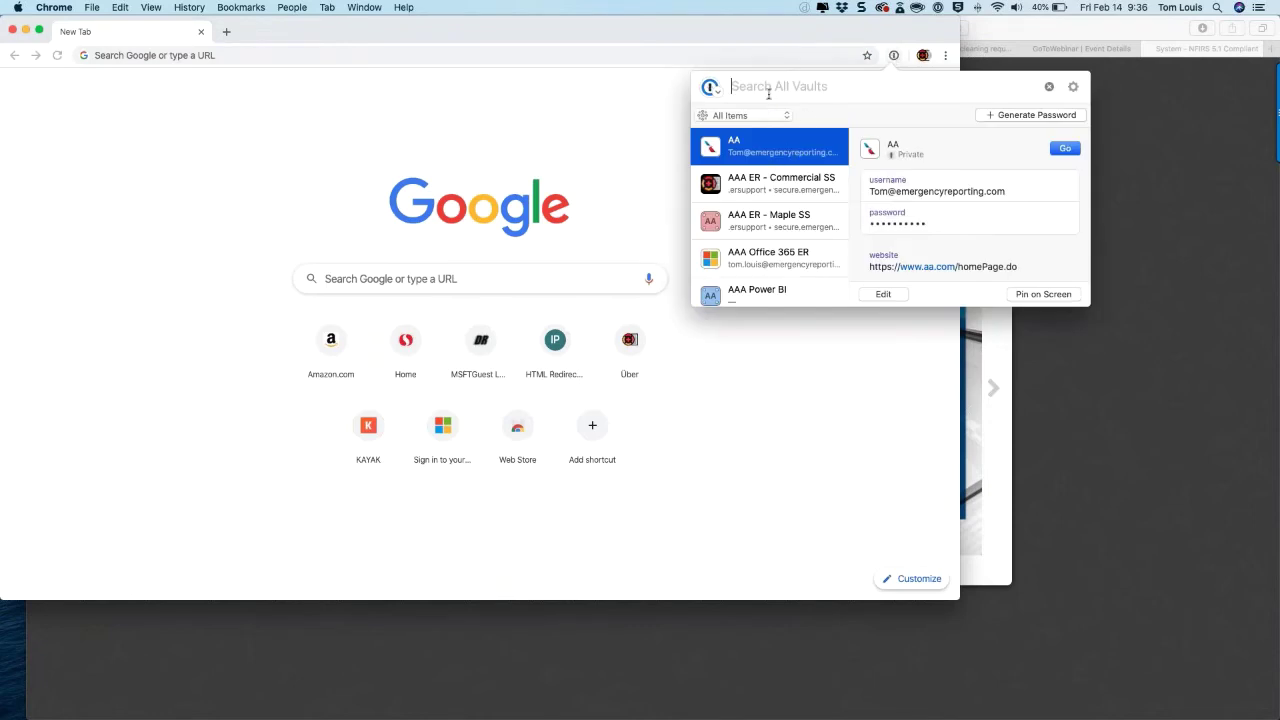
type("ultrea")
key("BackSpace")
key("BackSpace")
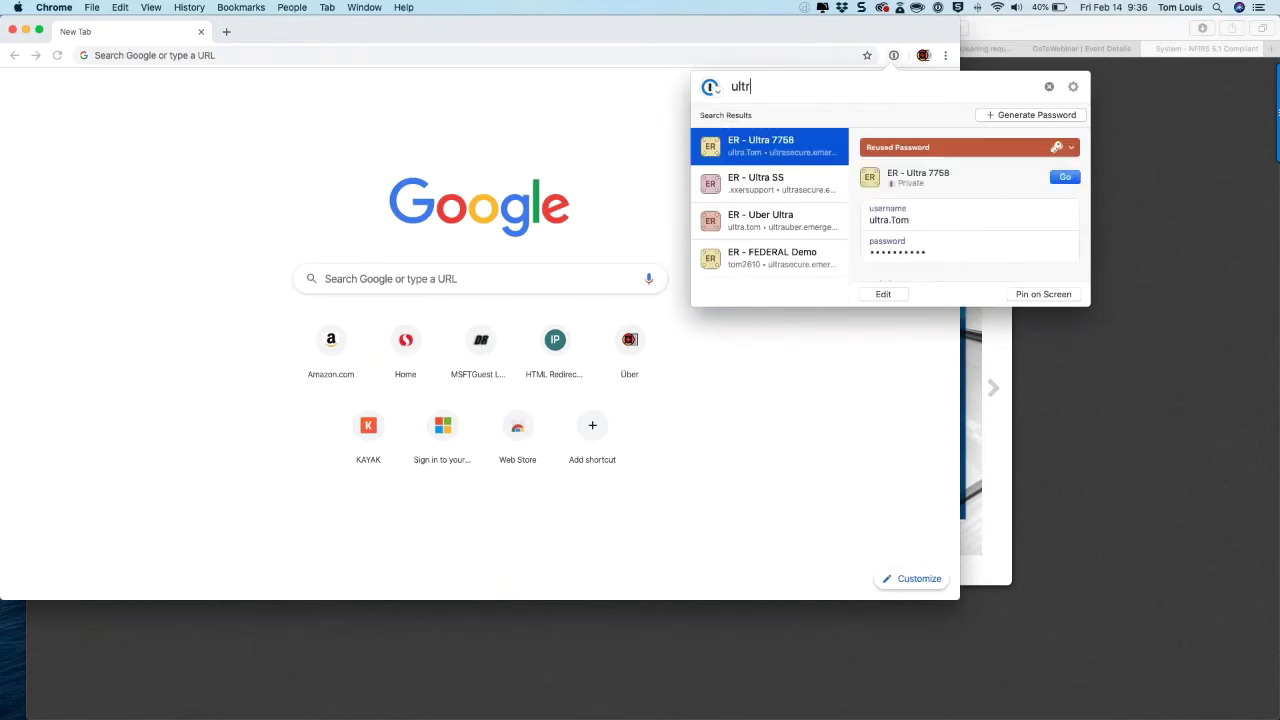
double_click(763, 189)
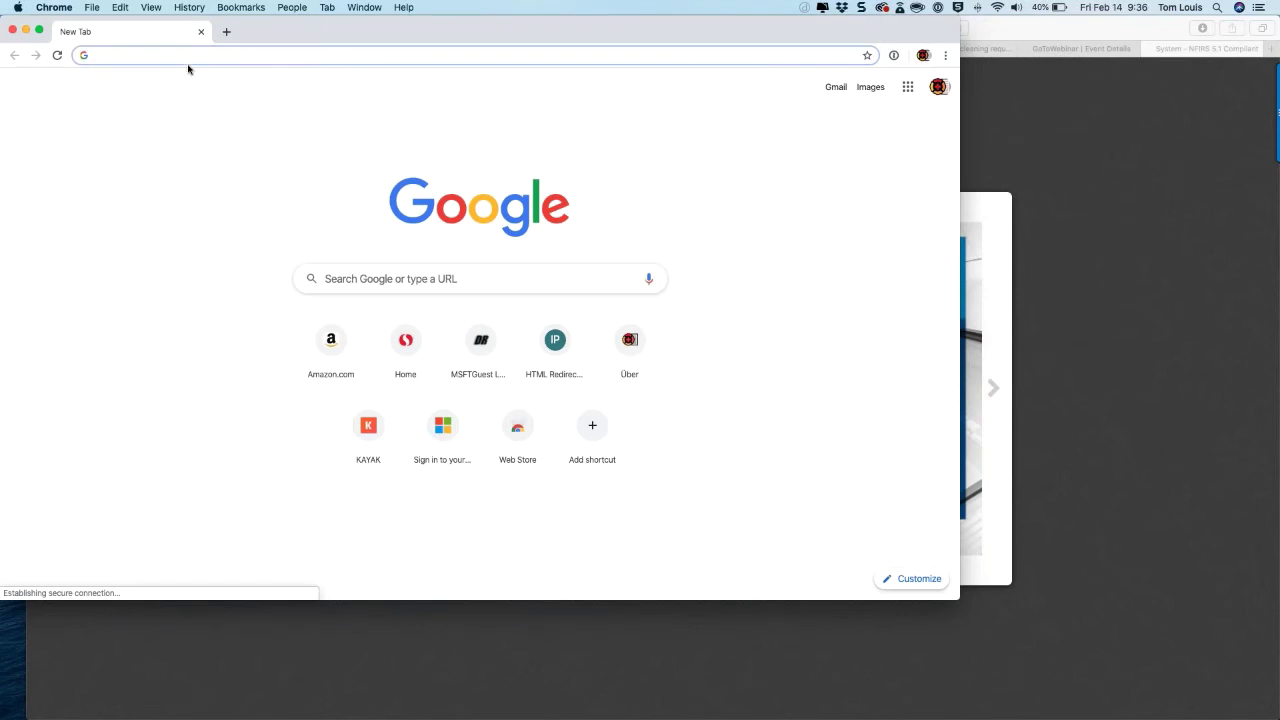
left_click(922, 54)
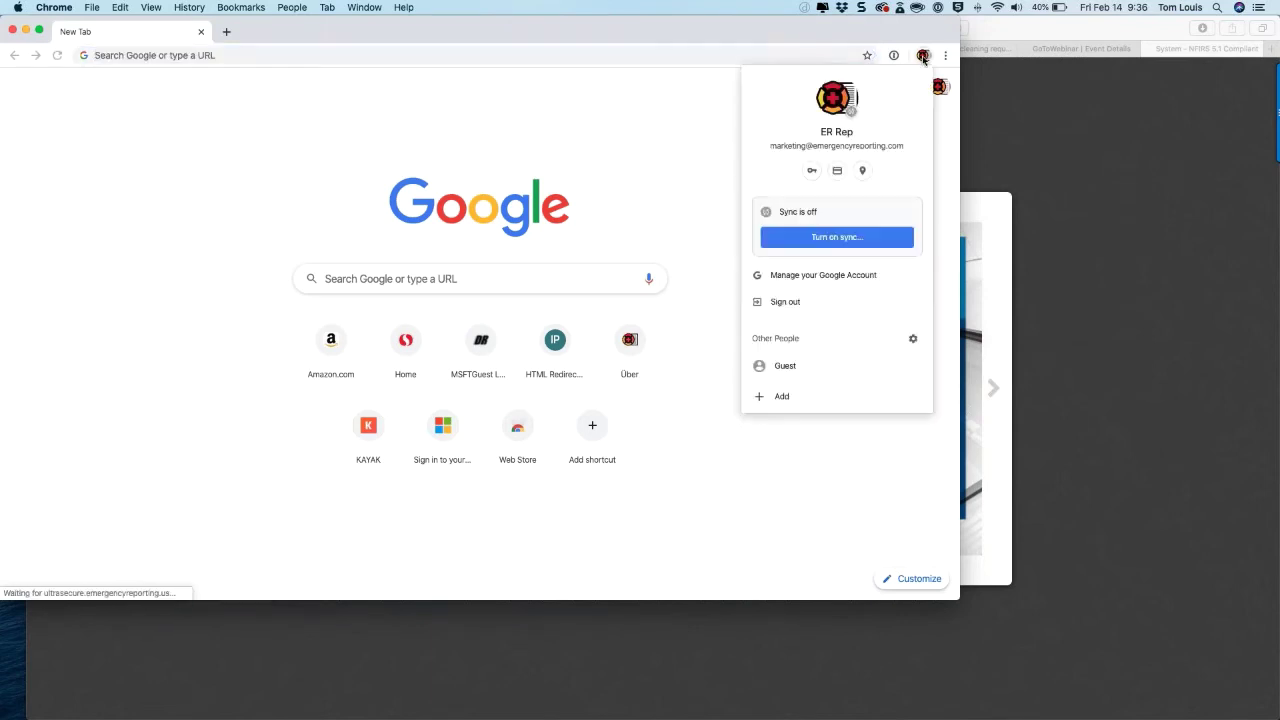
left_click(894, 56)
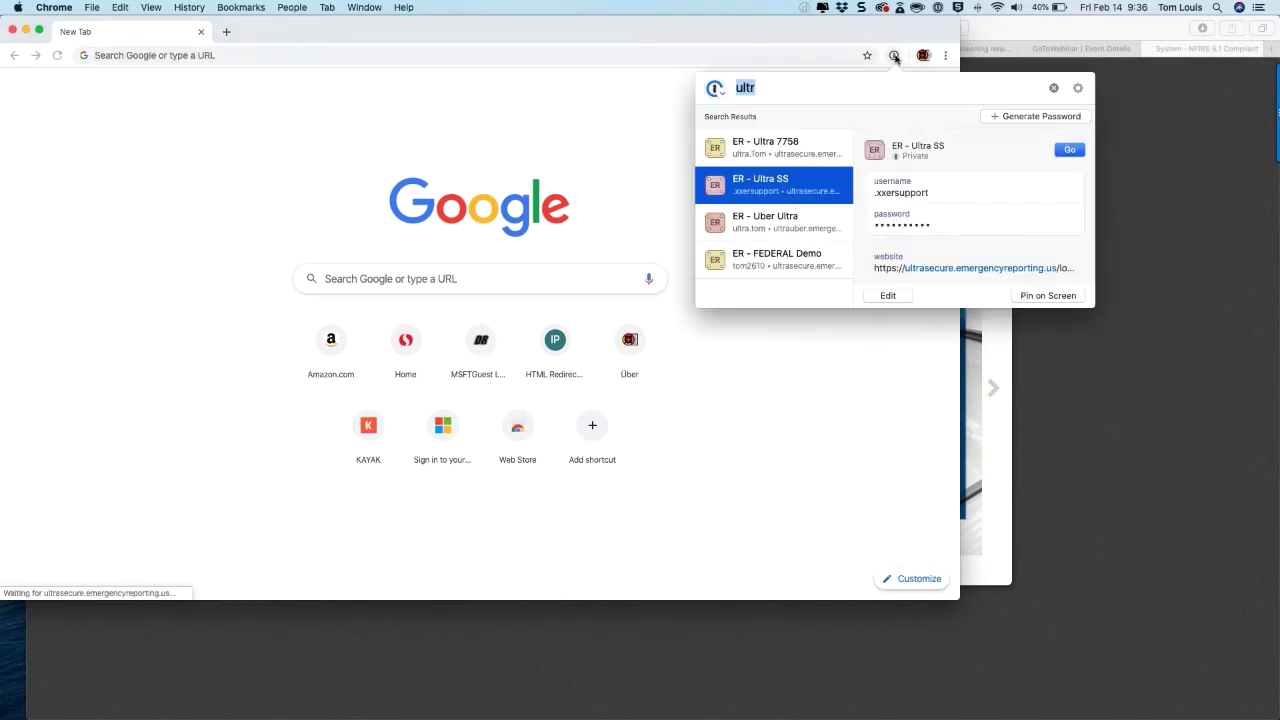
left_click(1068, 151)
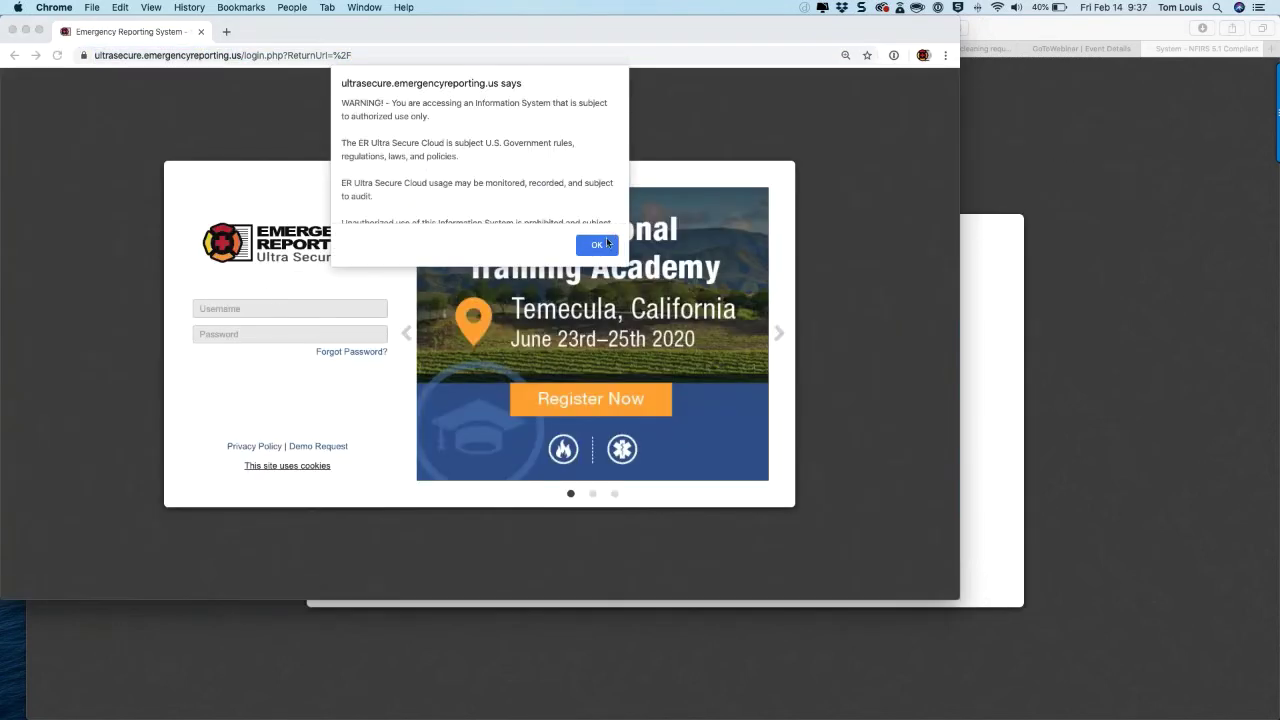
Step: Dismiss the warning, fix the username, log in, and enlarge the Chrome window to full screen
left_click(597, 245)
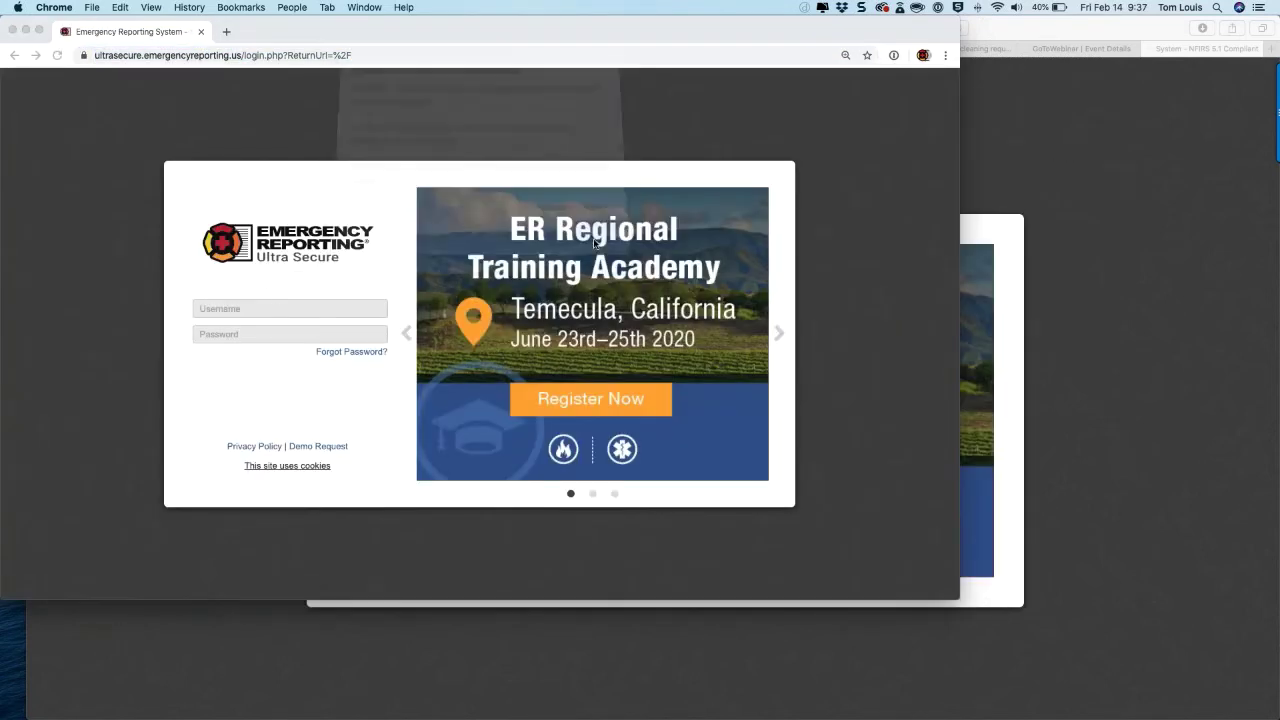
left_click(207, 309)
key("BackSpace")
key("BackSpace")
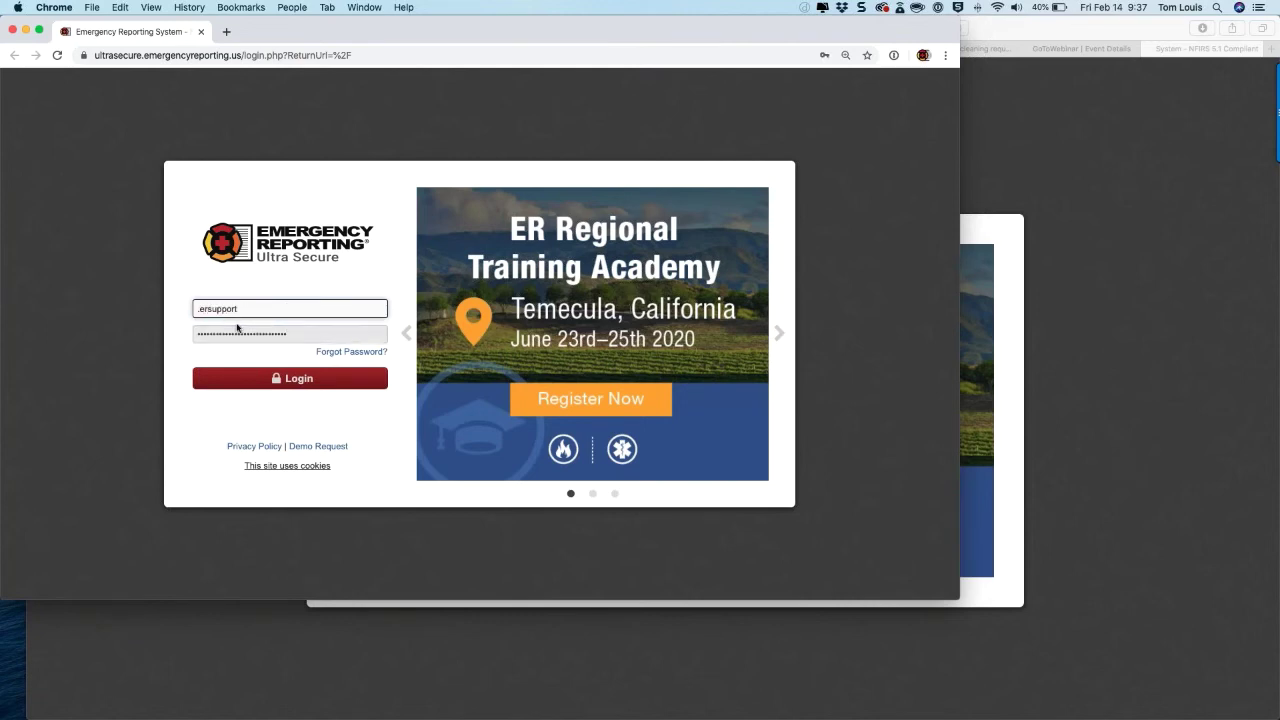
type("1548")
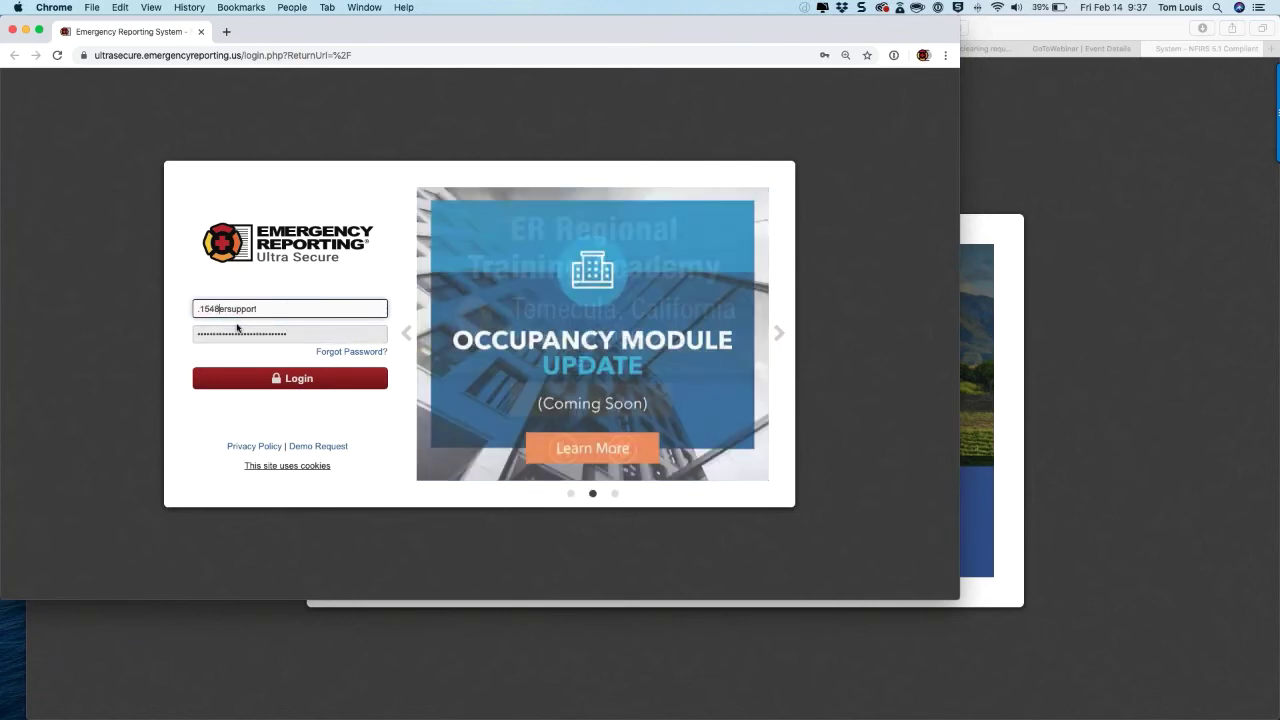
left_click(302, 378)
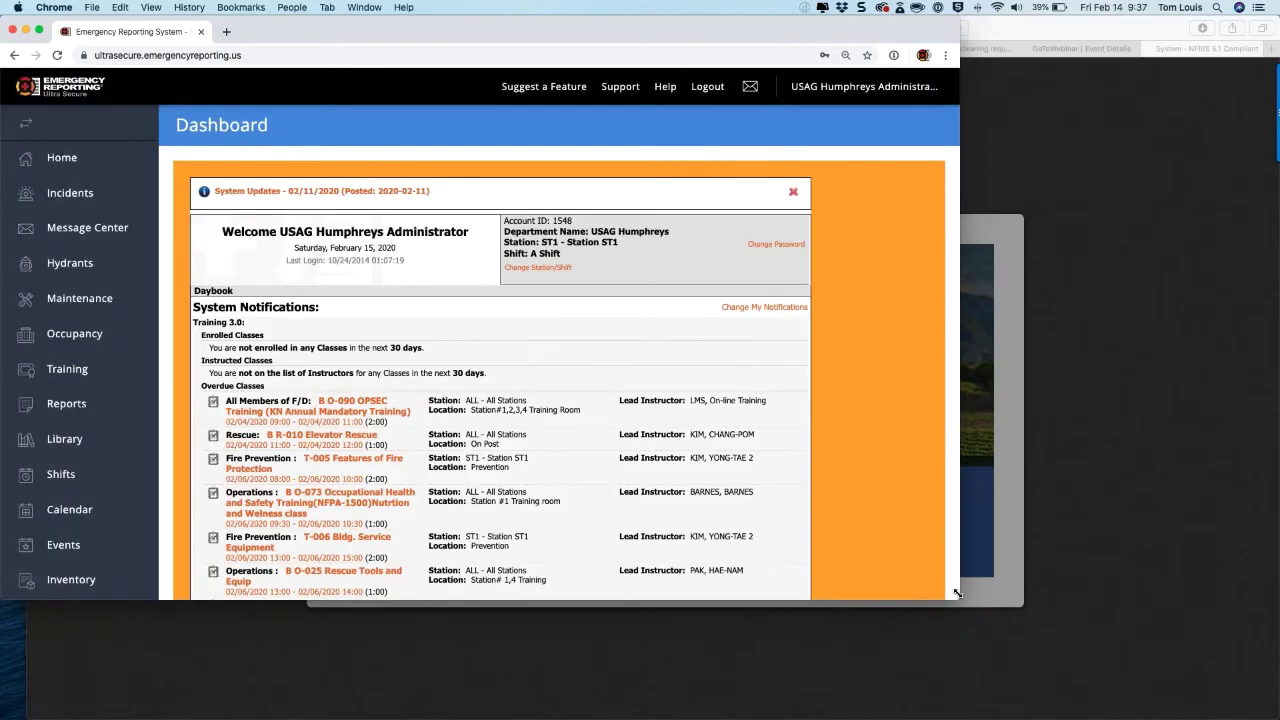
left_click_drag(957, 593, 1279, 719)
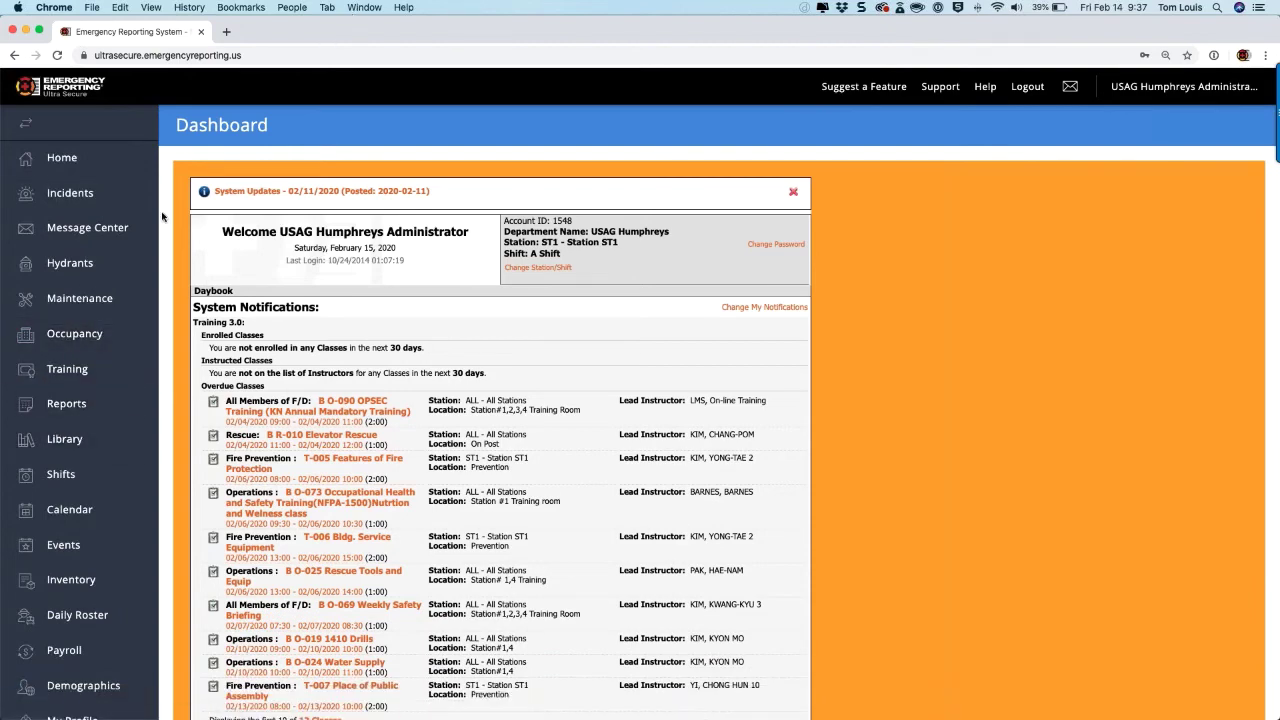
scroll(107, 380, "down", 5)
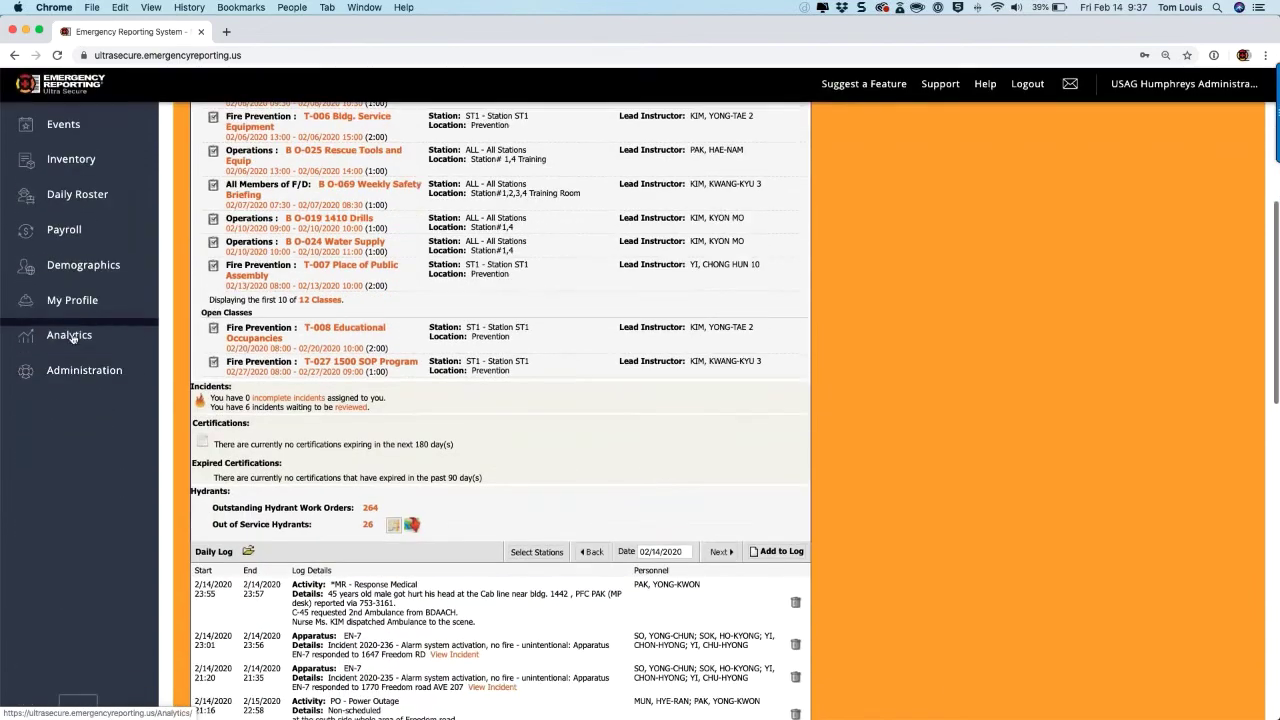
Step: Open Analytics and read the NFPA1500 gauge tooltips: 85% overall compliance, 97% for PPE
left_click(70, 335)
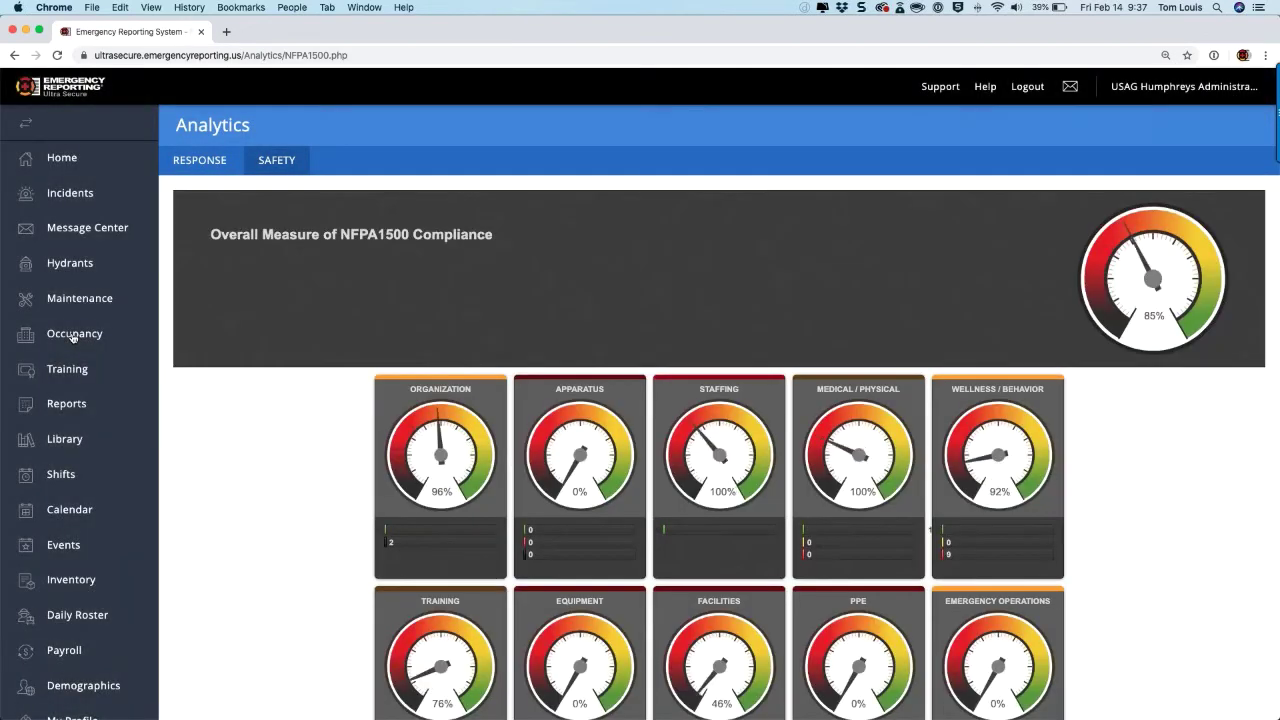
scroll(584, 369, "down", 4)
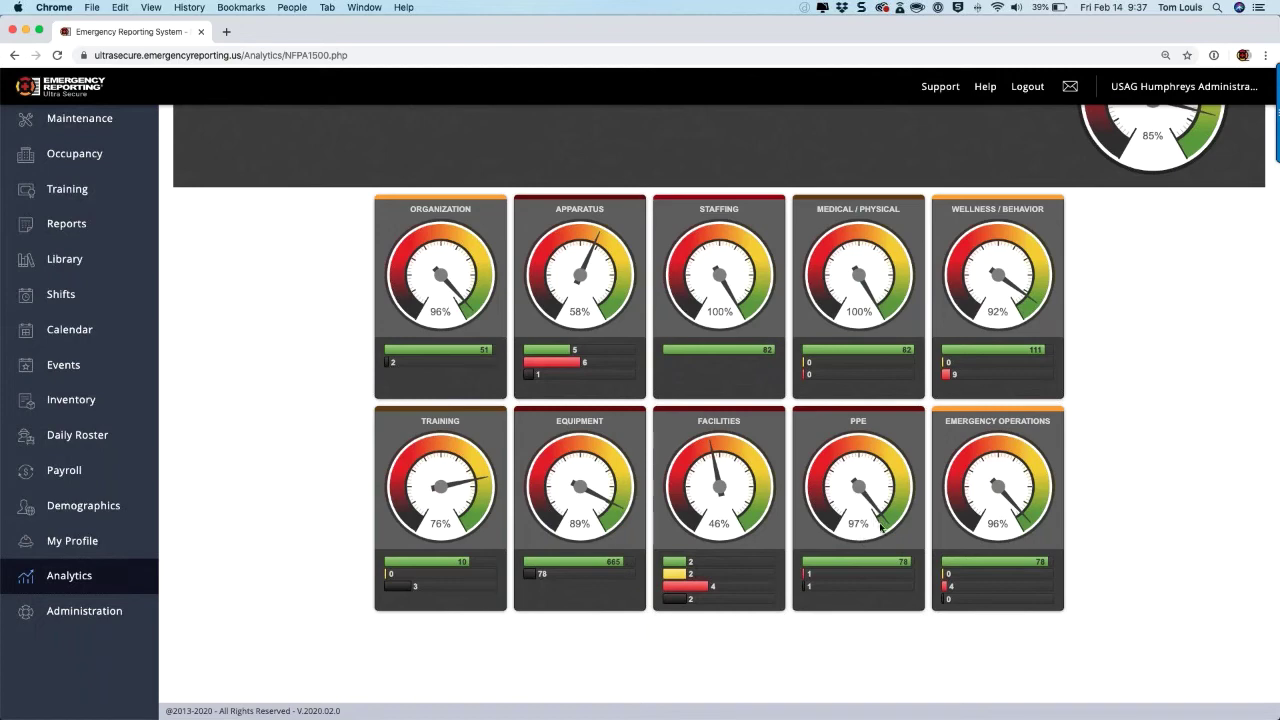
mouse_move(857, 566)
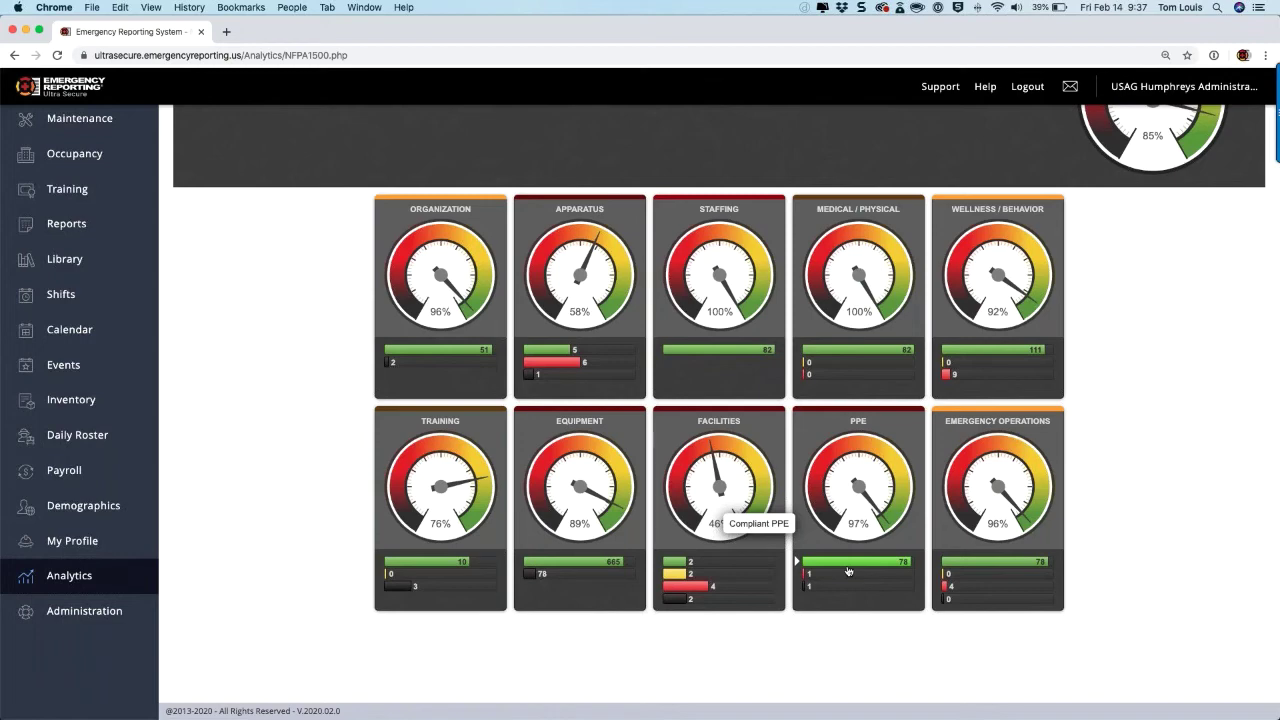
mouse_move(843, 590)
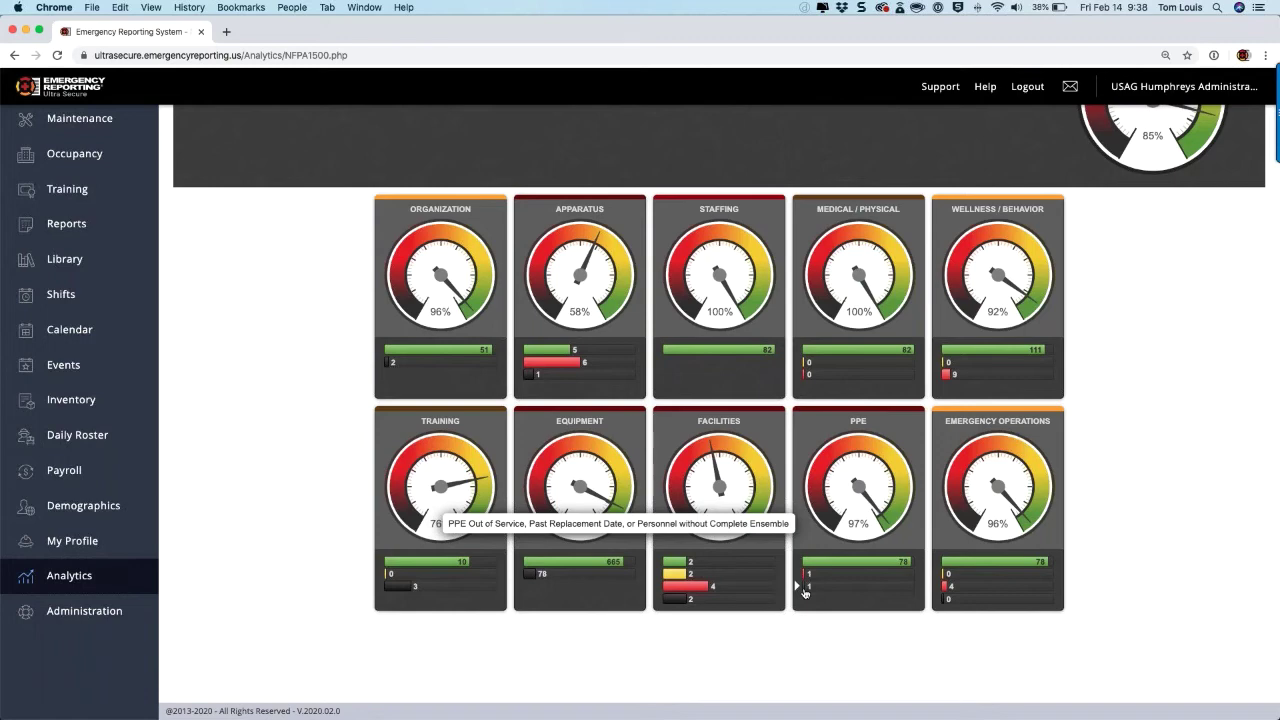
mouse_move(806, 577)
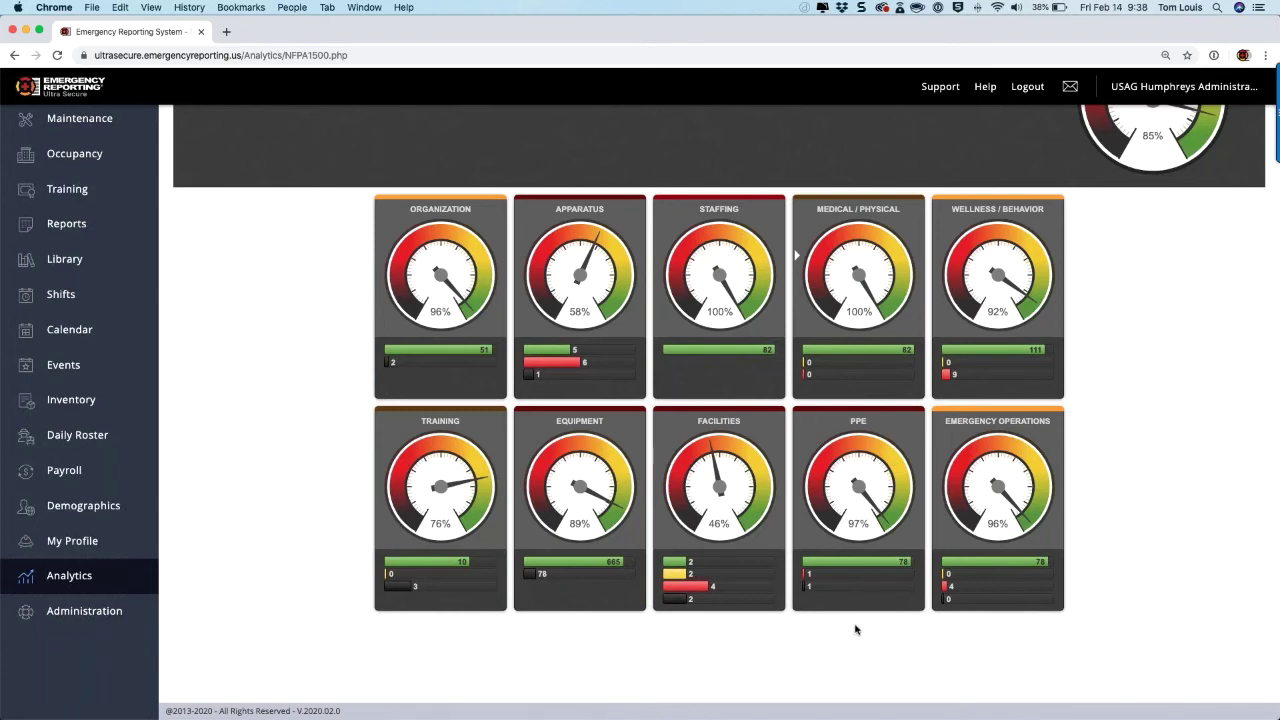
scroll(853, 638, "up", 3)
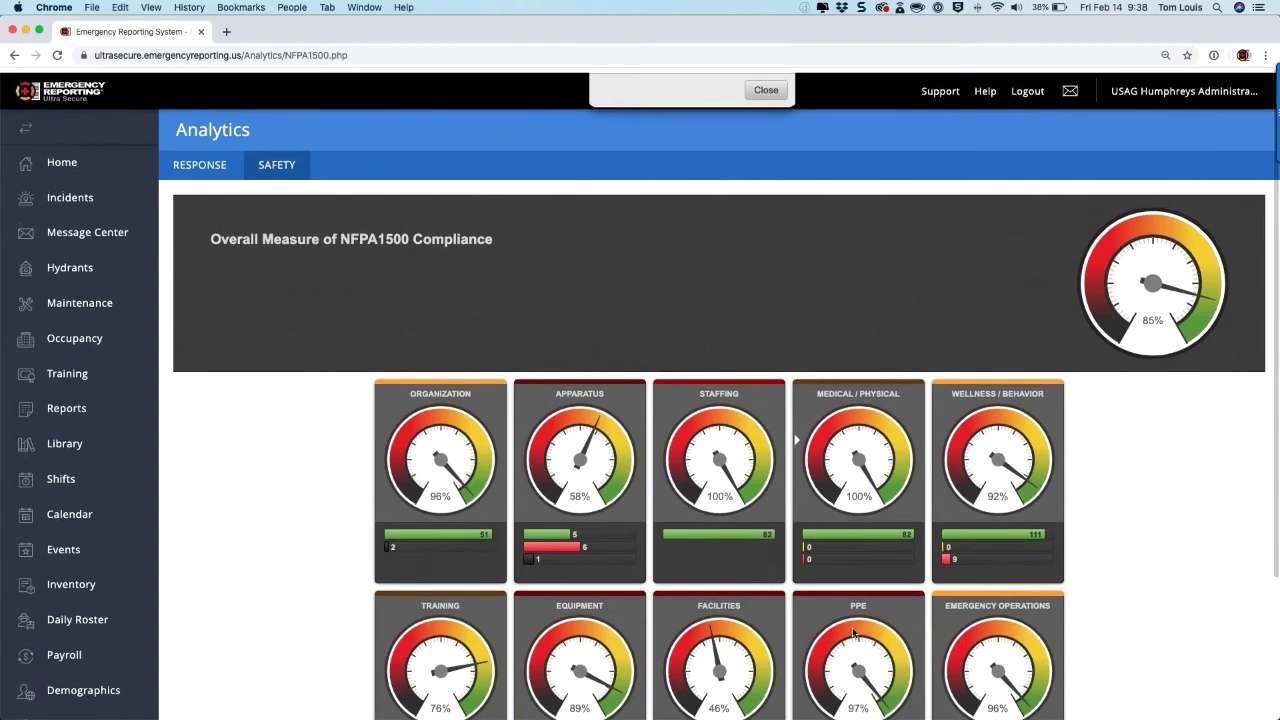
Step: Open the Maintenance equipment list and zoom Chrome to 175%
left_click(60, 300)
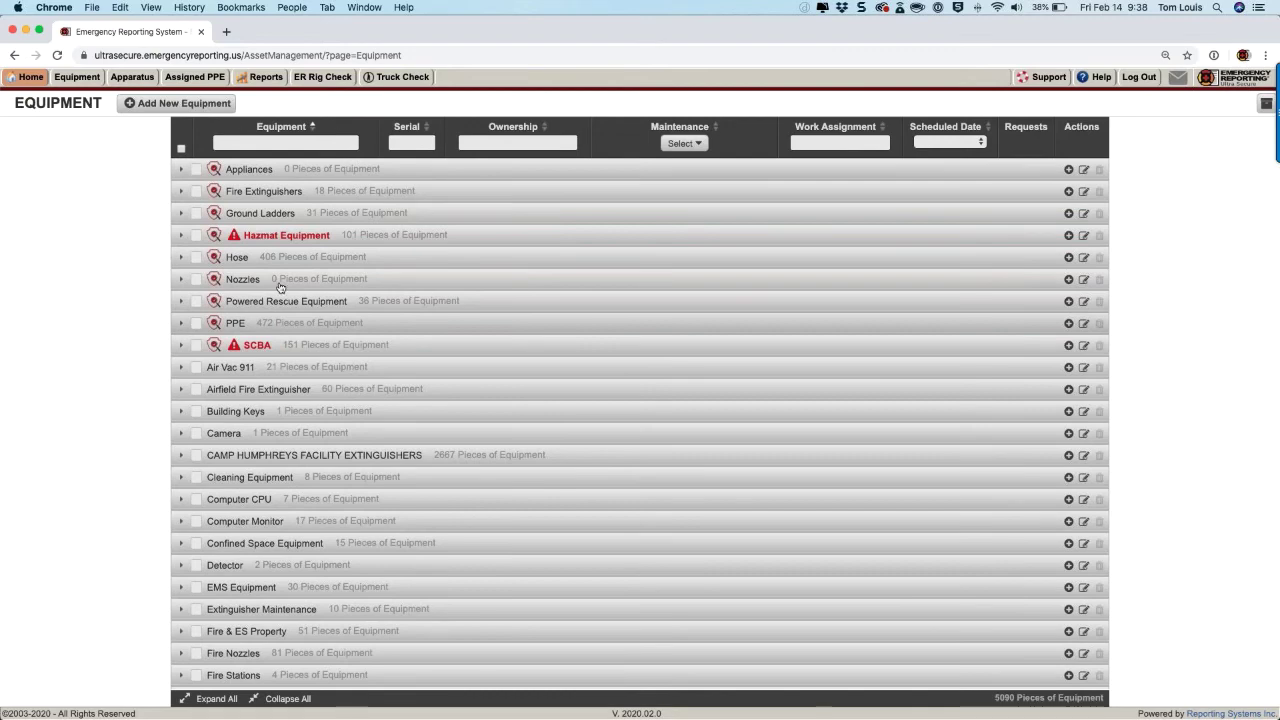
left_click(1164, 57)
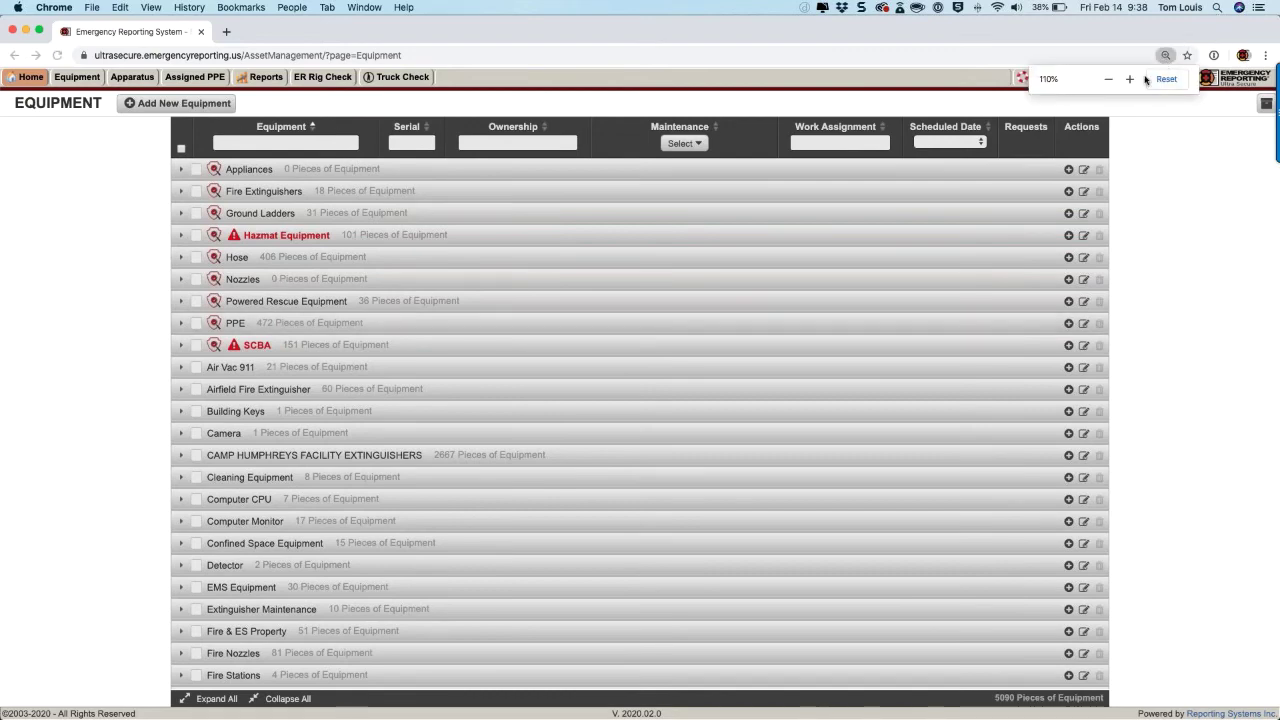
left_click(1130, 80)
left_click(1130, 80)
left_click(1130, 80)
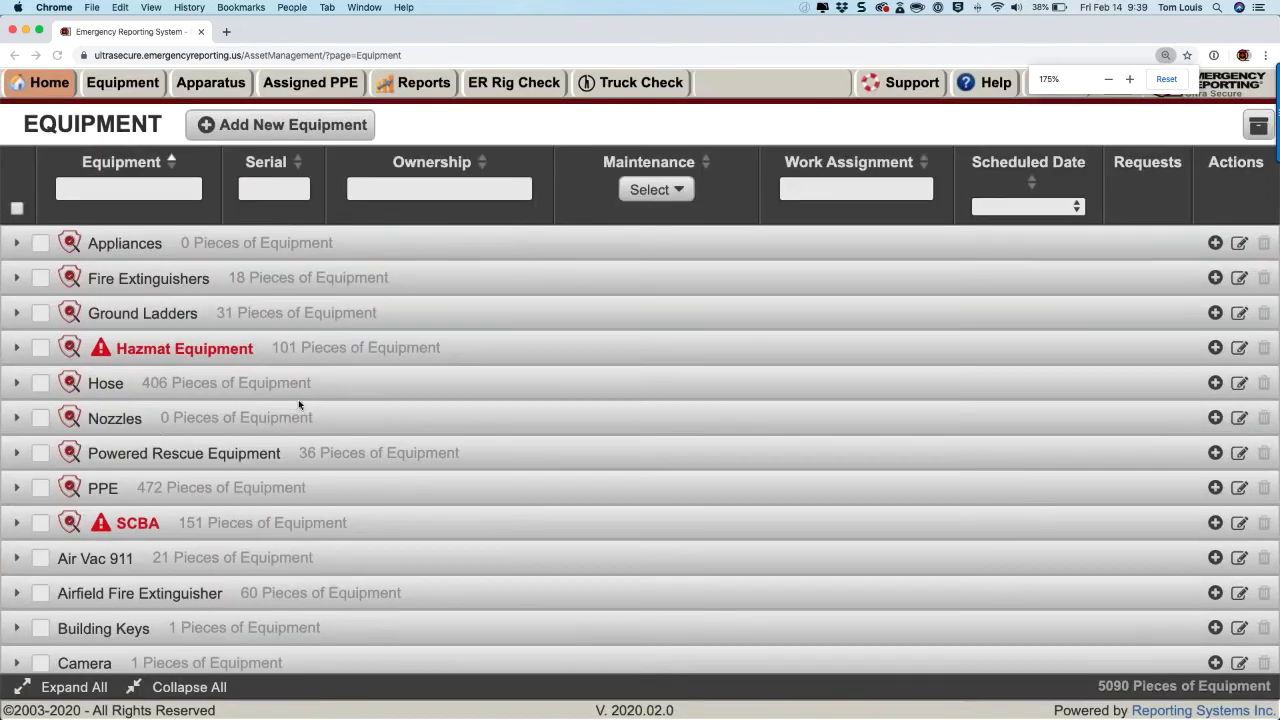
Step: Expand the PPE category and its A-Shift Turnout Boots group to list boots by serial and owner
left_click(16, 489)
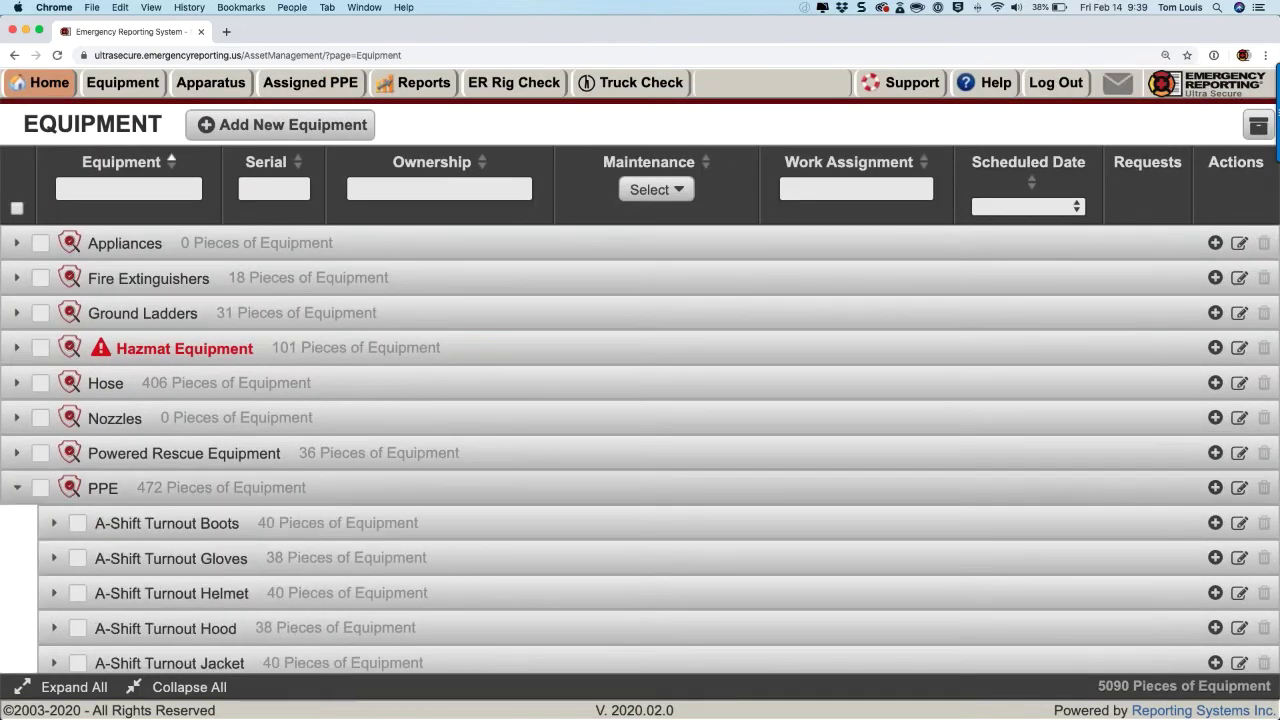
scroll(150, 507, "down", 1)
scroll(150, 507, "down", 8)
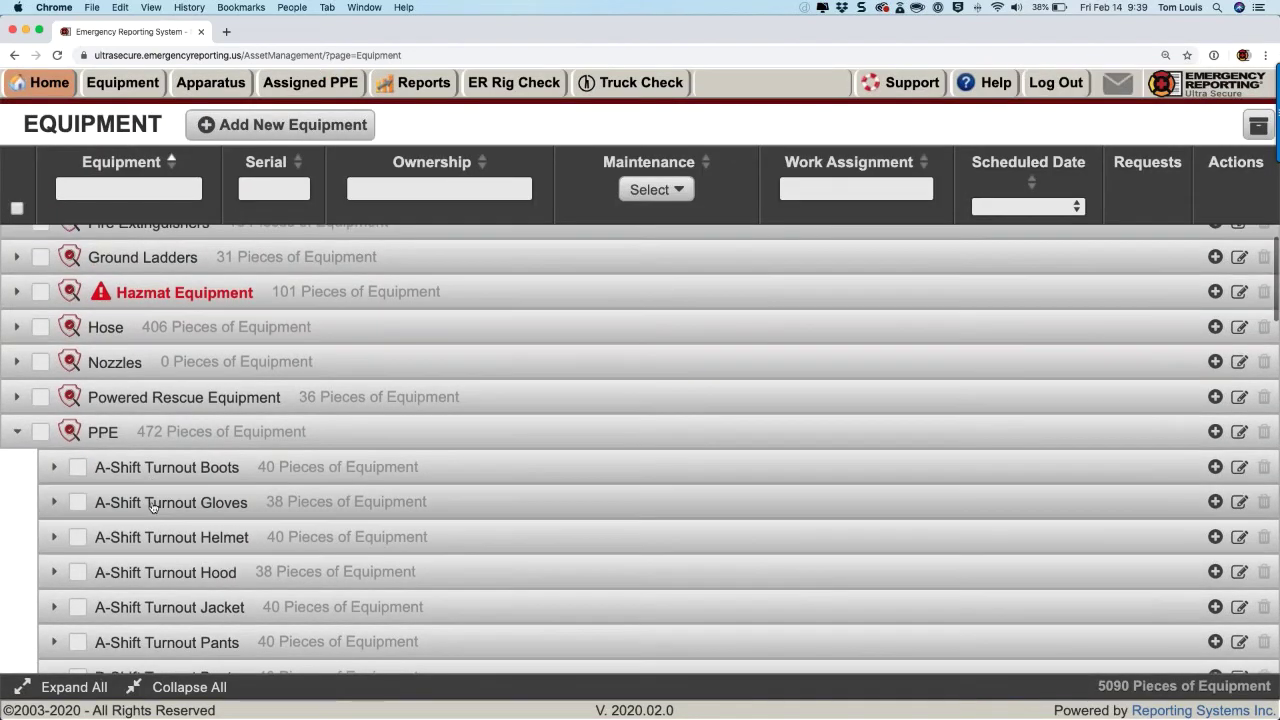
scroll(150, 507, "down", 1)
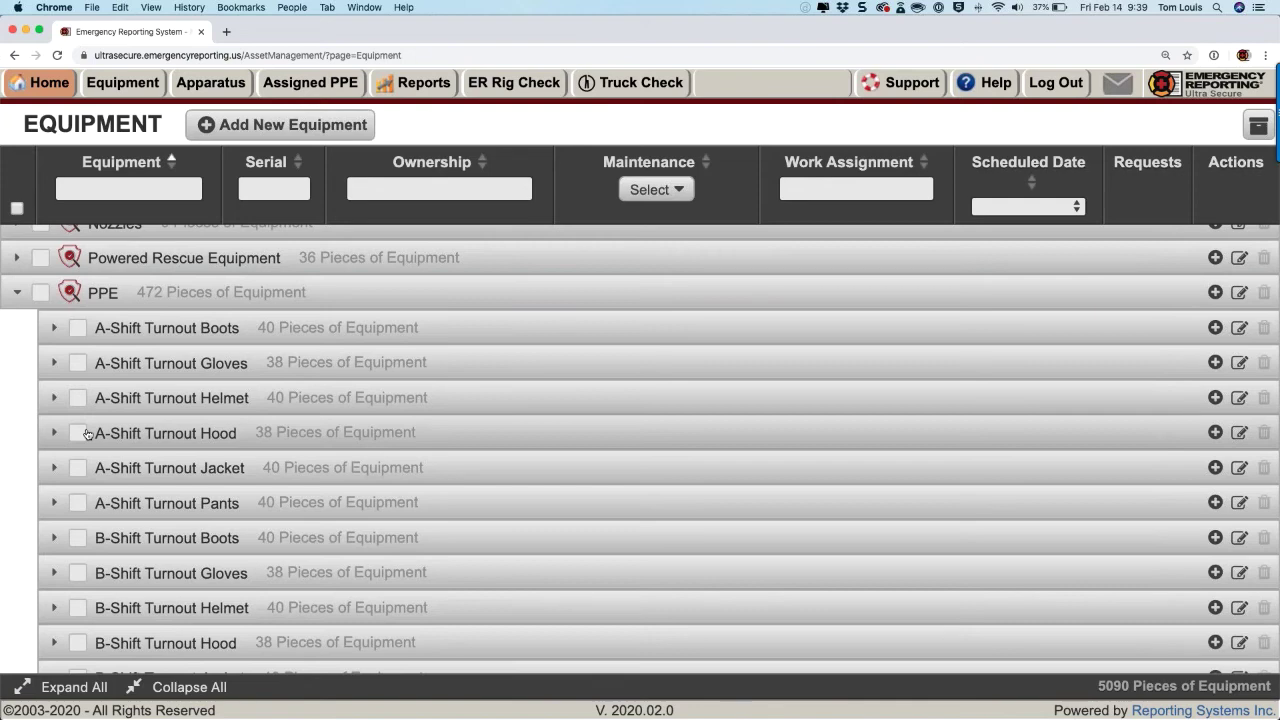
scroll(86, 432, "down", 1)
scroll(208, 383, "down", 3)
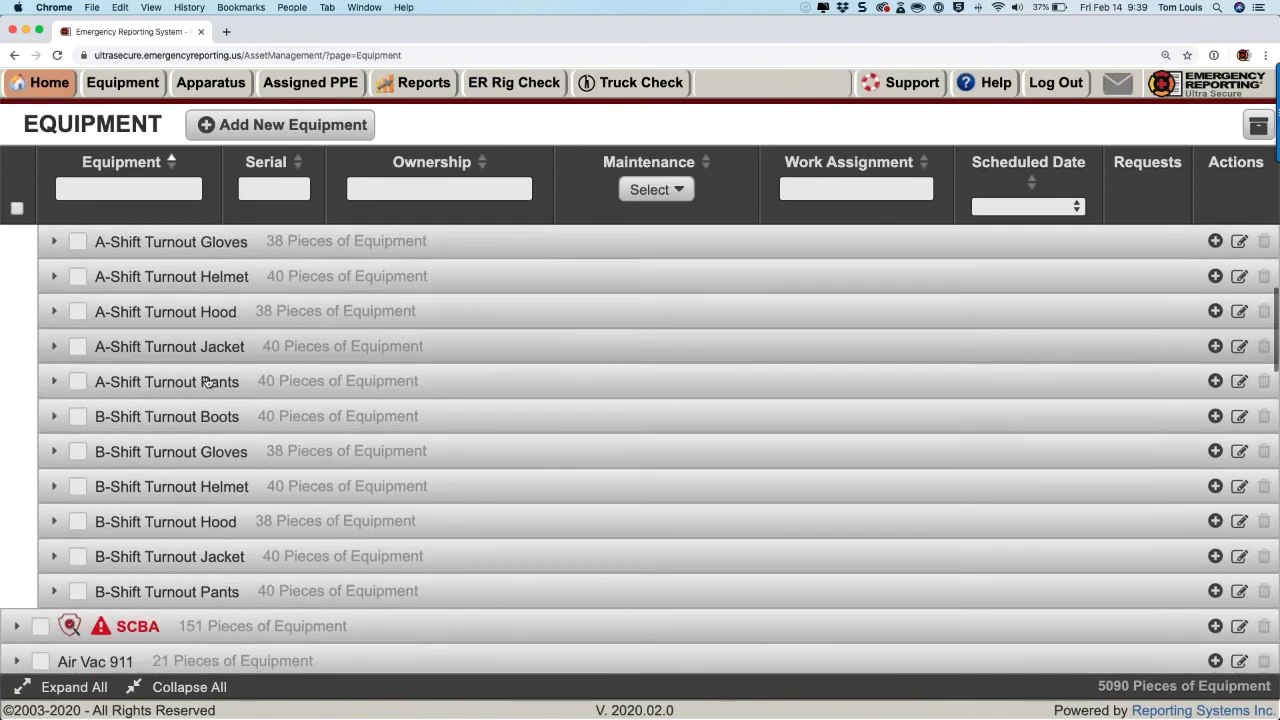
scroll(208, 383, "down", 1)
scroll(208, 383, "up", 4)
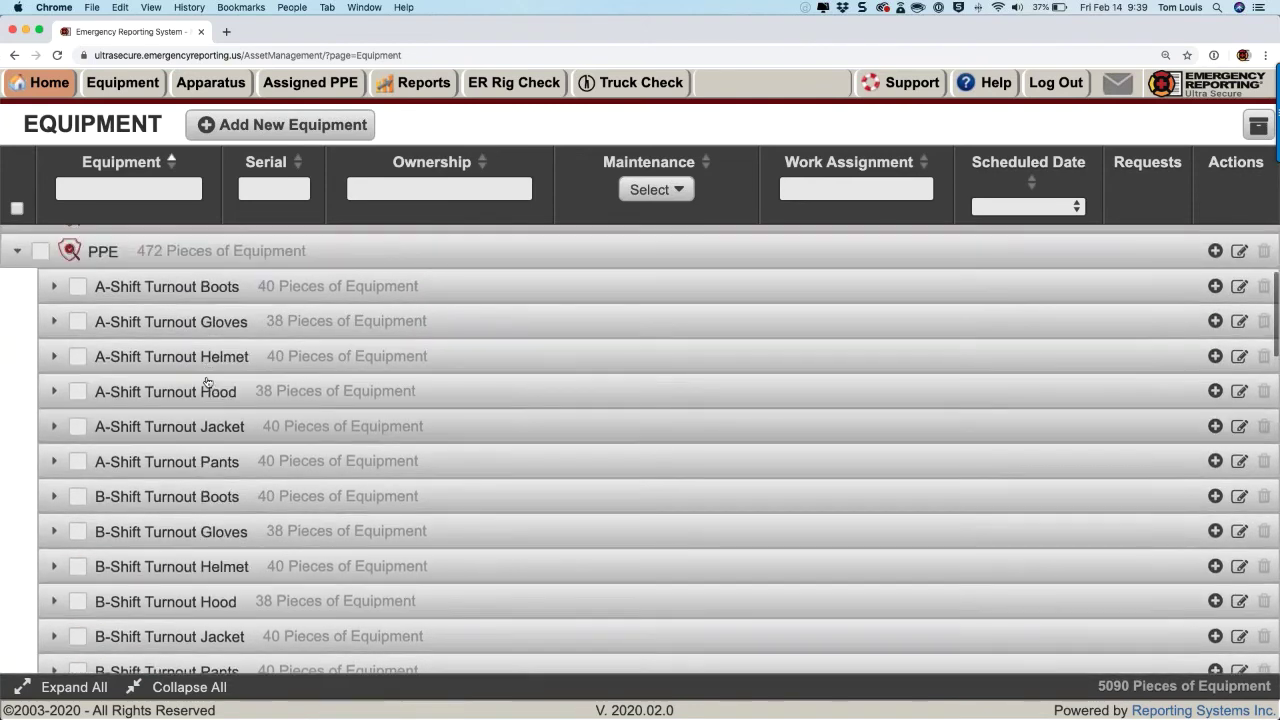
scroll(208, 383, "up", 1)
left_click(53, 316)
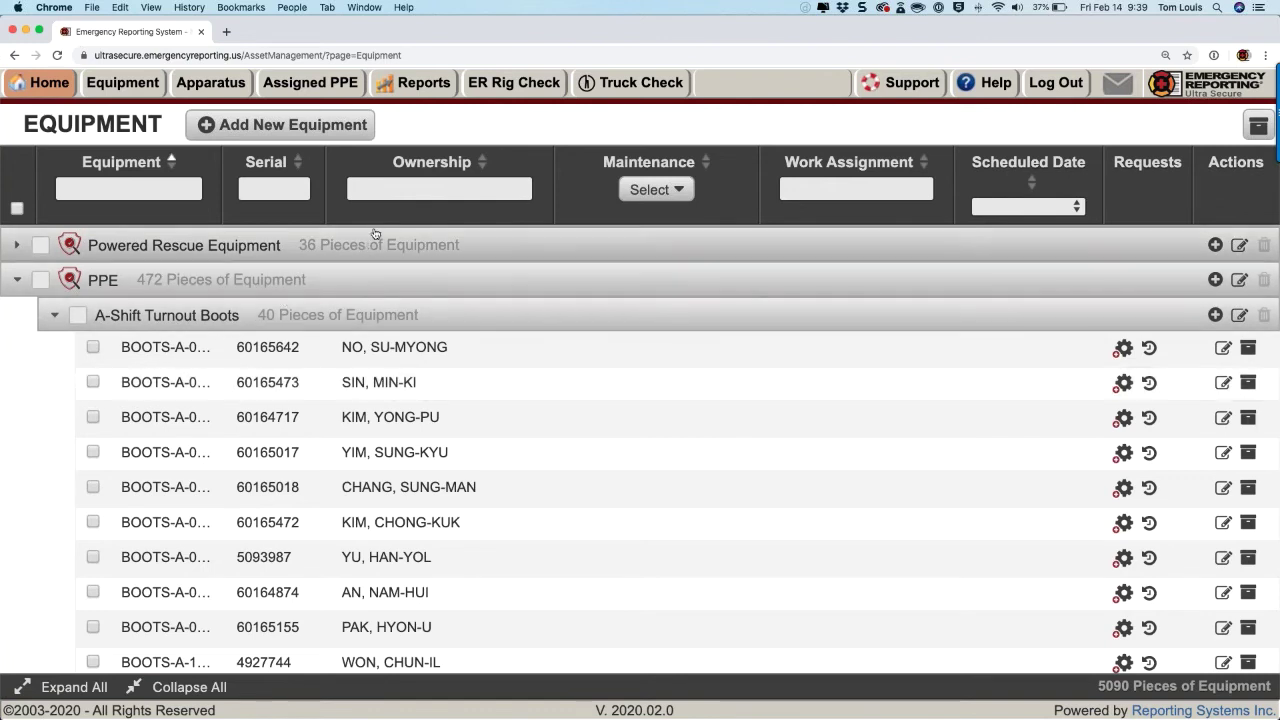
Step: Filter the list by an owner's surname, then switch to another firefighter showing their six PPE items
left_click(390, 187)
type("choe")
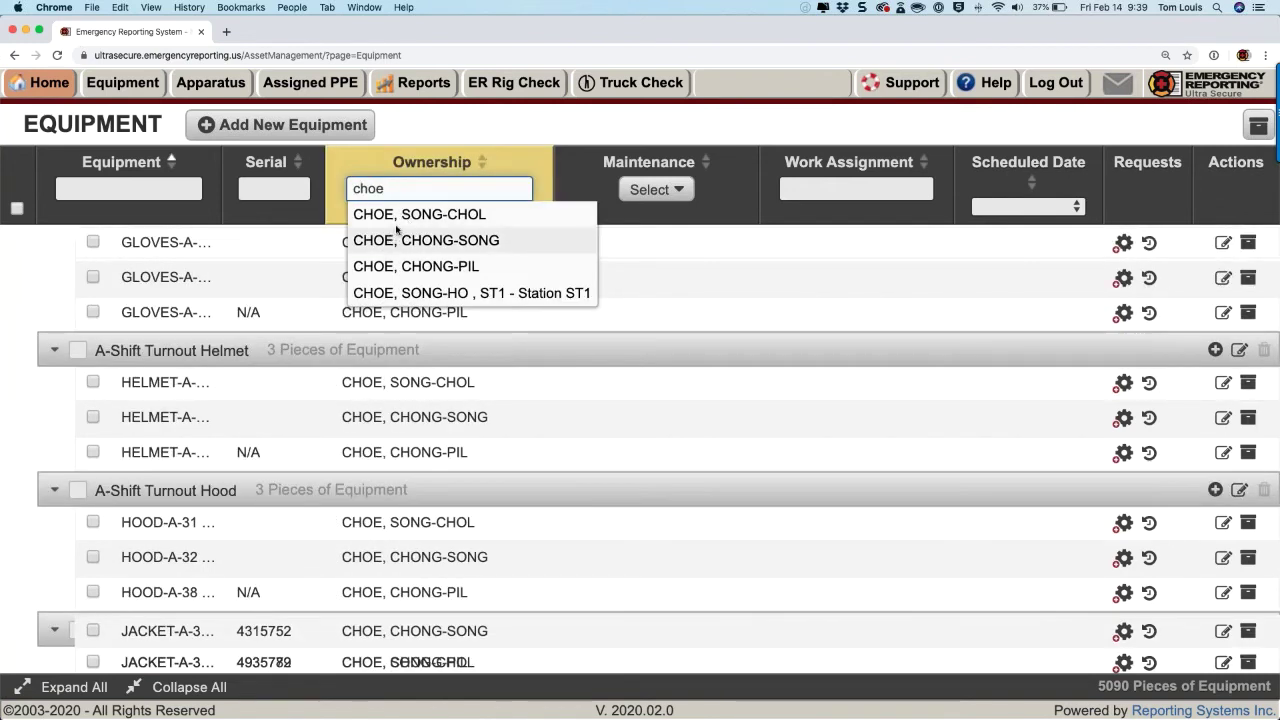
left_click(393, 292)
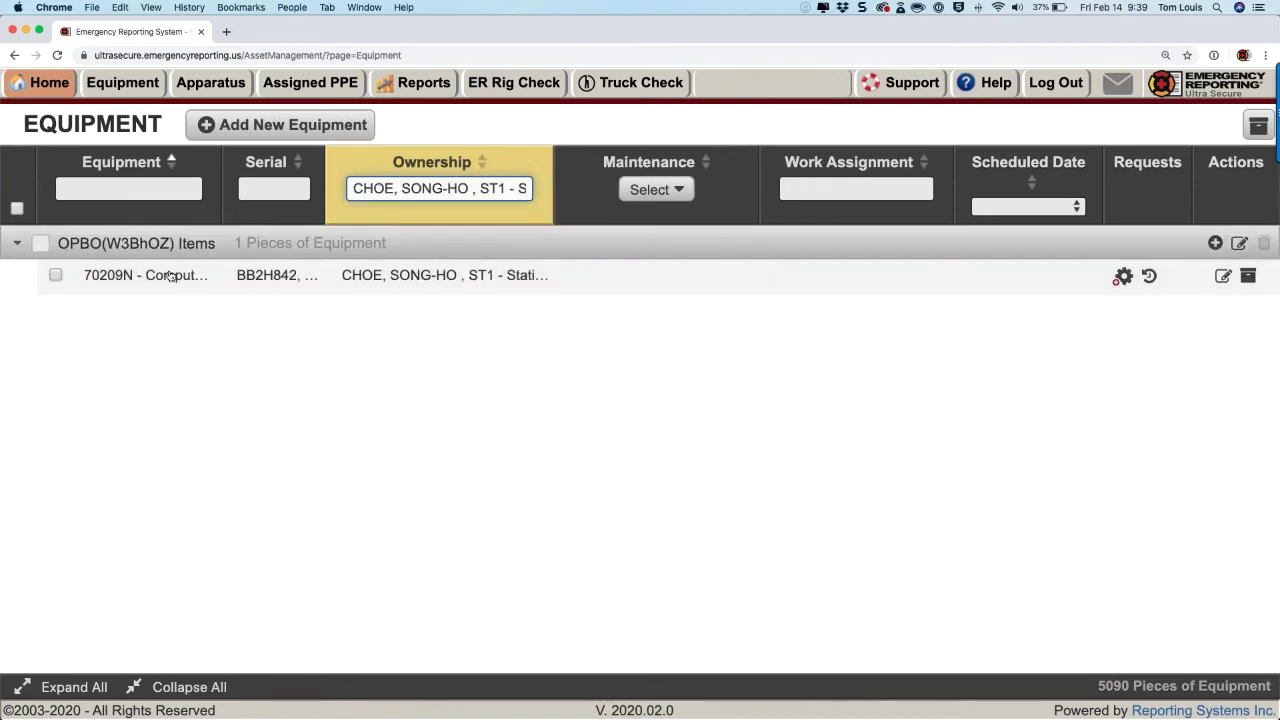
triple_click(403, 193)
type("choe")
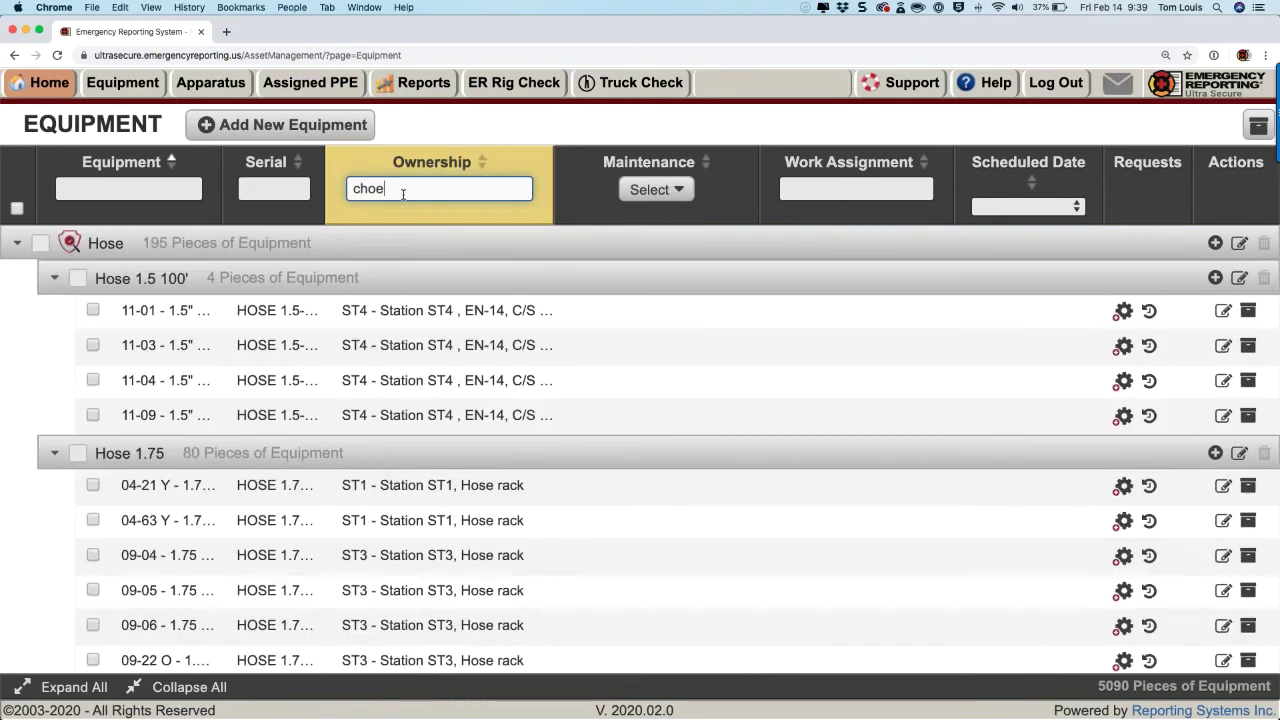
left_click(406, 224)
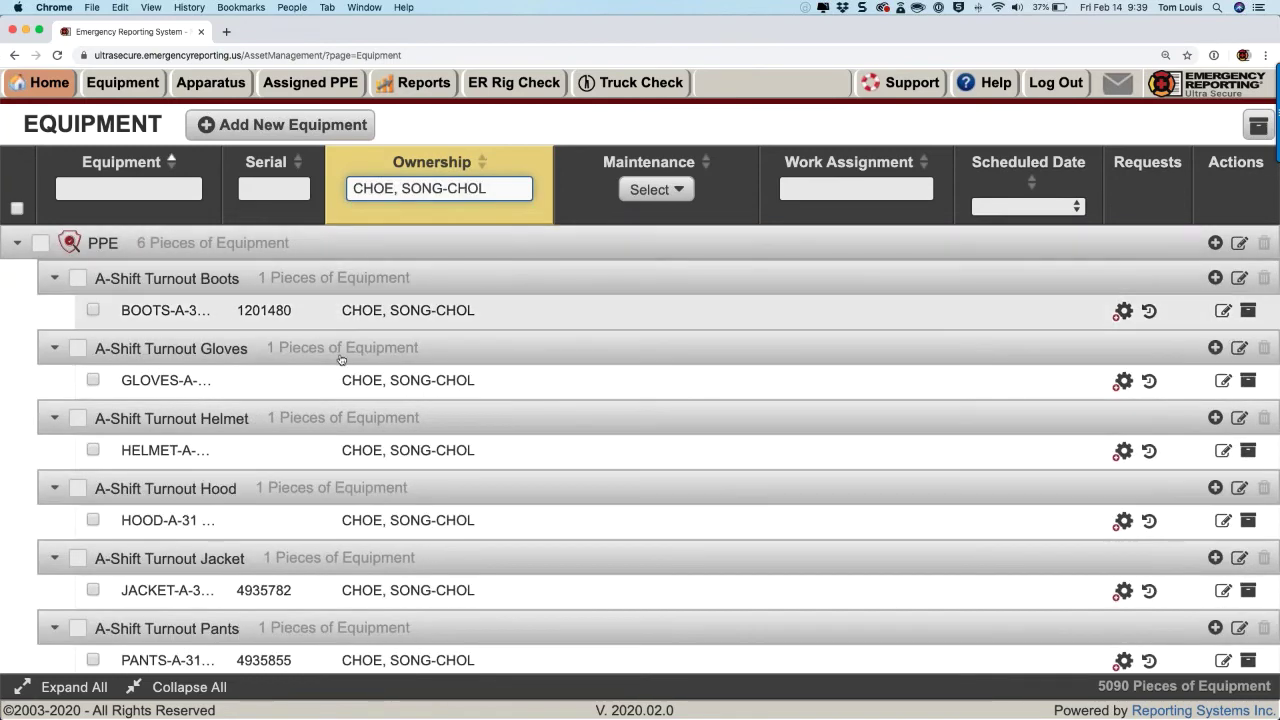
scroll(341, 362, "down", 1)
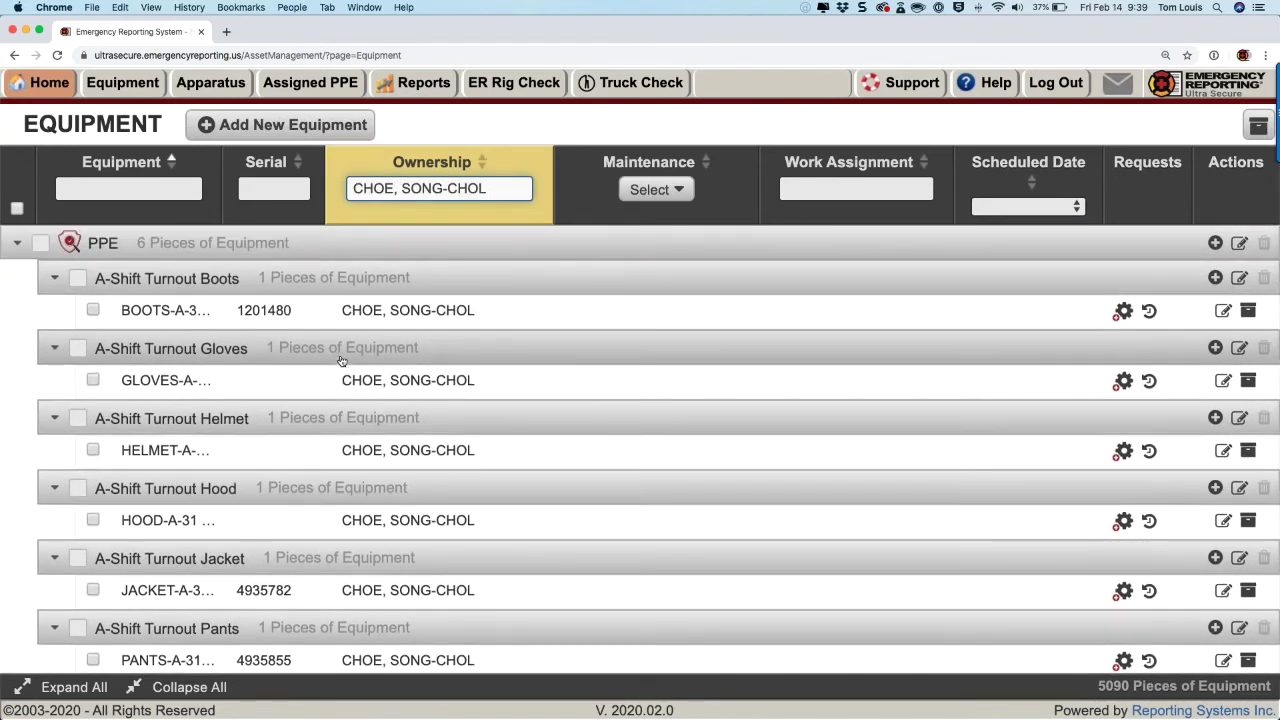
scroll(341, 362, "down", 1)
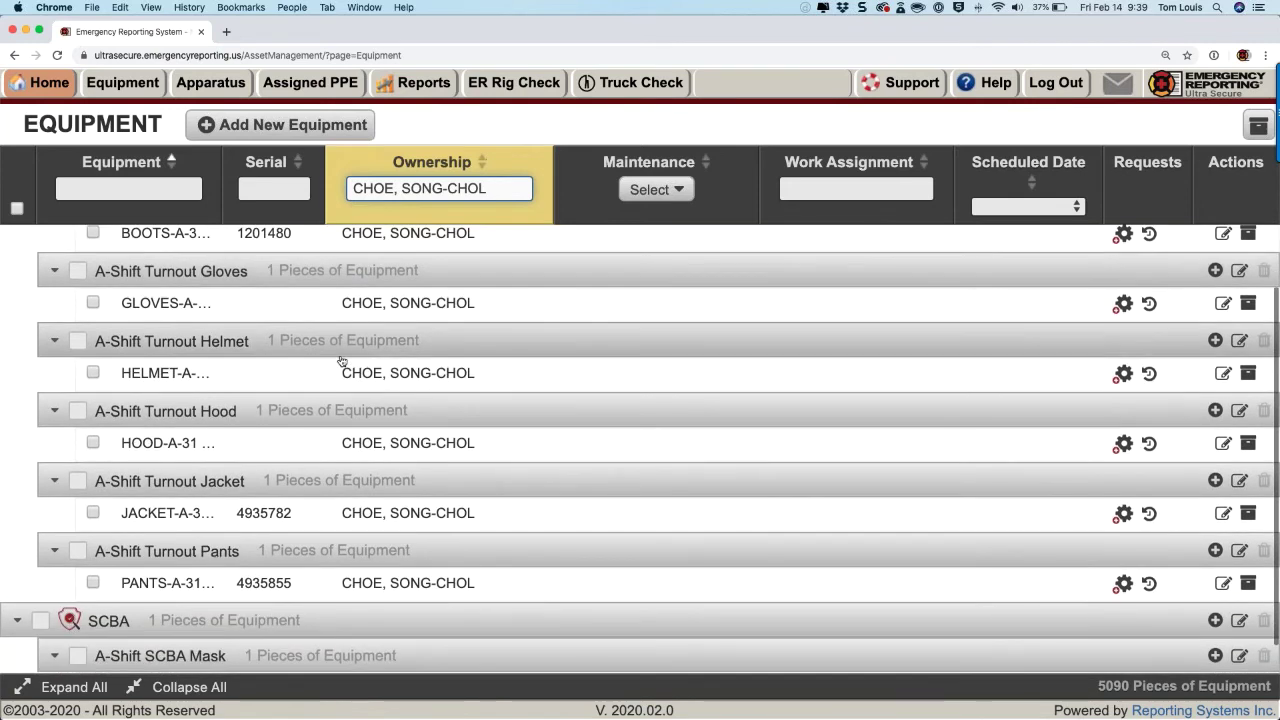
scroll(343, 361, "up", 2)
scroll(341, 361, "up", 1)
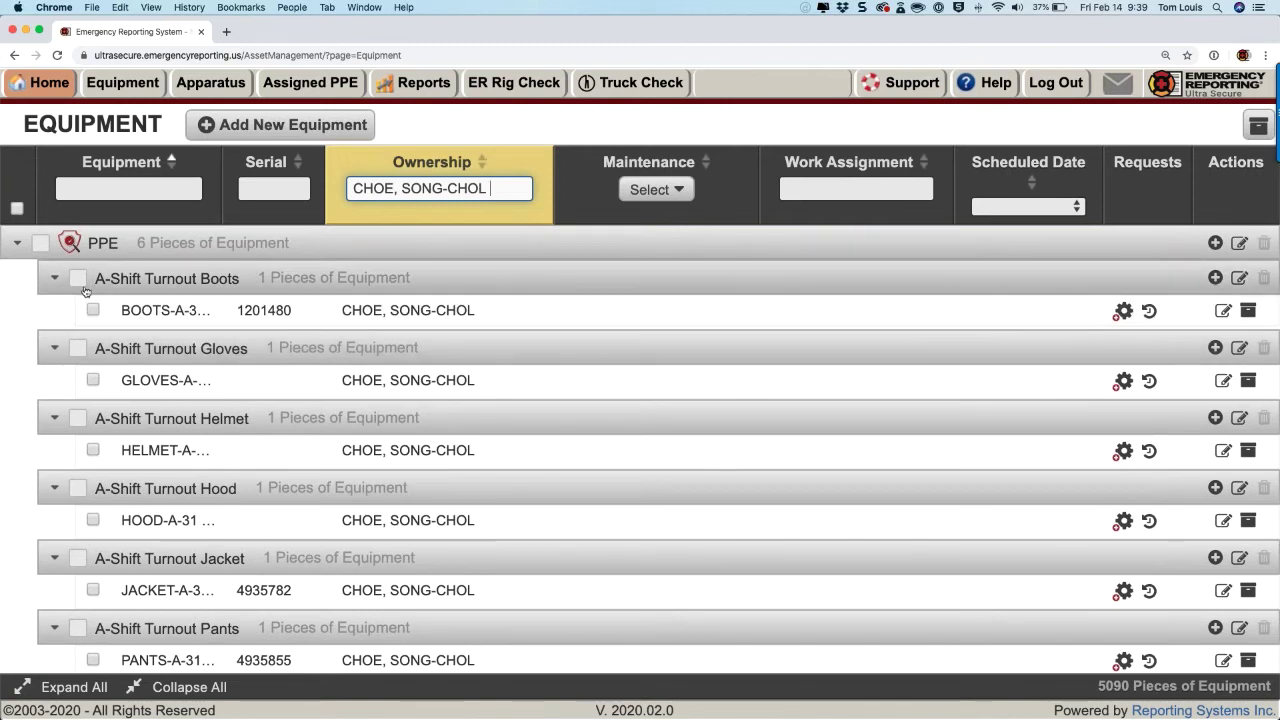
scroll(82, 290, "down", 3)
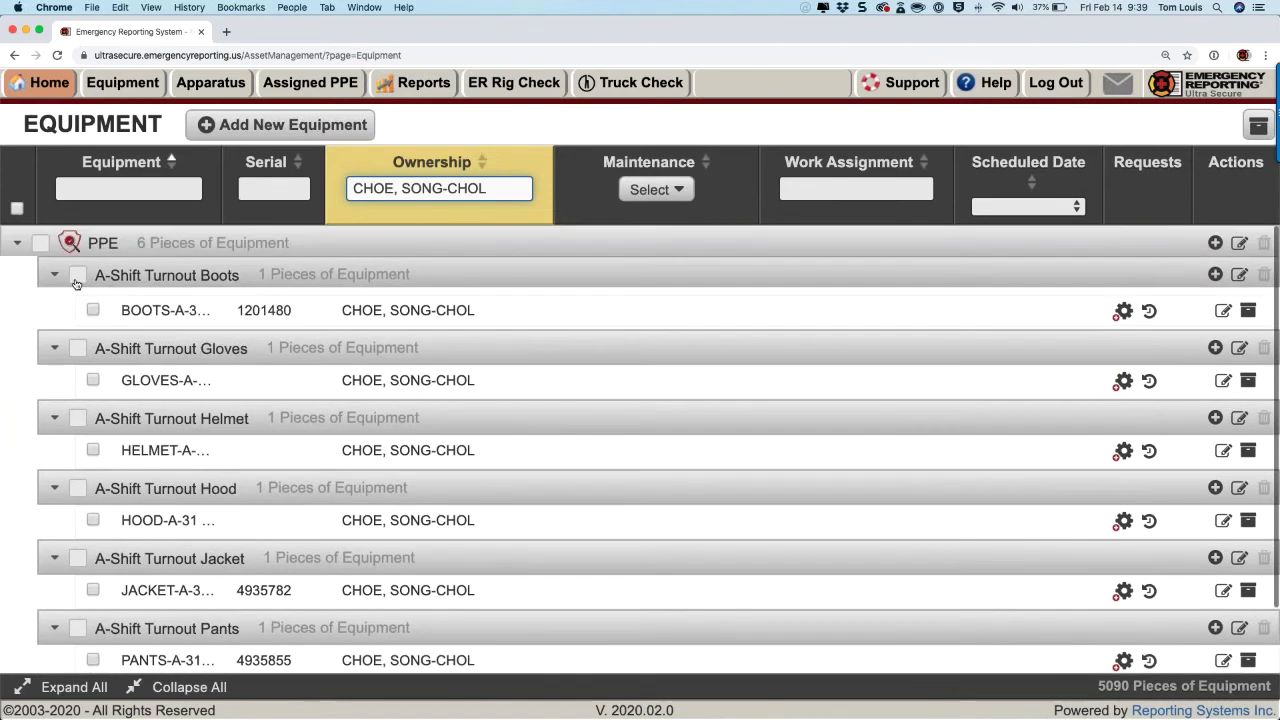
left_click(39, 243)
scroll(33, 246, "down", 5)
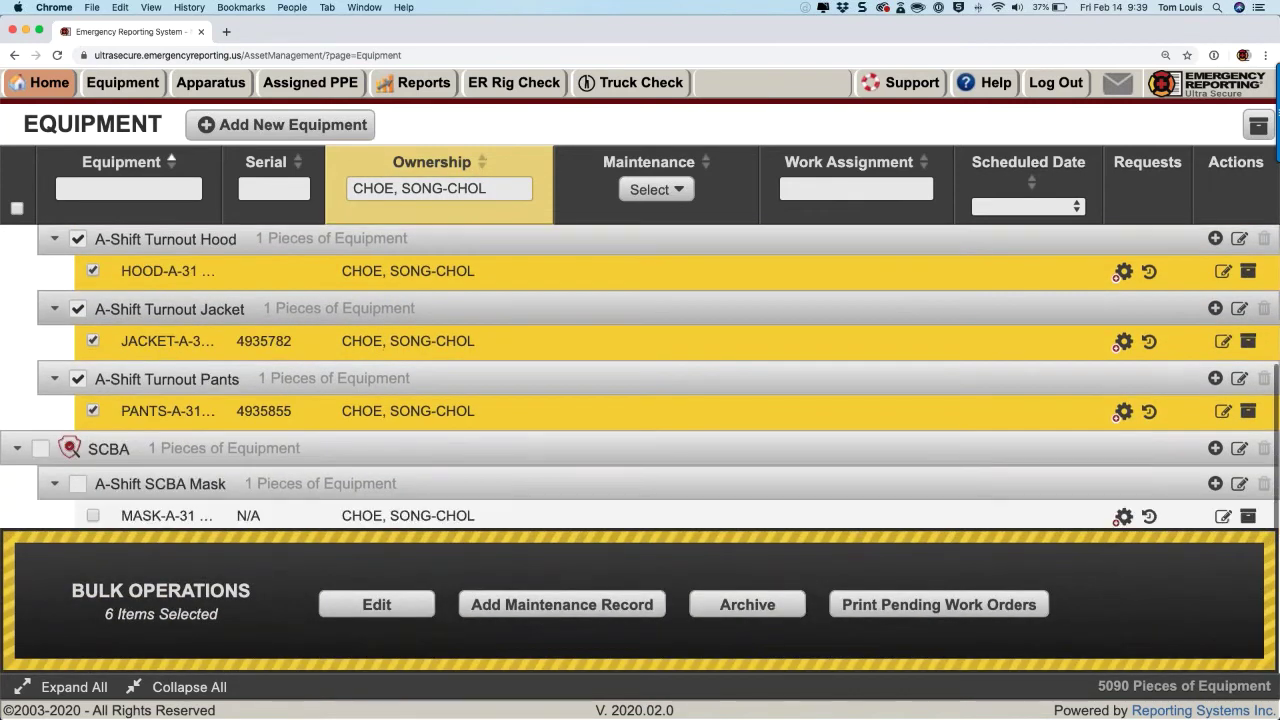
scroll(134, 425, "up", 5)
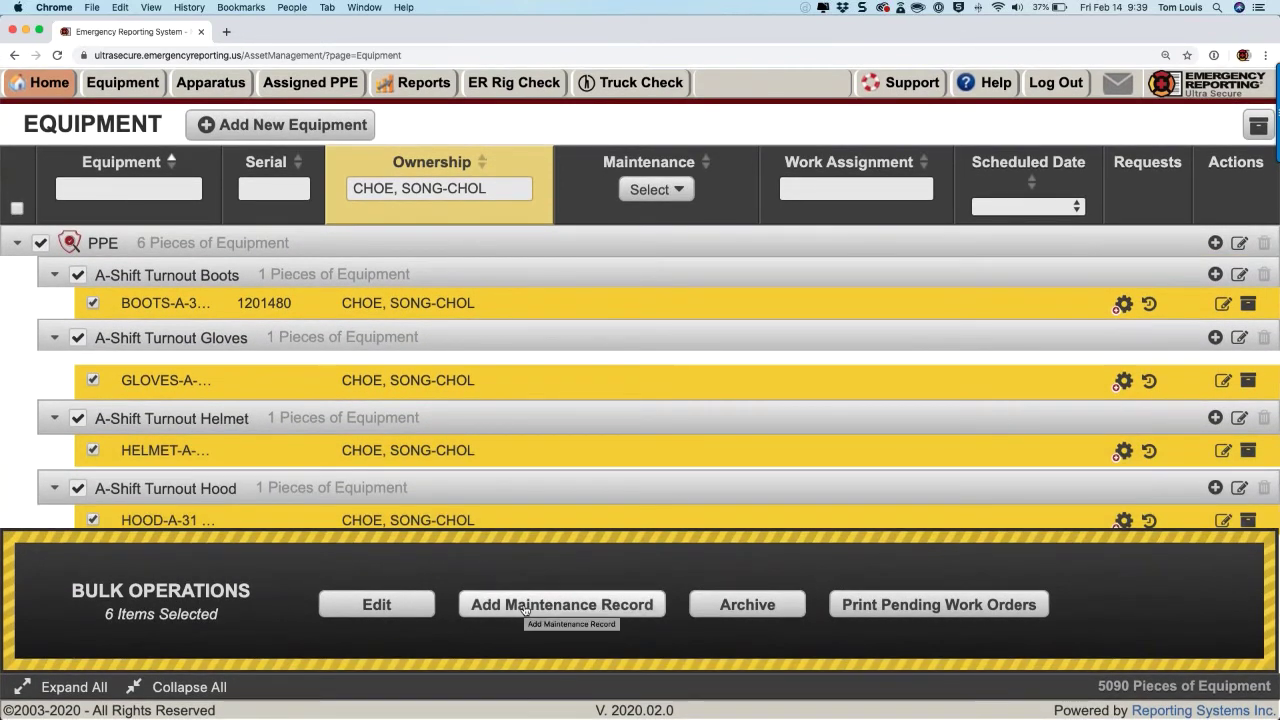
left_click(524, 608)
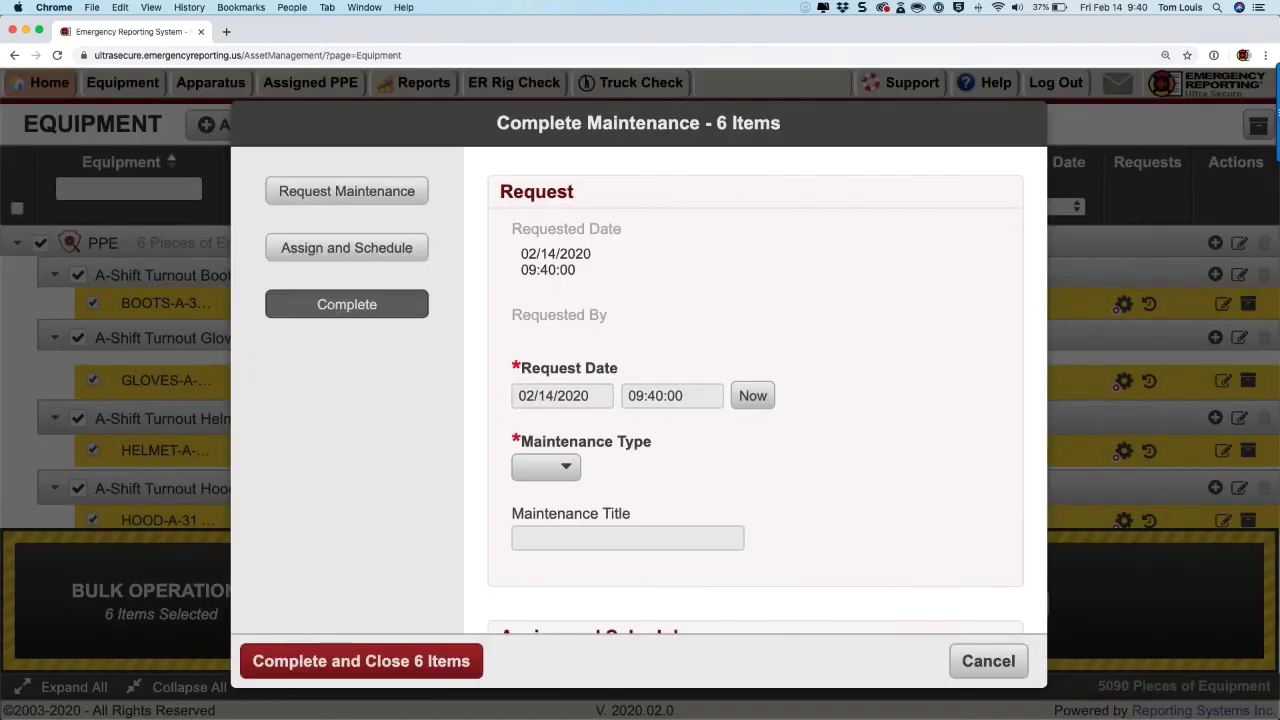
scroll(473, 385, "down", 2)
scroll(473, 385, "down", 6)
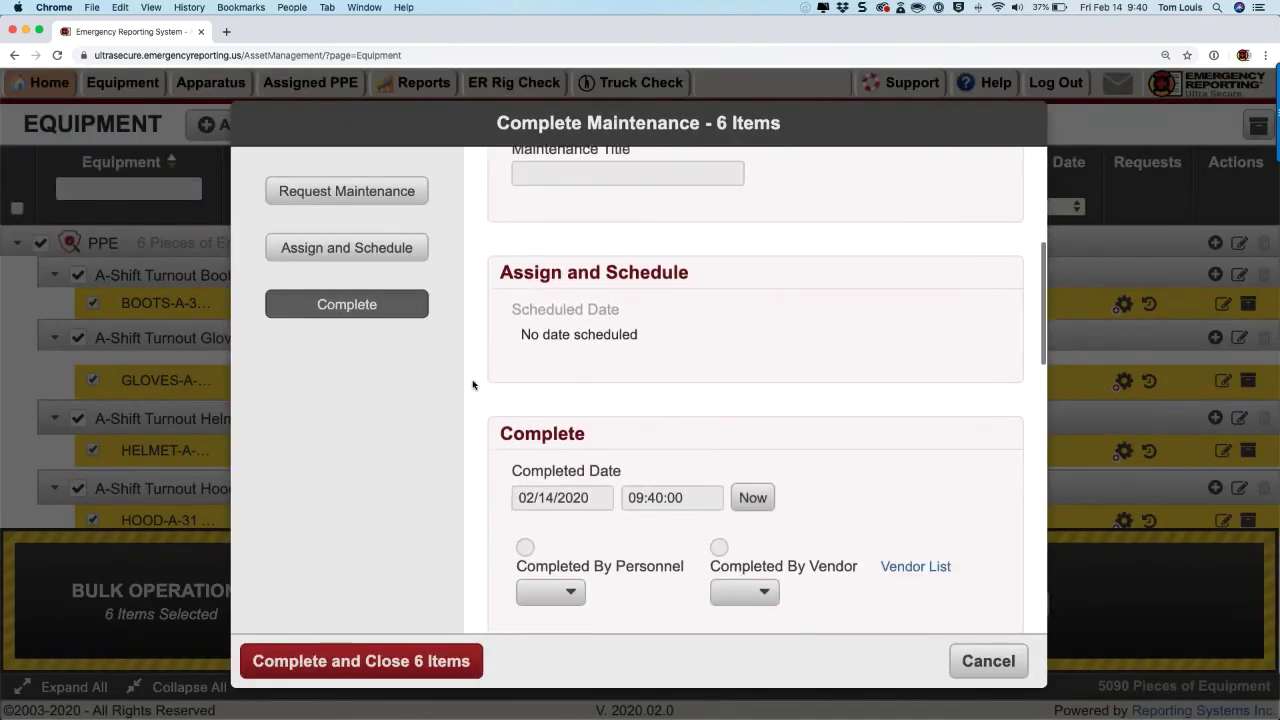
left_click(1000, 662)
scroll(267, 430, "down", 2)
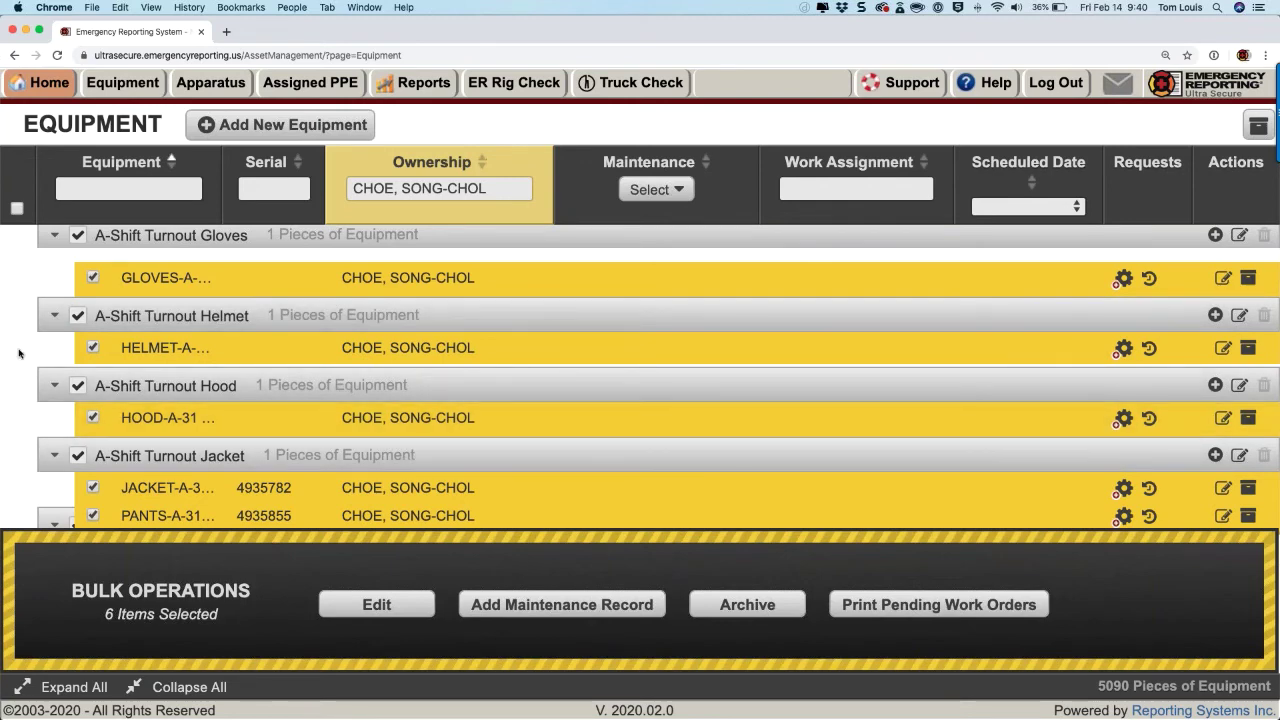
scroll(40, 300, "up", 3)
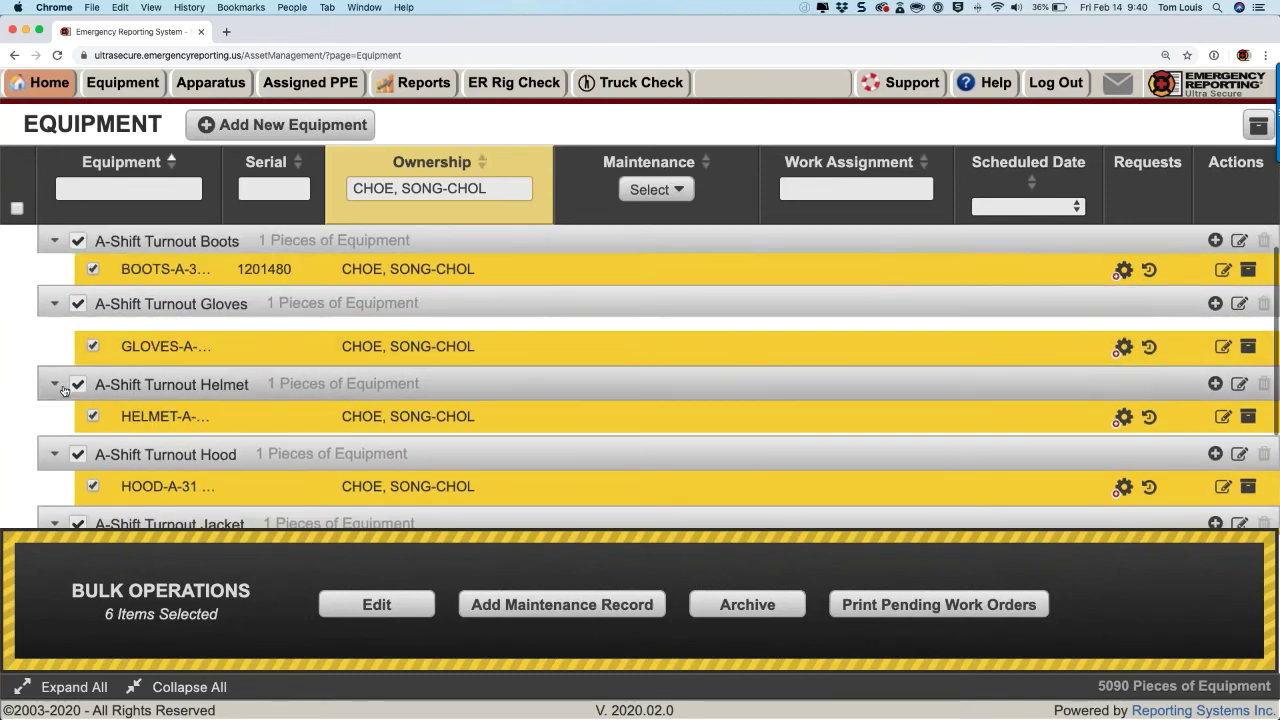
left_click(38, 250)
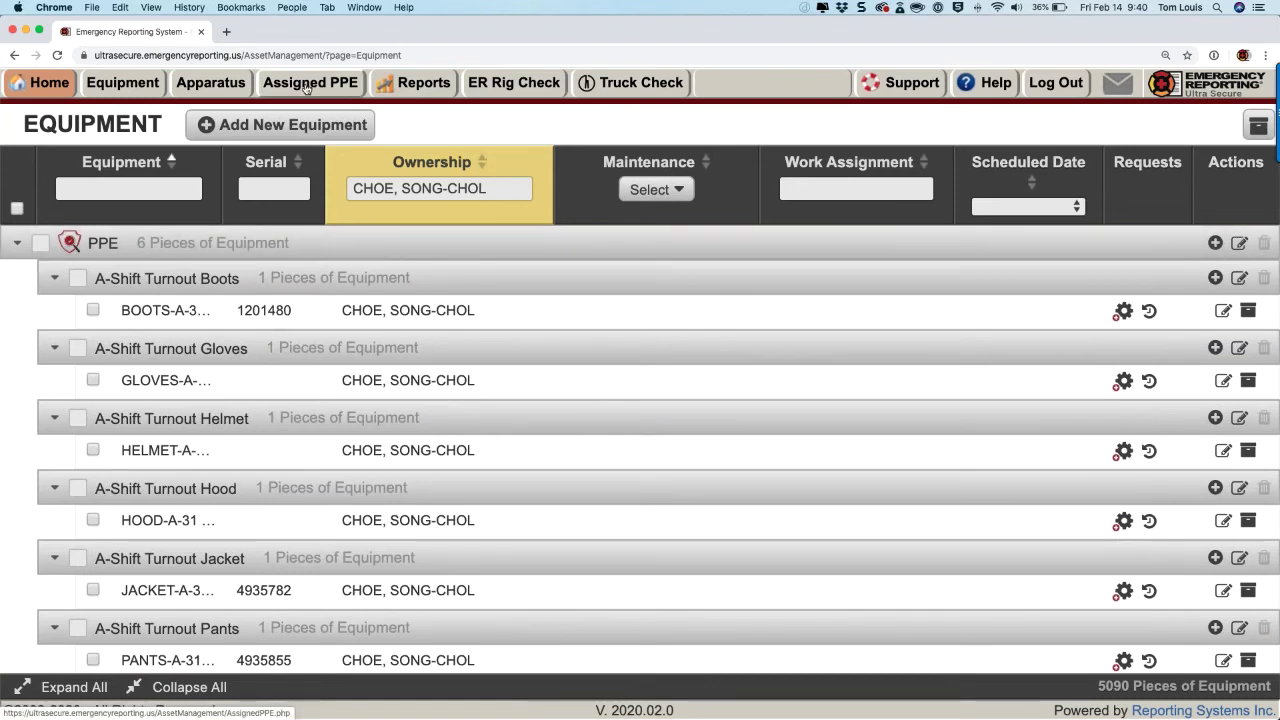
Step: Review the first person's A-Shift Turnouts set under Assigned PPE, then open an item in Equipment
left_click(306, 86)
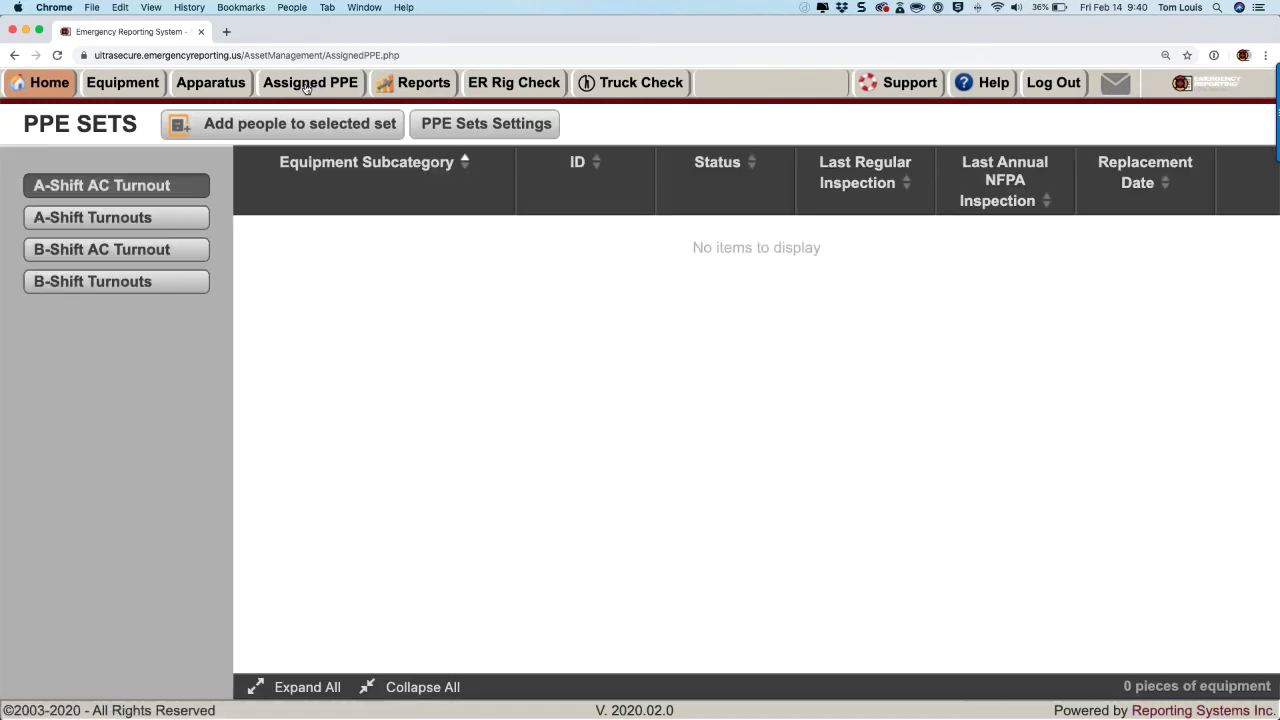
left_click(129, 222)
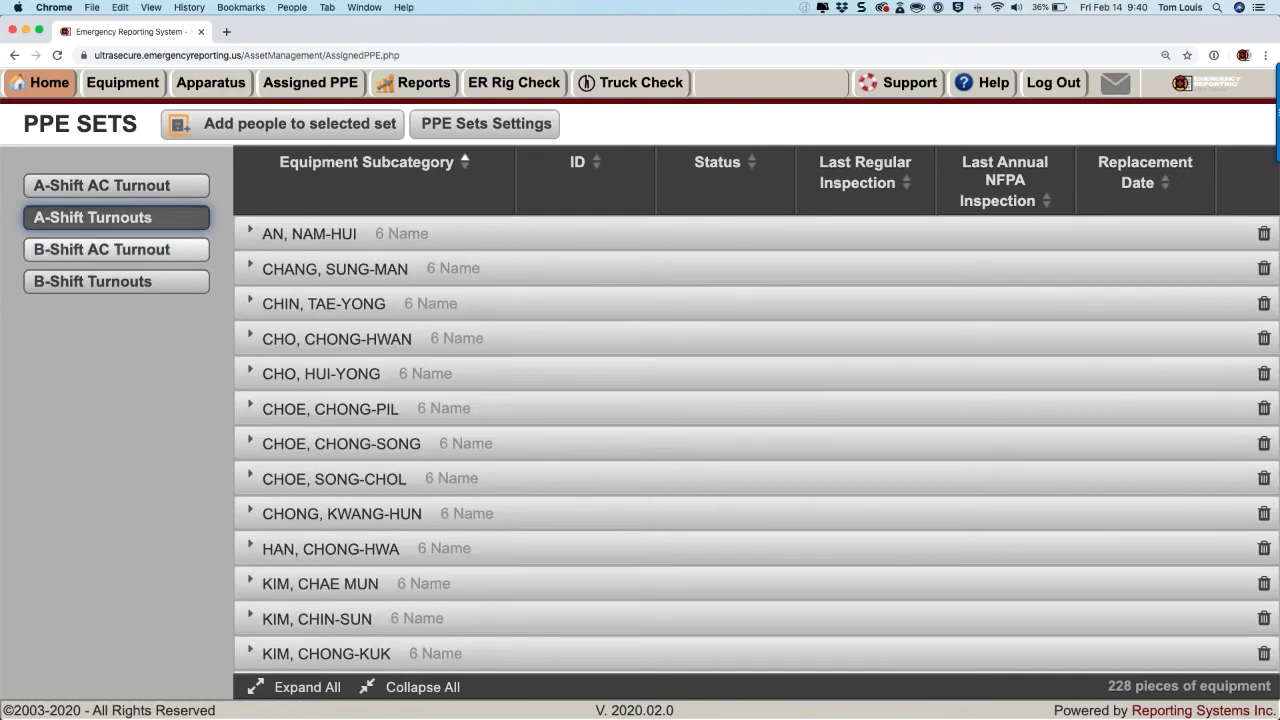
left_click(252, 232)
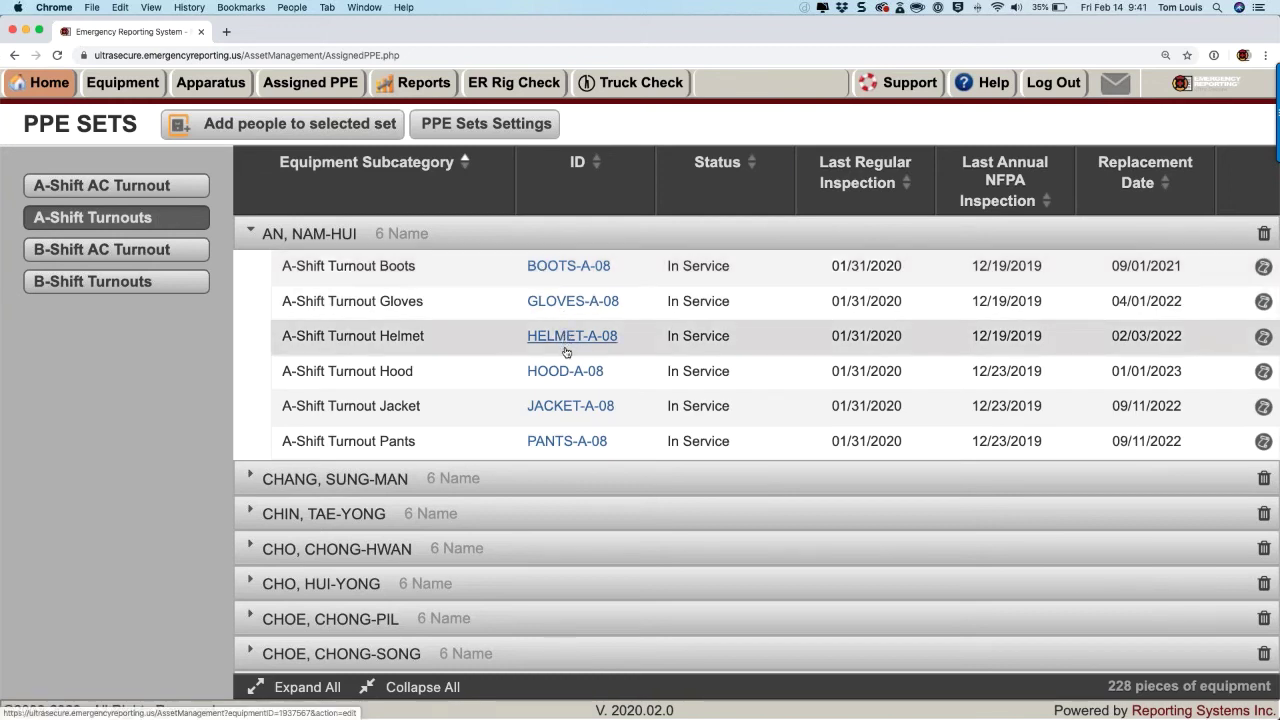
left_click(558, 406)
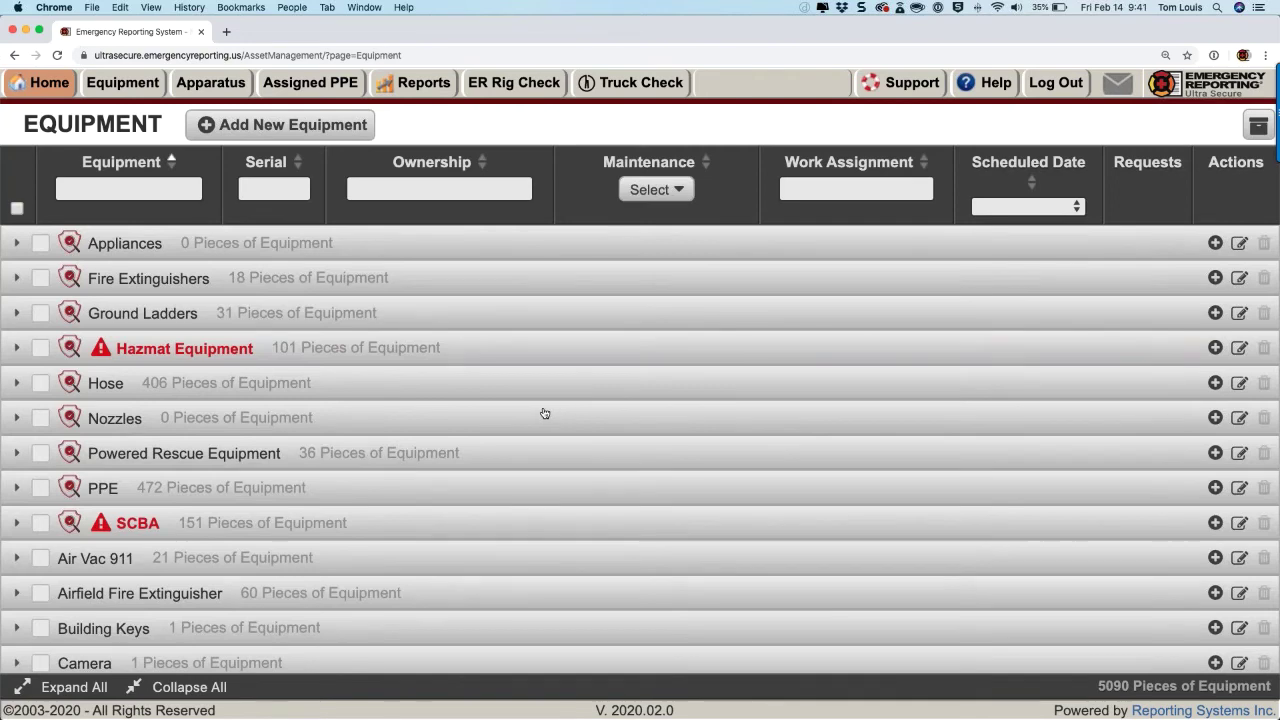
Step: Expand PPE and A-Shift Turnout Boots, then review and close the BOOTS-A-01 maintenance history
scroll(68, 500, "down", 1)
left_click(225, 437)
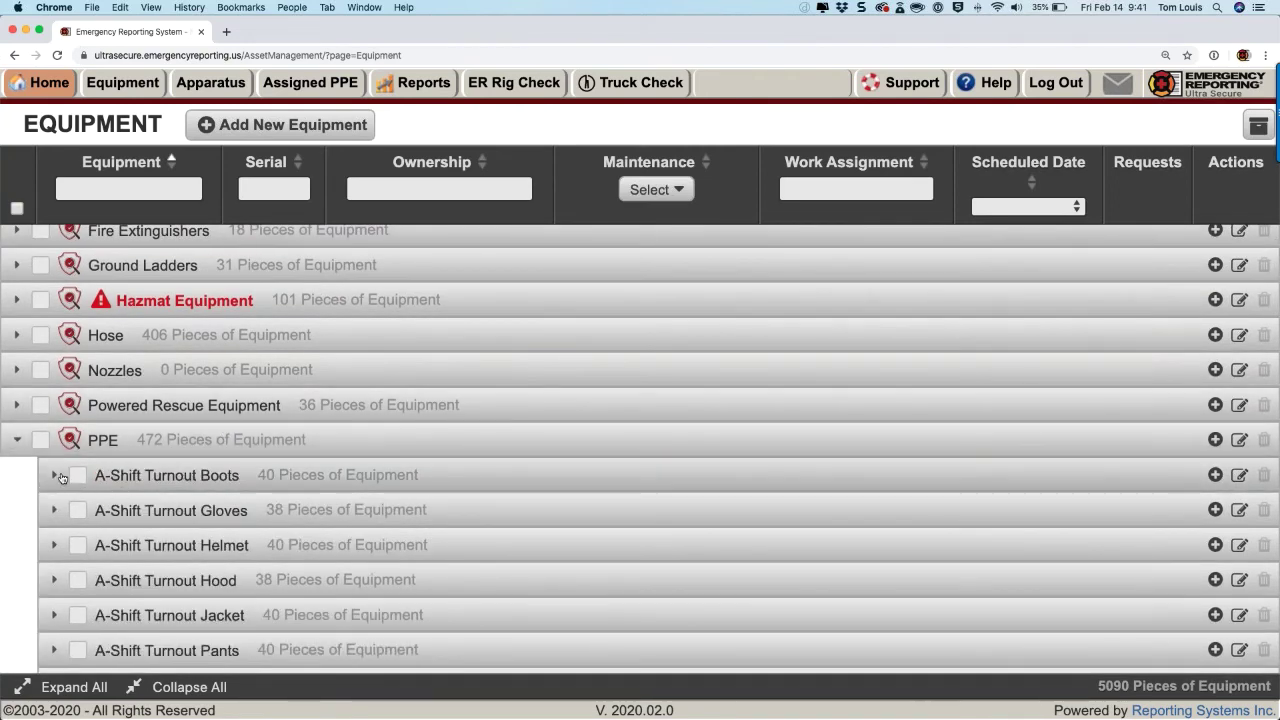
left_click(57, 476)
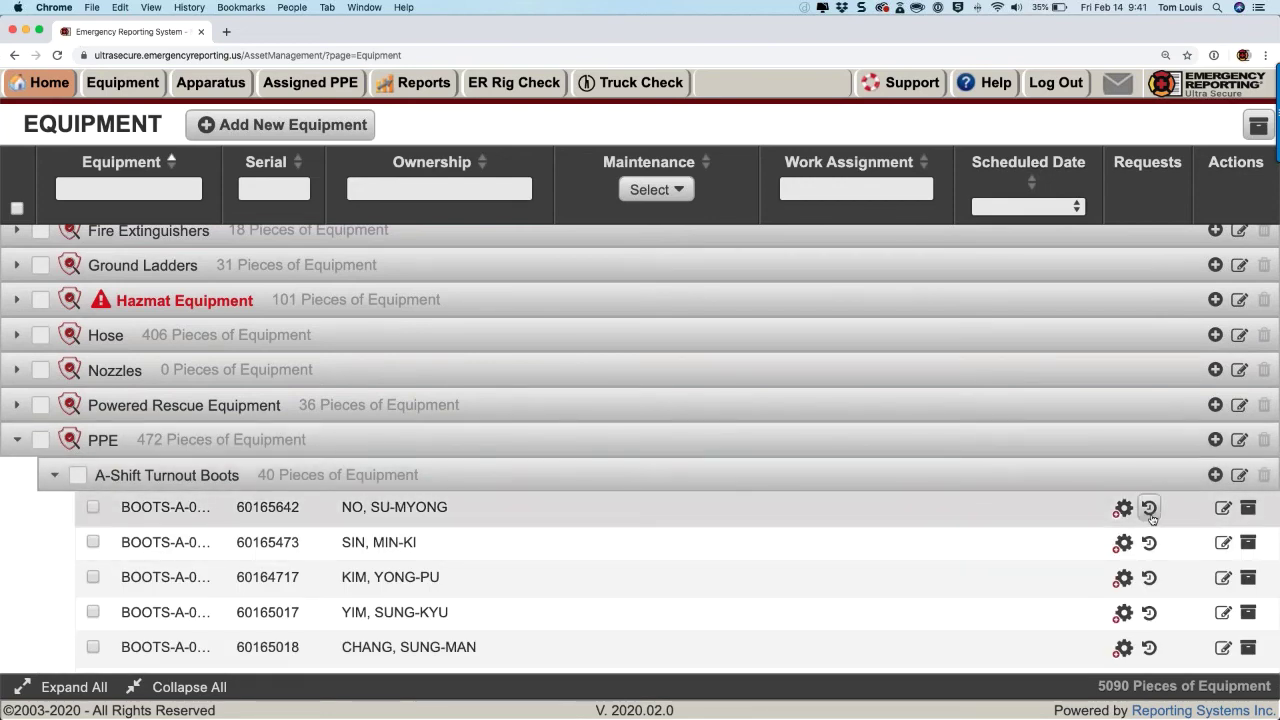
left_click(1149, 509)
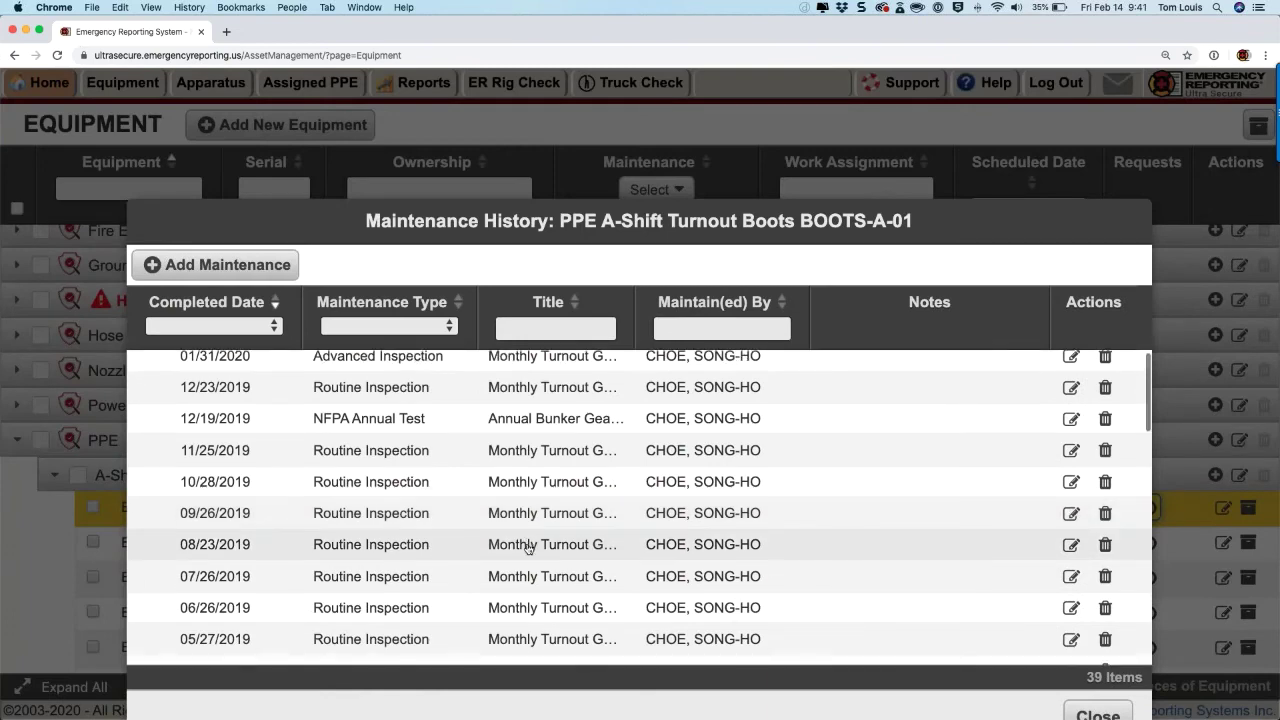
scroll(528, 549, "down", 4)
scroll(528, 549, "down", 15)
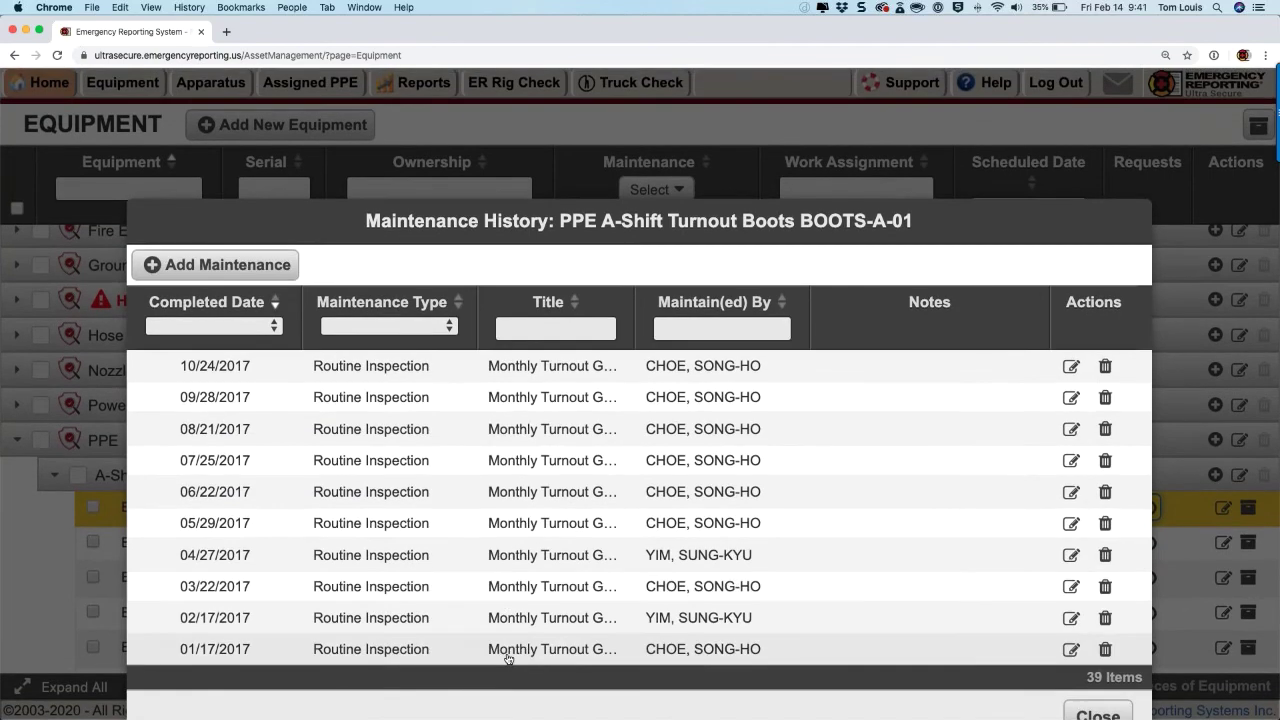
scroll(508, 655, "down", 2)
scroll(508, 658, "up", 4)
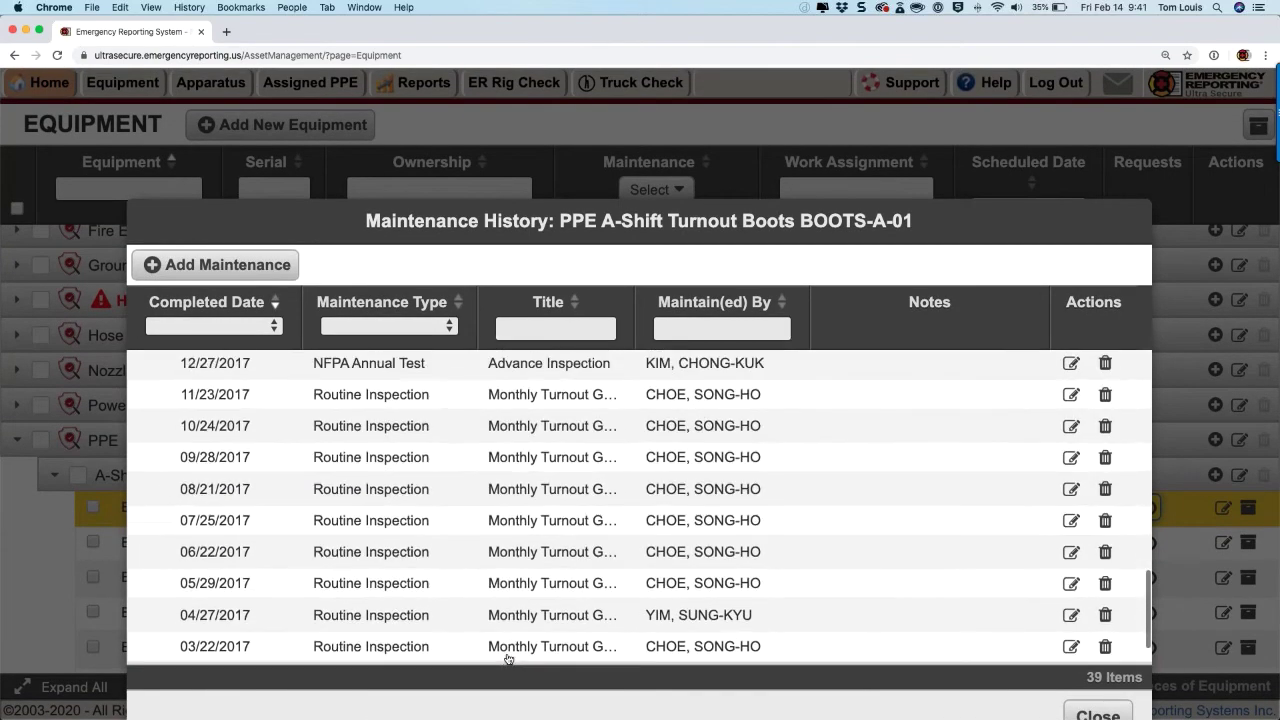
scroll(508, 658, "up", 6)
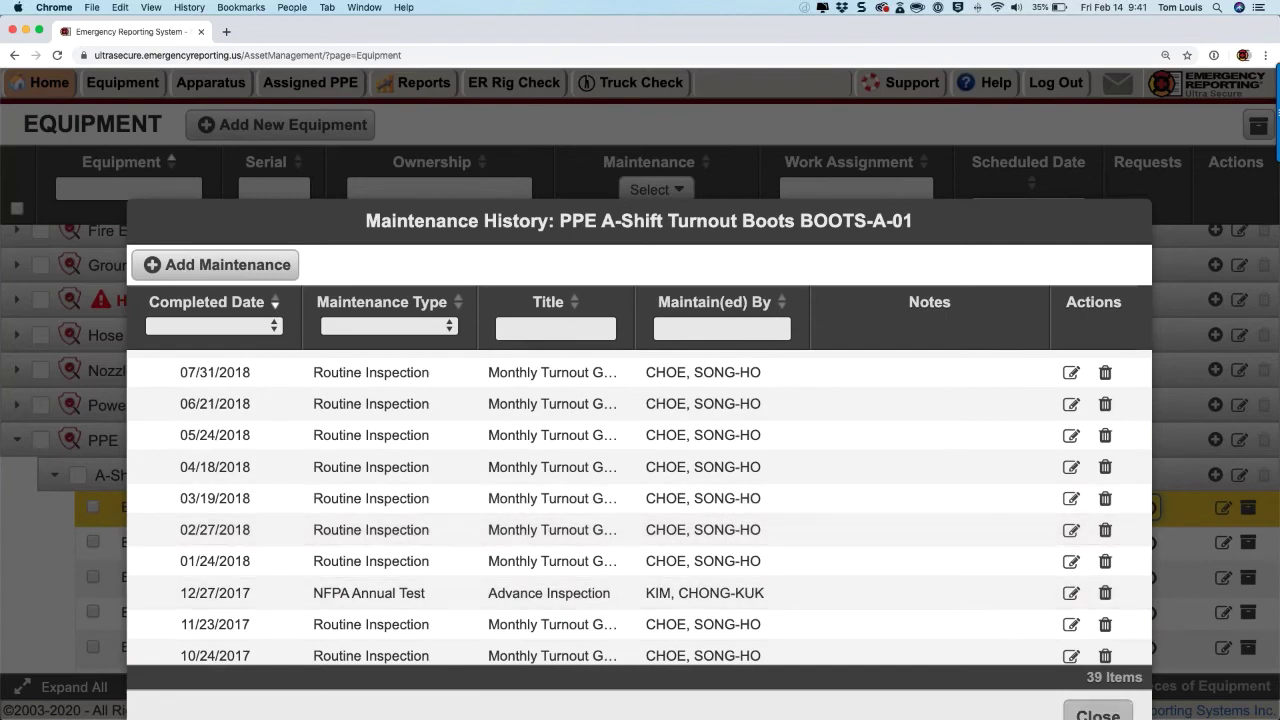
left_click(1098, 714)
scroll(760, 497, "down", 10)
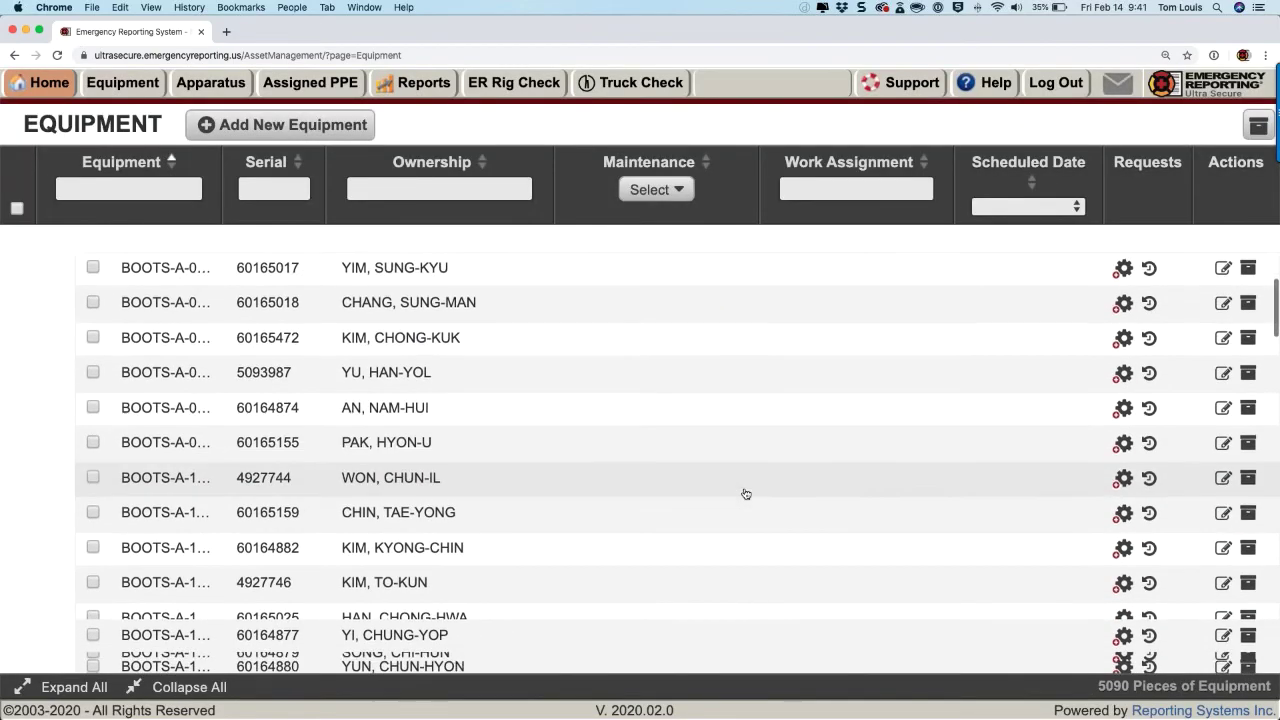
scroll(23, 420, "up", 10)
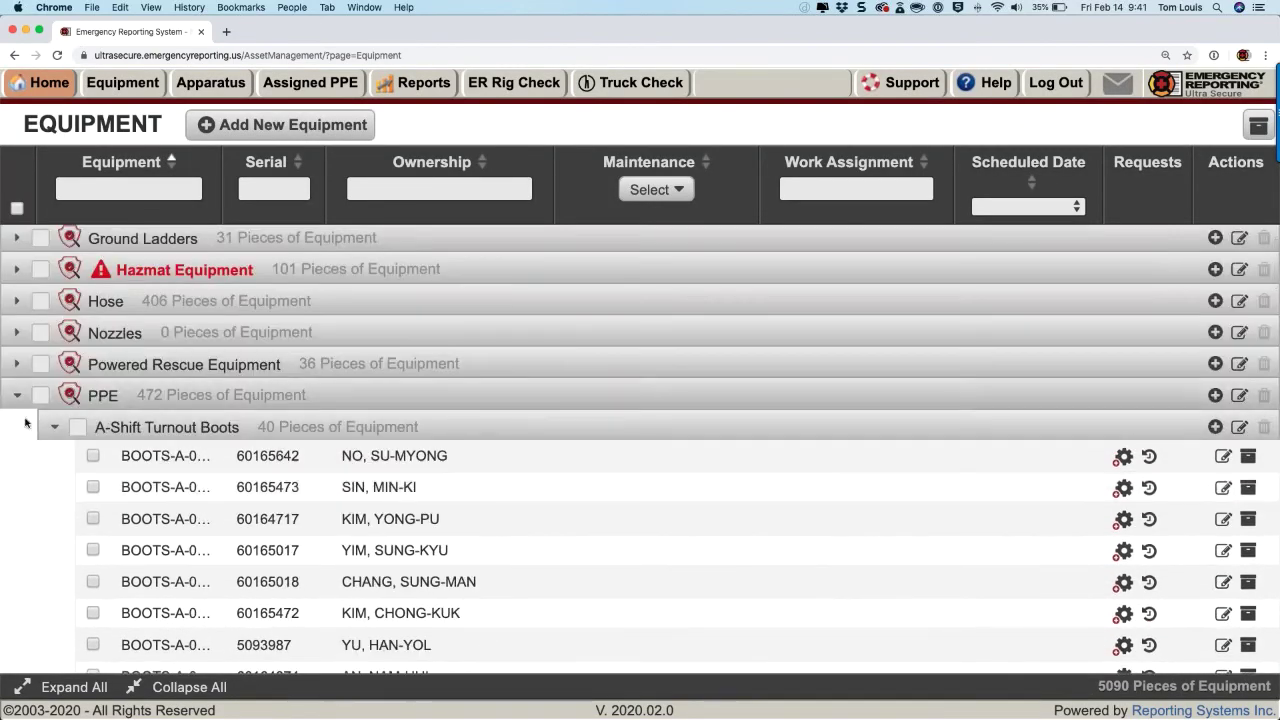
Step: Collapse Boots, expand A-Shift Turnout Jacket, and review and close the JACKET-A-01 history
left_click(55, 427)
scroll(65, 470, "down", 2)
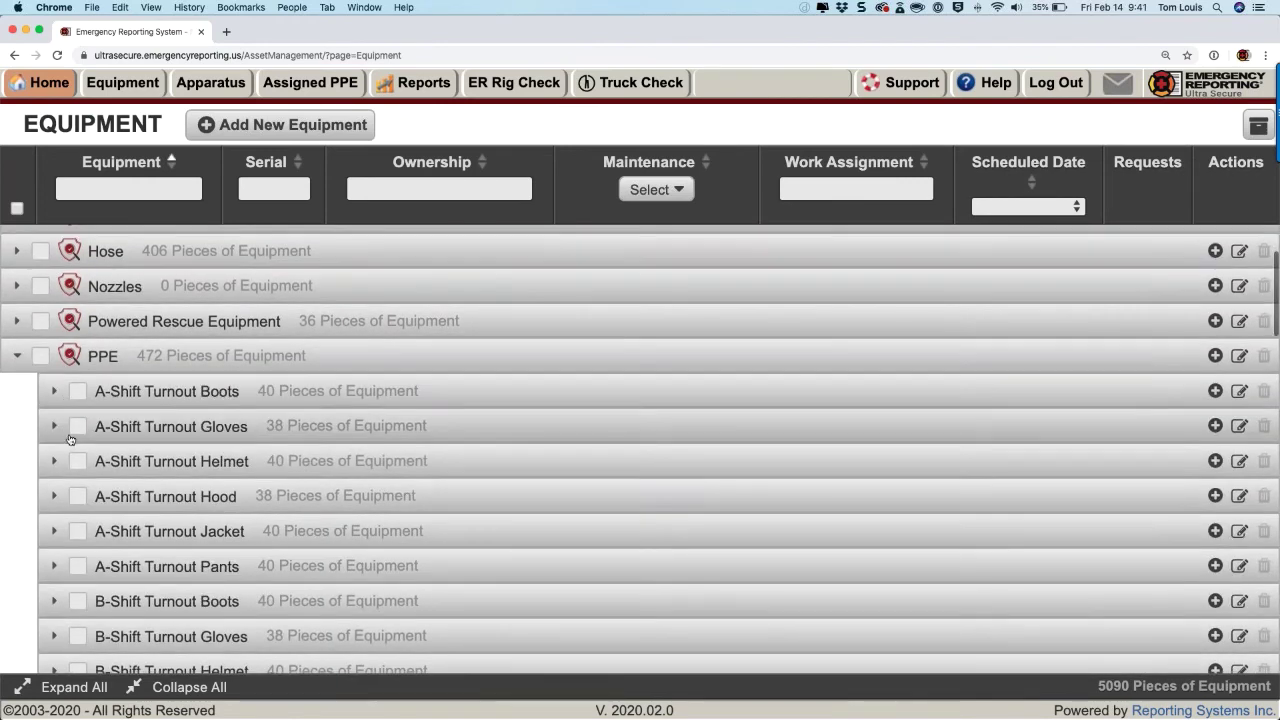
left_click(55, 531)
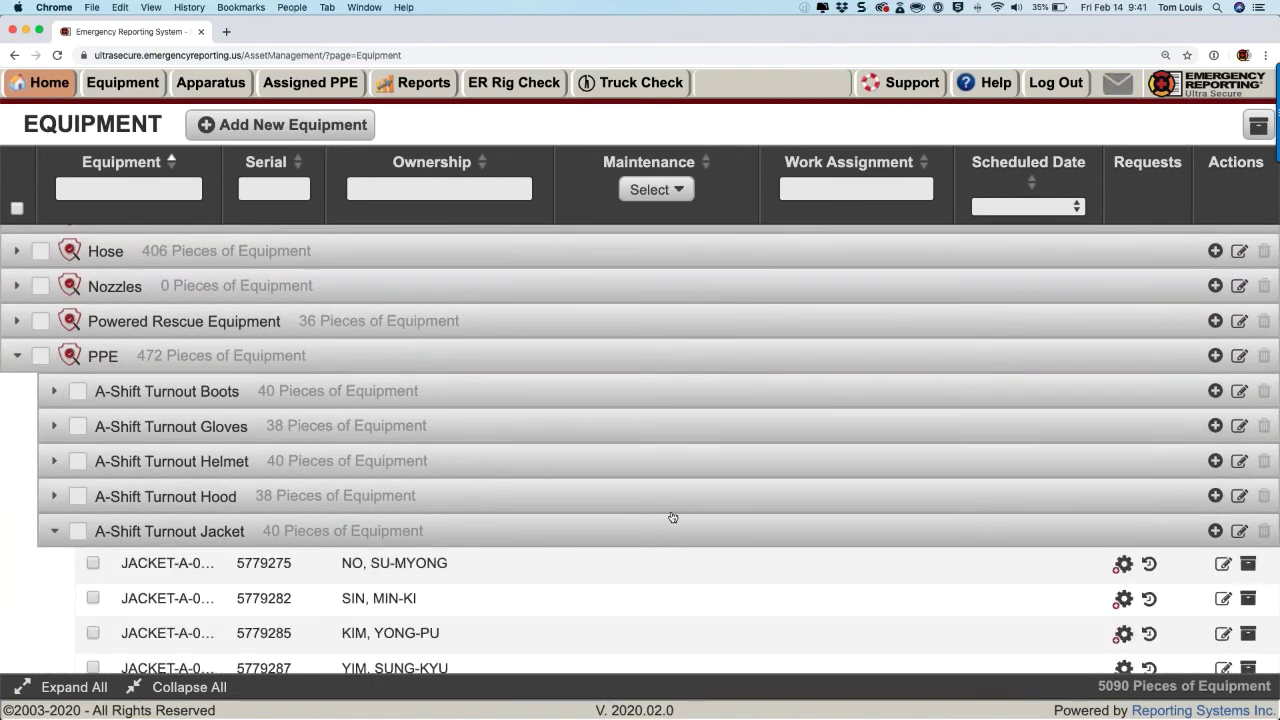
left_click(1149, 563)
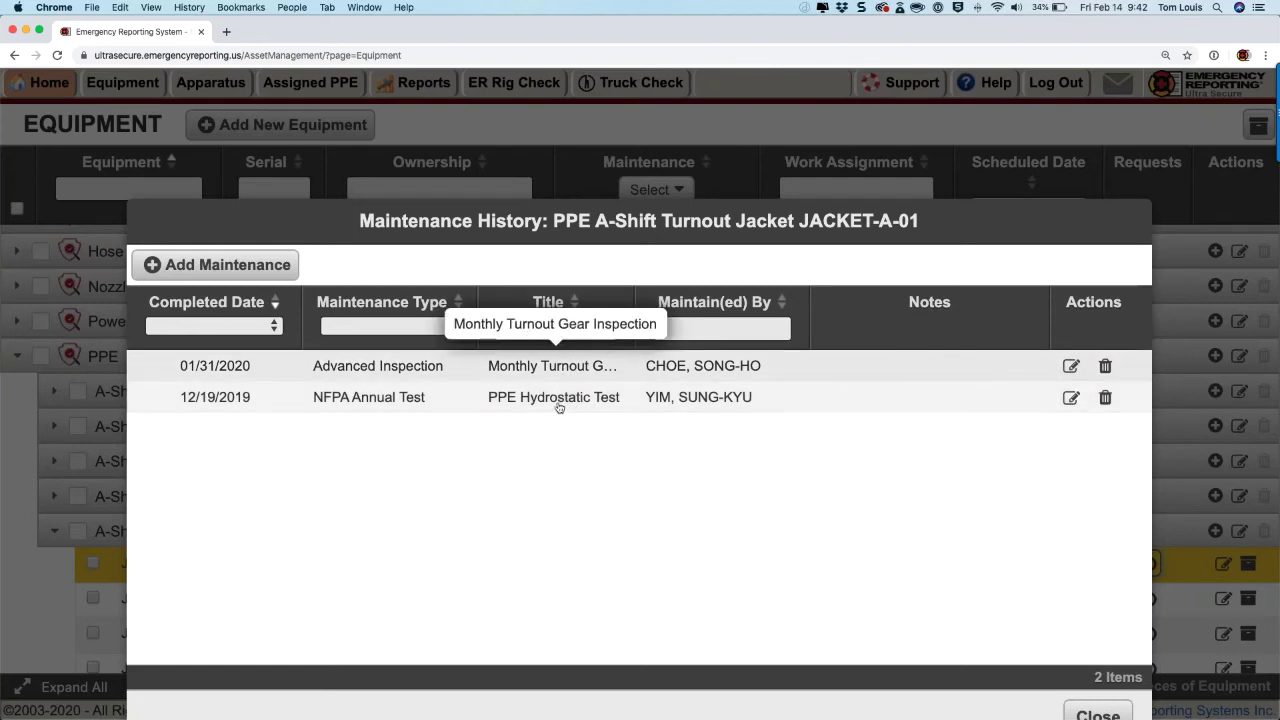
left_click(1095, 712)
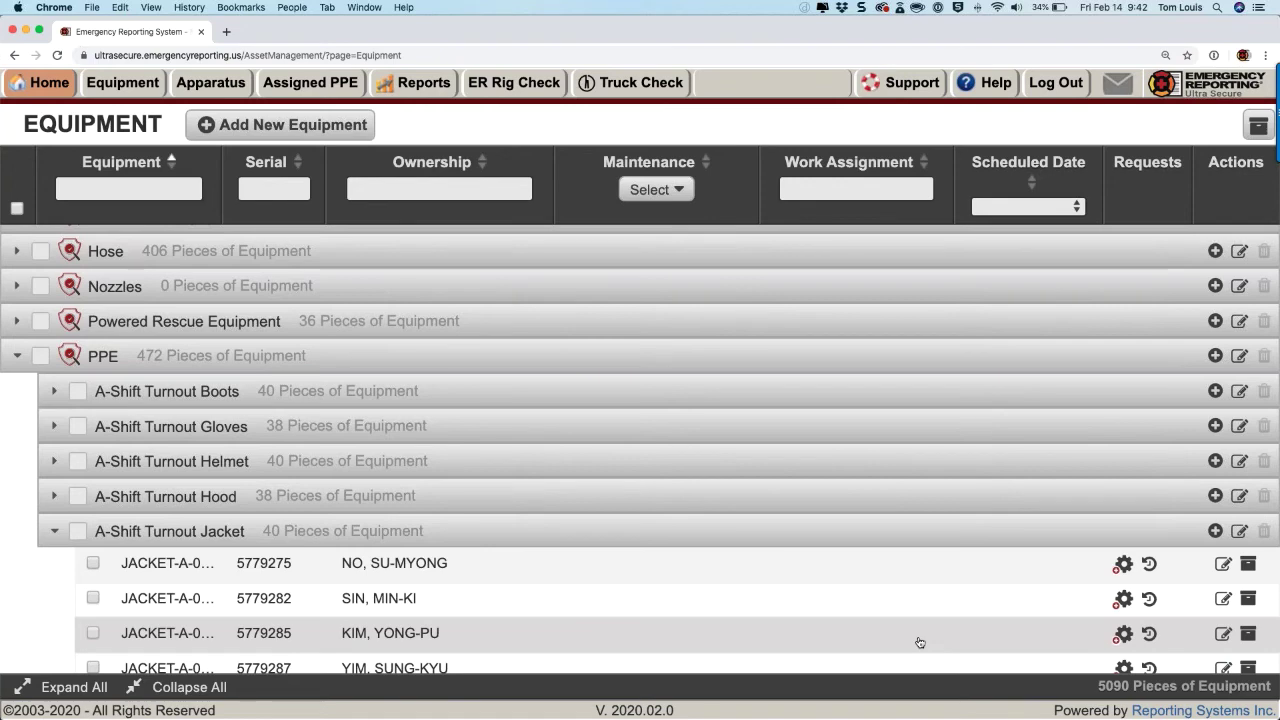
scroll(920, 642, "down", 1)
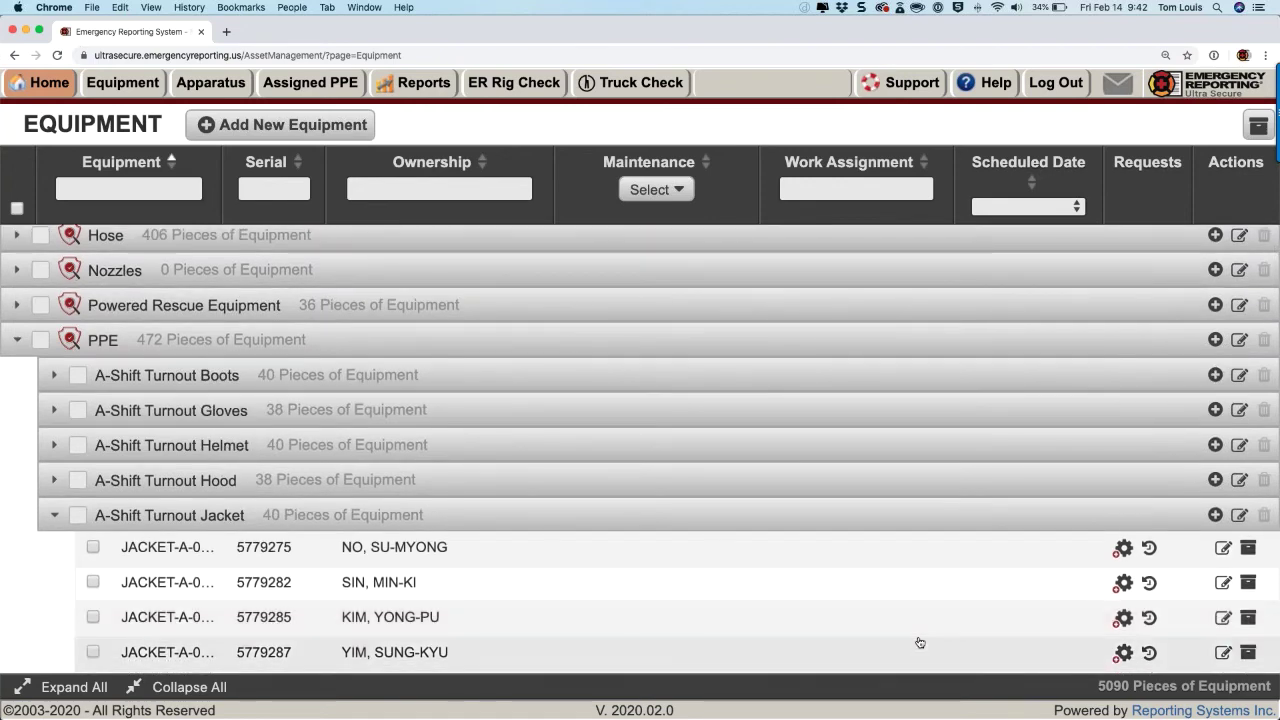
scroll(920, 642, "up", 5)
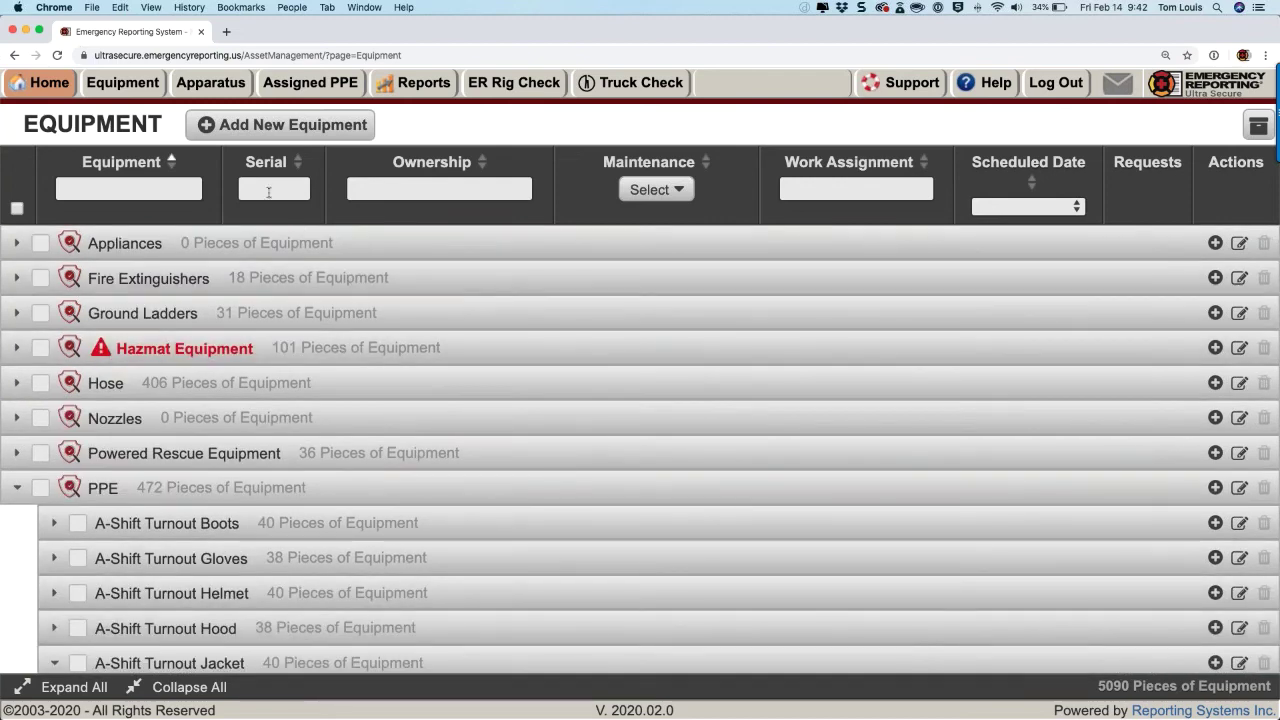
Step: Review the A-Shift Turnouts list in PPE Sets Settings without saving, then return to PPE Sets
left_click(313, 83)
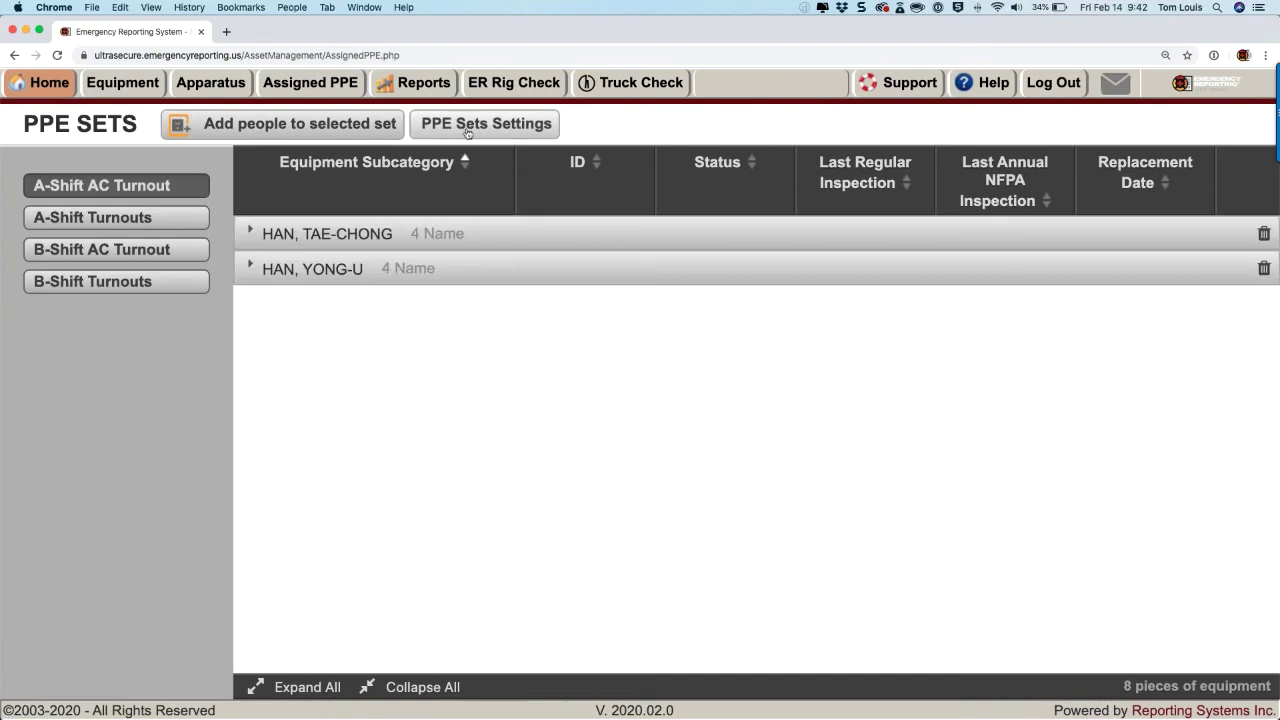
left_click(467, 130)
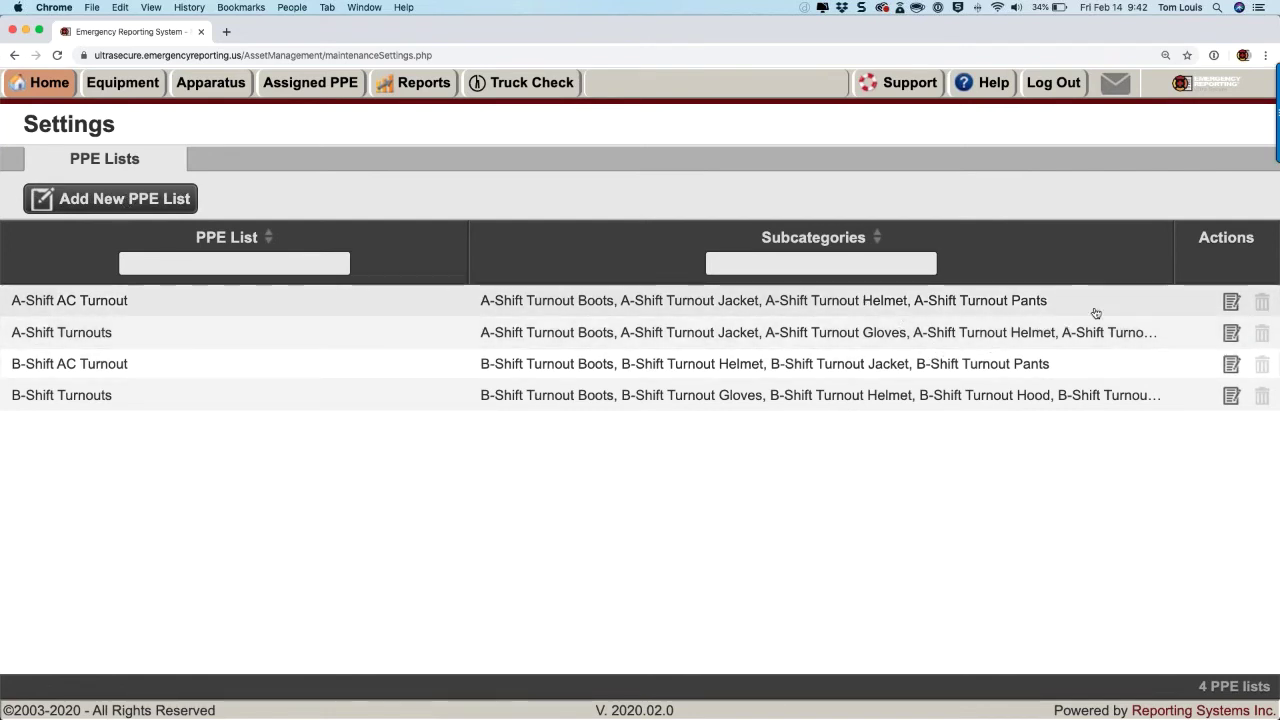
left_click(1231, 335)
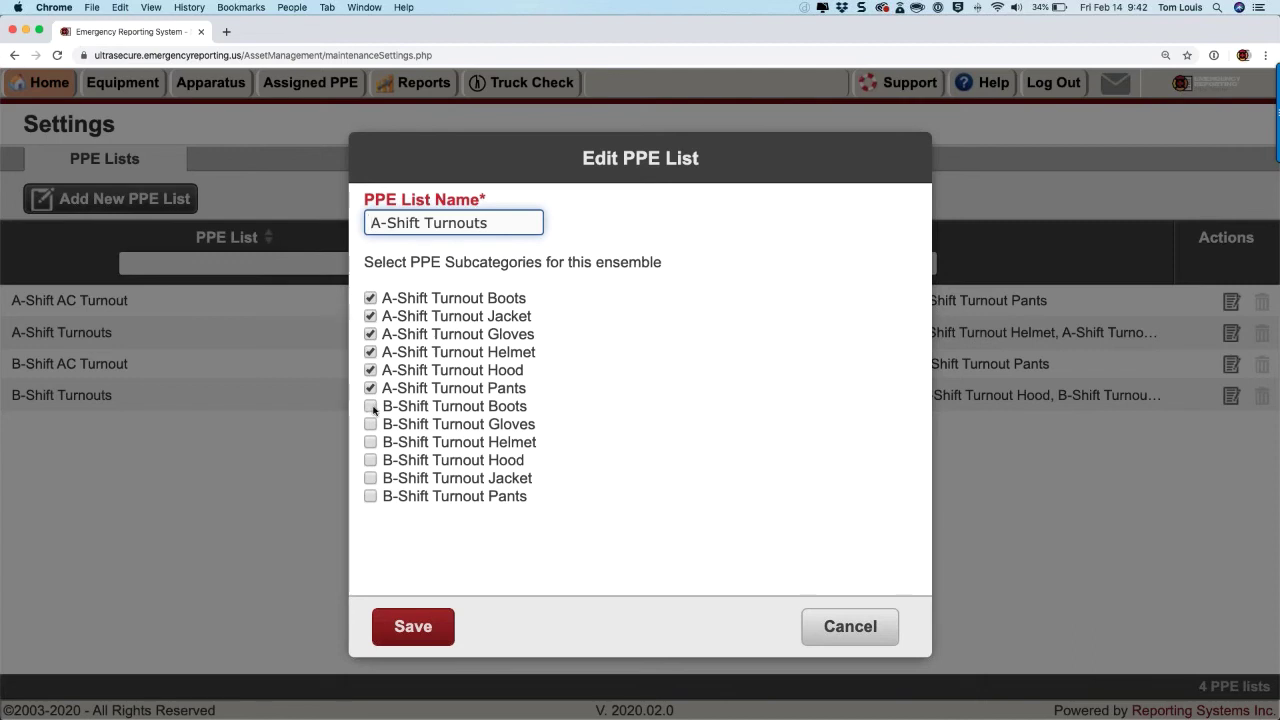
left_click(886, 626)
left_click(297, 94)
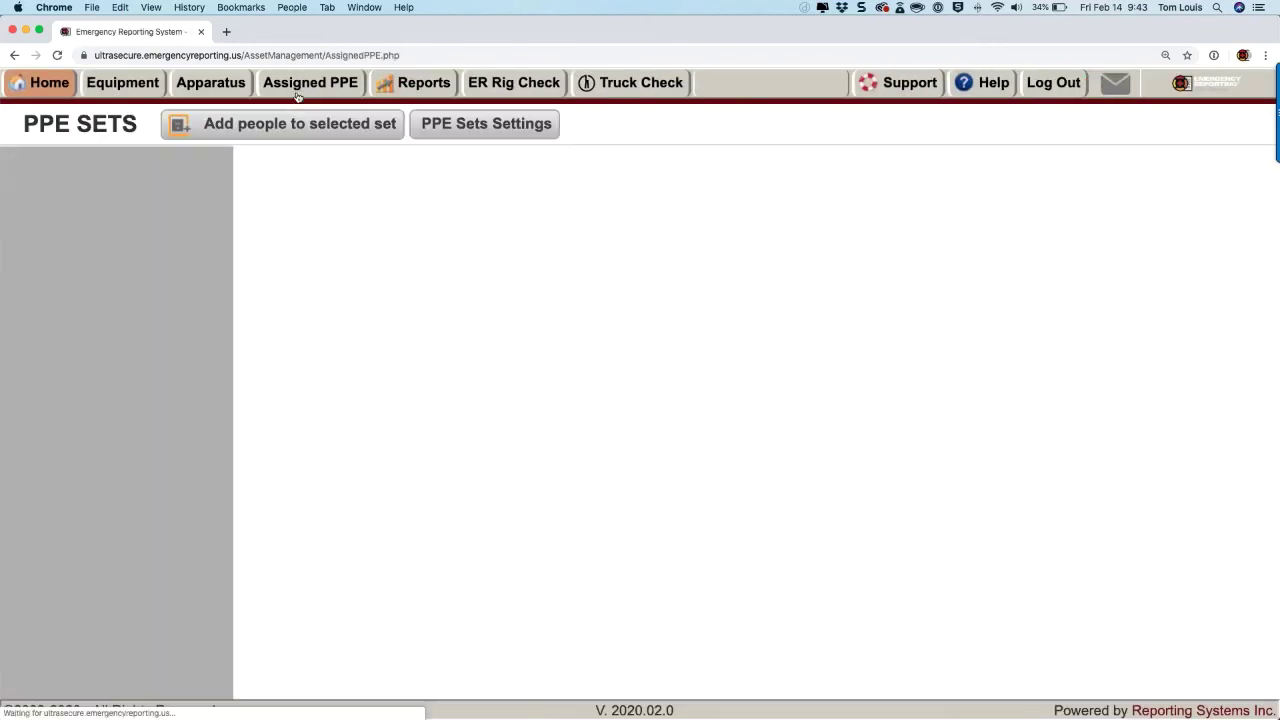
Step: Open the add-people dialog for the A-Shift AC Turnout set and set page zoom to 150%
left_click(303, 124)
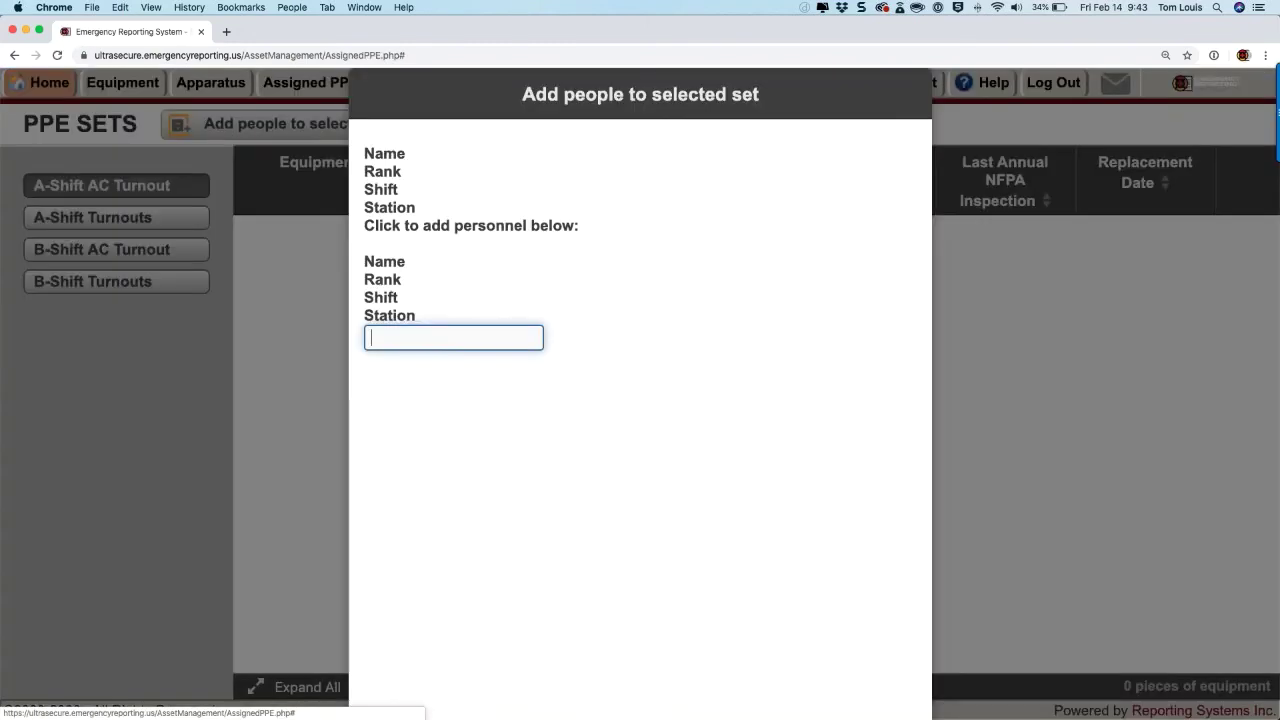
scroll(523, 337, "down", 3)
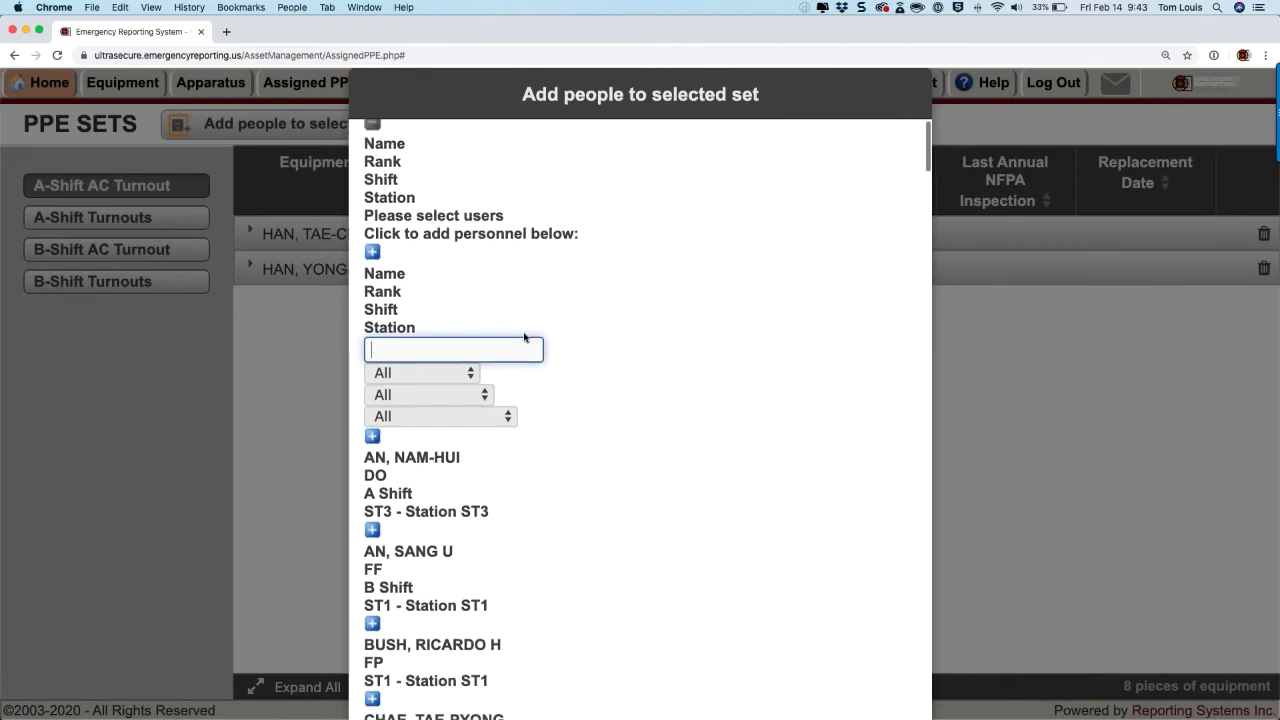
scroll(523, 337, "up", 3)
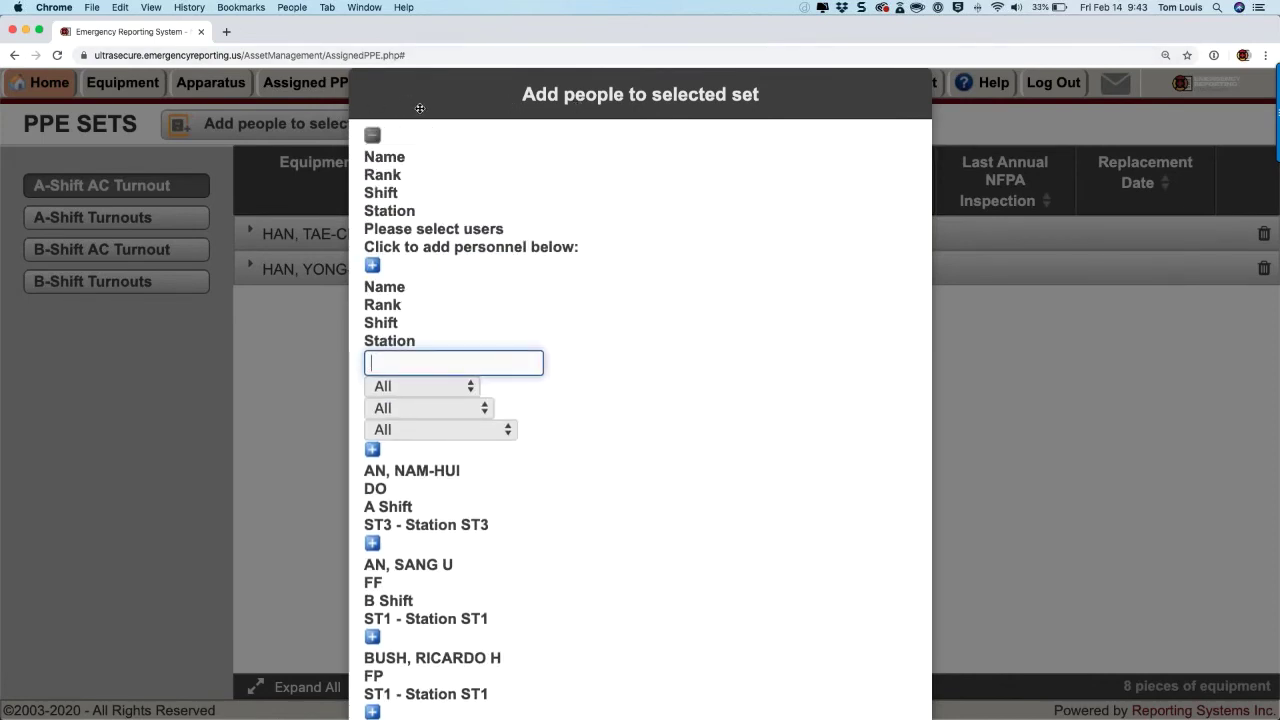
scroll(546, 329, "down", 20)
scroll(546, 329, "down", 20)
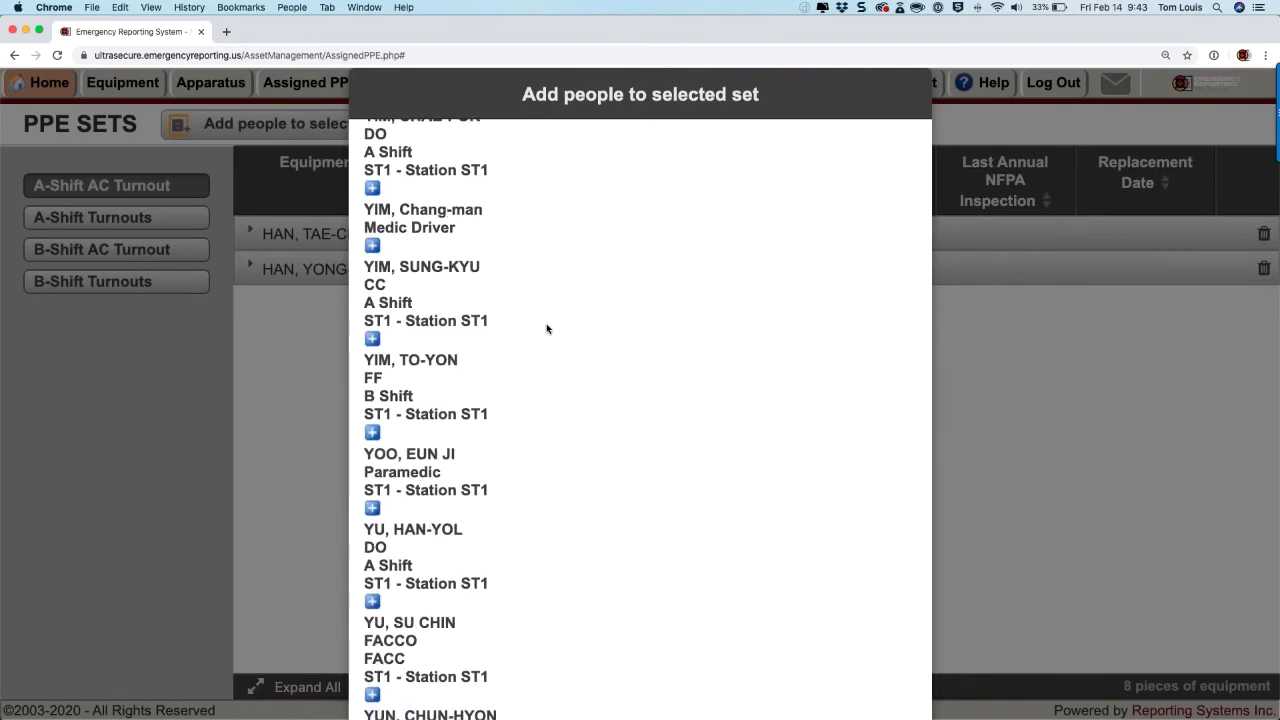
left_click(1165, 55)
left_click(1110, 79)
left_click(1110, 79)
left_click(1110, 79)
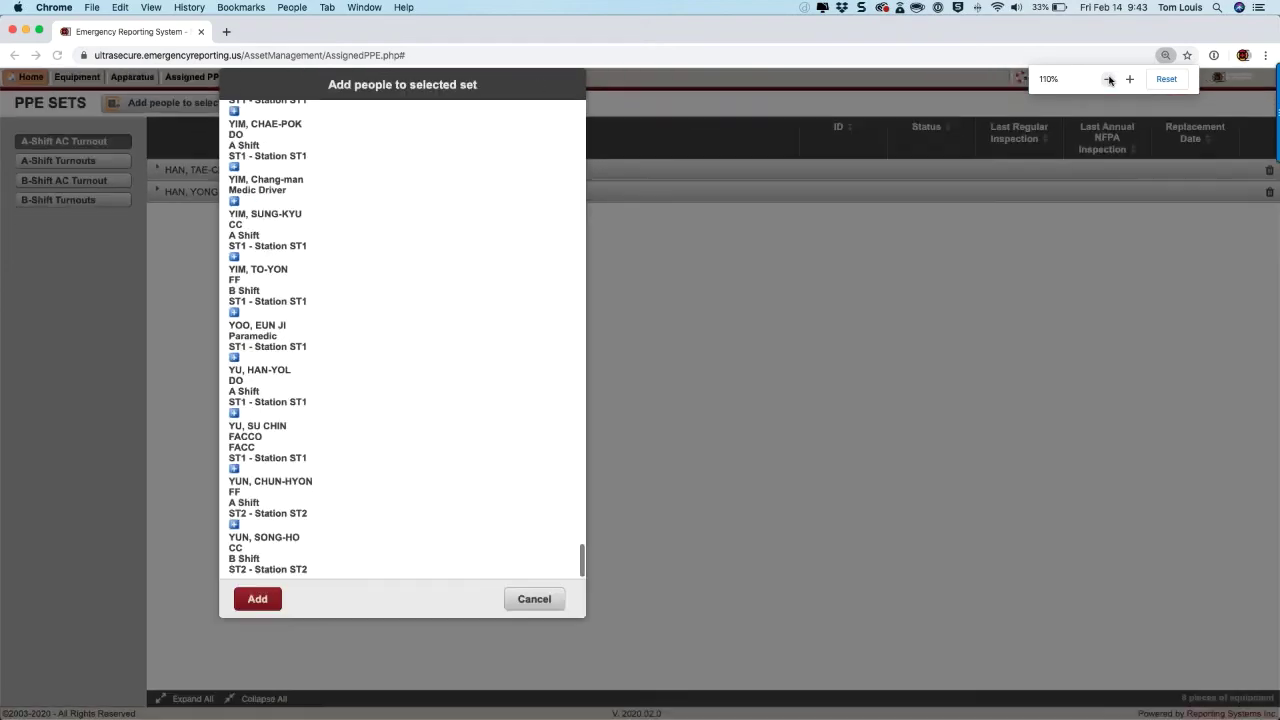
left_click(532, 597)
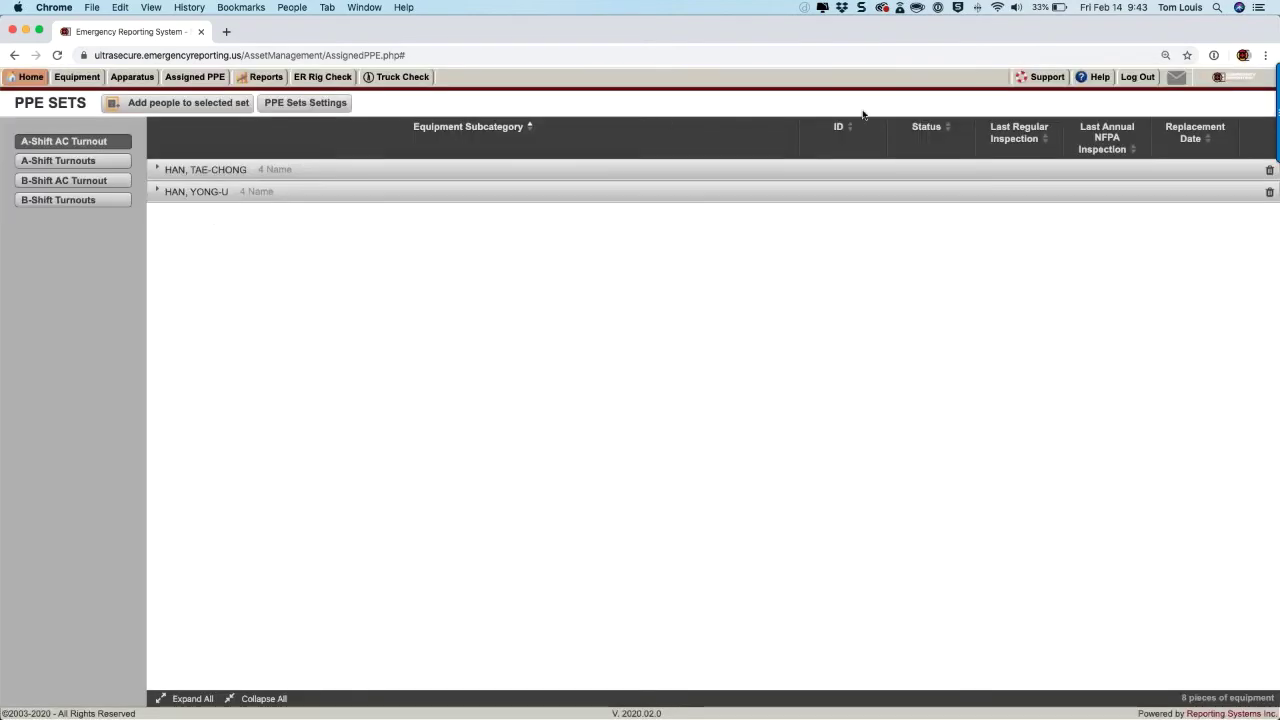
left_click(1165, 55)
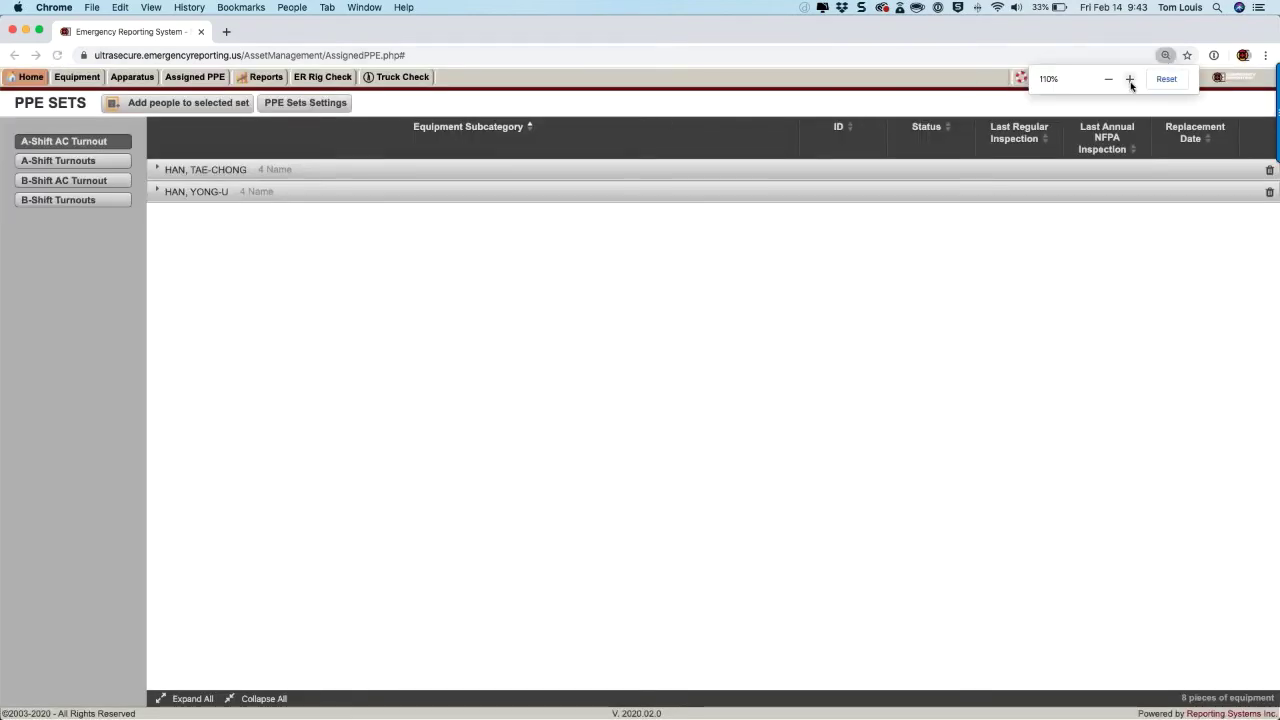
left_click(1130, 79)
left_click(1130, 79)
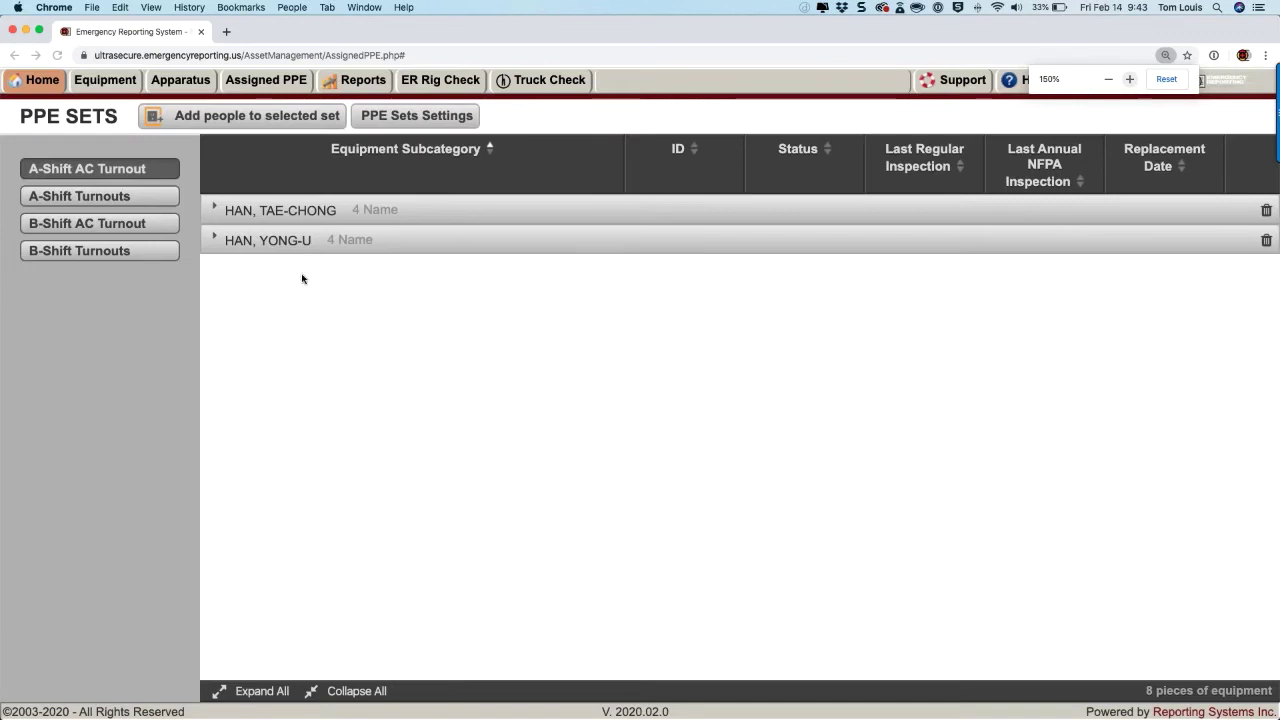
Step: Return zoom to 110%, cancel adding people, and expand the first person's boots, helmet, jacket, pants
left_click(298, 127)
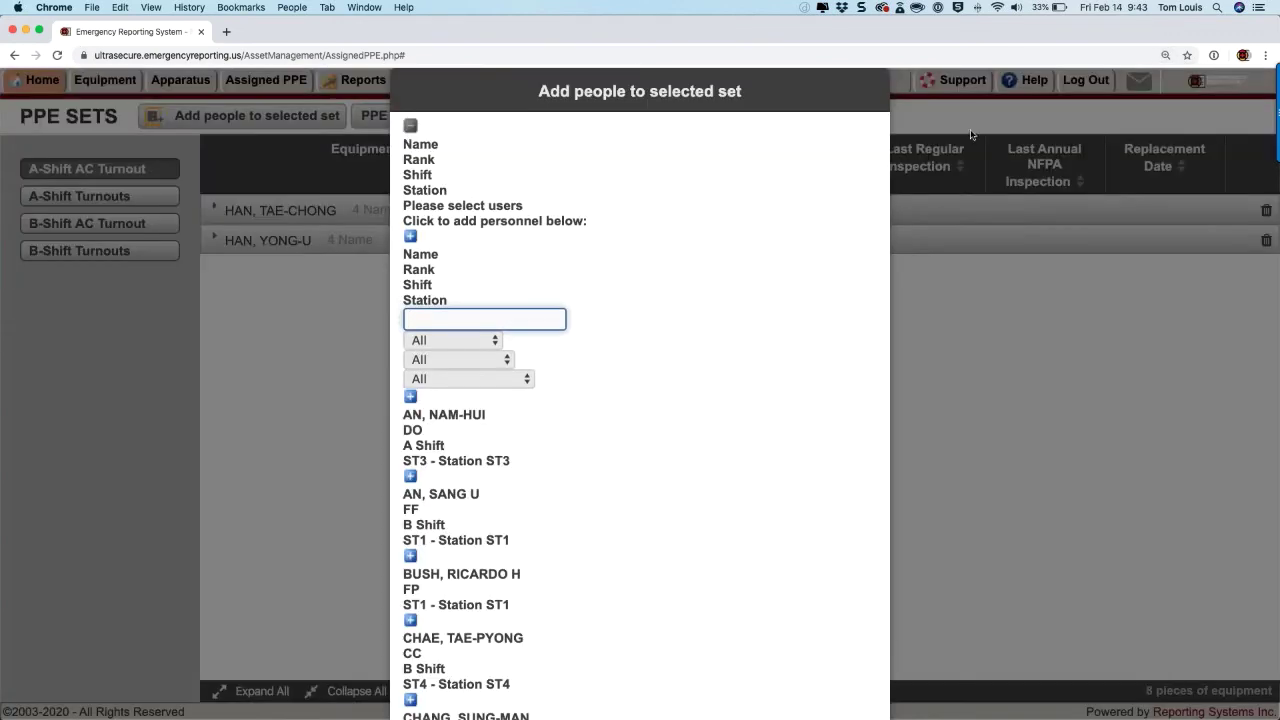
scroll(467, 335, "down", 10)
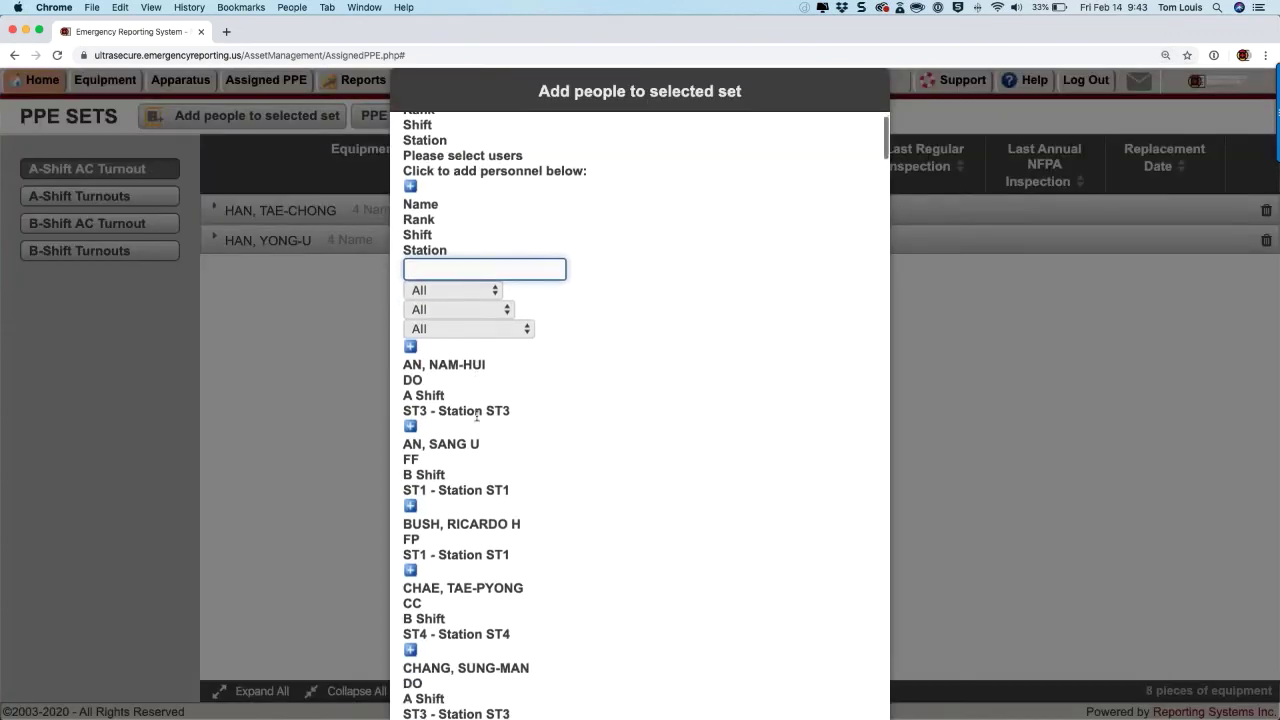
scroll(467, 335, "up", 10)
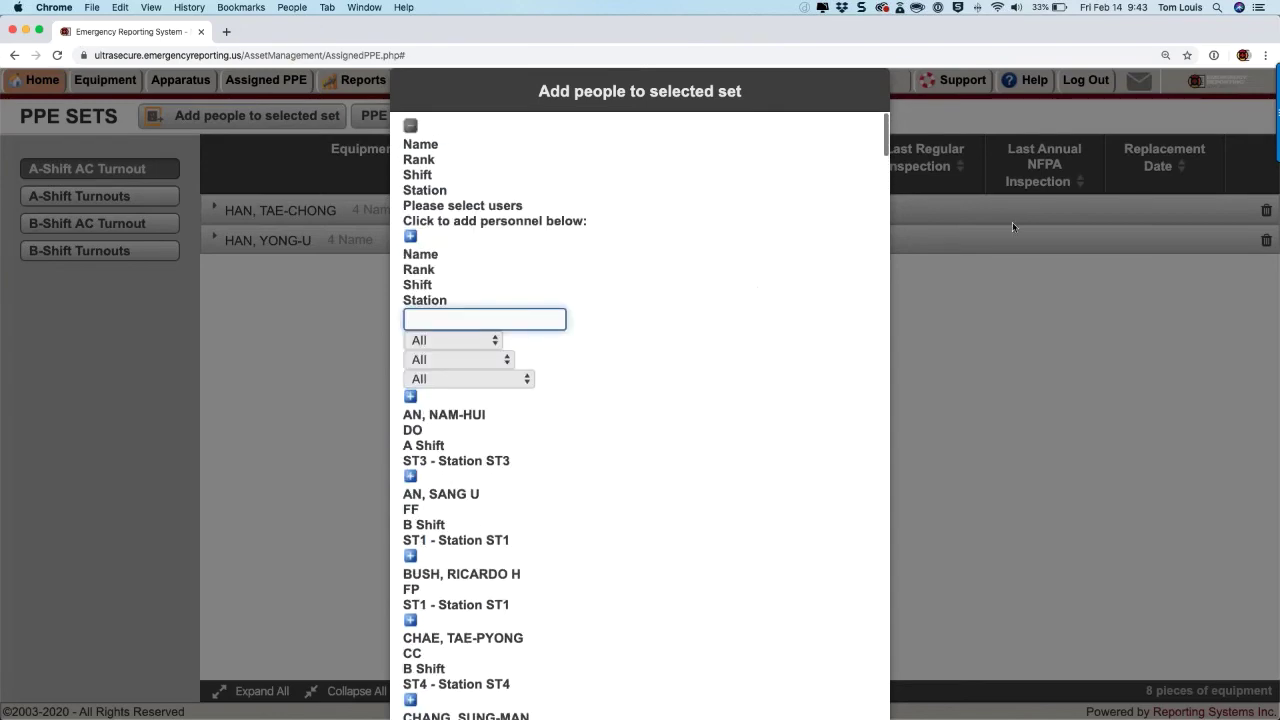
left_click(1165, 55)
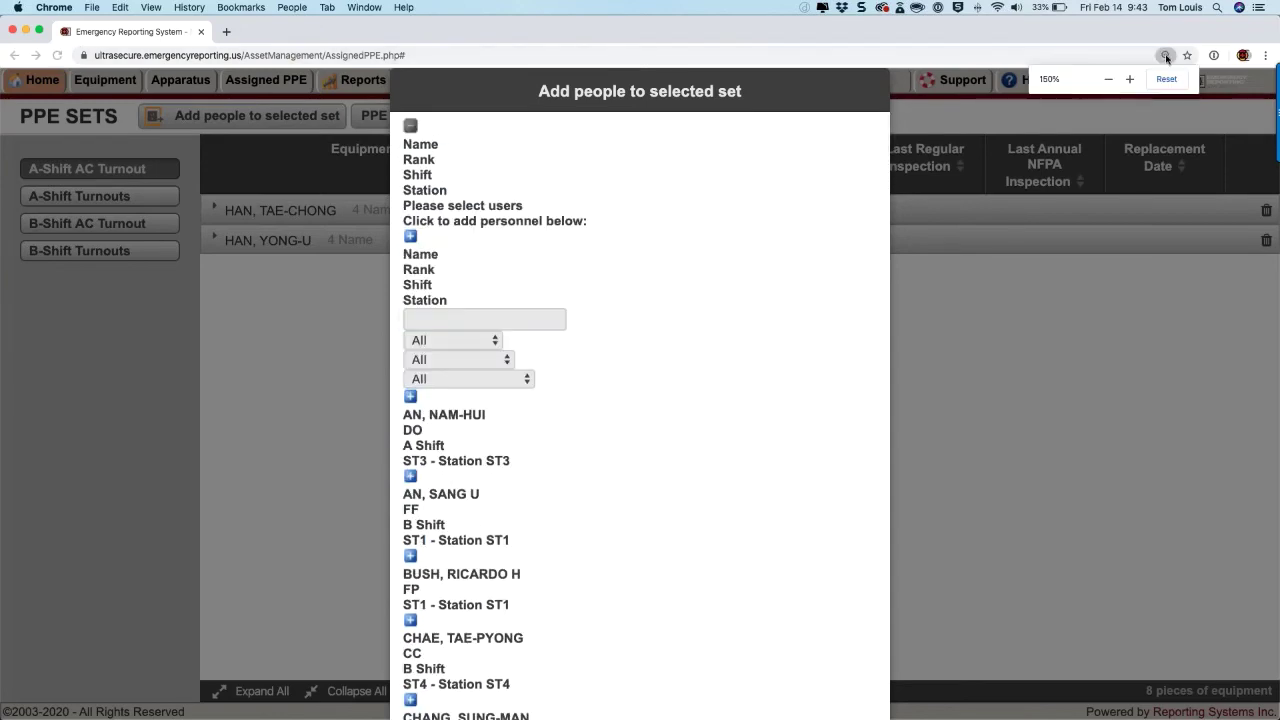
left_click(1108, 79)
left_click(1108, 79)
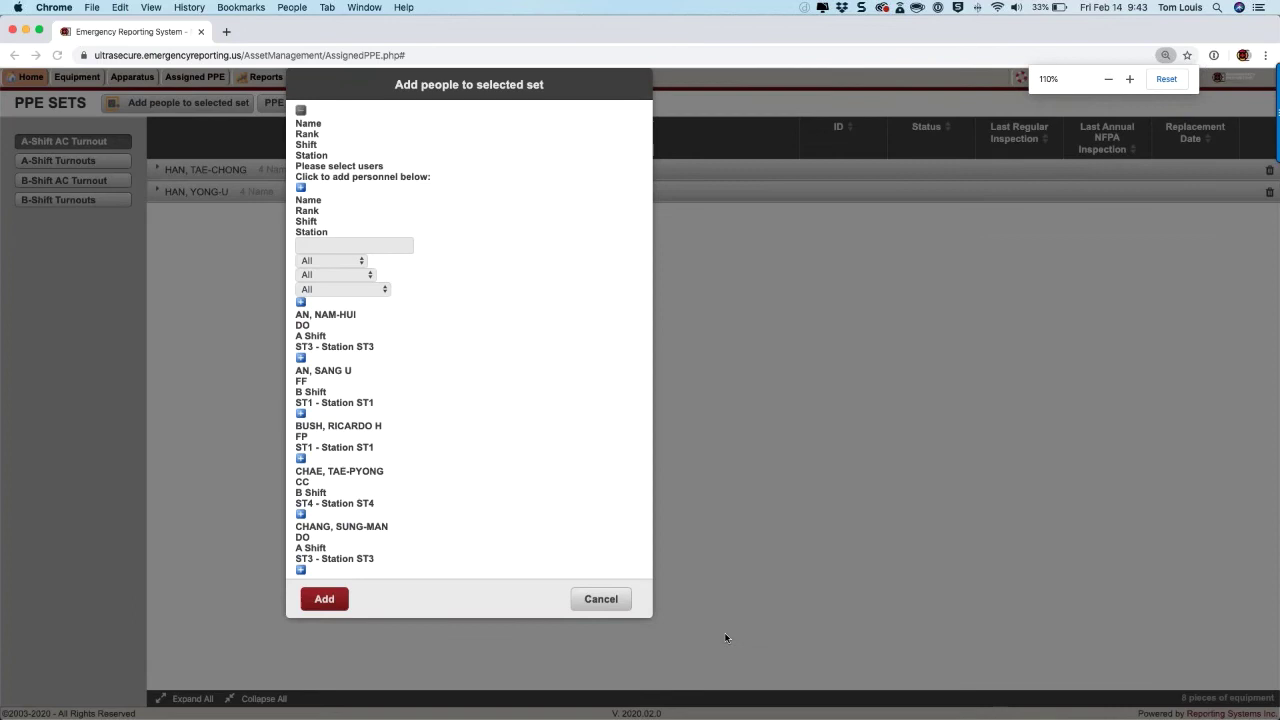
left_click(601, 606)
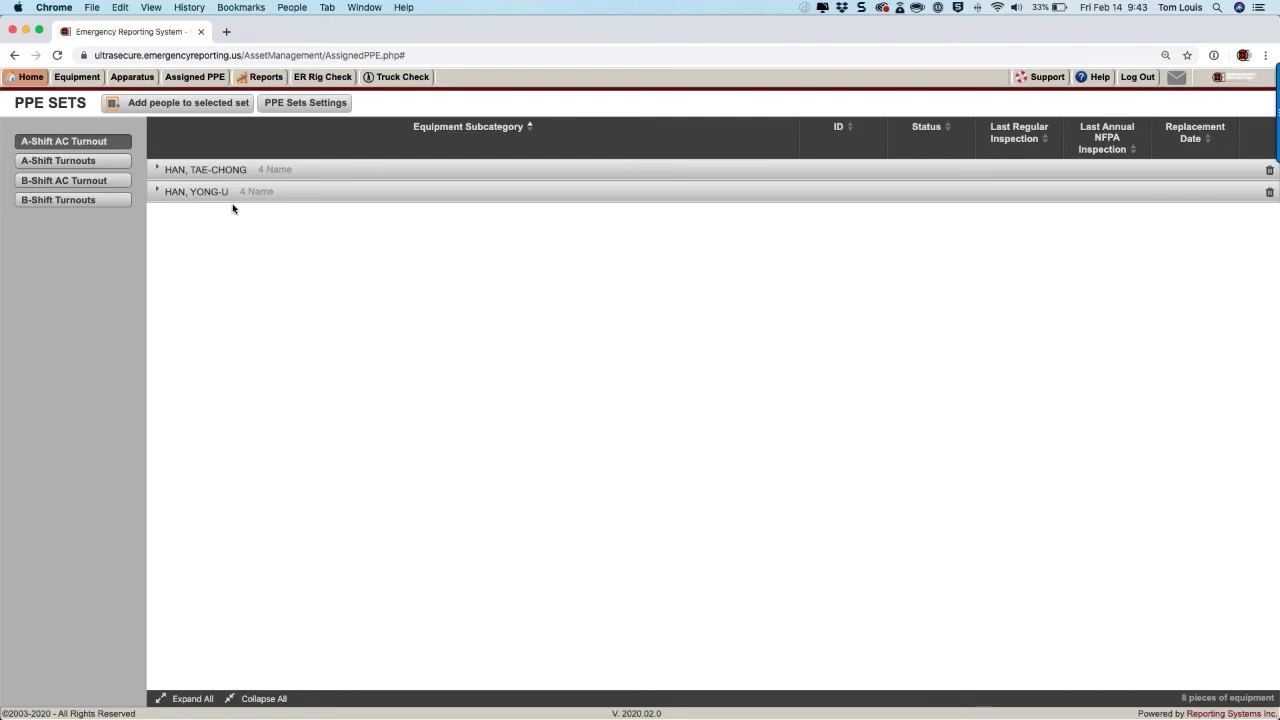
left_click(157, 170)
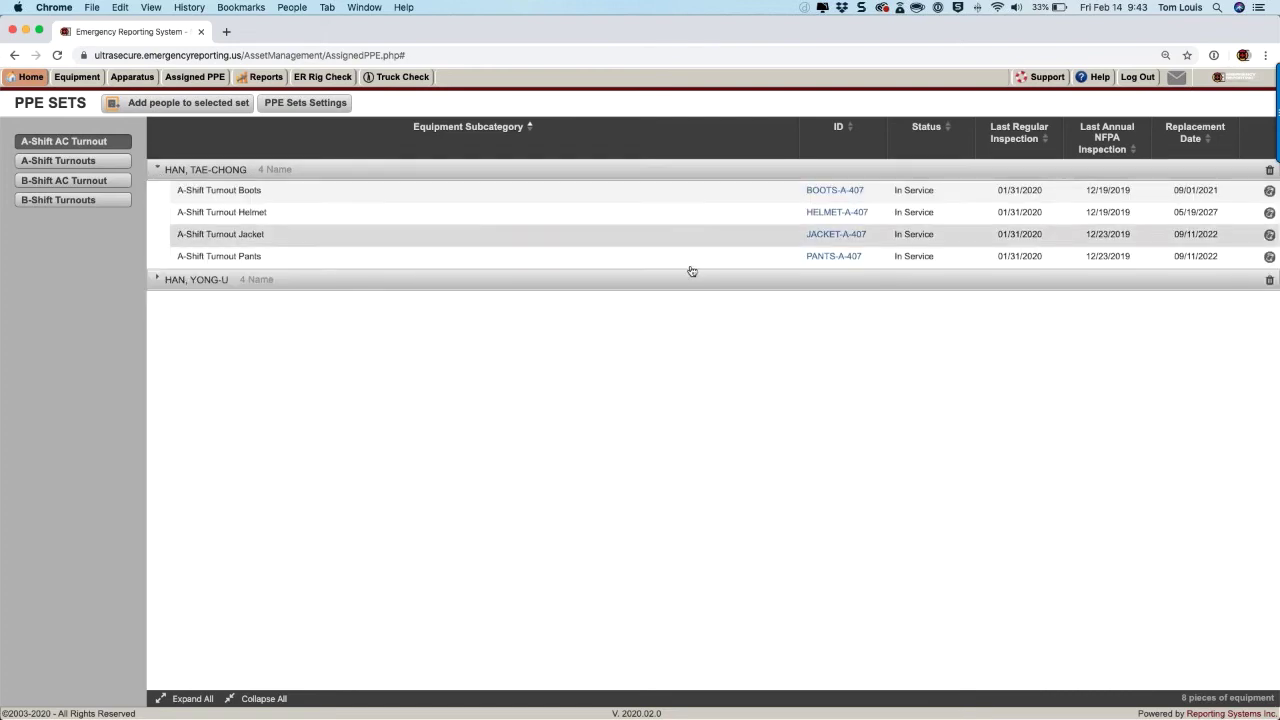
mouse_move(20, 85)
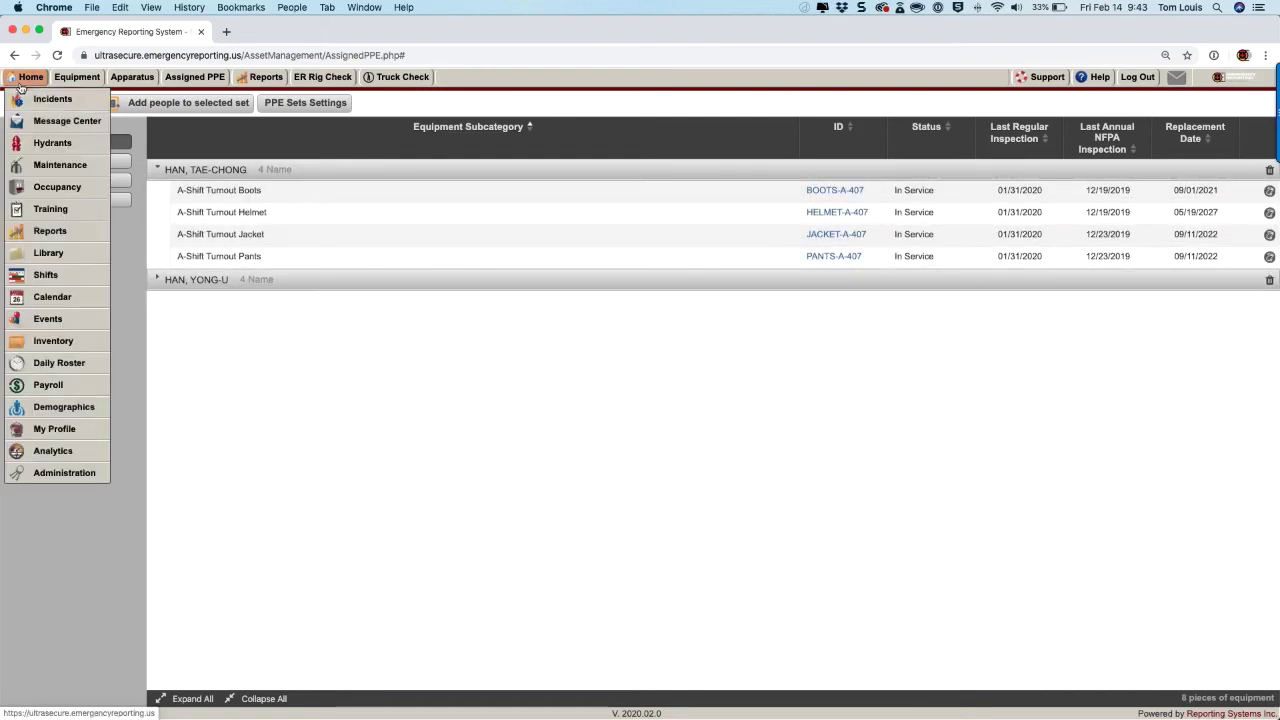
Step: Check NFPA1500 PPE compliance in Analytics, open the non-compliant person's PPE set, then view Equipment
left_click(45, 458)
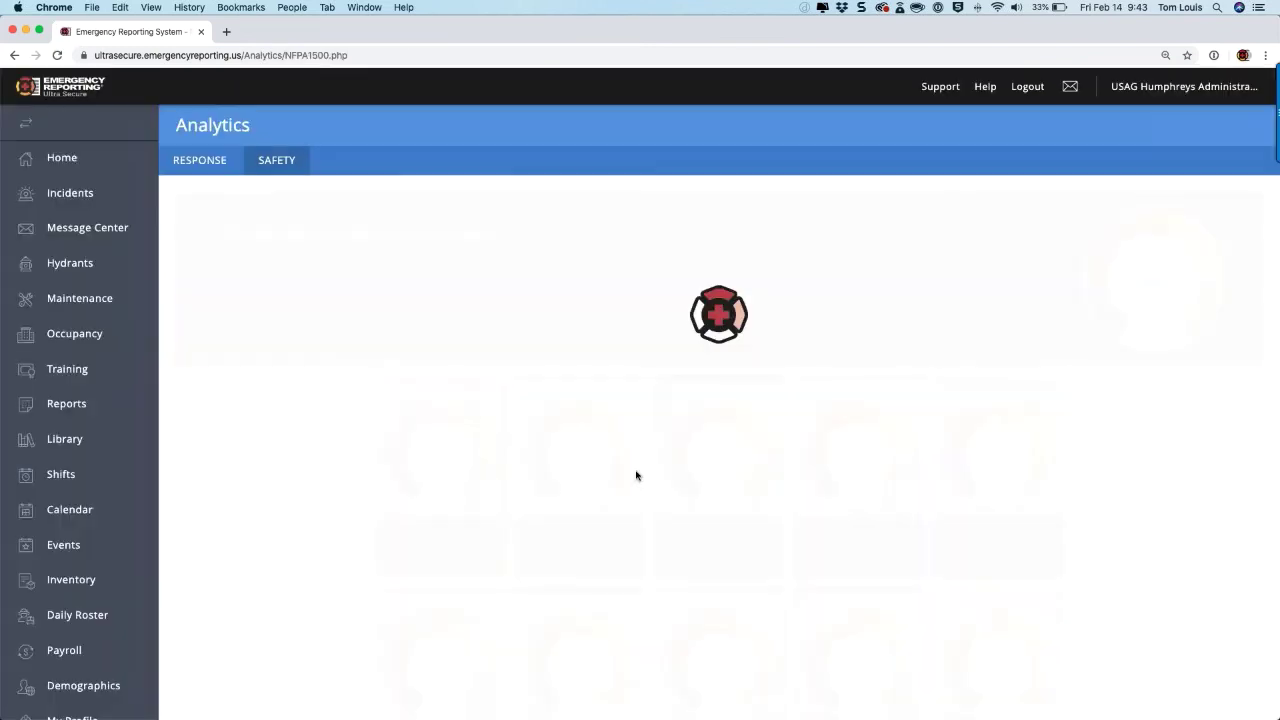
scroll(636, 475, "down", 3)
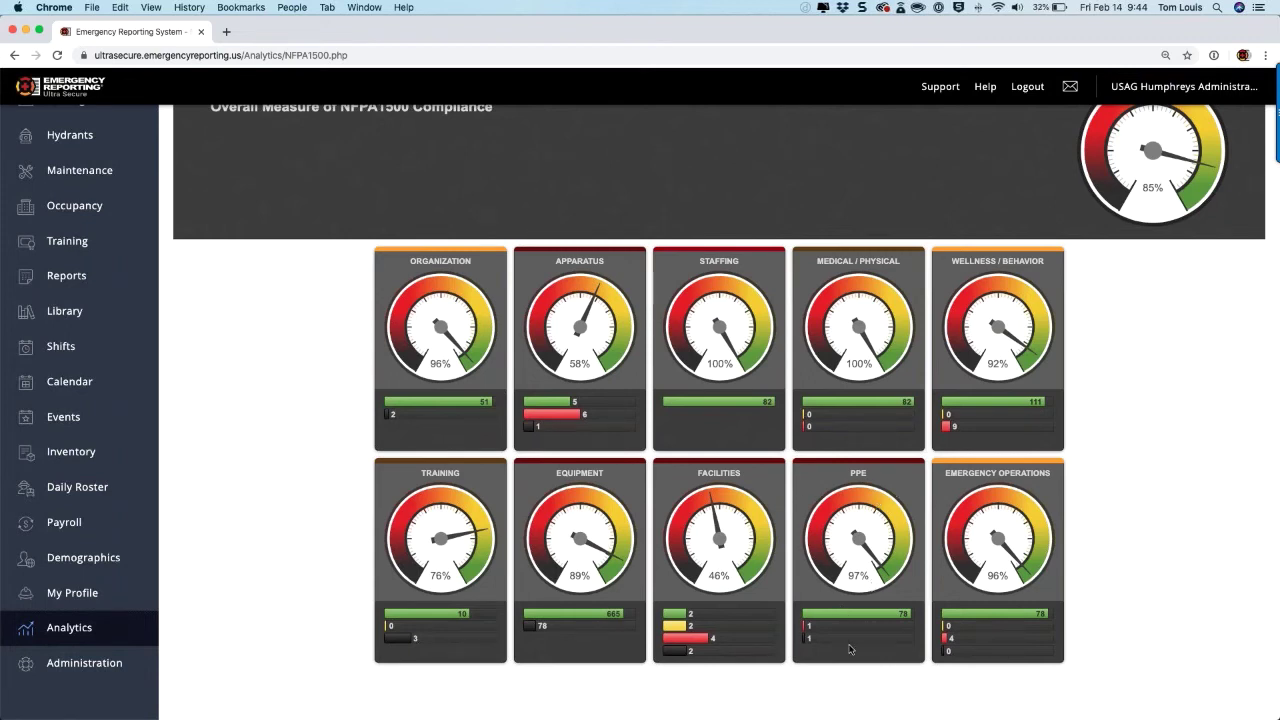
left_click(805, 640)
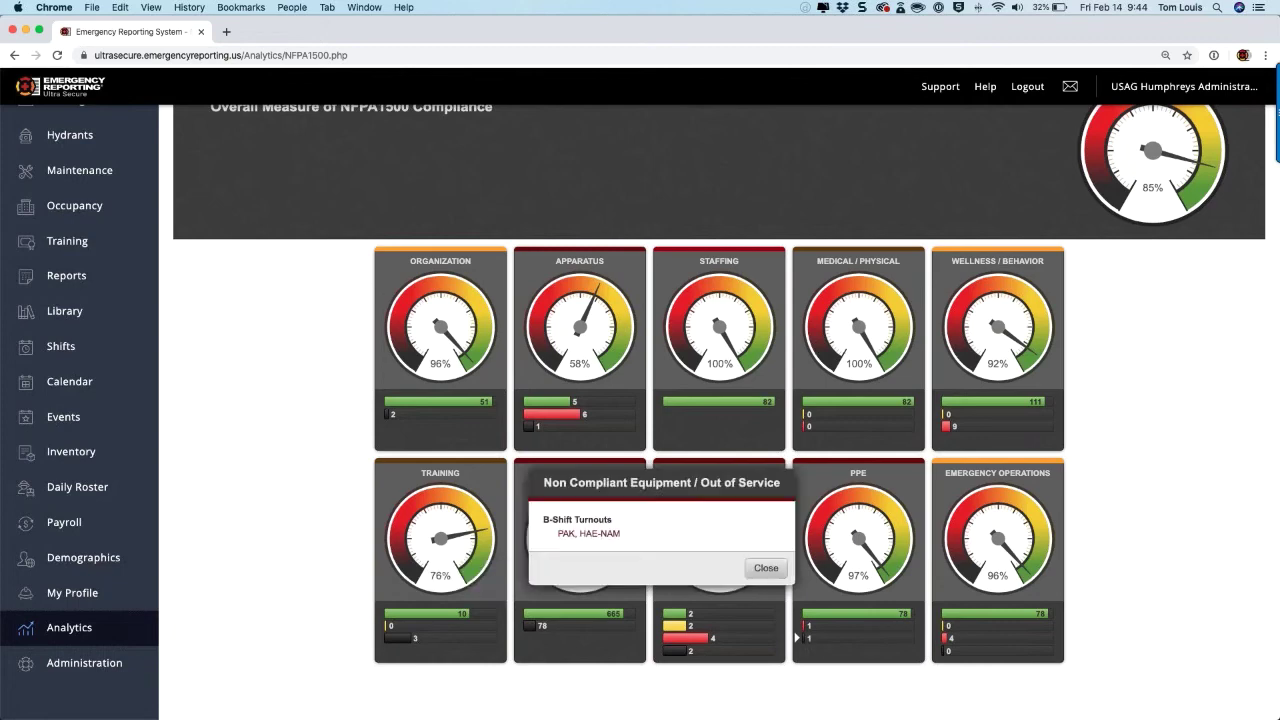
left_click(588, 533)
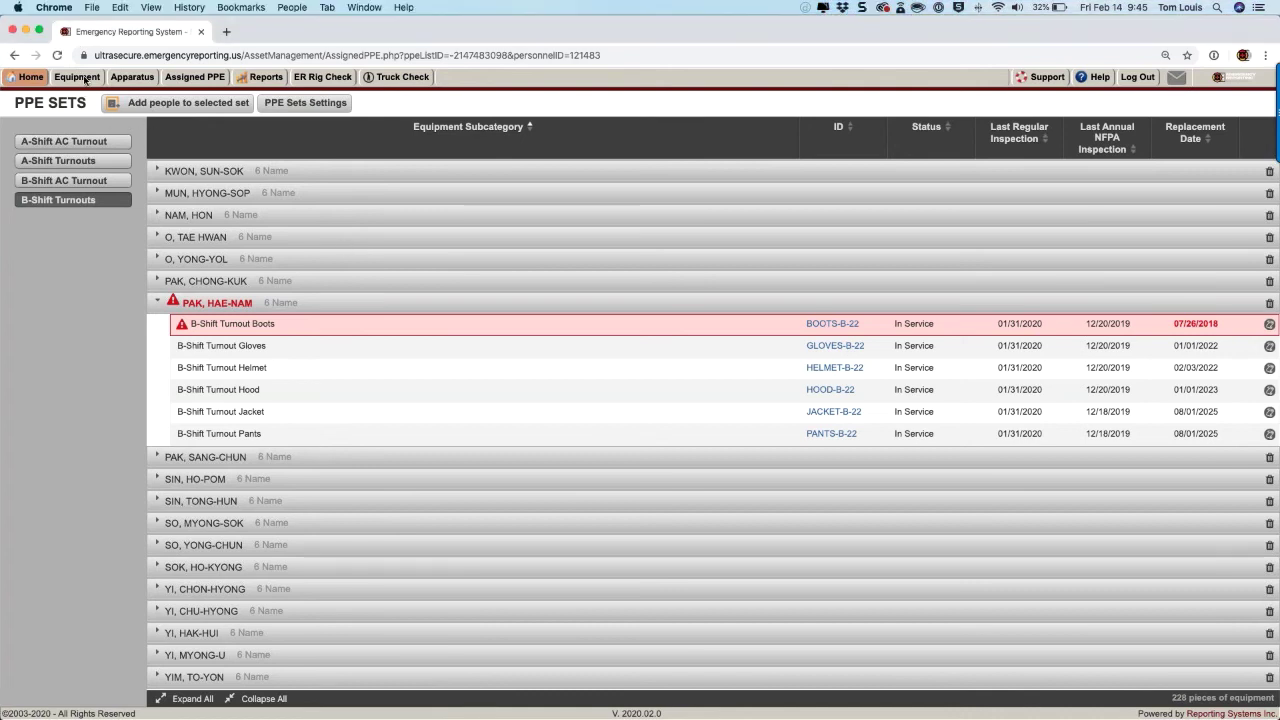
left_click(78, 77)
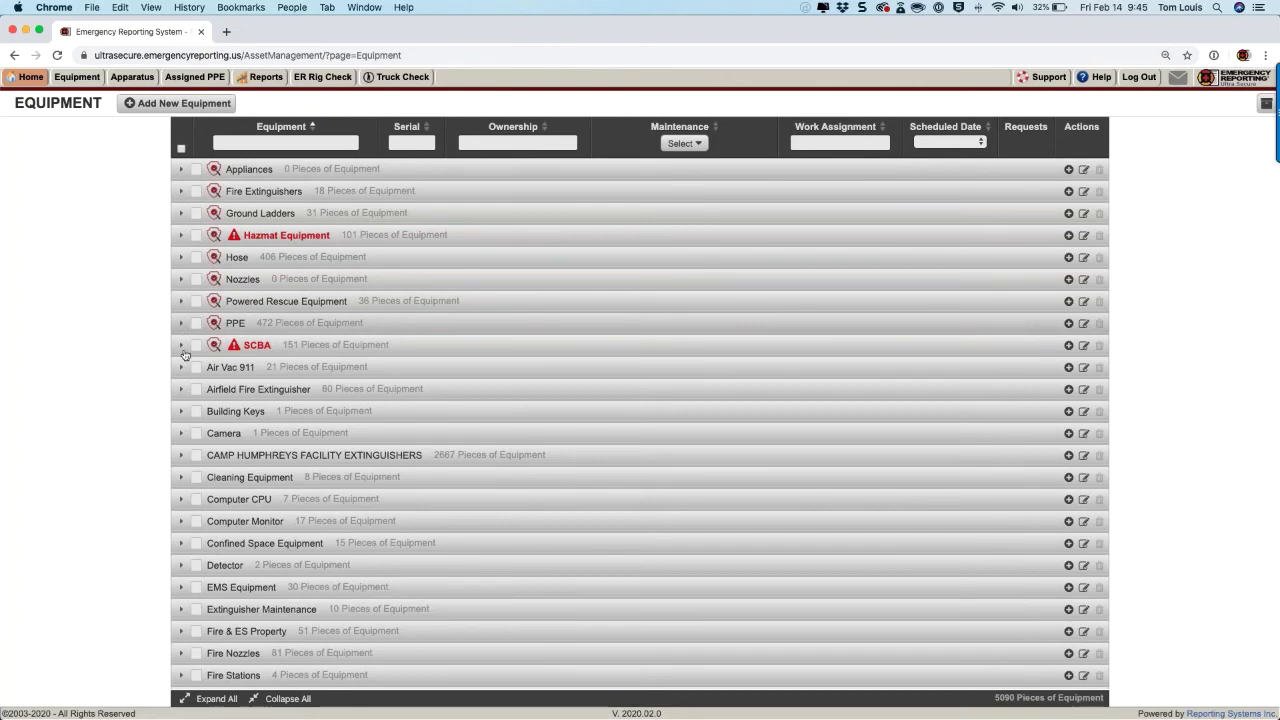
Step: Filter PPE by one member's ownership, bulk-select their 6 items, and go to Reports
left_click(183, 326)
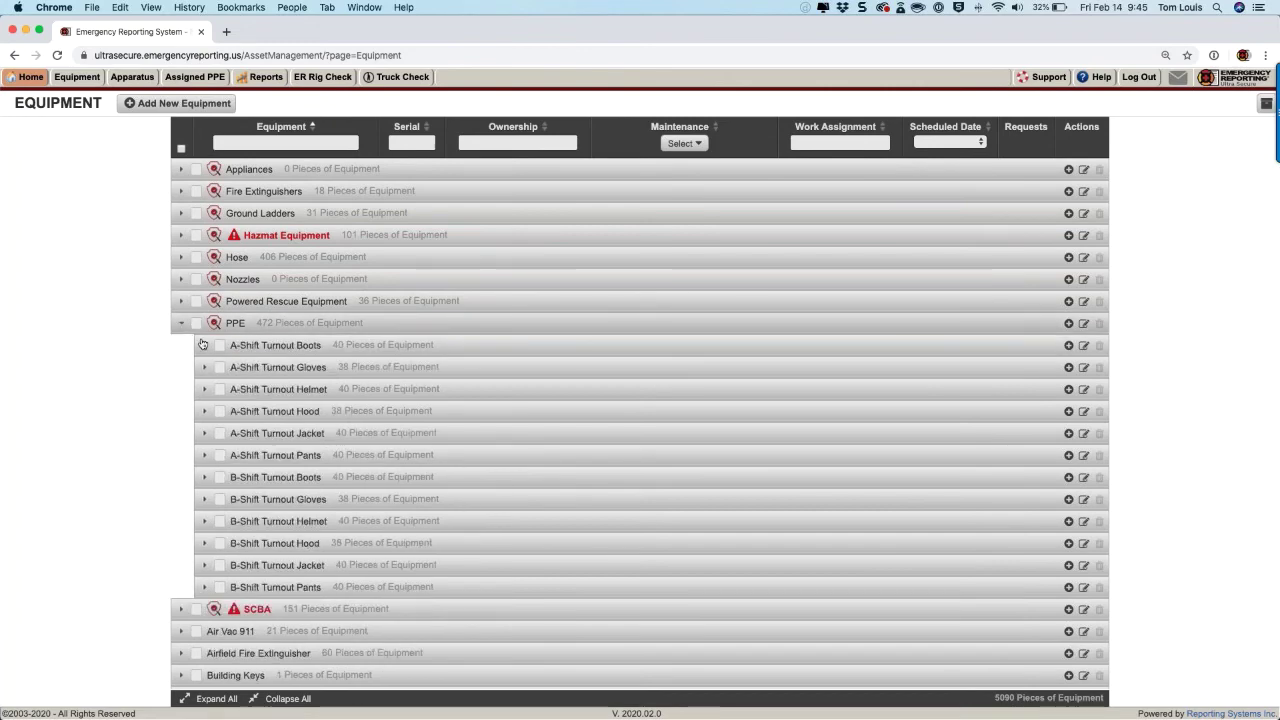
left_click(206, 348)
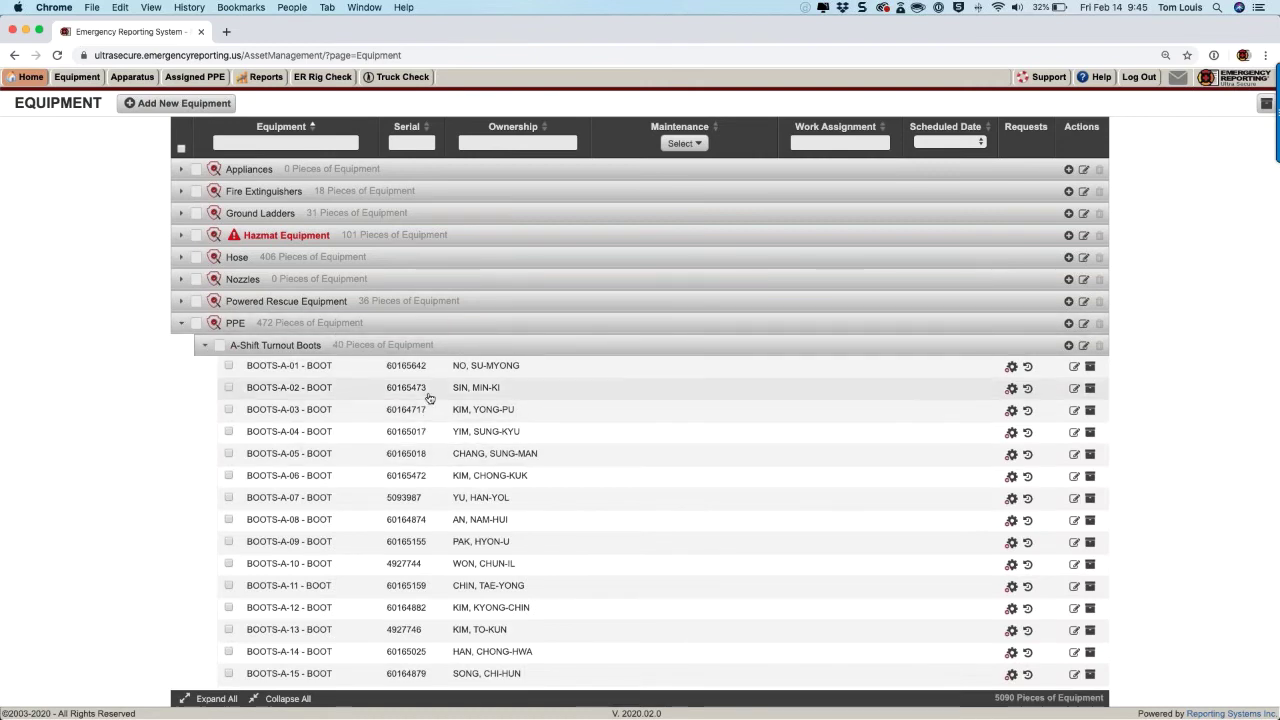
left_click(481, 143)
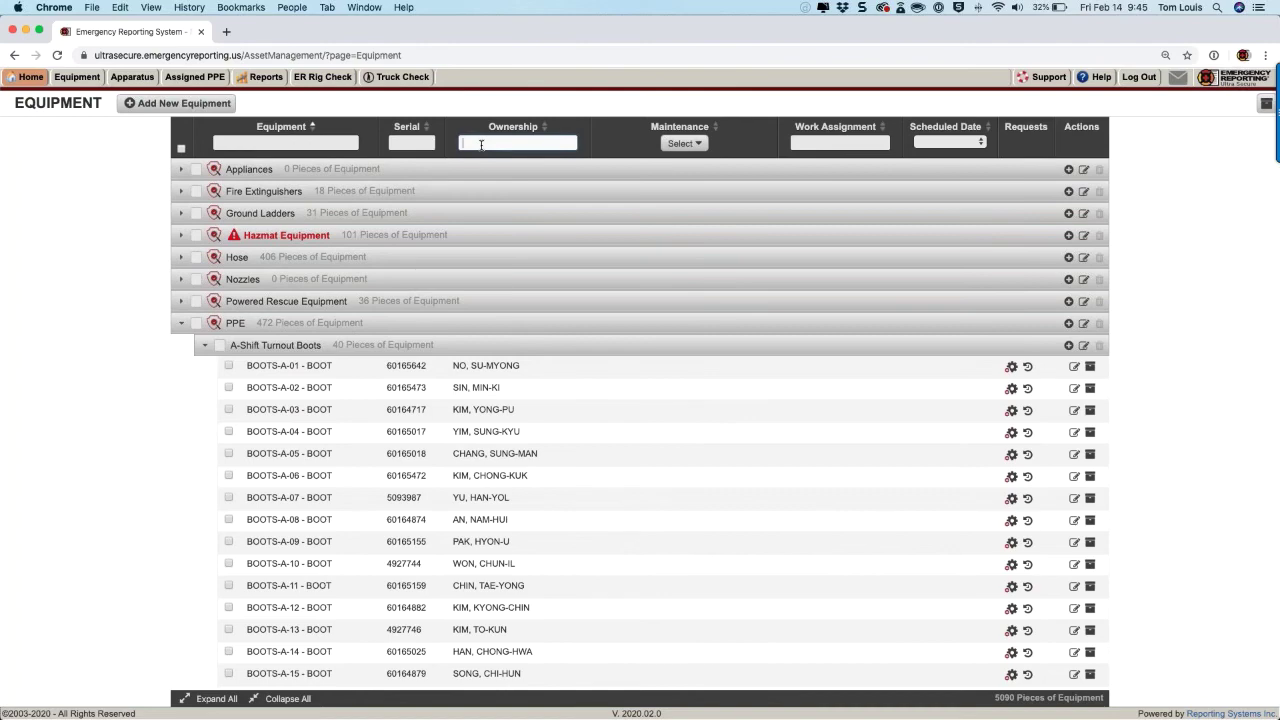
type("no")
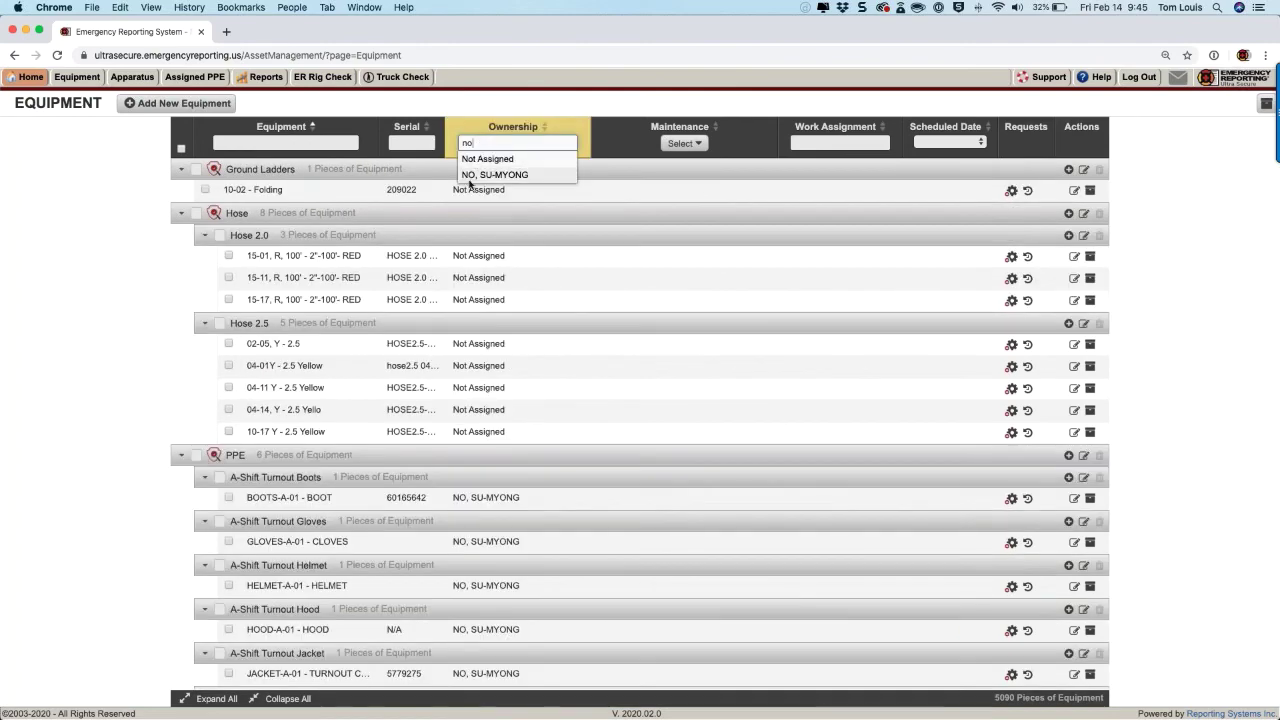
left_click(486, 175)
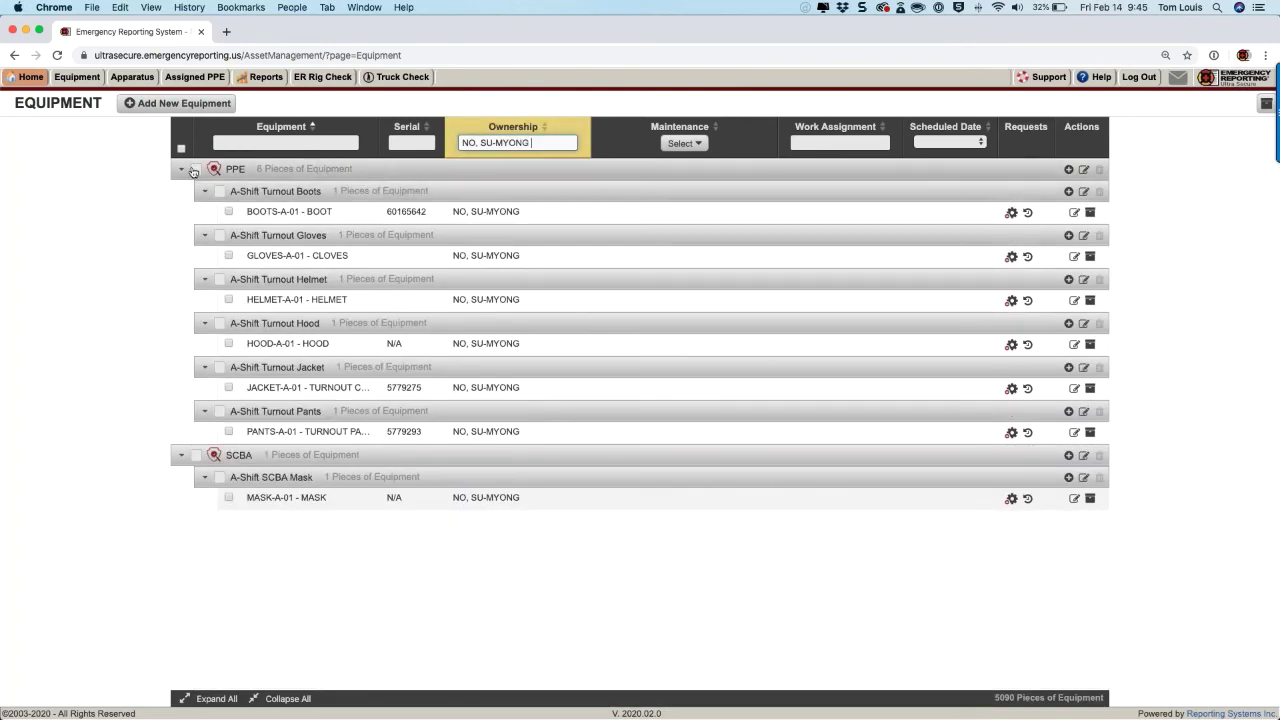
left_click(195, 170)
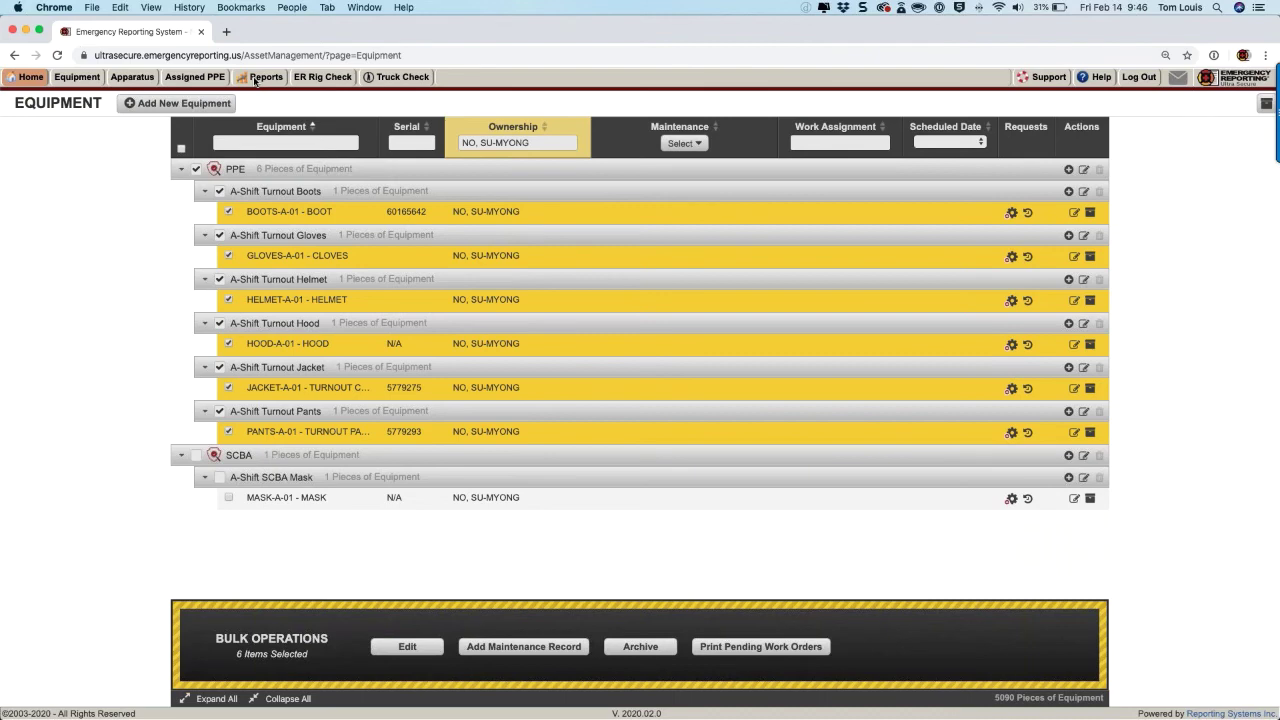
left_click(255, 78)
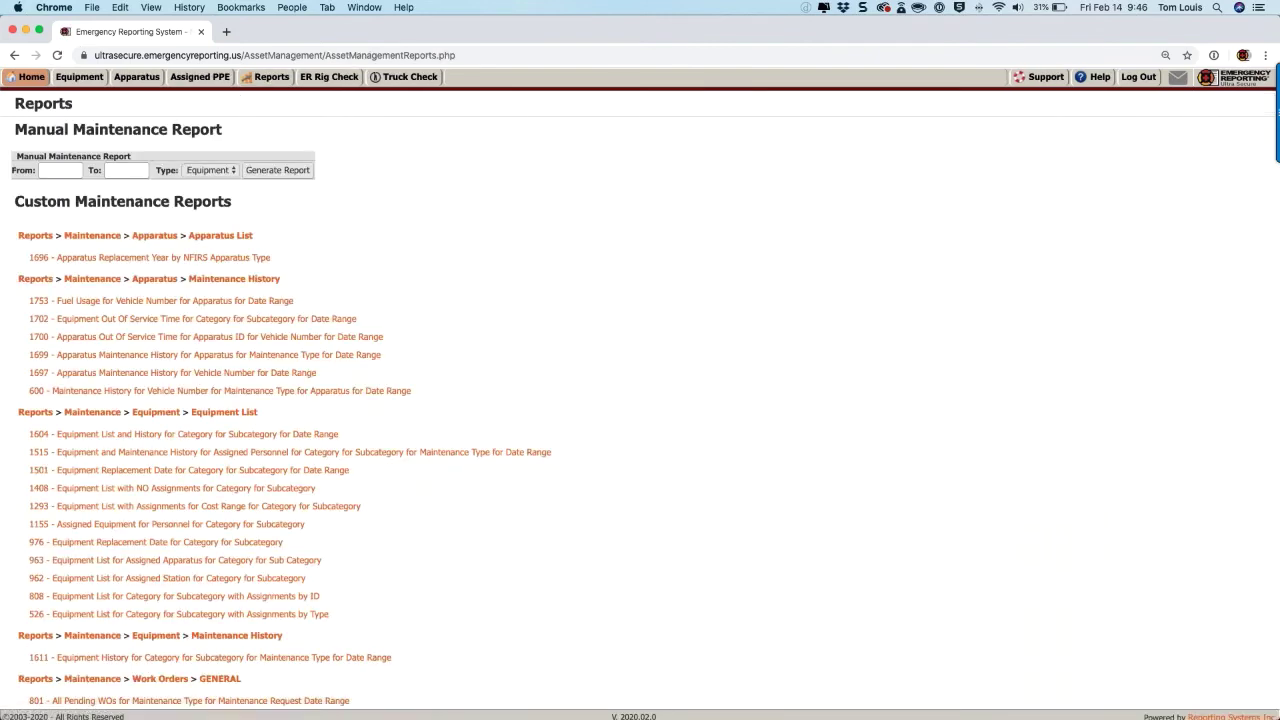